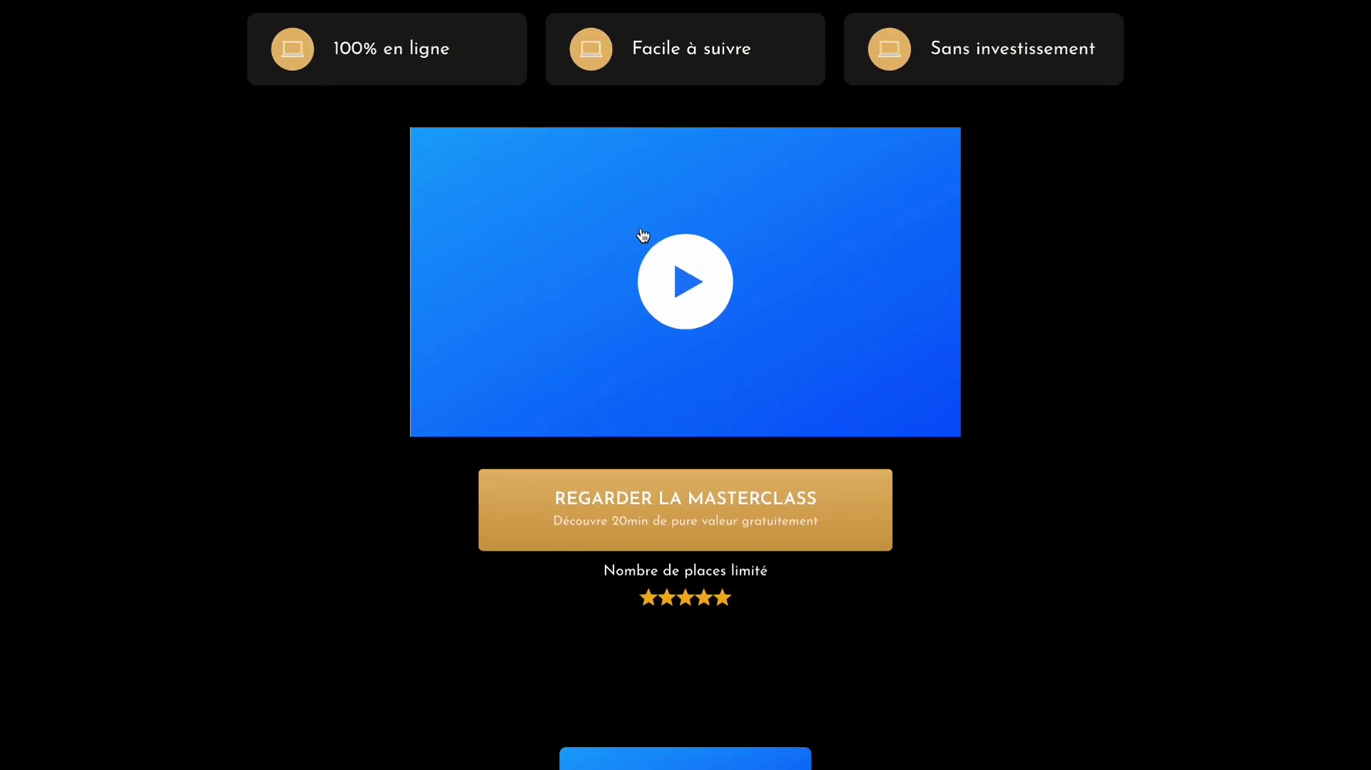
# - Examine the masterclass landing page's layout and the sign-up form behind its video, closing the form again
pyautogui.click(653, 277)
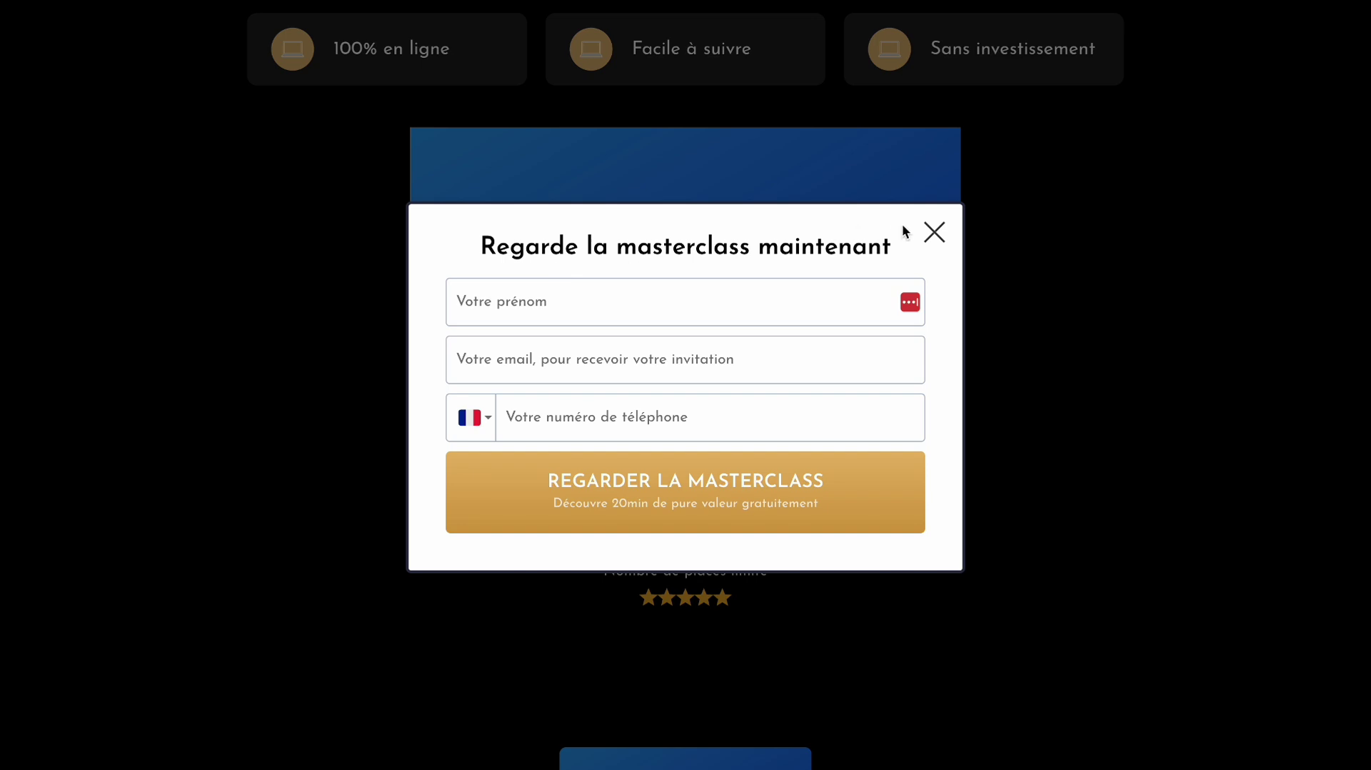
pyautogui.click(935, 229)
pyautogui.scroll(-13, 881, 272)
pyautogui.scroll(10, 876, 200)
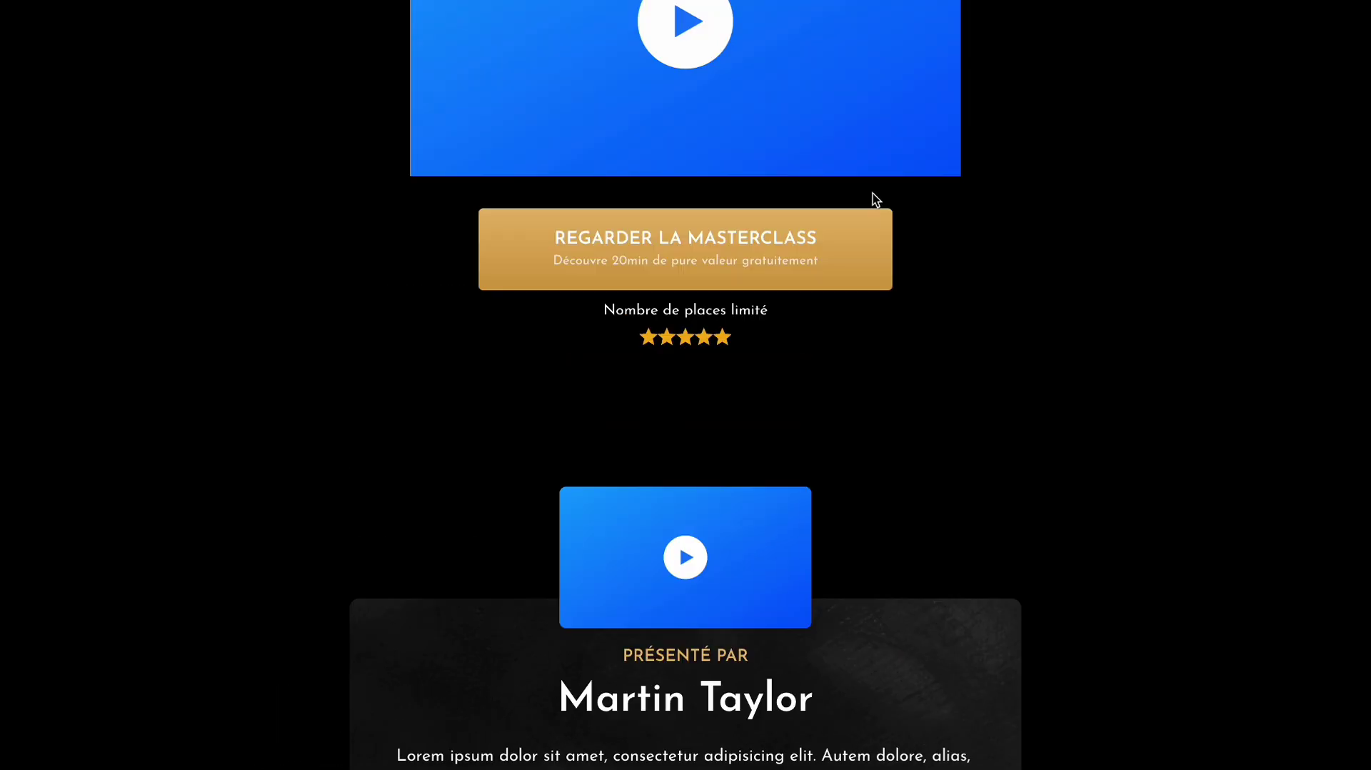
pyautogui.scroll(7, 708, 499)
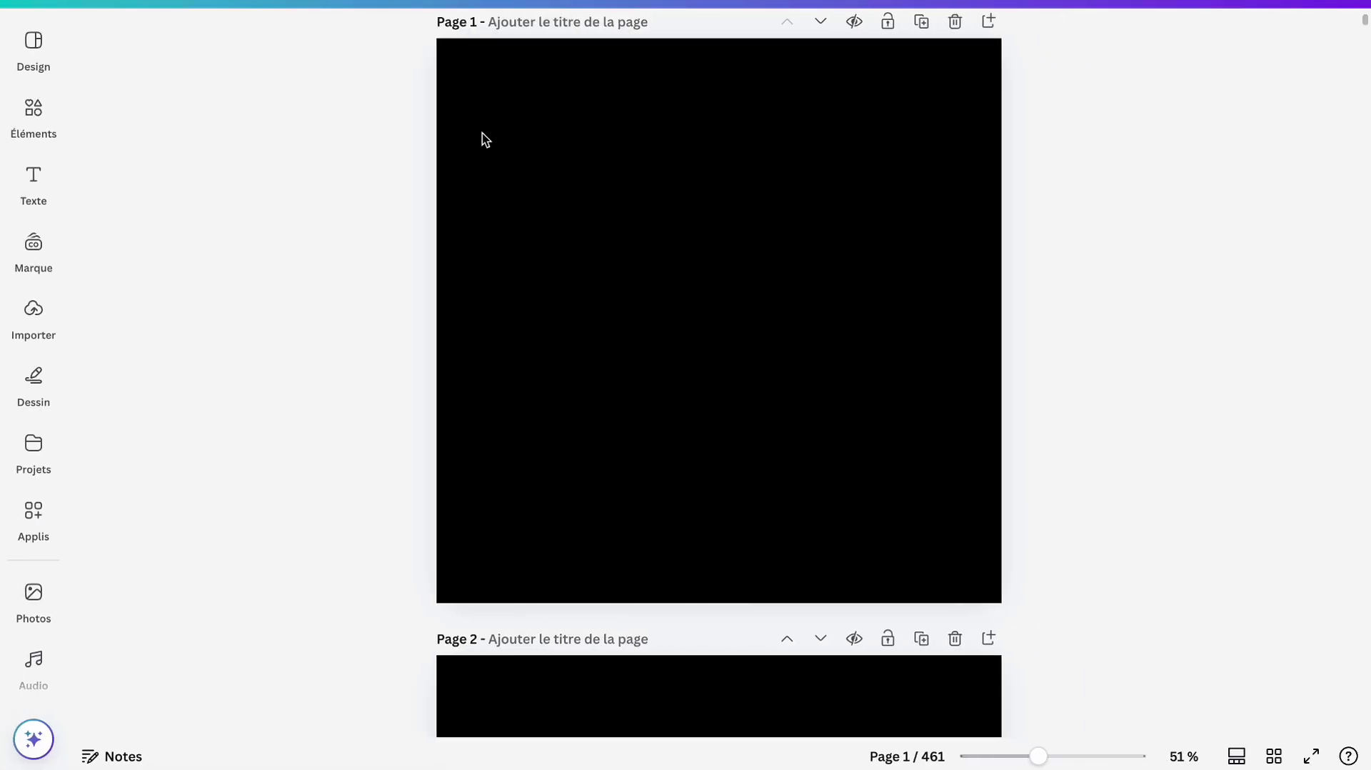
# - Switch to the Canva design and set page 1's background to black #000000 to match the landing page
pyautogui.click(541, 179)
pyautogui.click(400, 177)
pyautogui.click(486, 175)
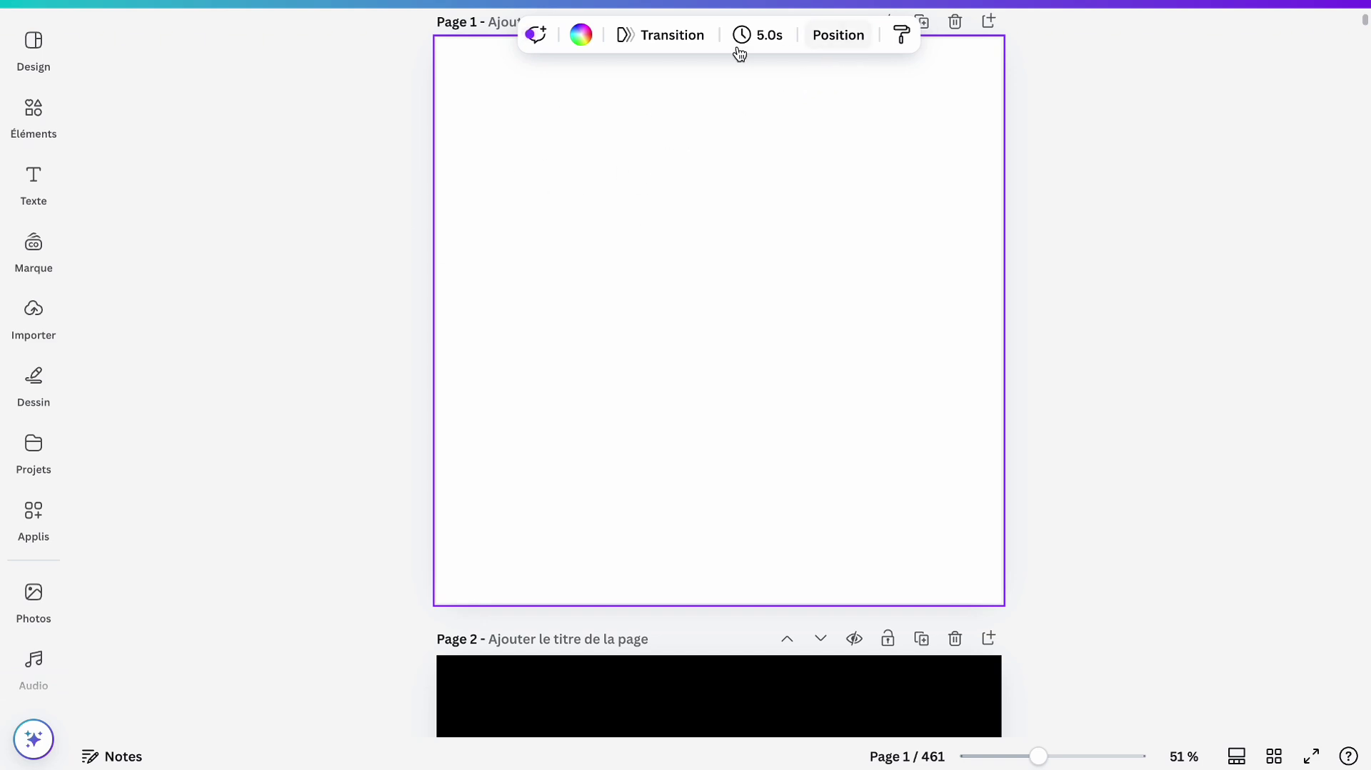
pyautogui.click(580, 34)
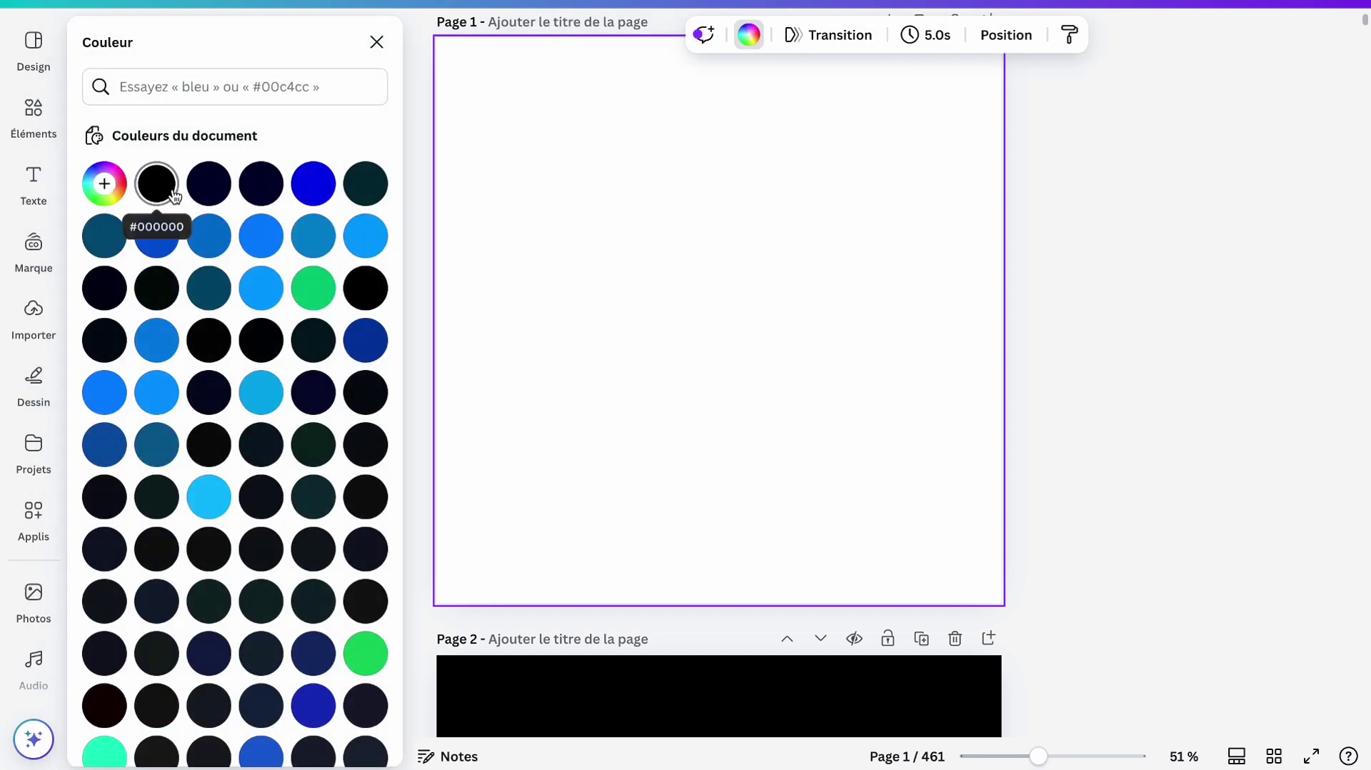
pyautogui.click(172, 192)
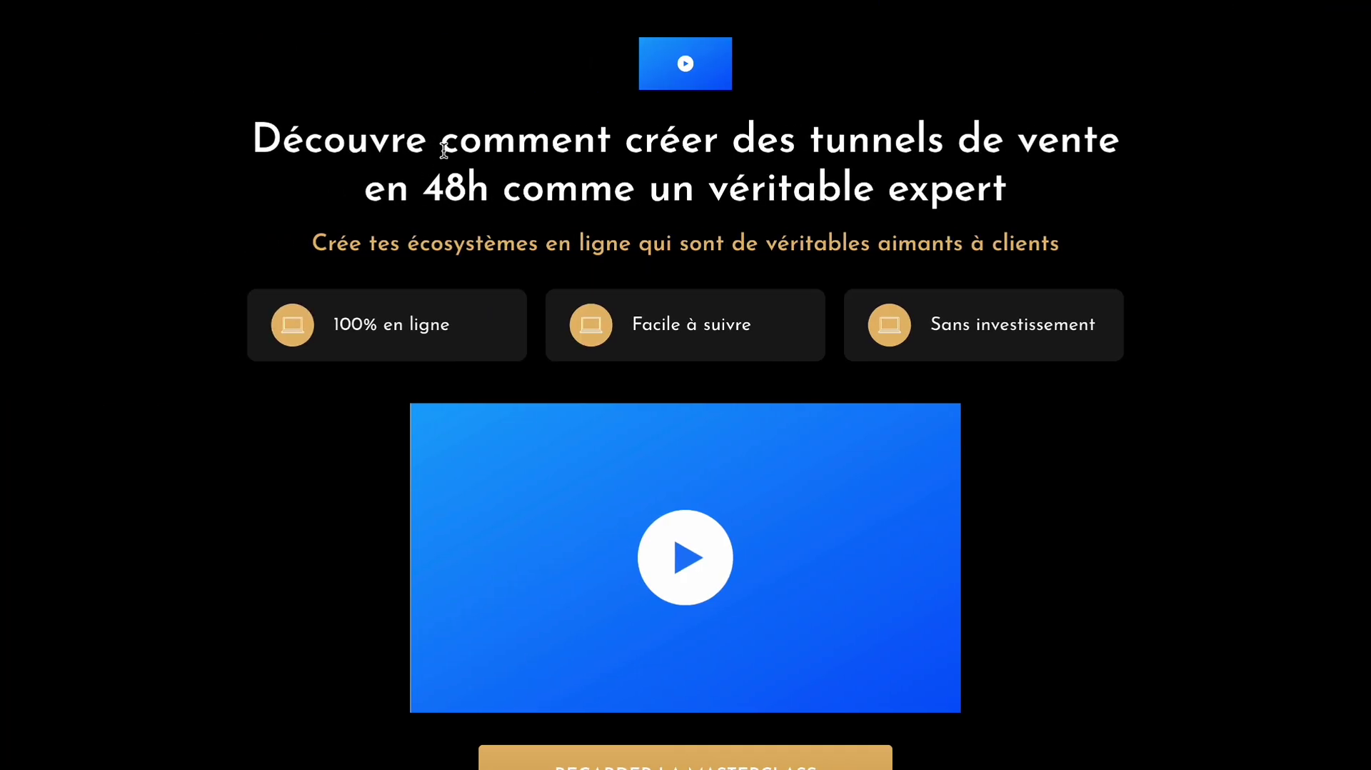
pyautogui.moveTo(443, 148); pyautogui.dragTo(469, 189)
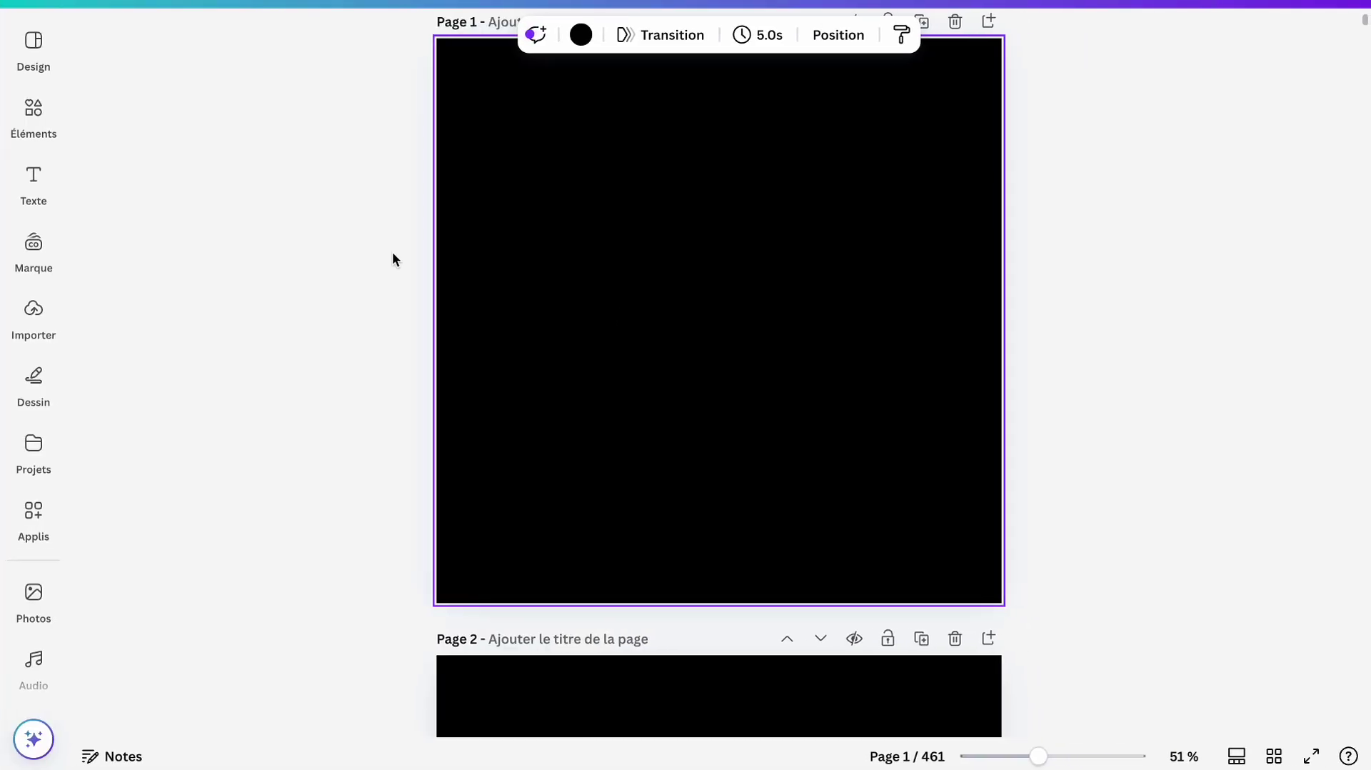
# - Deselect the page and open the search of the element library
pyautogui.click(257, 217)
pyautogui.click(41, 130)
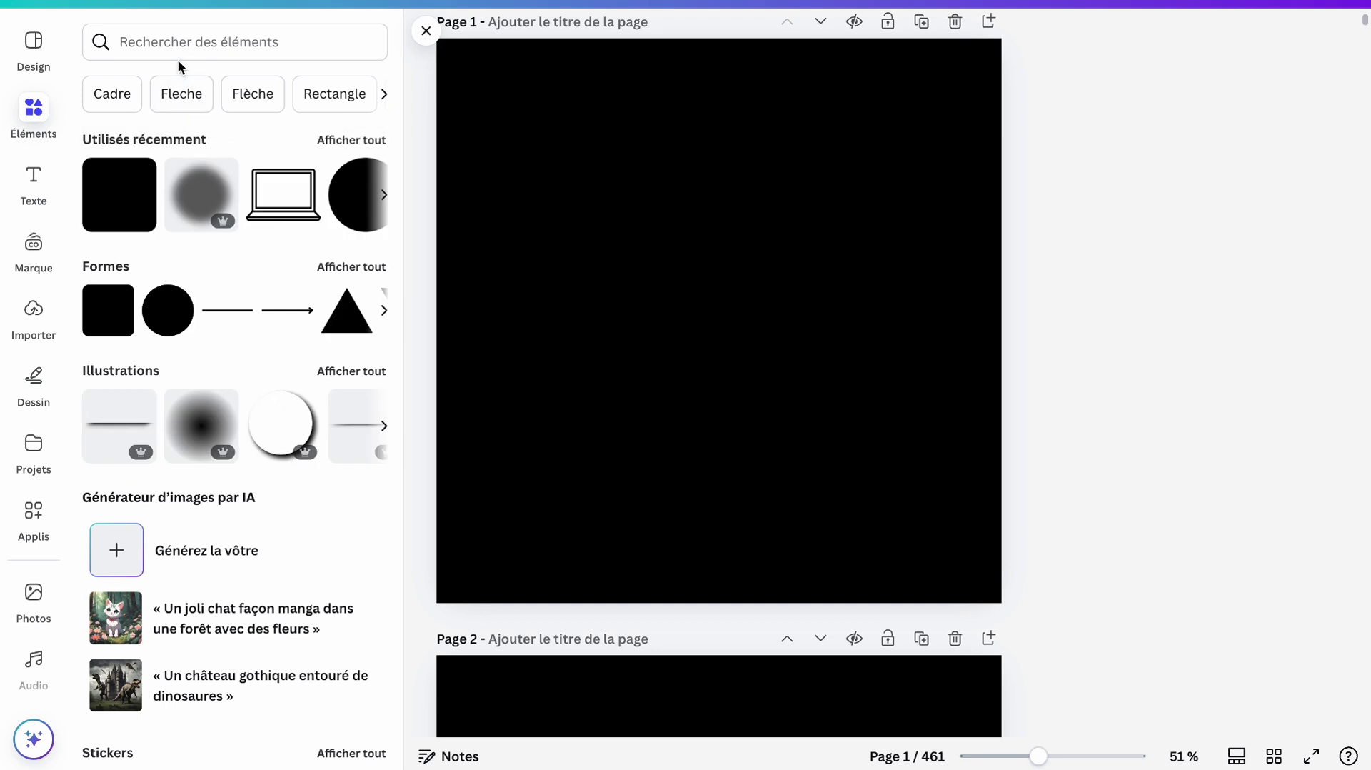
pyautogui.click(213, 53)
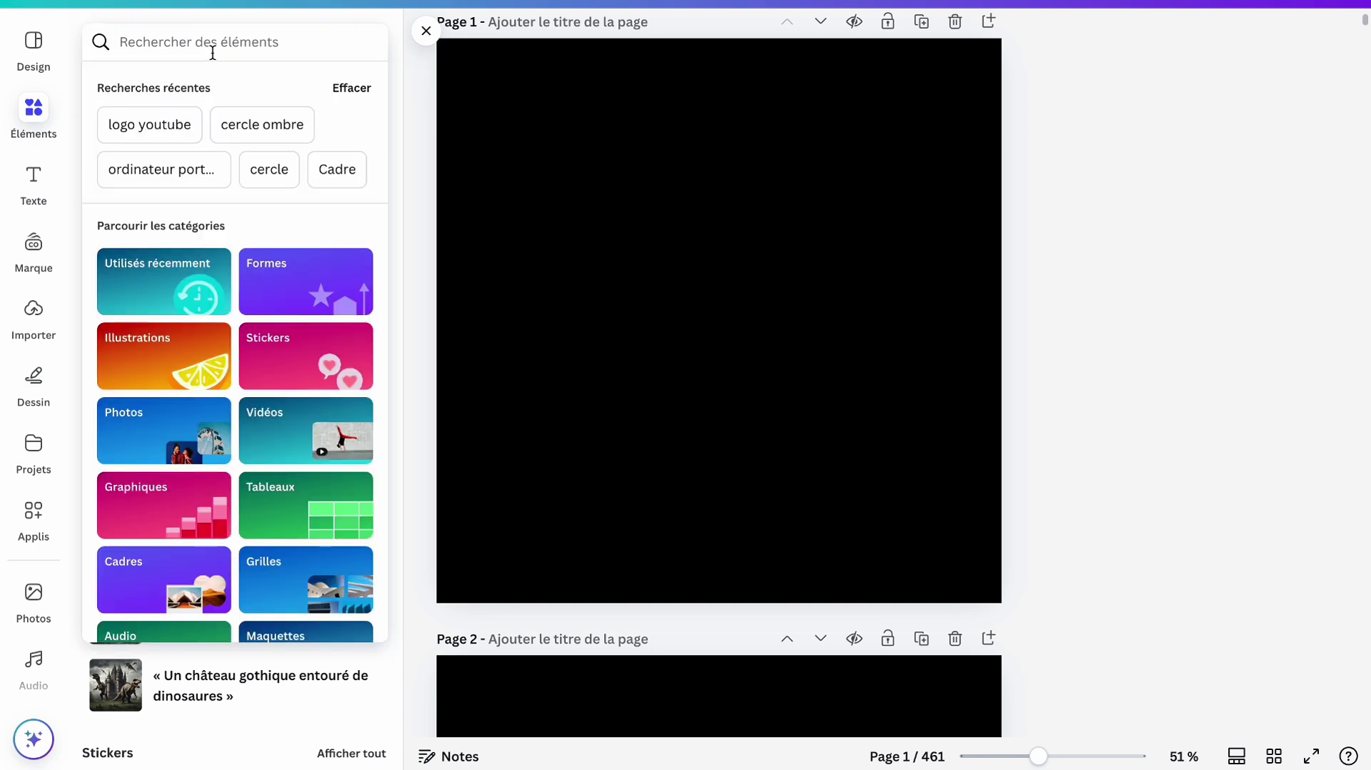
pyautogui.write('entoi')
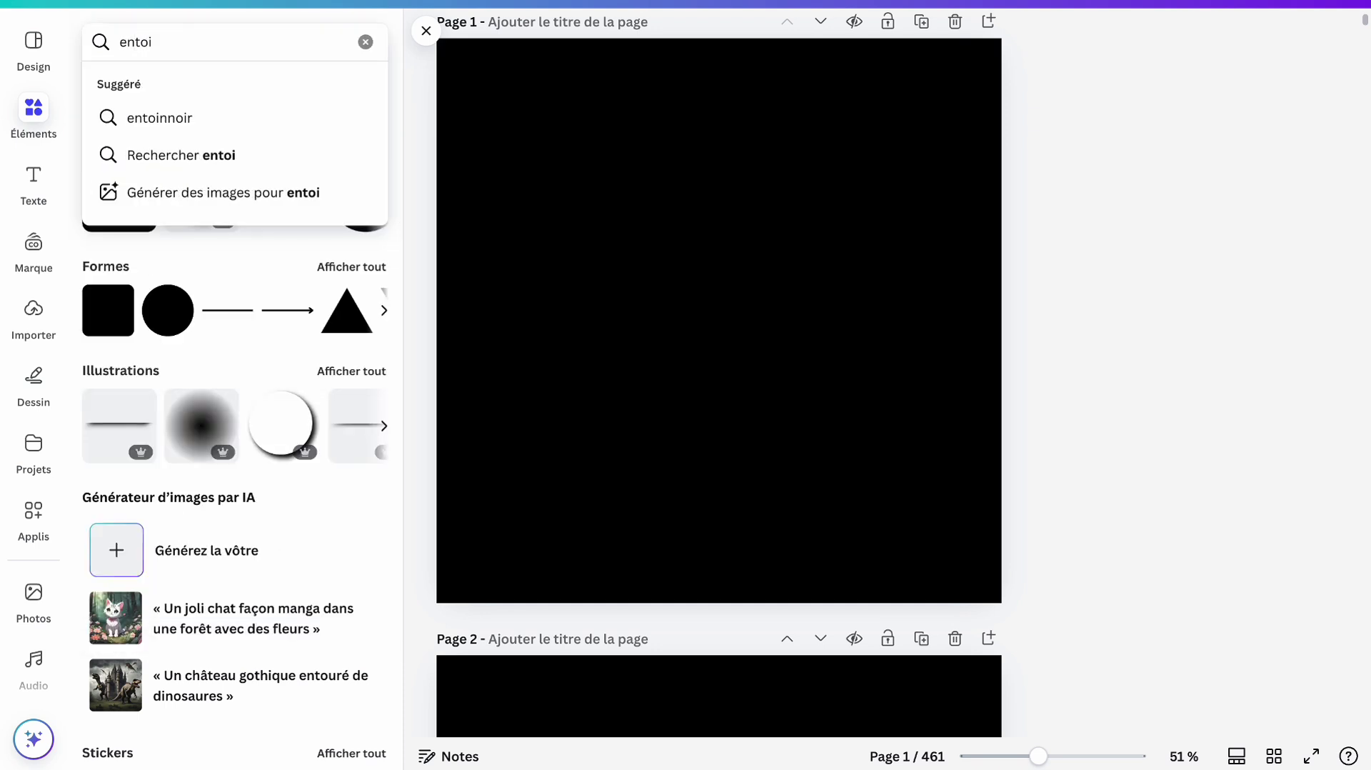
pyautogui.press('BackSpace')
pyautogui.press('BackSpace')
pyautogui.press('BackSpace')
pyautogui.press('BackSpace')
pyautogui.press('BackSpace')
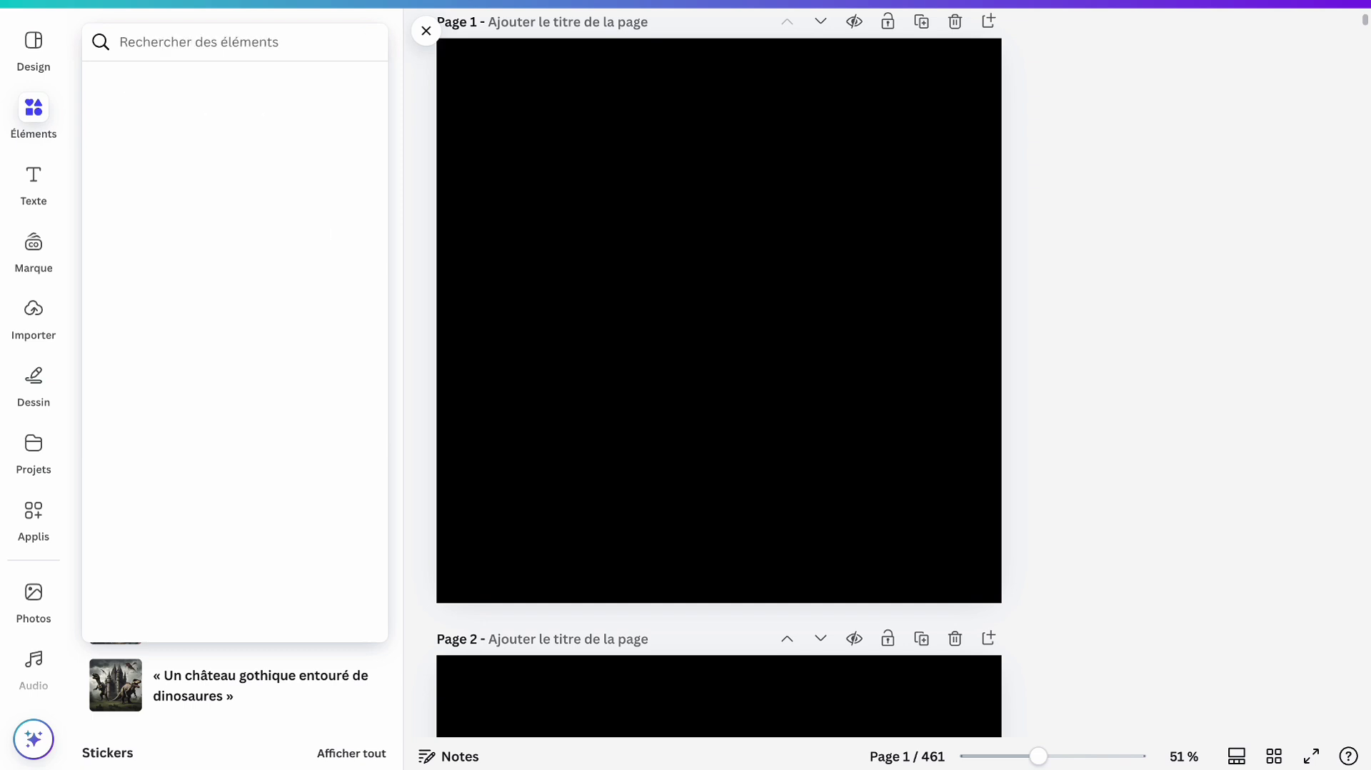
# - Search the illustrations for "sale funnel" and place the blue three-tier gradient funnel in the middle of page 1
pyautogui.write('sale funnel')
pyautogui.press('Return')
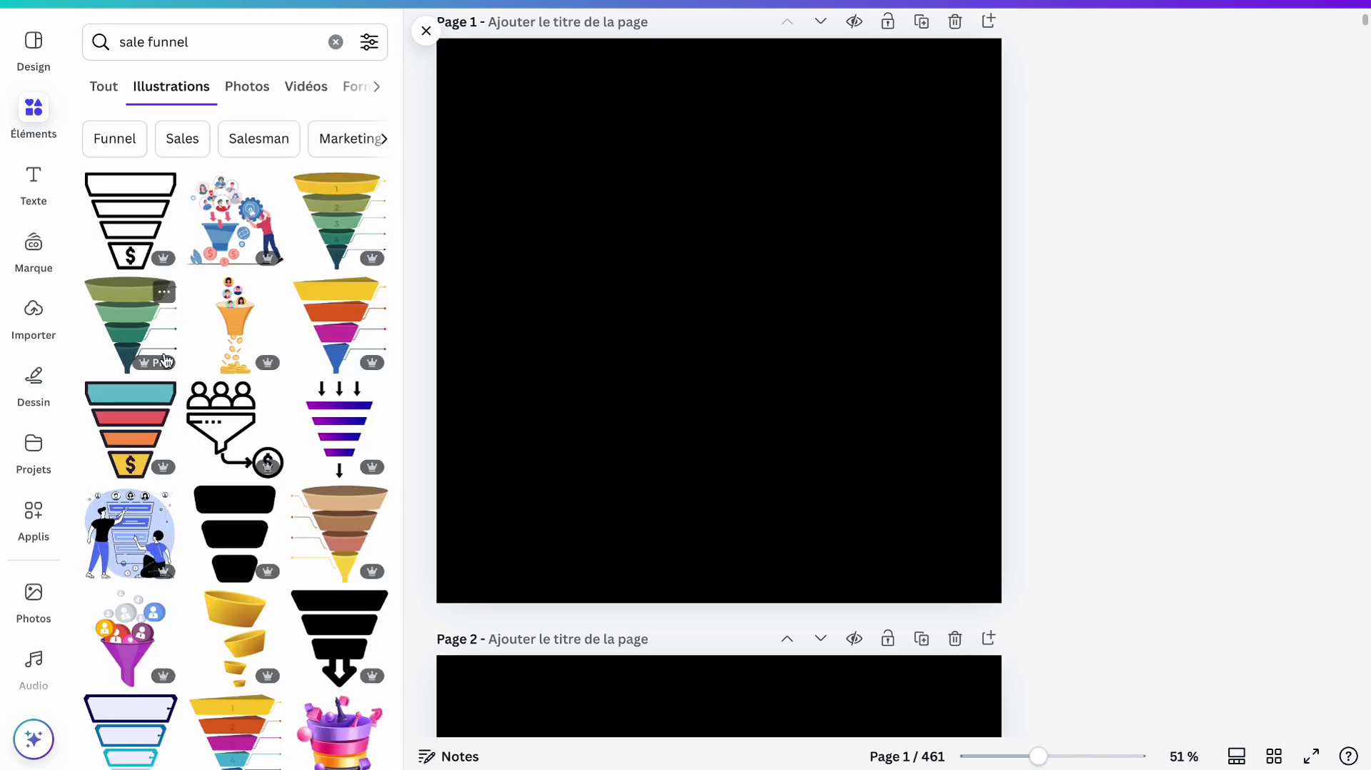
pyautogui.scroll(-3, 171, 343)
pyautogui.scroll(-5, 165, 359)
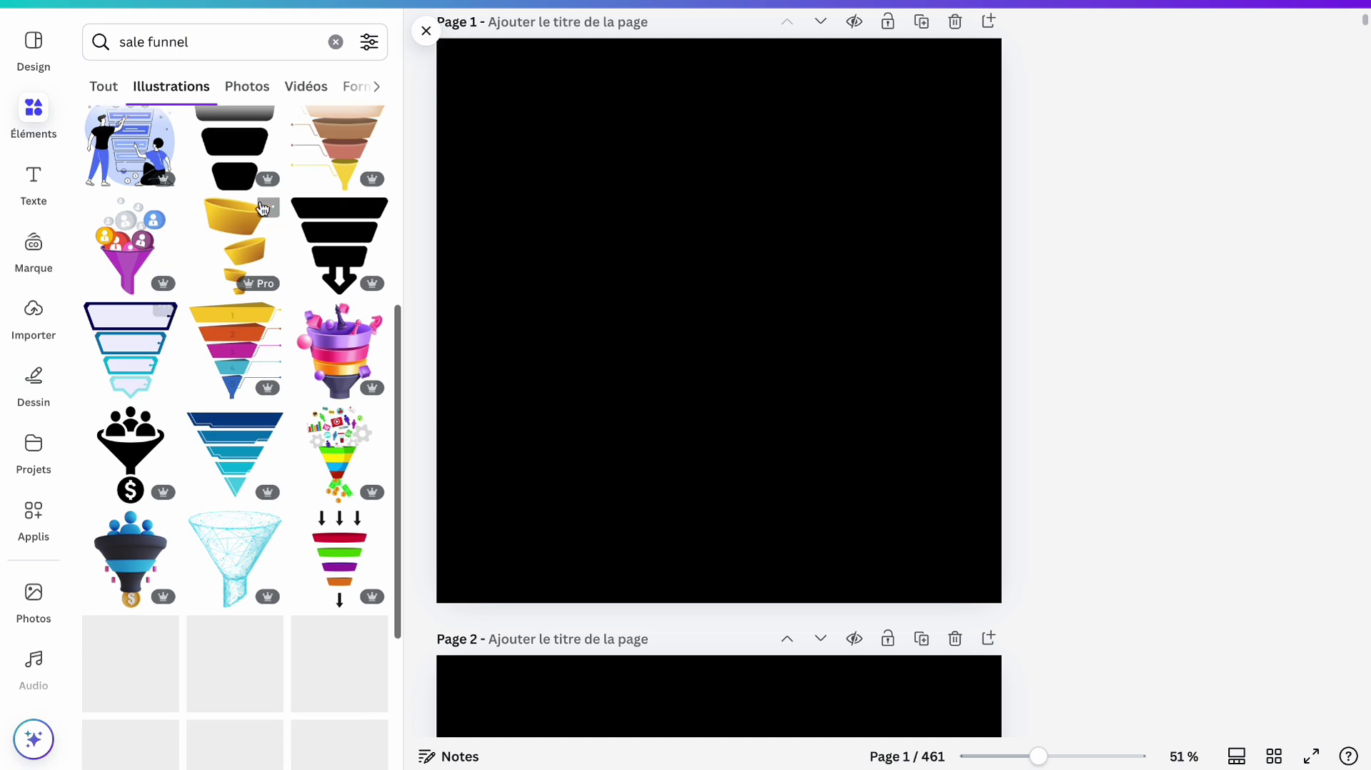
pyautogui.click(246, 253)
pyautogui.scroll(-8, 285, 407)
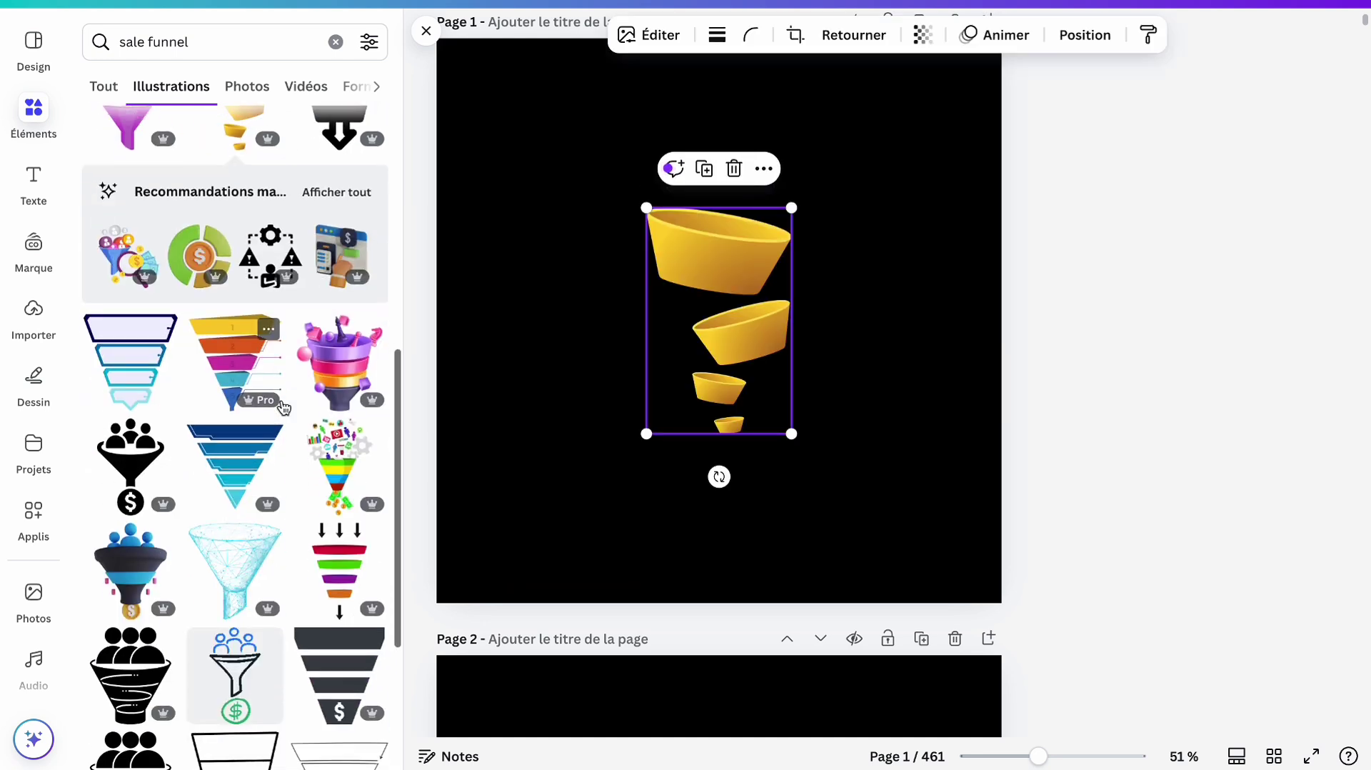
pyautogui.moveTo(336, 302); pyautogui.dragTo(727, 310)
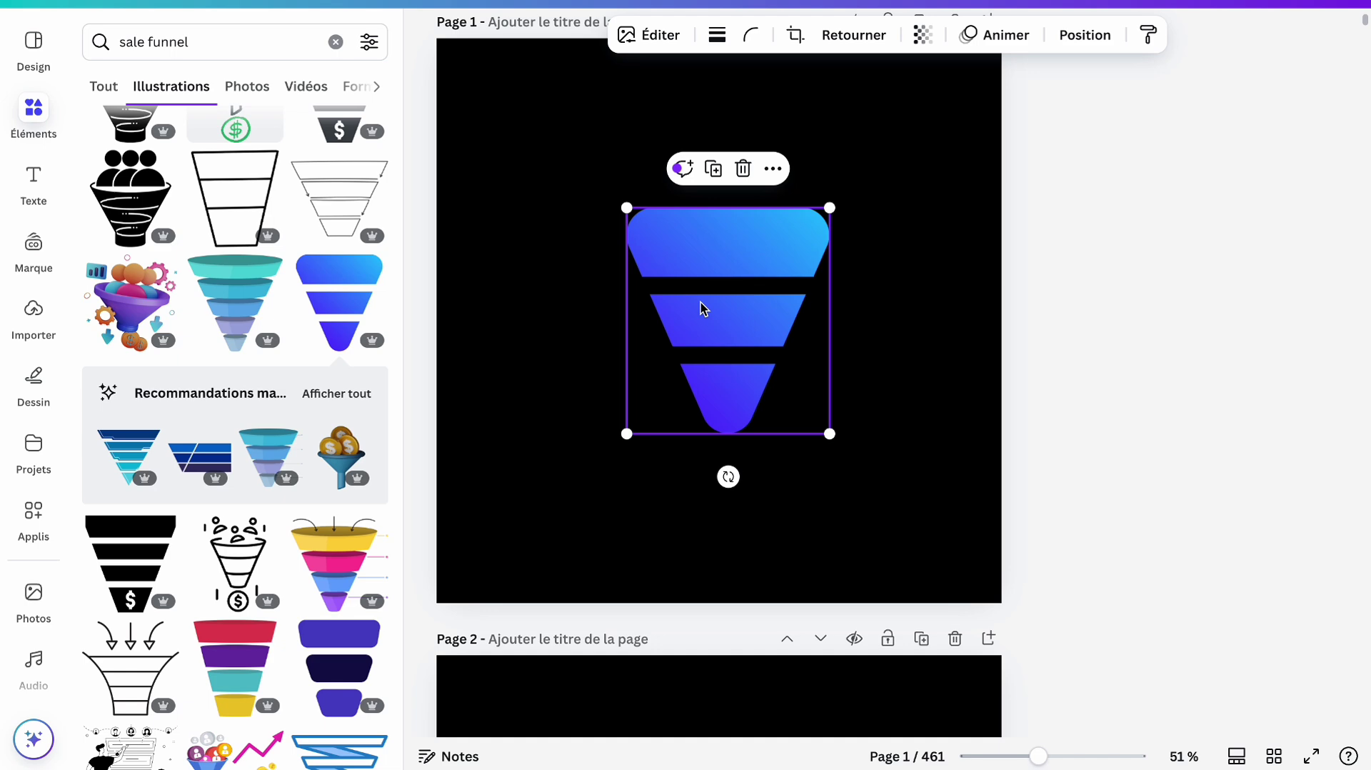
pyautogui.click(986, 327)
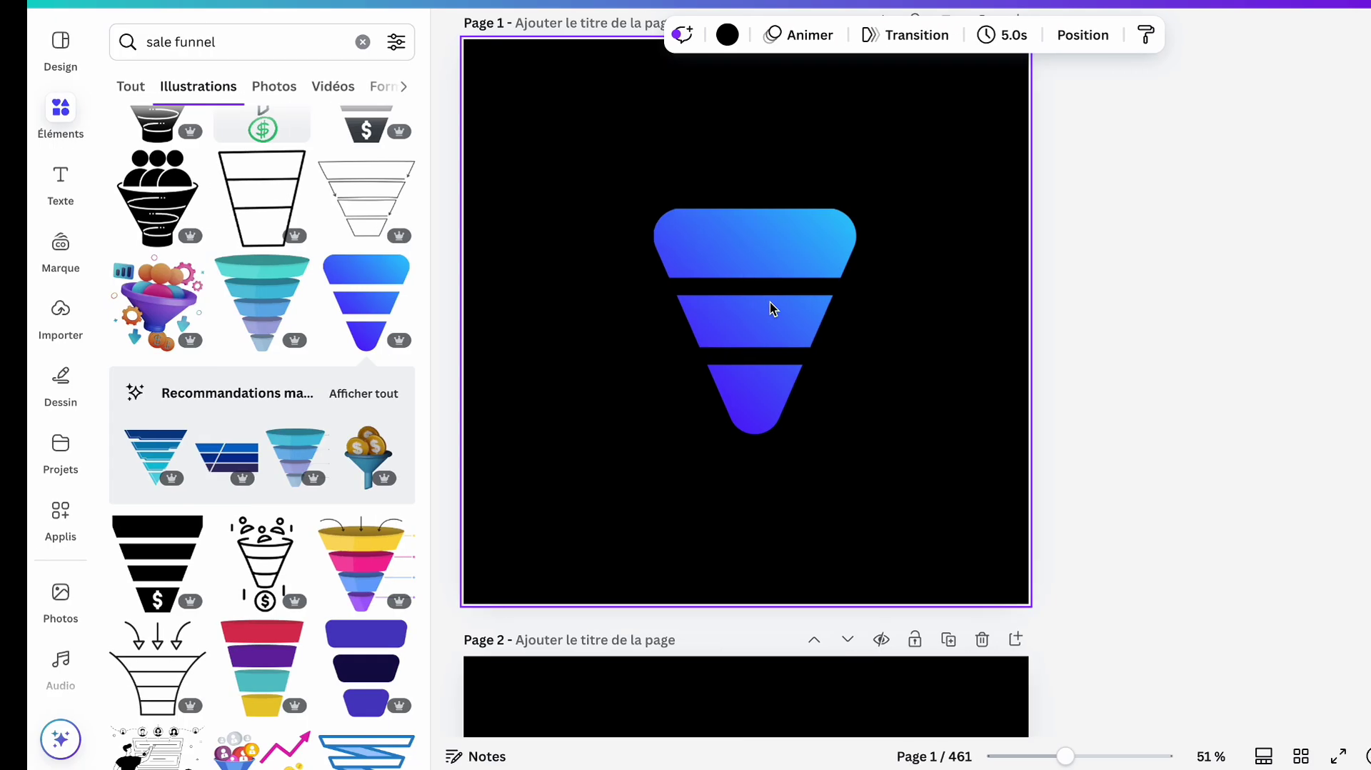
# - Apply the Duochromie effect with the Ambre preset to the funnel illustration
pyautogui.click(747, 283)
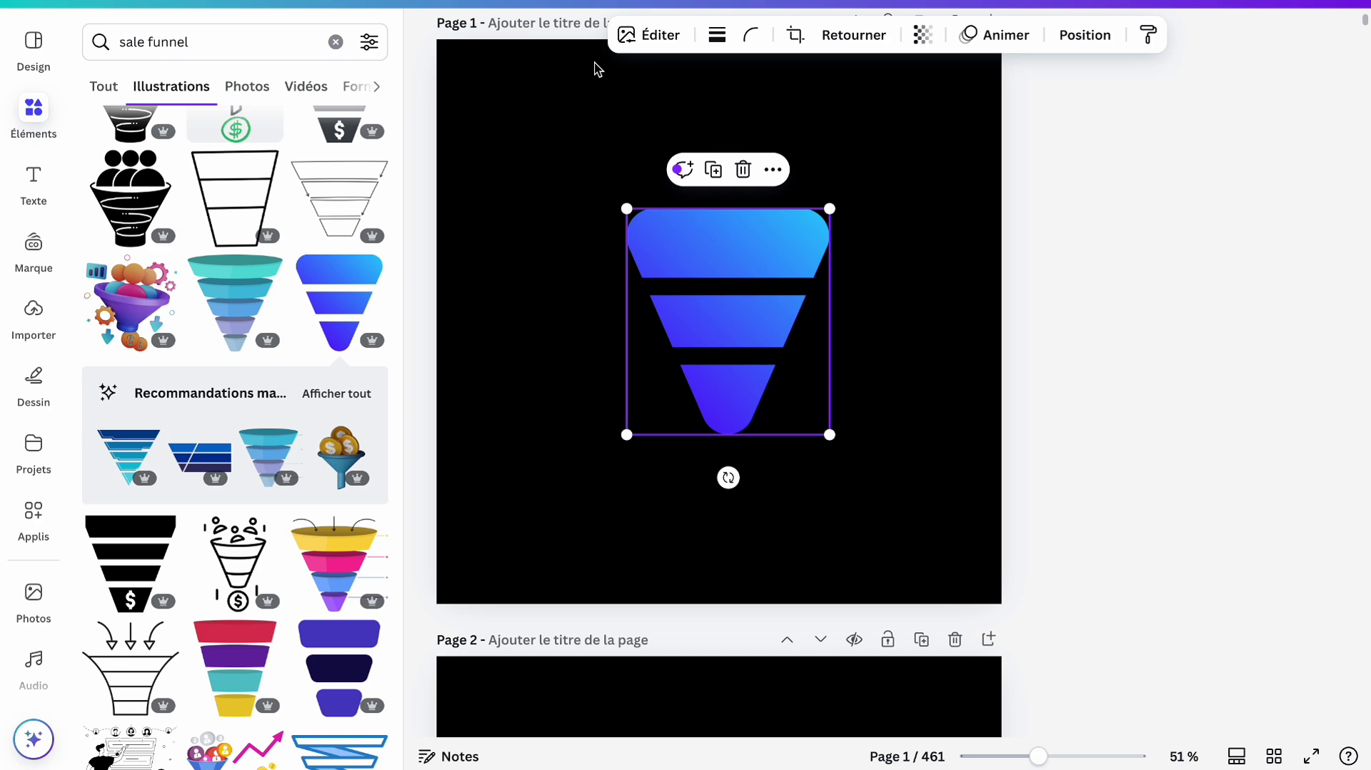
pyautogui.click(654, 35)
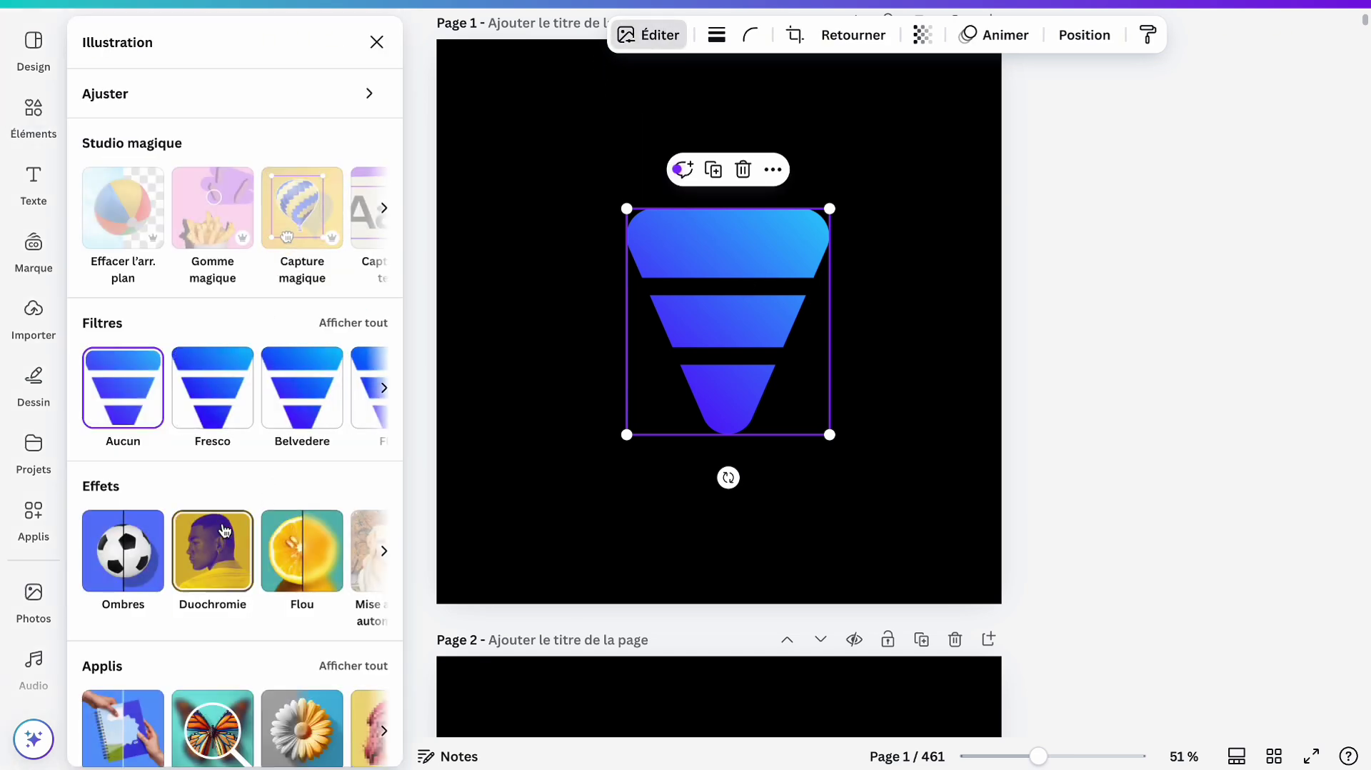
pyautogui.click(224, 530)
pyautogui.scroll(-4, 236, 477)
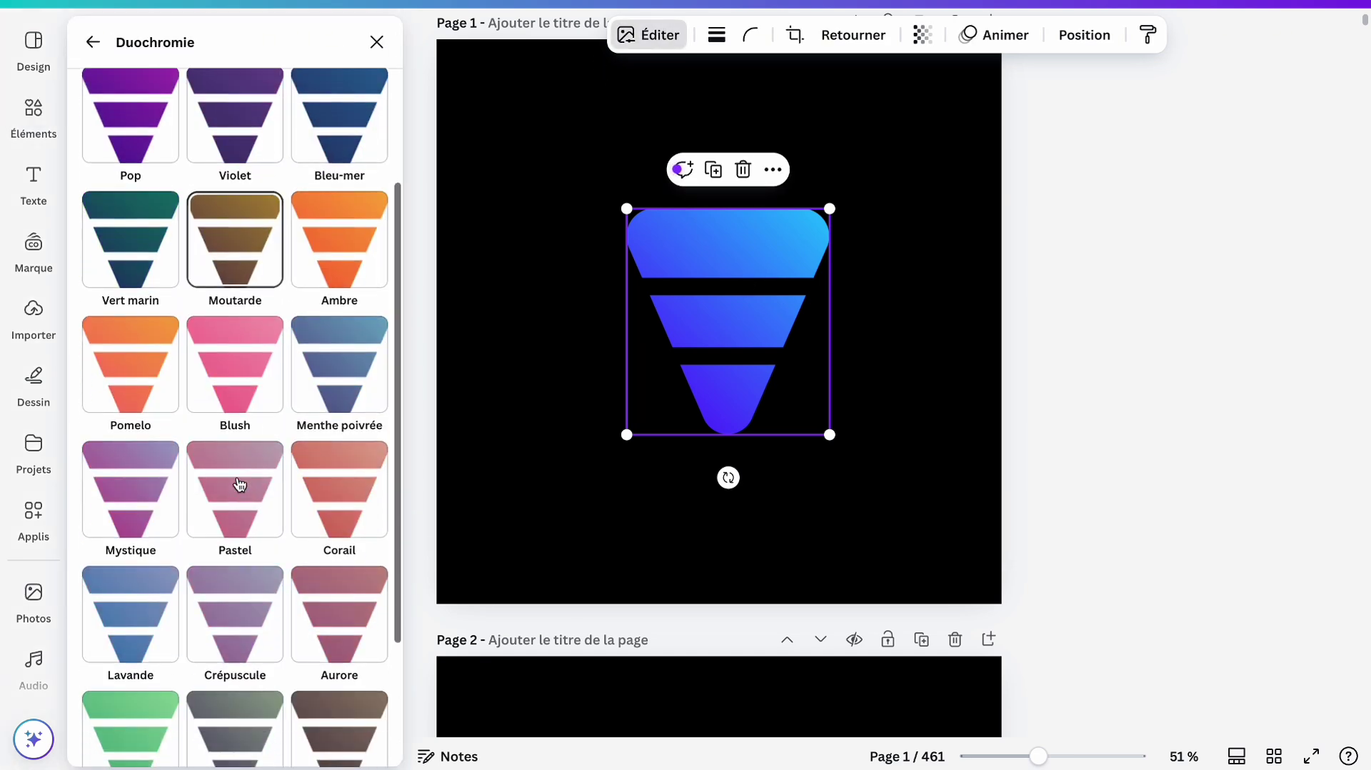
pyautogui.click(314, 255)
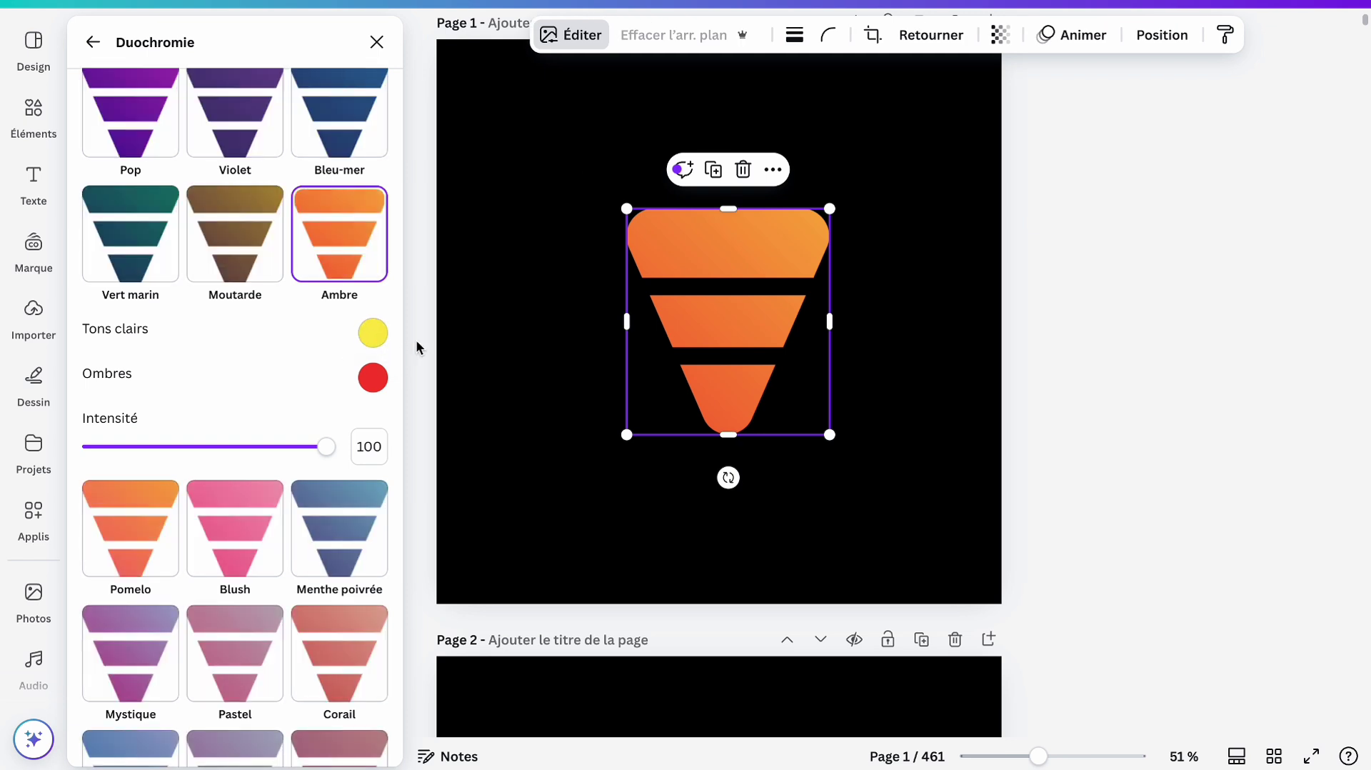
# - Set the light tones of the funnel's Ambre duotone to golden yellow #FCC946
pyautogui.click(372, 333)
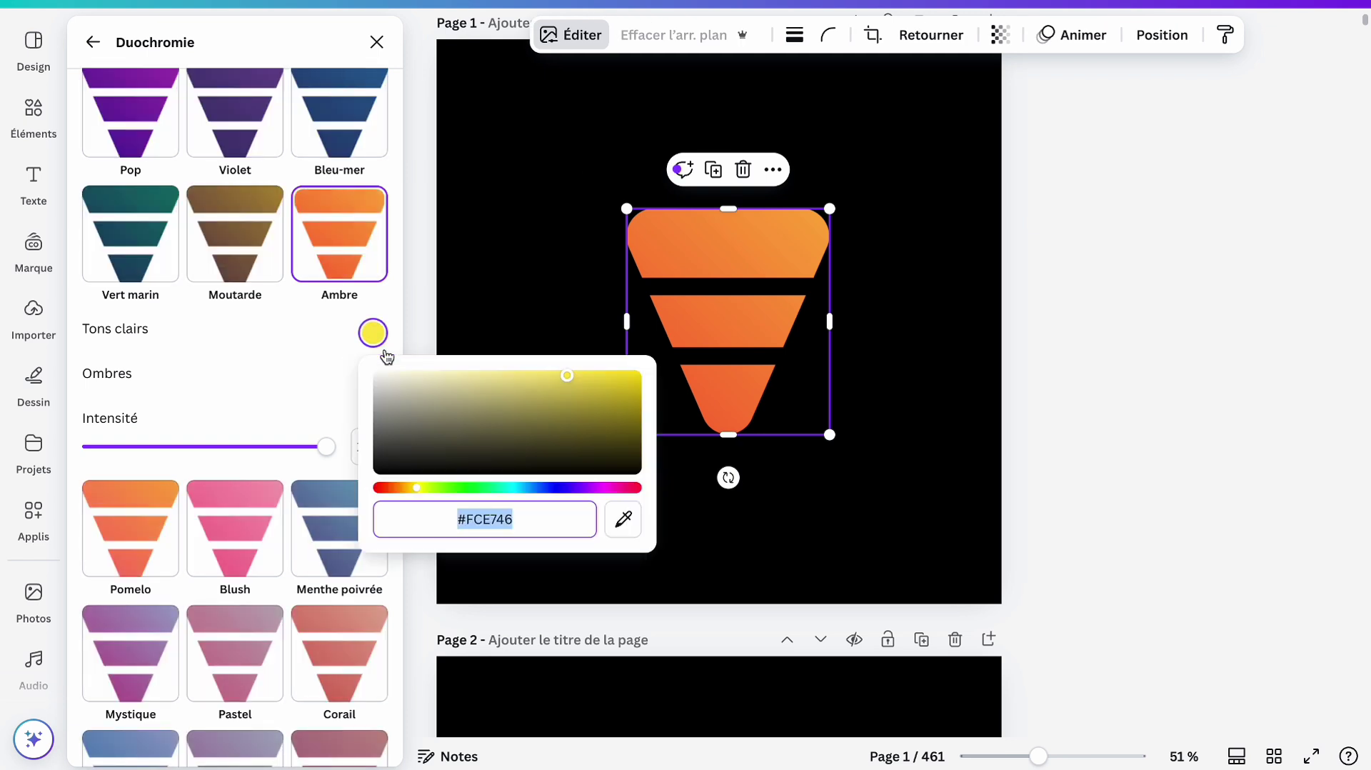
pyautogui.click(409, 488)
pyautogui.click(318, 346)
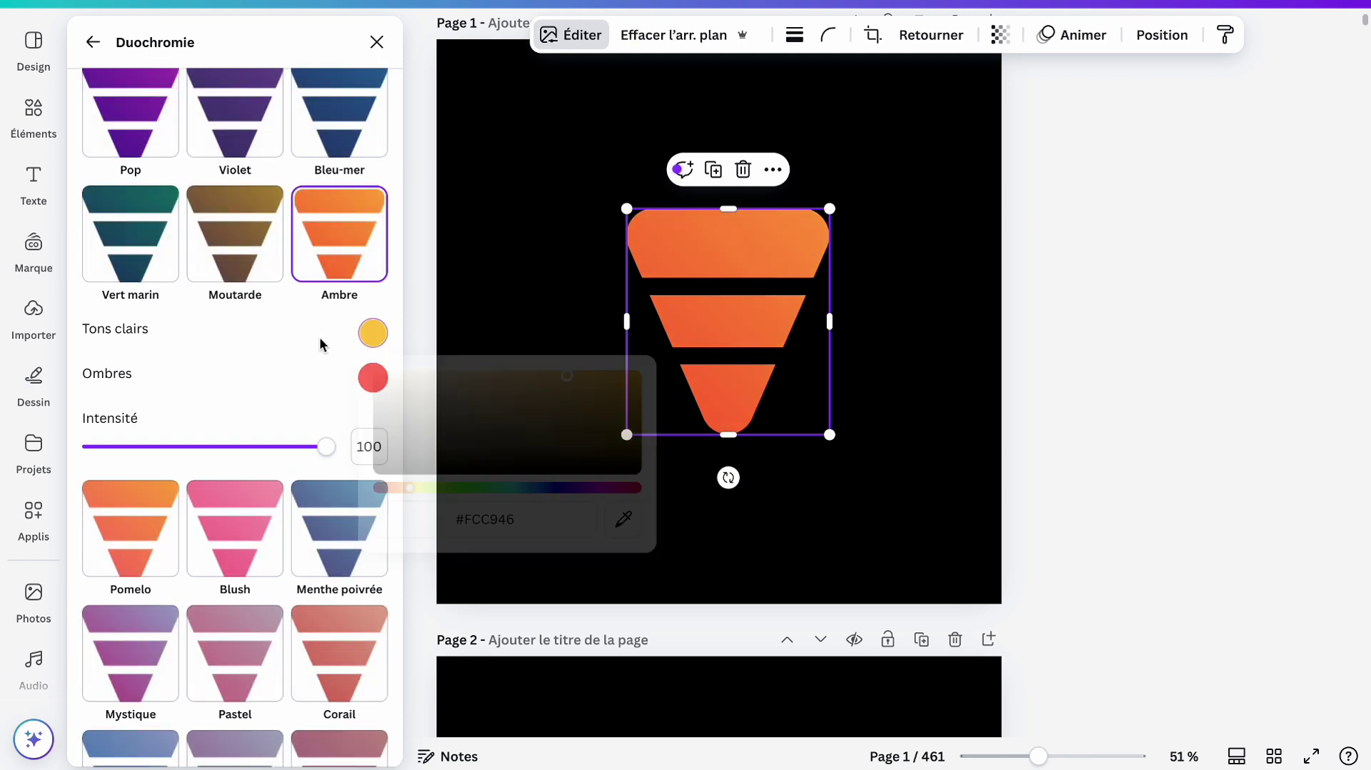
# - Set the duotone's shadows to orange #FFA916 and lighten its light tones to pale cream
pyautogui.click(372, 377)
pyautogui.moveTo(422, 538); pyautogui.dragTo(410, 539)
pyautogui.moveTo(593, 422); pyautogui.dragTo(658, 397)
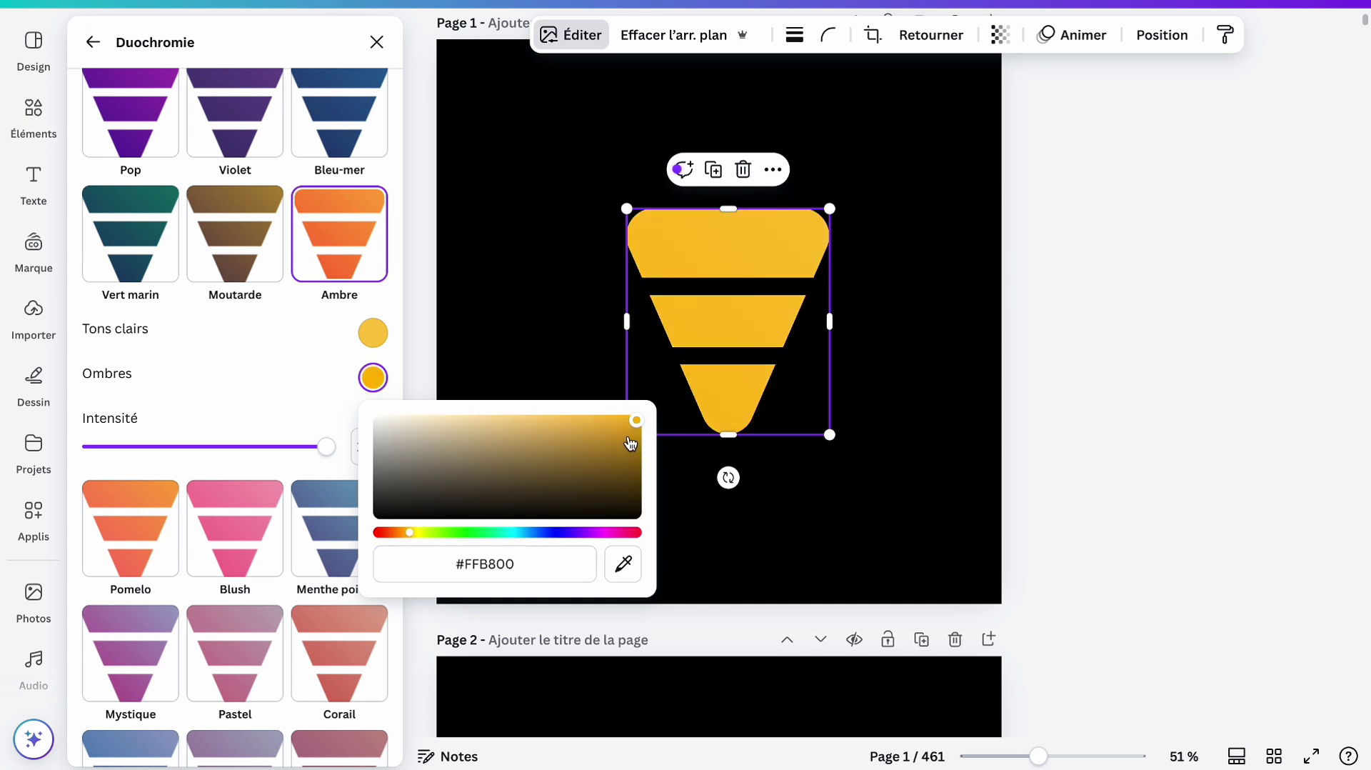
pyautogui.moveTo(631, 444)
pyautogui.mouseDown()
pyautogui.moveTo(654, 451)
pyautogui.moveTo(628, 423)
pyautogui.moveTo(592, 420)
pyautogui.moveTo(618, 419)
pyautogui.mouseUp()
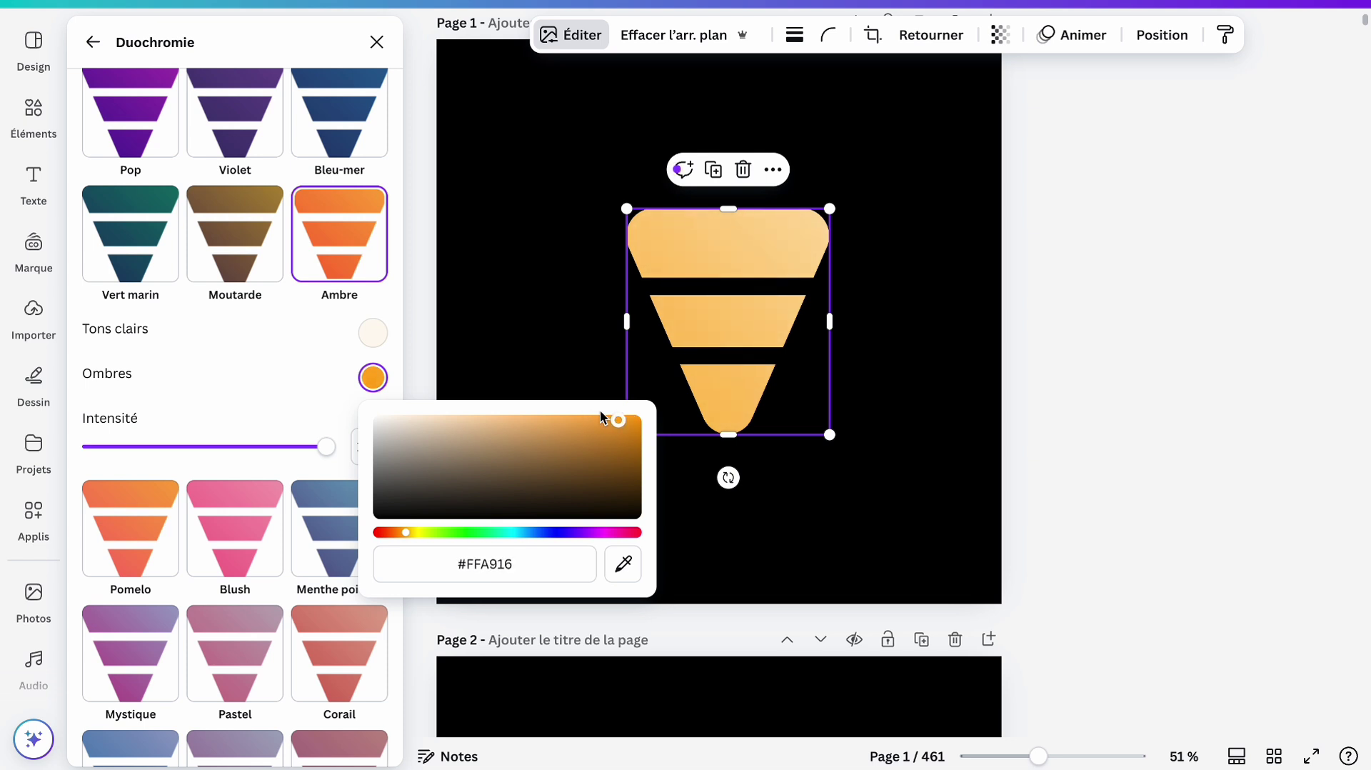
pyautogui.click(327, 353)
pyautogui.click(512, 340)
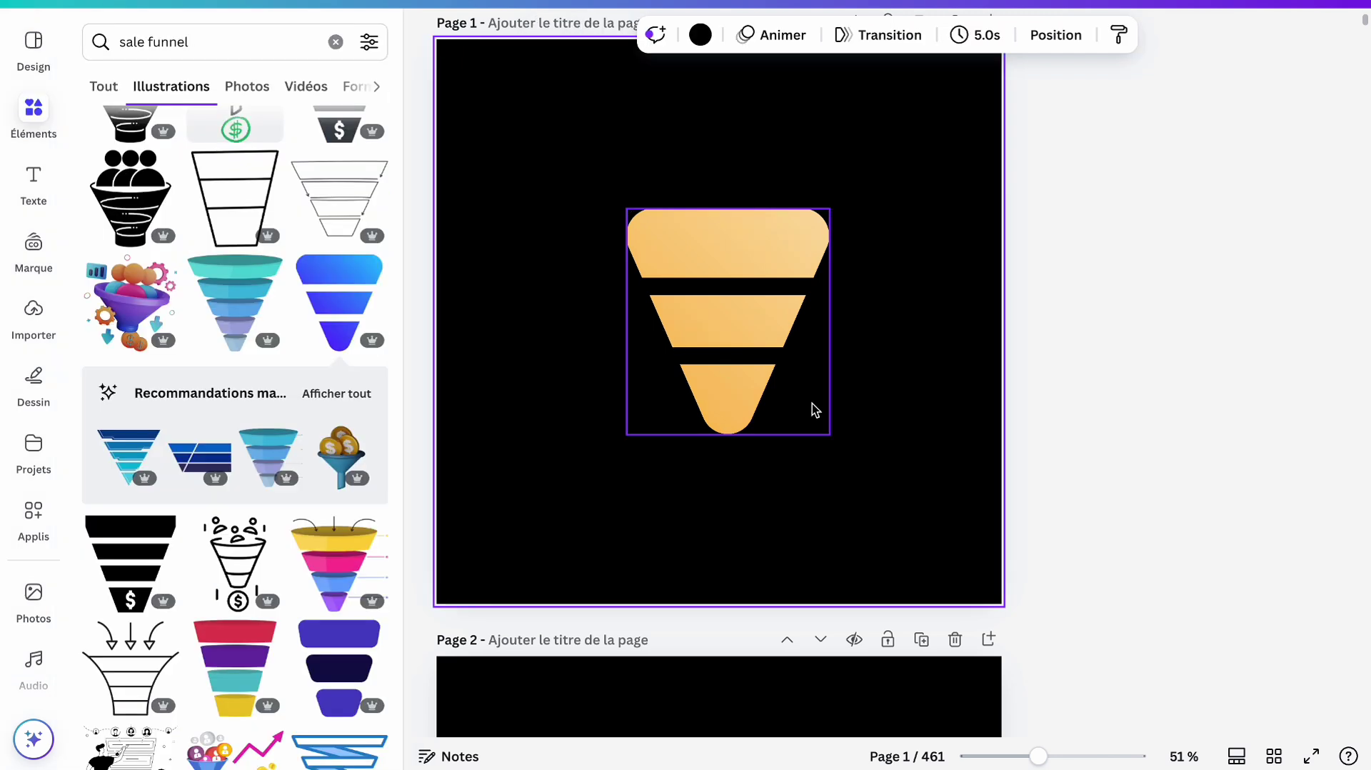
pyautogui.click(762, 380)
pyautogui.click(556, 243)
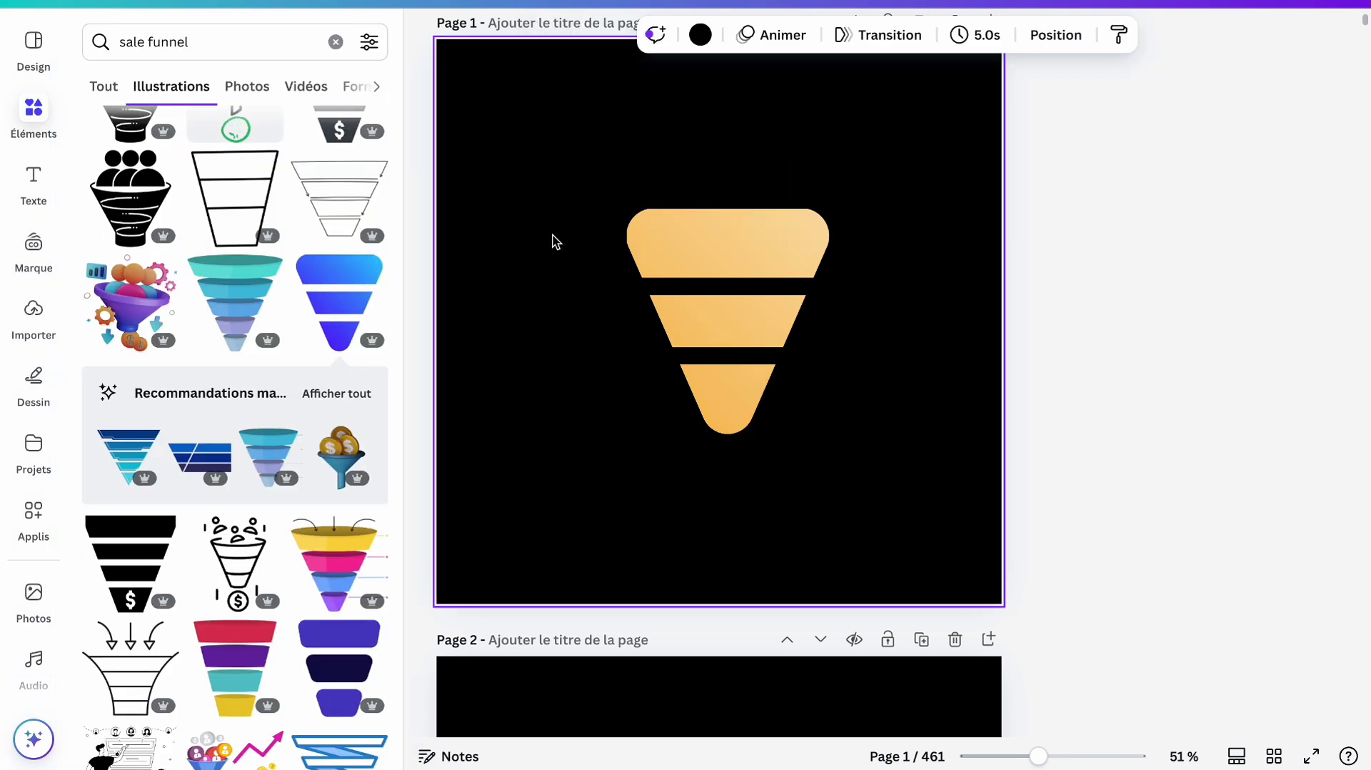
# - Add a heading with the presenter's full name to page 1 and set its font to Circular Std Bold
pyautogui.click(34, 180)
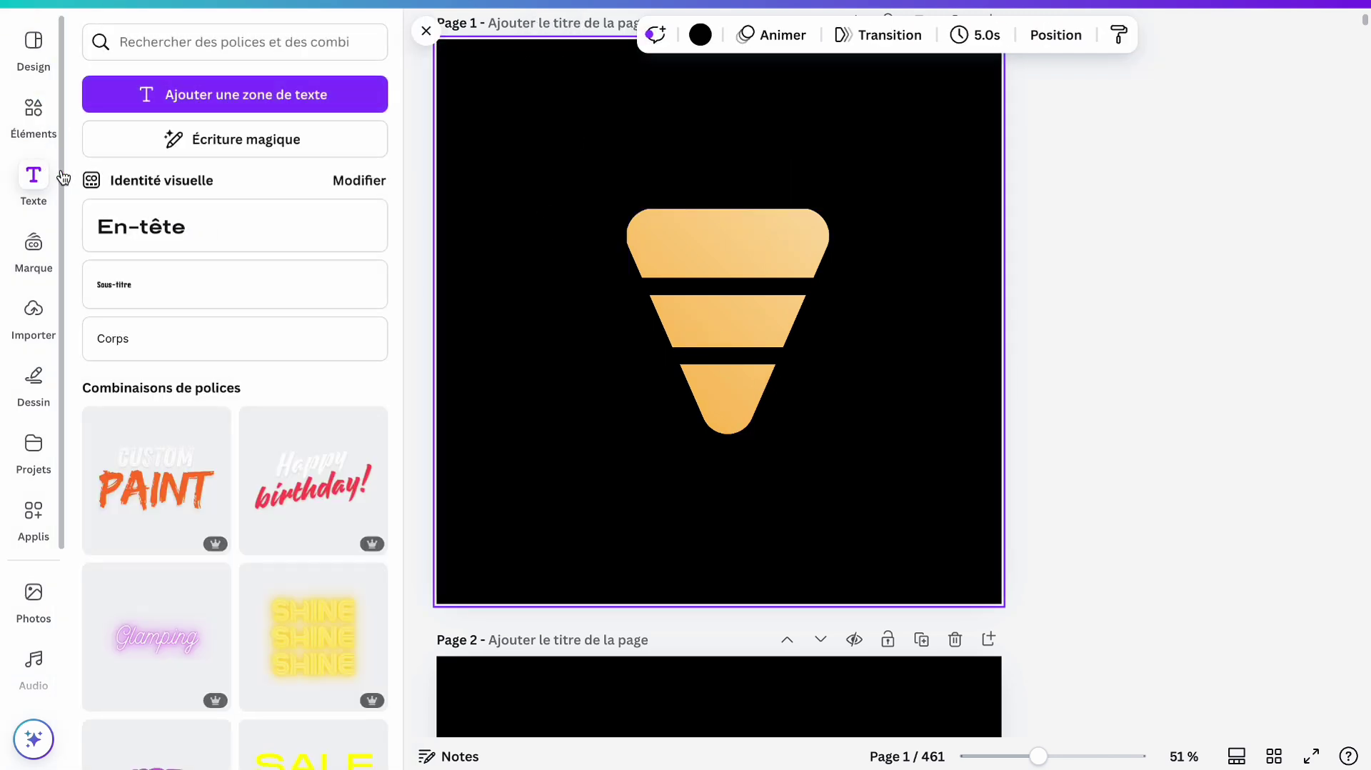
pyautogui.click(127, 221)
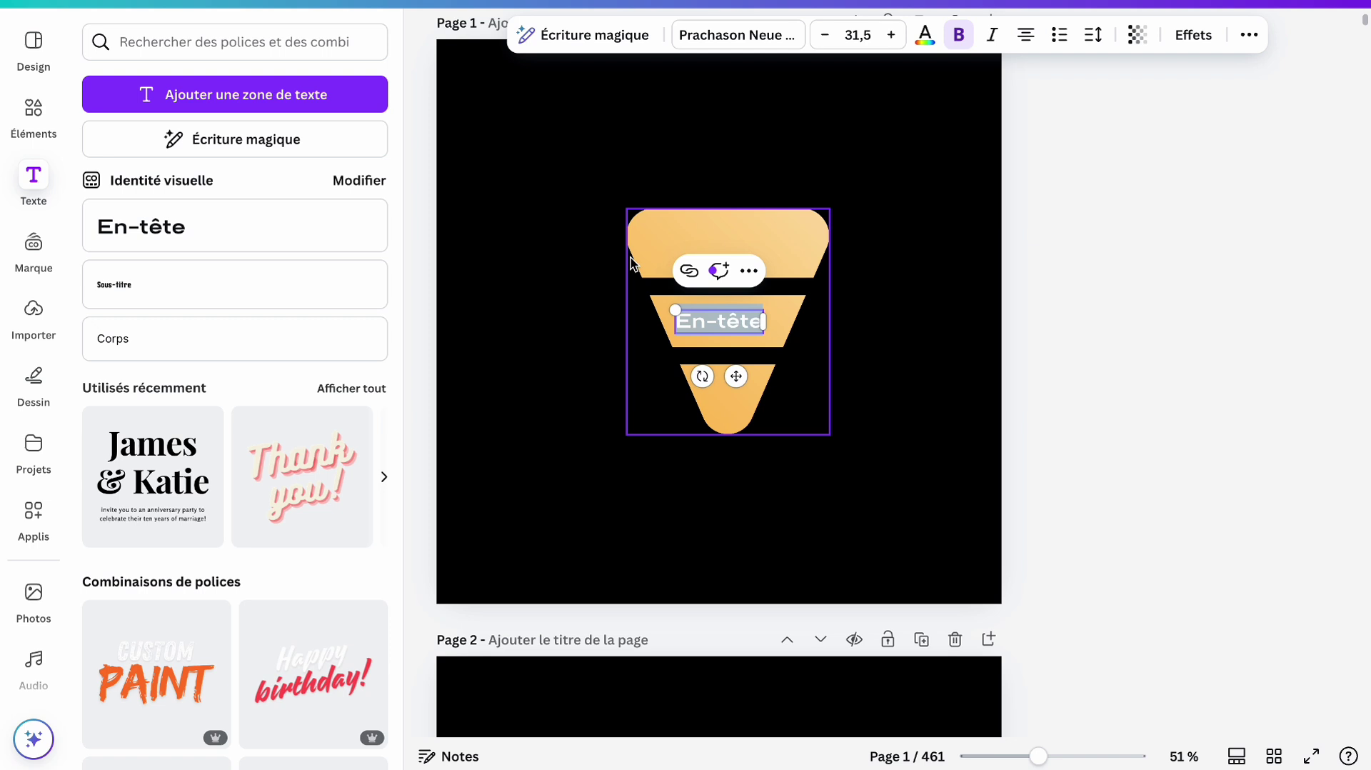
pyautogui.write('Mart')
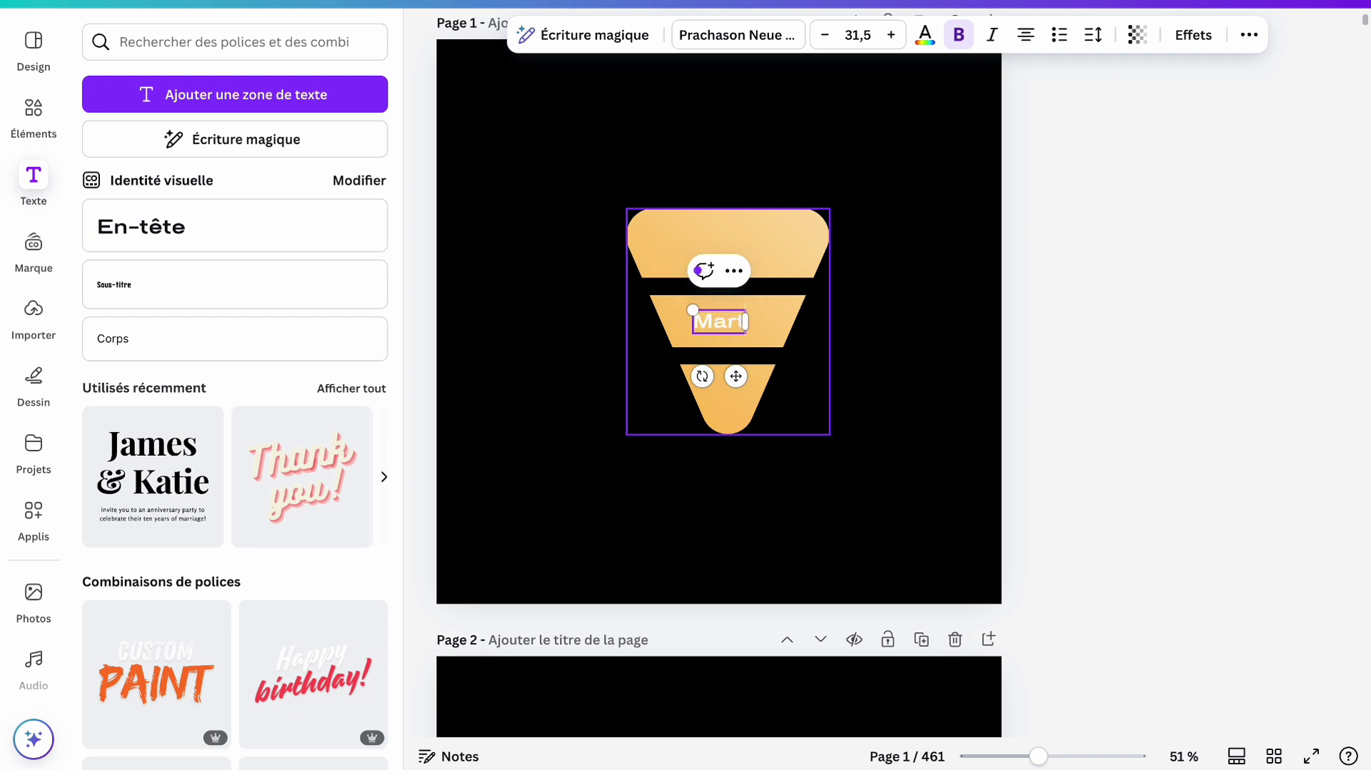
pyautogui.write('in Taylor')
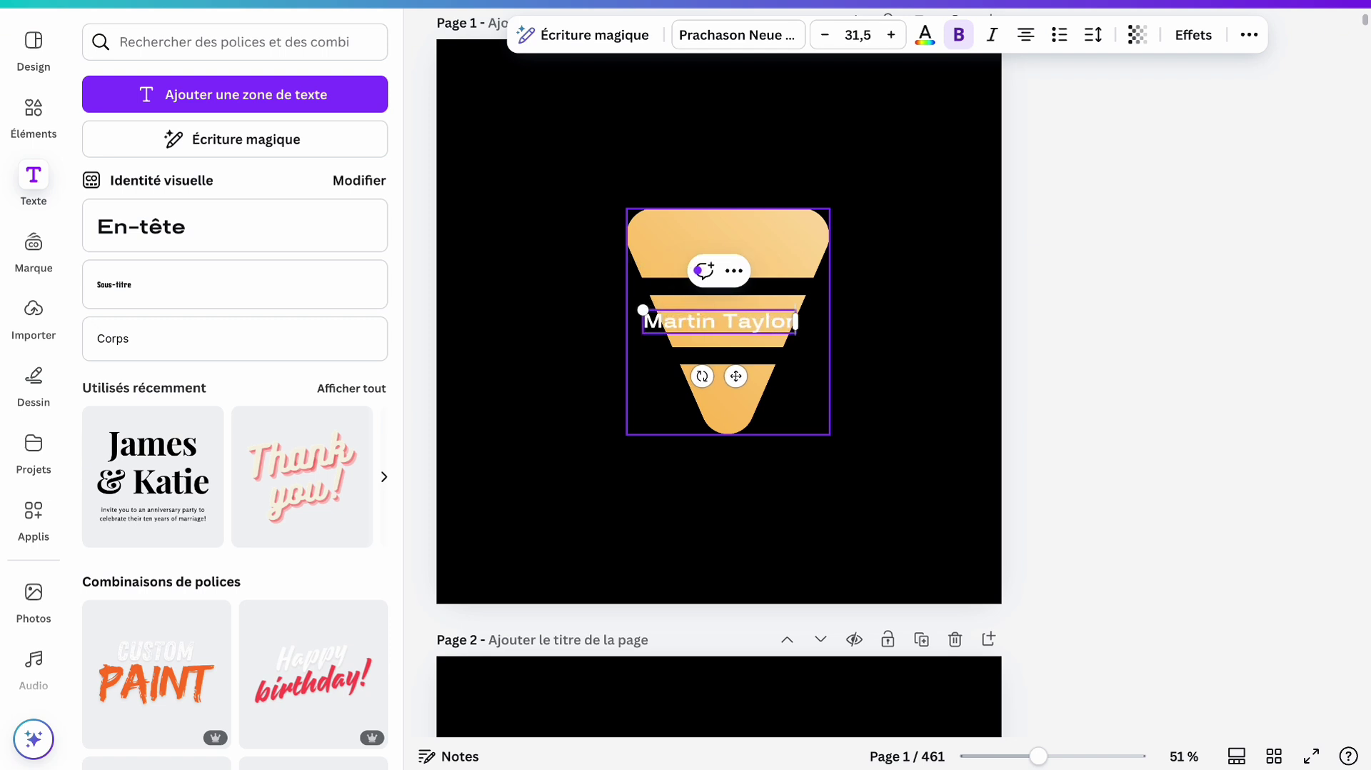
pyautogui.click(757, 36)
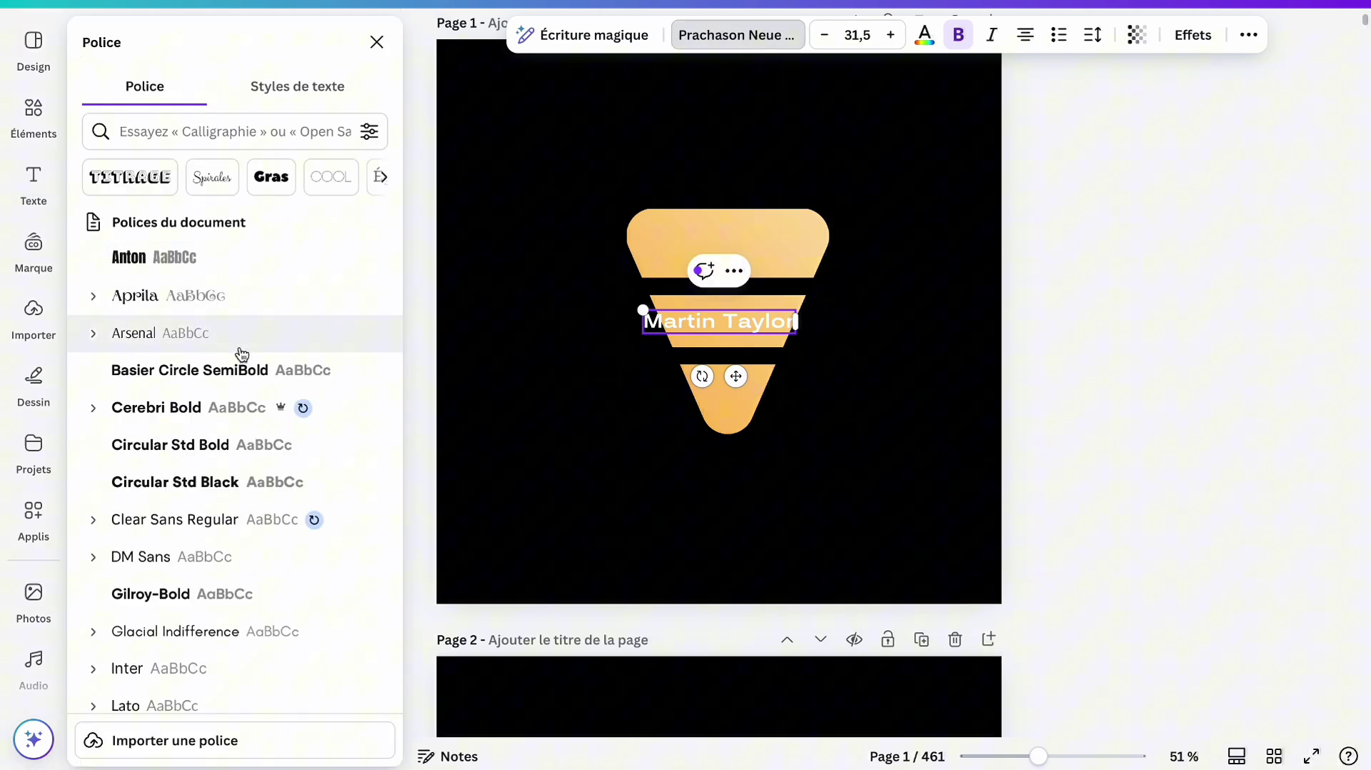
pyautogui.click(246, 449)
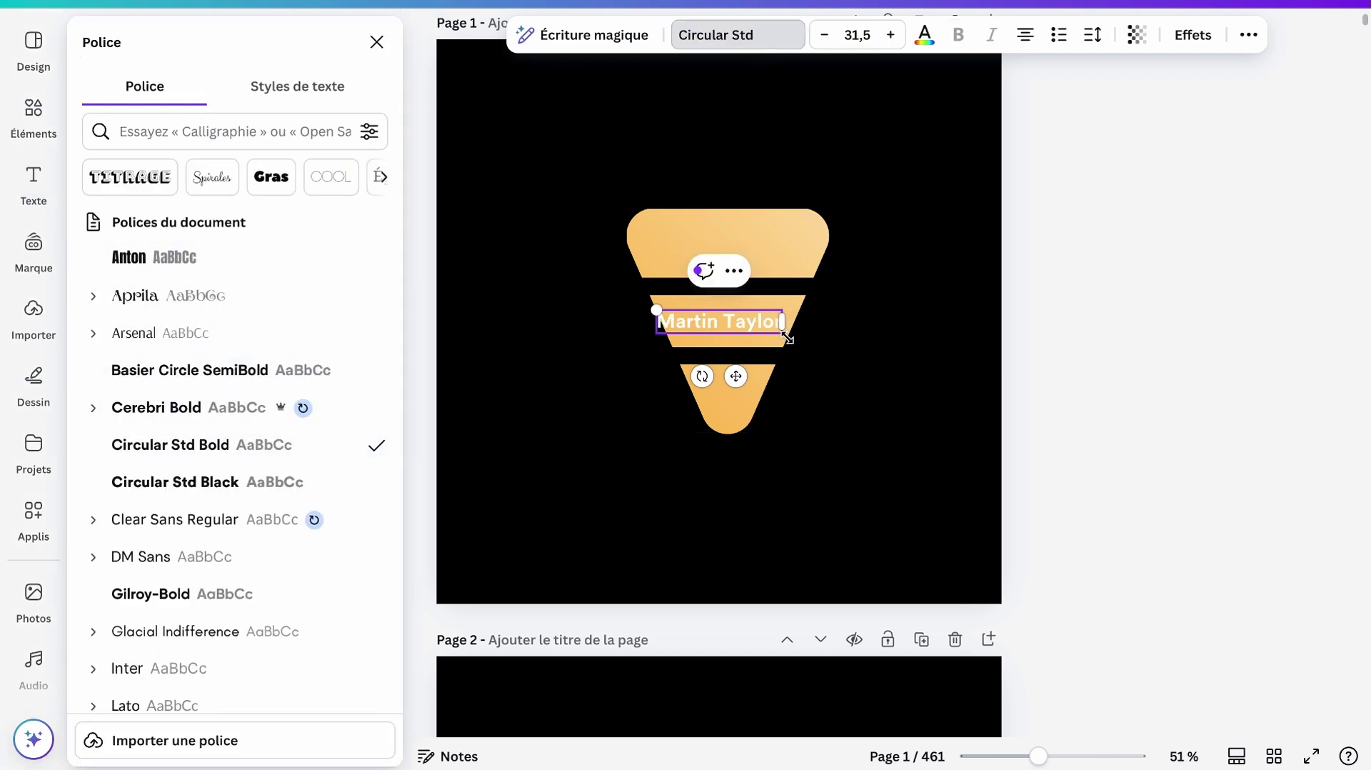
# - Enlarge the name heading to size 97,6 and centre it over the funnel
pyautogui.moveTo(791, 340); pyautogui.dragTo(1046, 457)
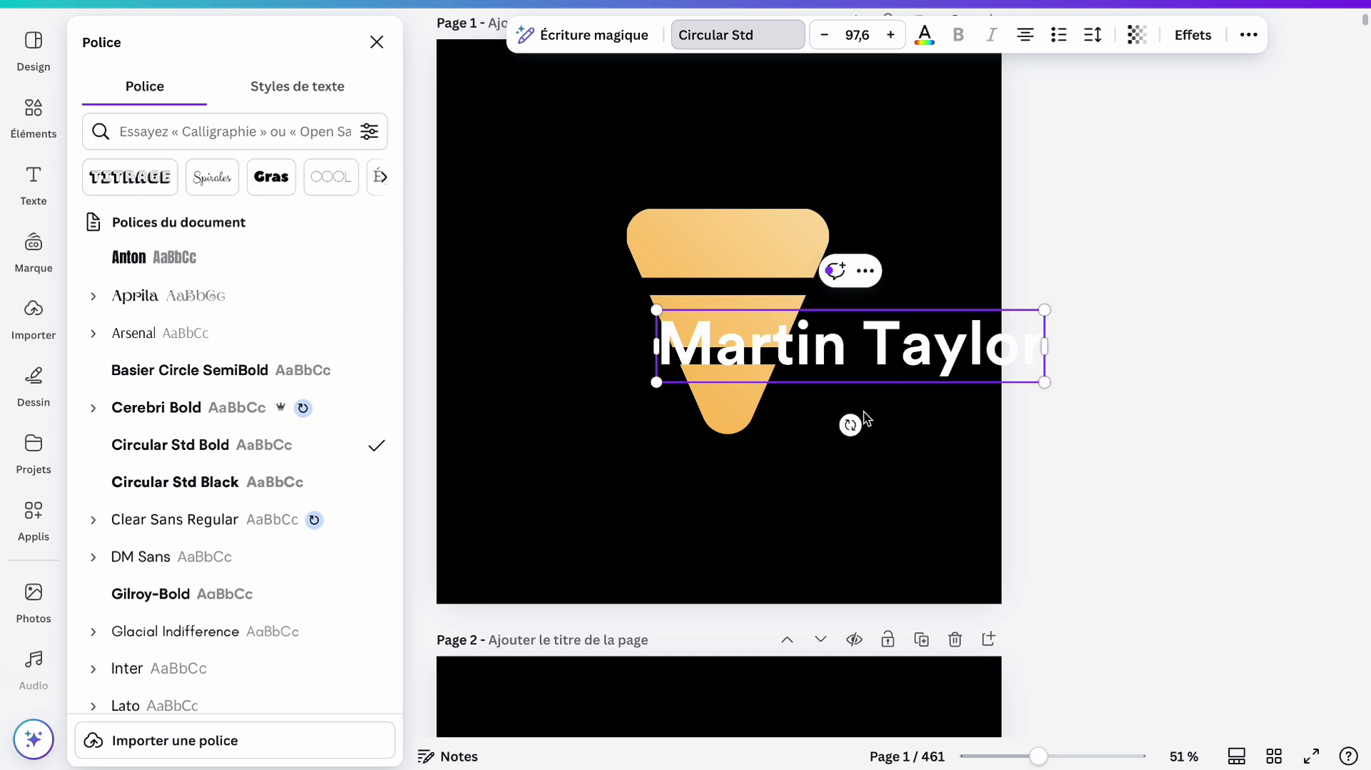
pyautogui.click(910, 415)
pyautogui.click(878, 345)
pyautogui.moveTo(878, 346); pyautogui.dragTo(778, 333)
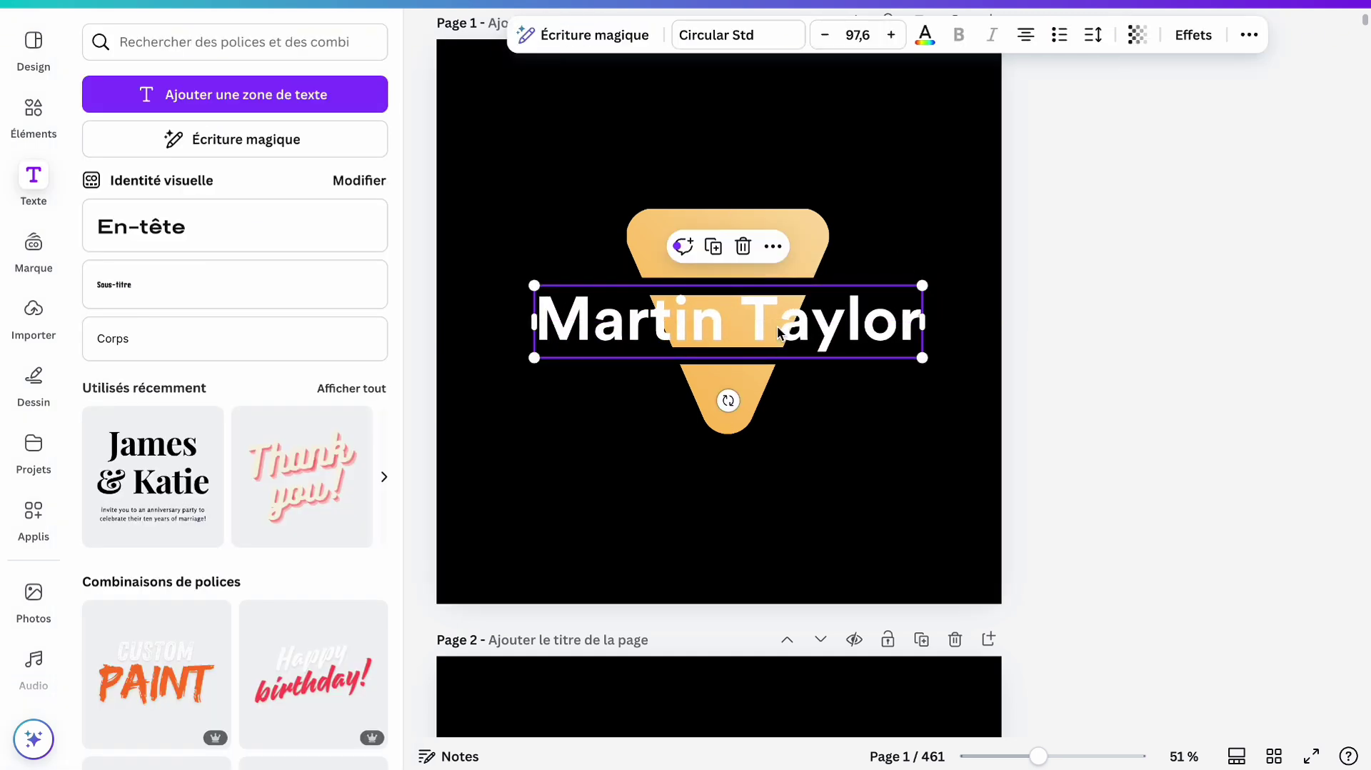
# - Clear the previous element search and add a rounded square shape to page 1
pyautogui.click(550, 420)
pyautogui.click(33, 111)
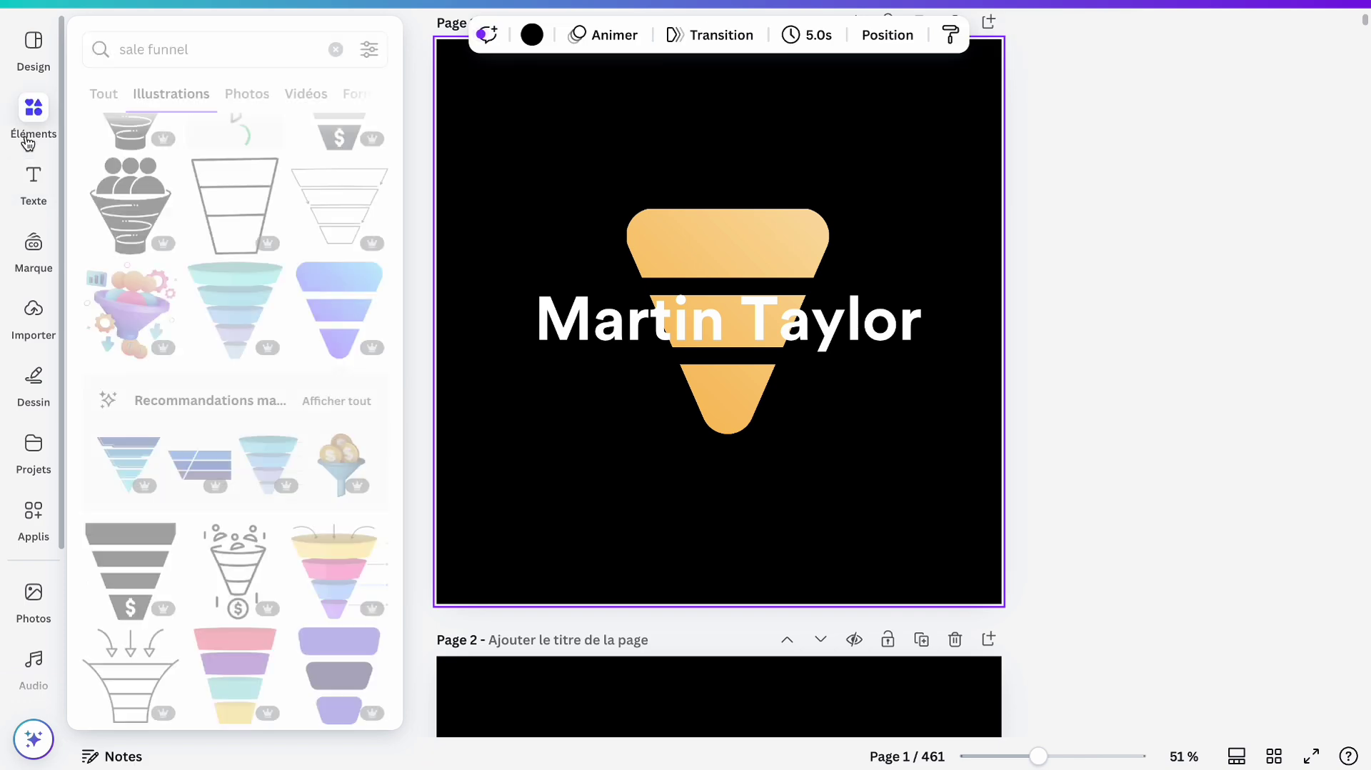
pyautogui.click(37, 118)
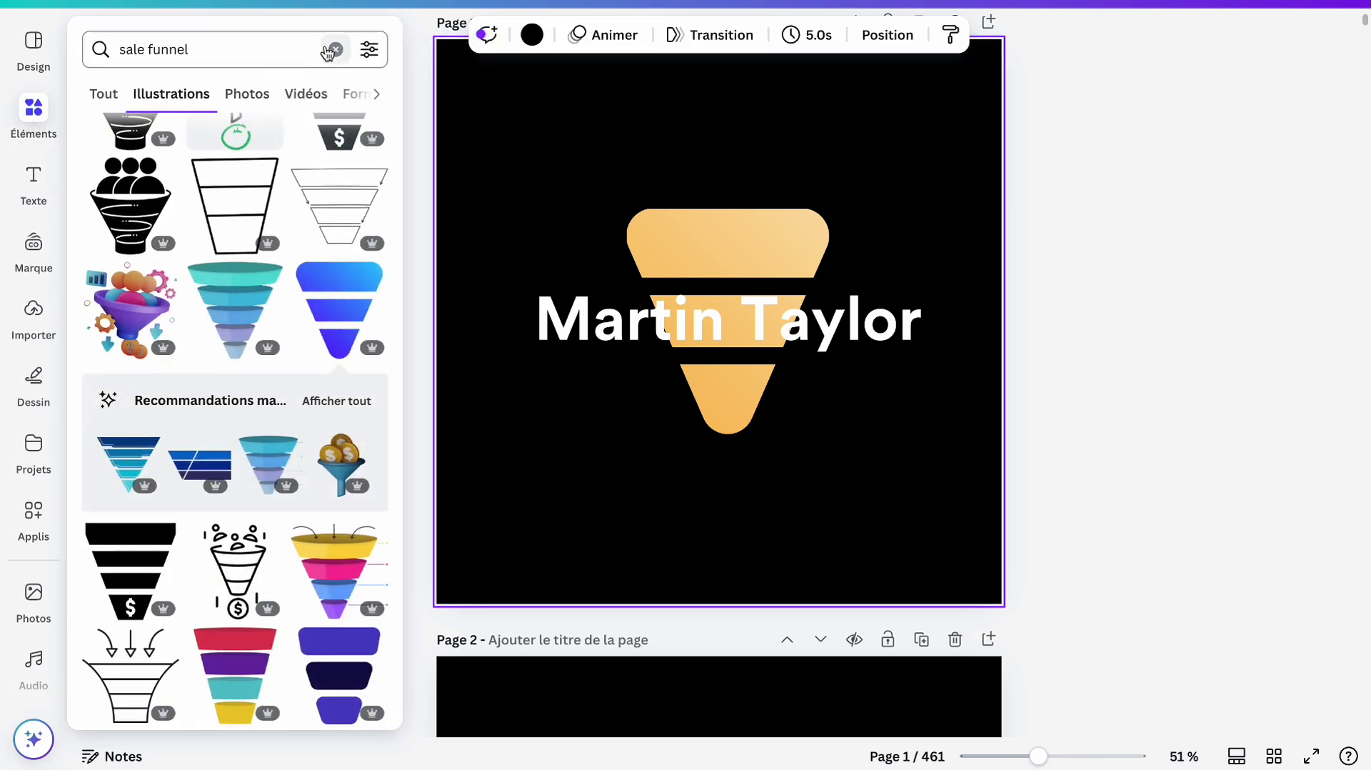
pyautogui.click(330, 48)
pyautogui.click(119, 307)
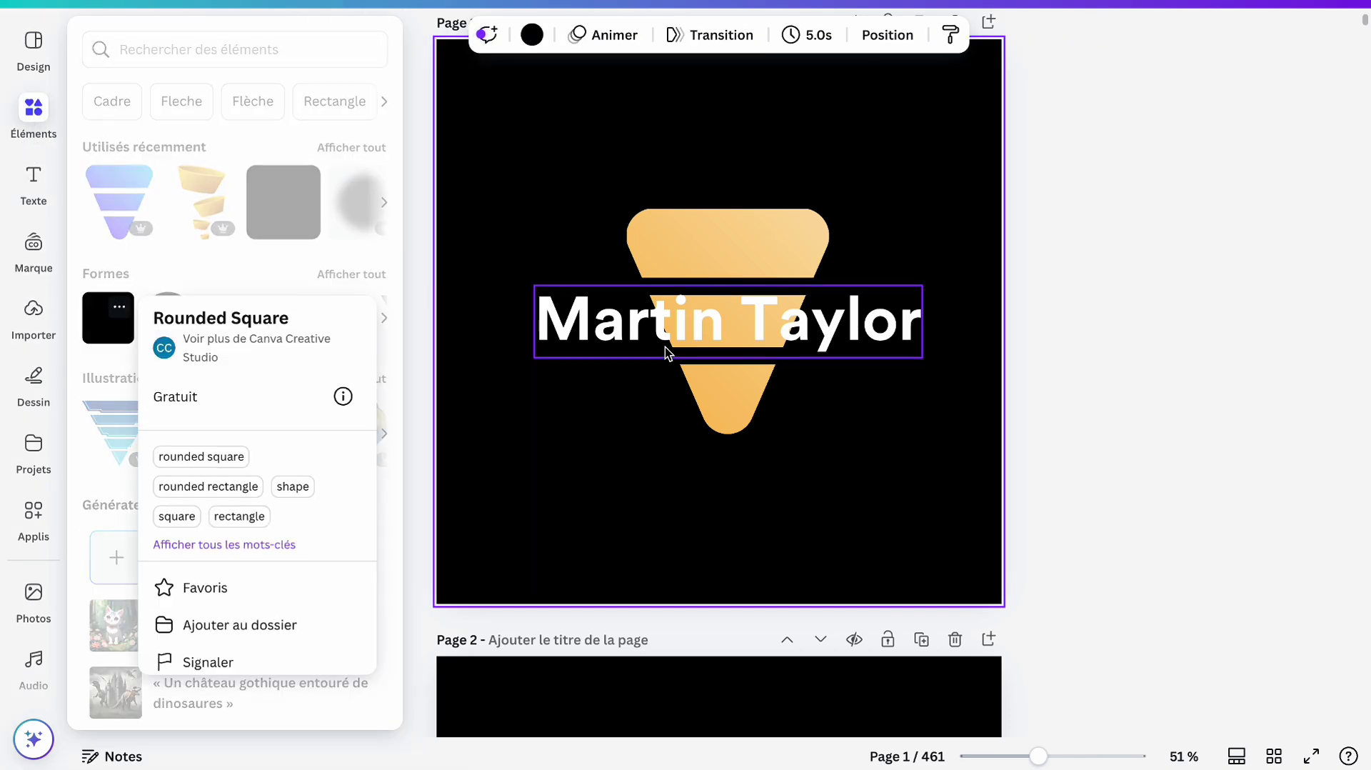
pyautogui.click(299, 234)
pyautogui.click(109, 337)
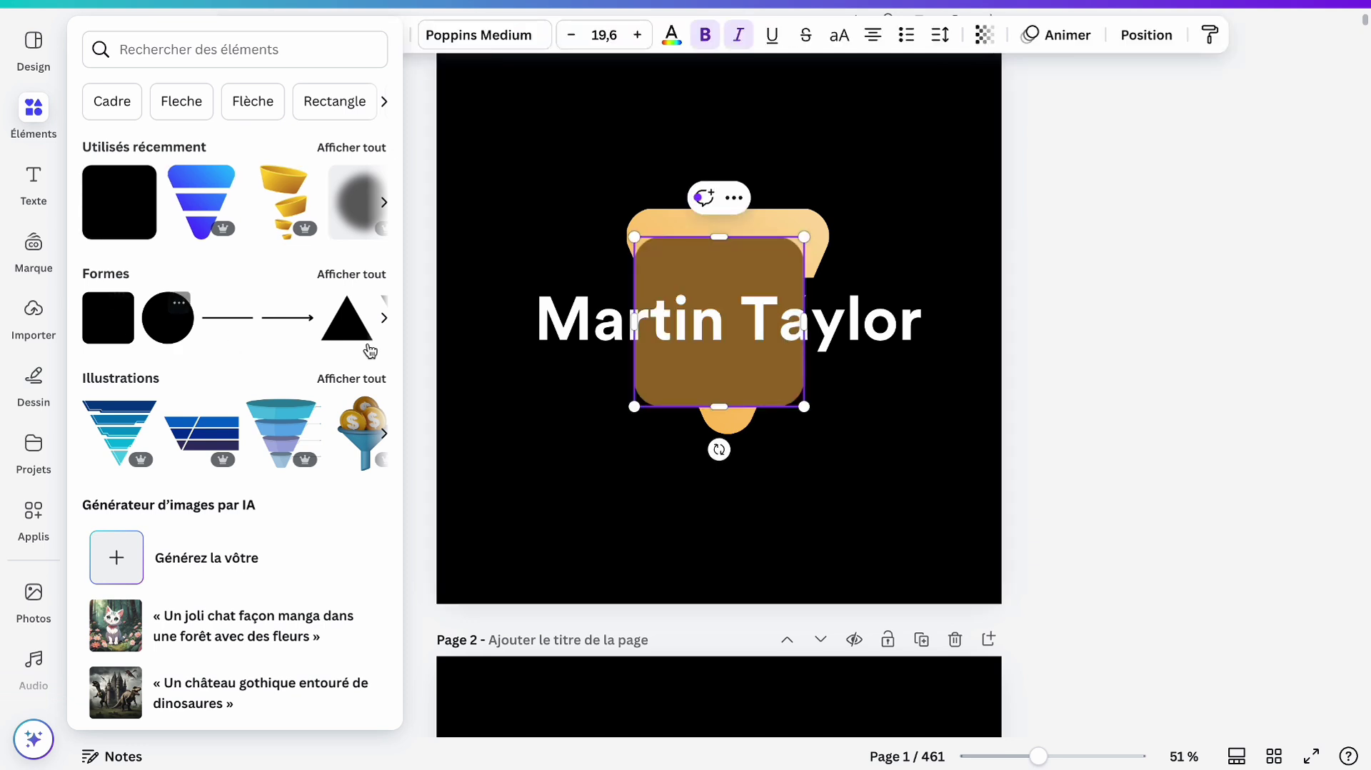
# - Resize the rounded square into a band over the funnel's middle section, matching the name's height and nearly the funnel's width
pyautogui.moveTo(747, 235); pyautogui.dragTo(745, 288)
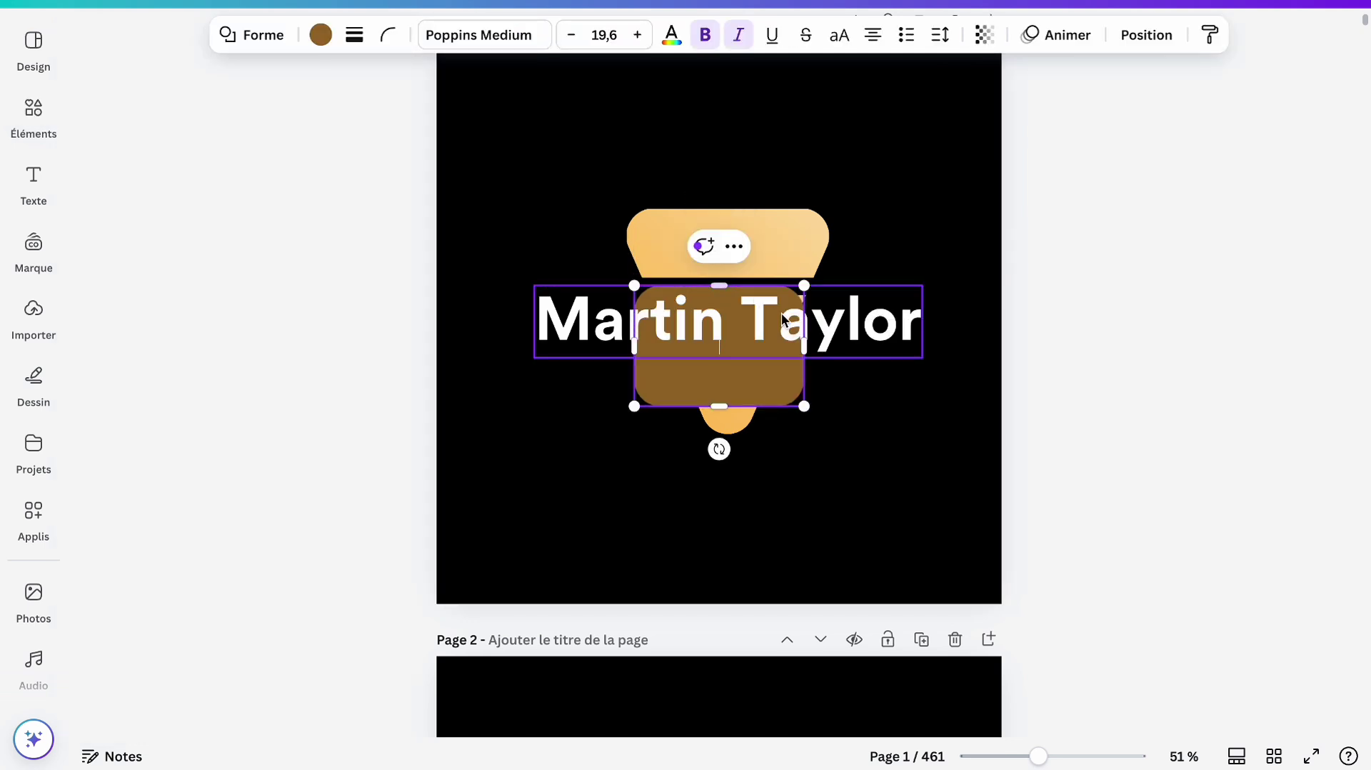
pyautogui.moveTo(804, 346); pyautogui.dragTo(825, 348)
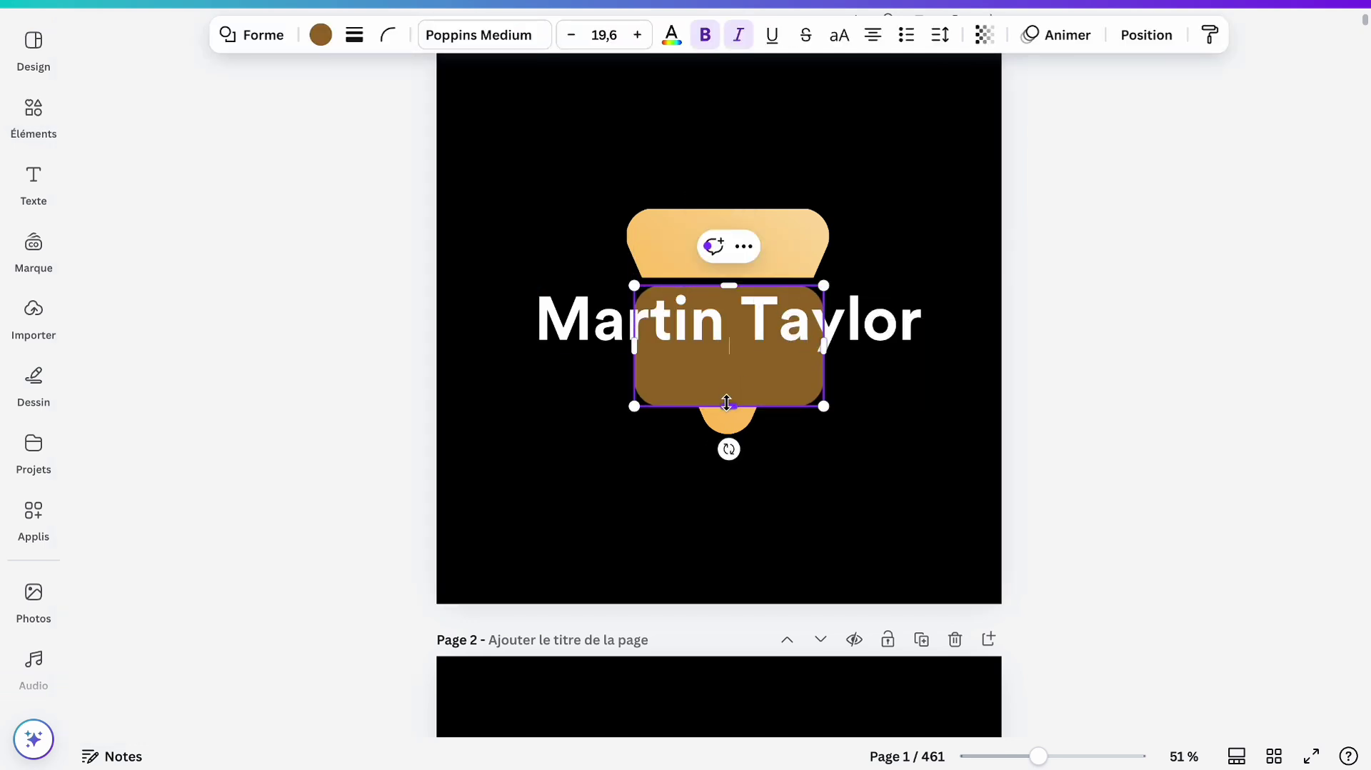
pyautogui.moveTo(727, 403); pyautogui.dragTo(729, 357)
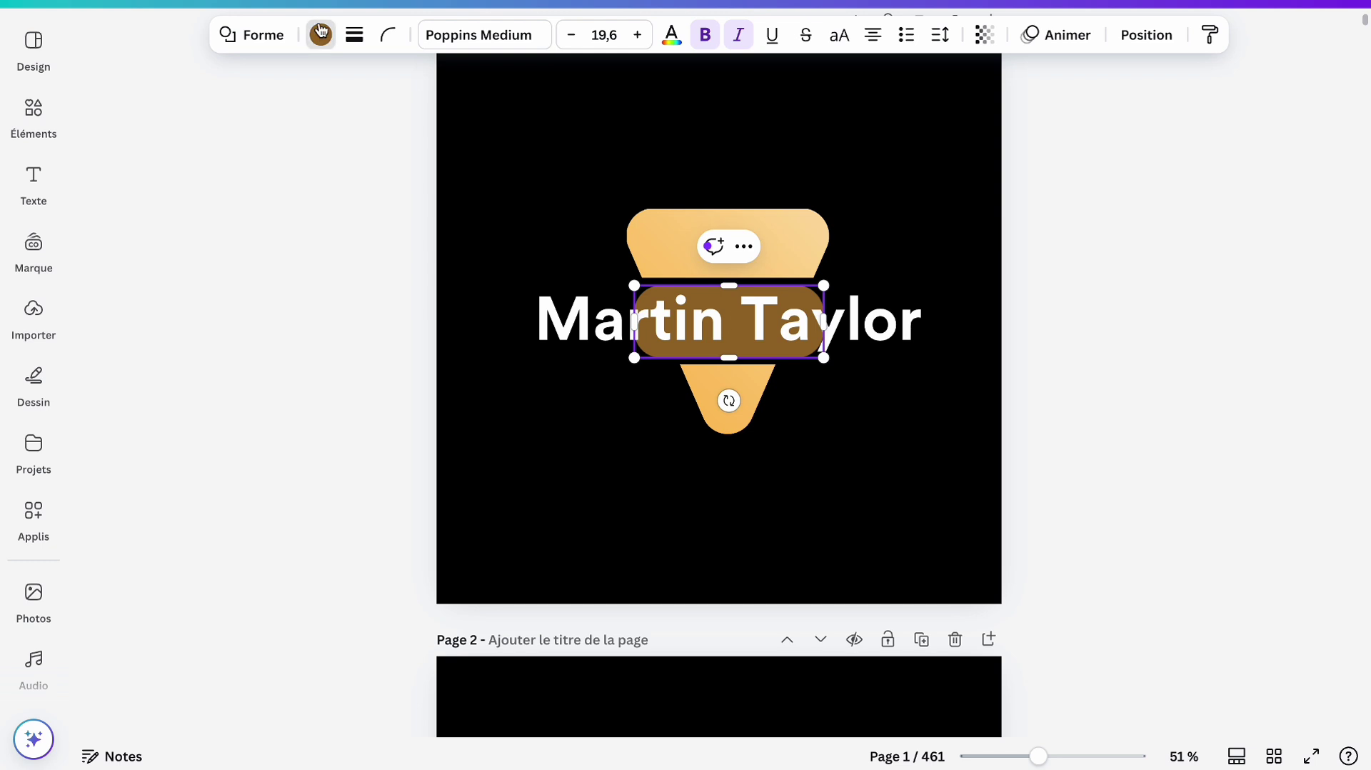
# - Fill the rounded band black to hide the funnel's middle section behind the name, and nudge the name slightly
pyautogui.click(321, 34)
pyautogui.click(208, 184)
pyautogui.click(607, 492)
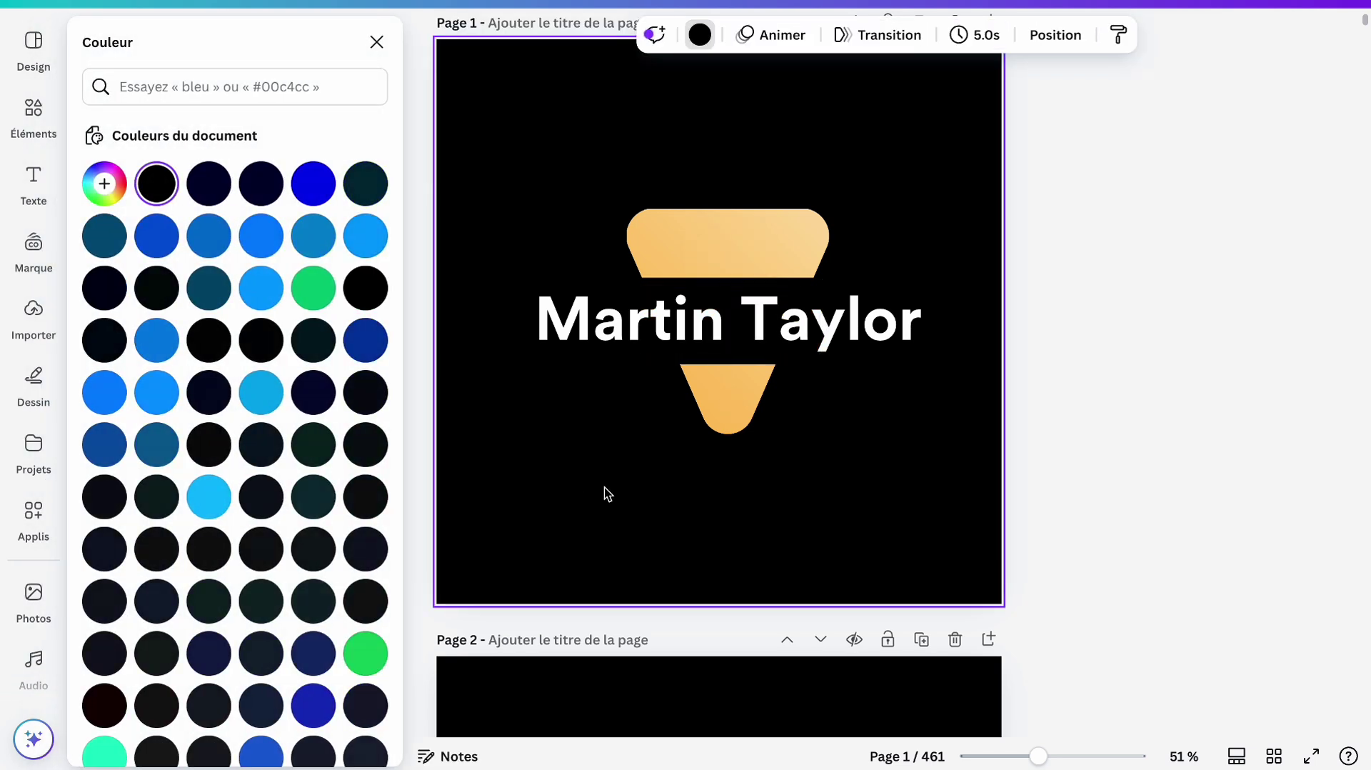
pyautogui.click(759, 330)
pyautogui.moveTo(759, 330); pyautogui.dragTo(760, 329)
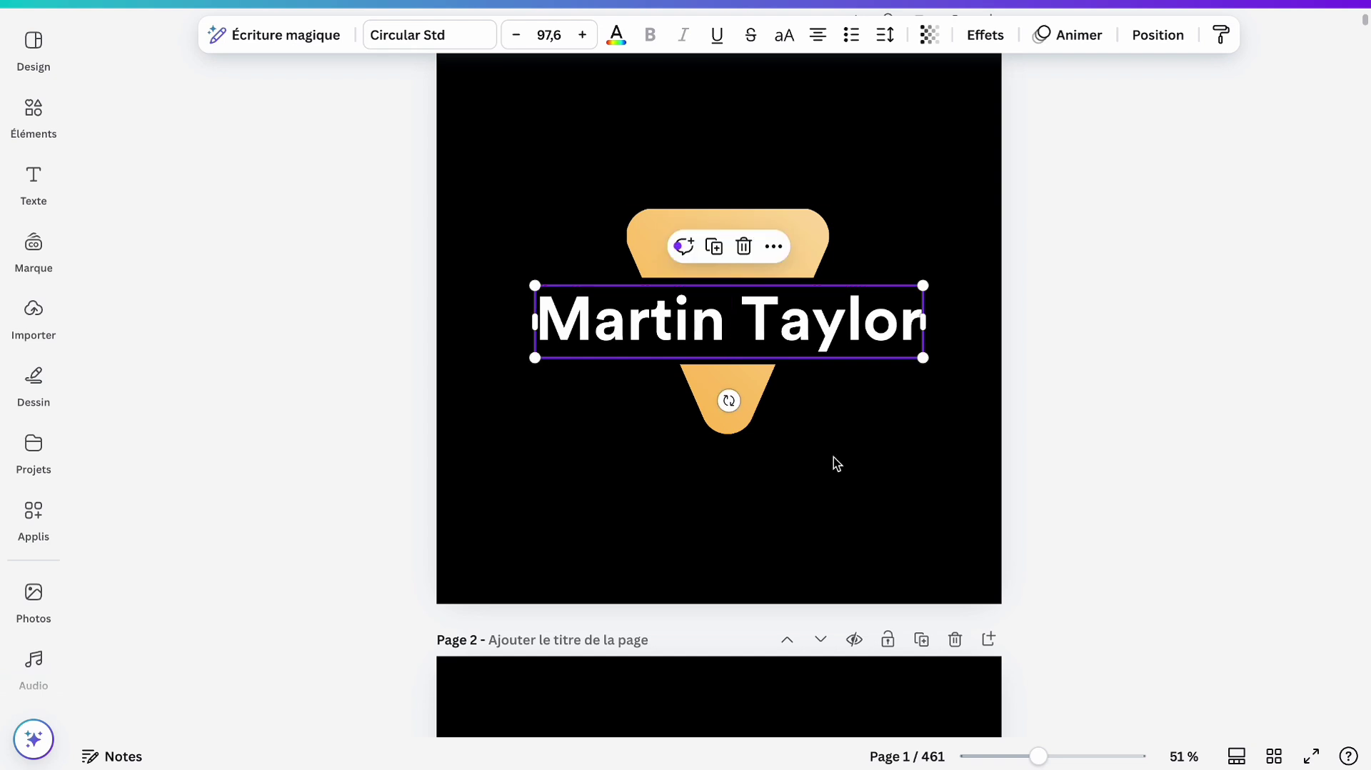
pyautogui.click(833, 461)
# - Select the funnel, name and black band together, enlarge them to the full page width and centre them vertically
pyautogui.scroll(-4, 848, 465)
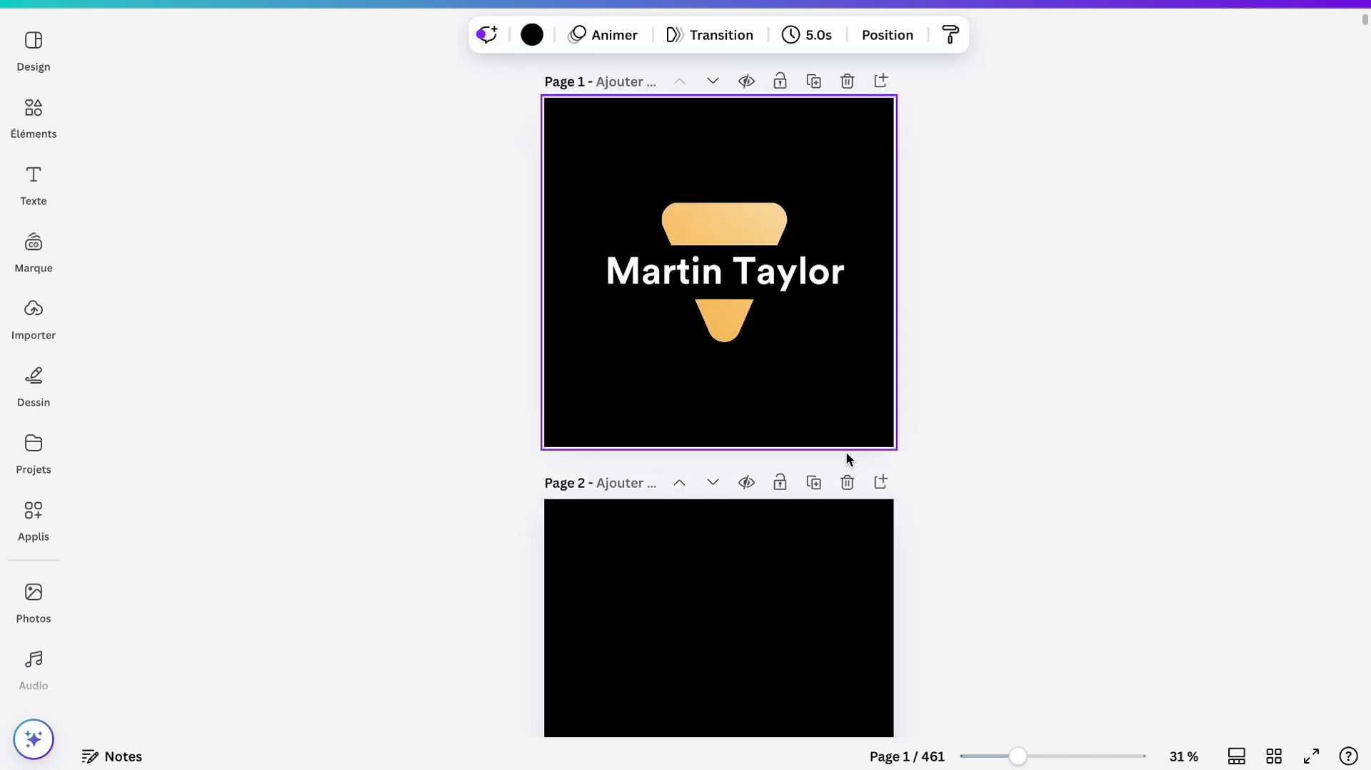
pyautogui.moveTo(821, 401); pyautogui.dragTo(698, 218)
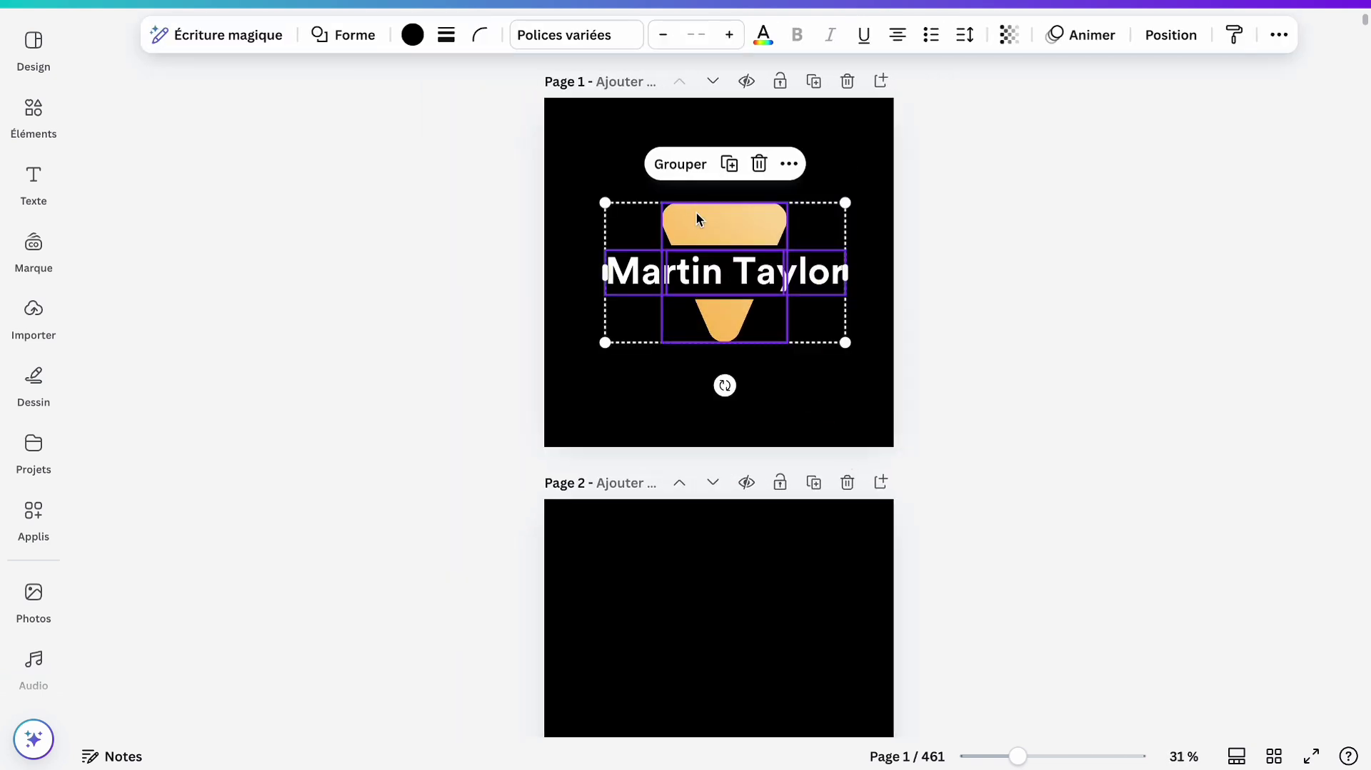
pyautogui.click(576, 300)
pyautogui.moveTo(594, 178); pyautogui.dragTo(894, 371)
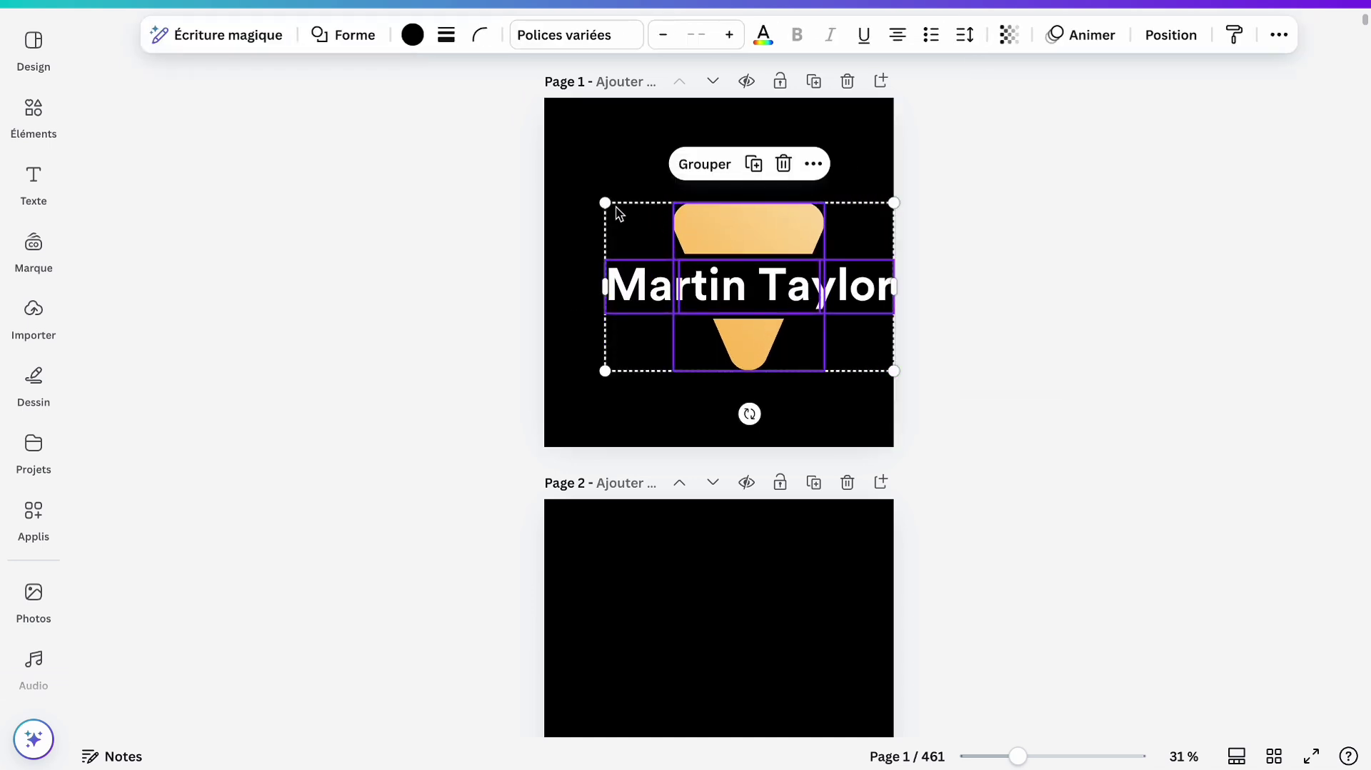
pyautogui.moveTo(608, 203); pyautogui.dragTo(545, 165)
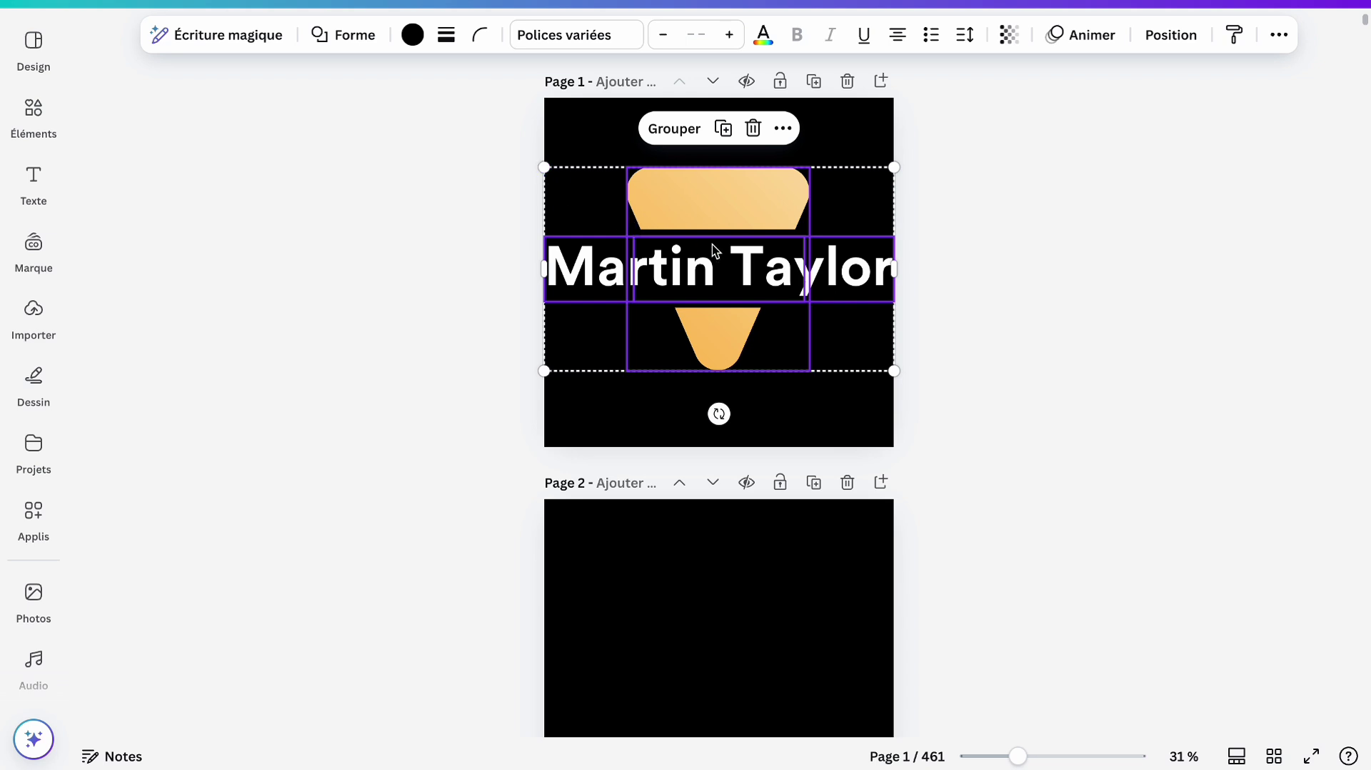
pyautogui.moveTo(710, 251); pyautogui.dragTo(712, 250)
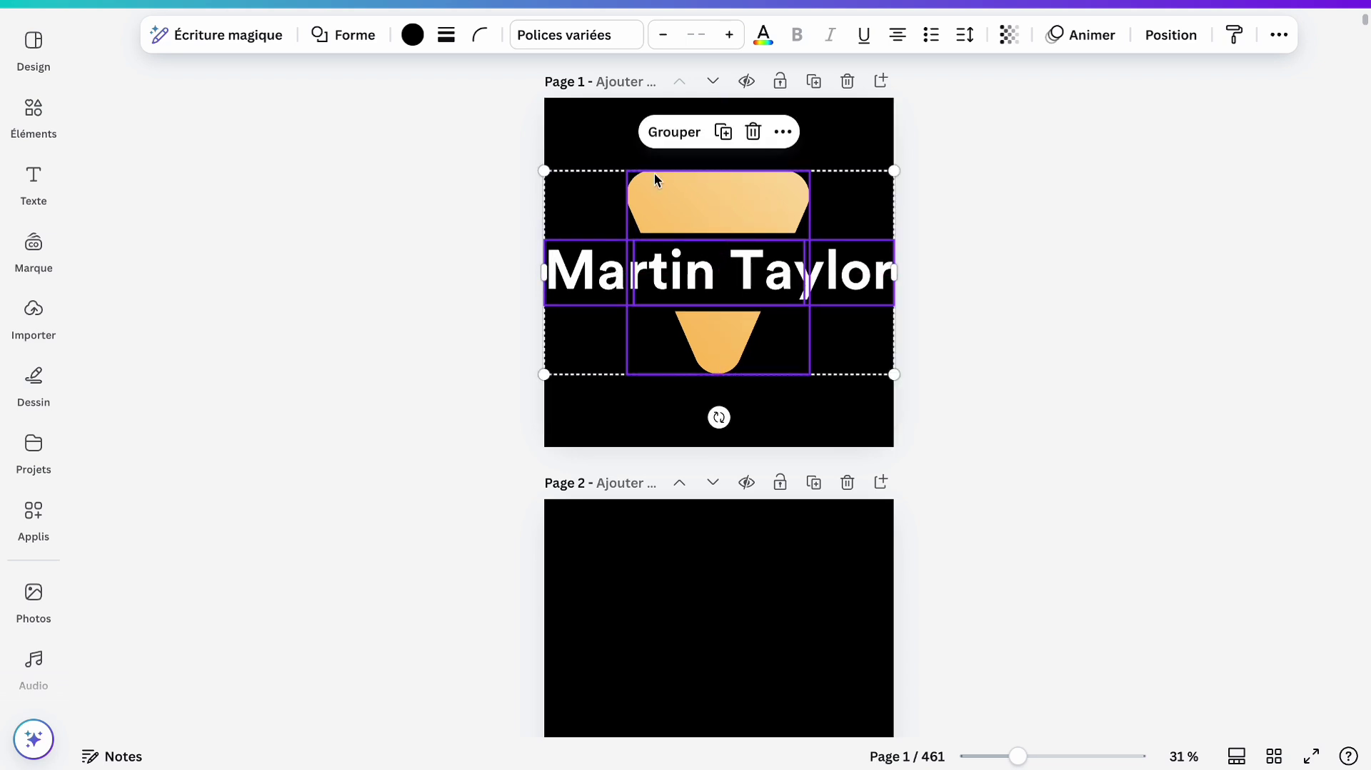
# - Duplicate page 1 and shrink the funnel on the copy to a small icon
pyautogui.click(789, 165)
pyautogui.click(813, 80)
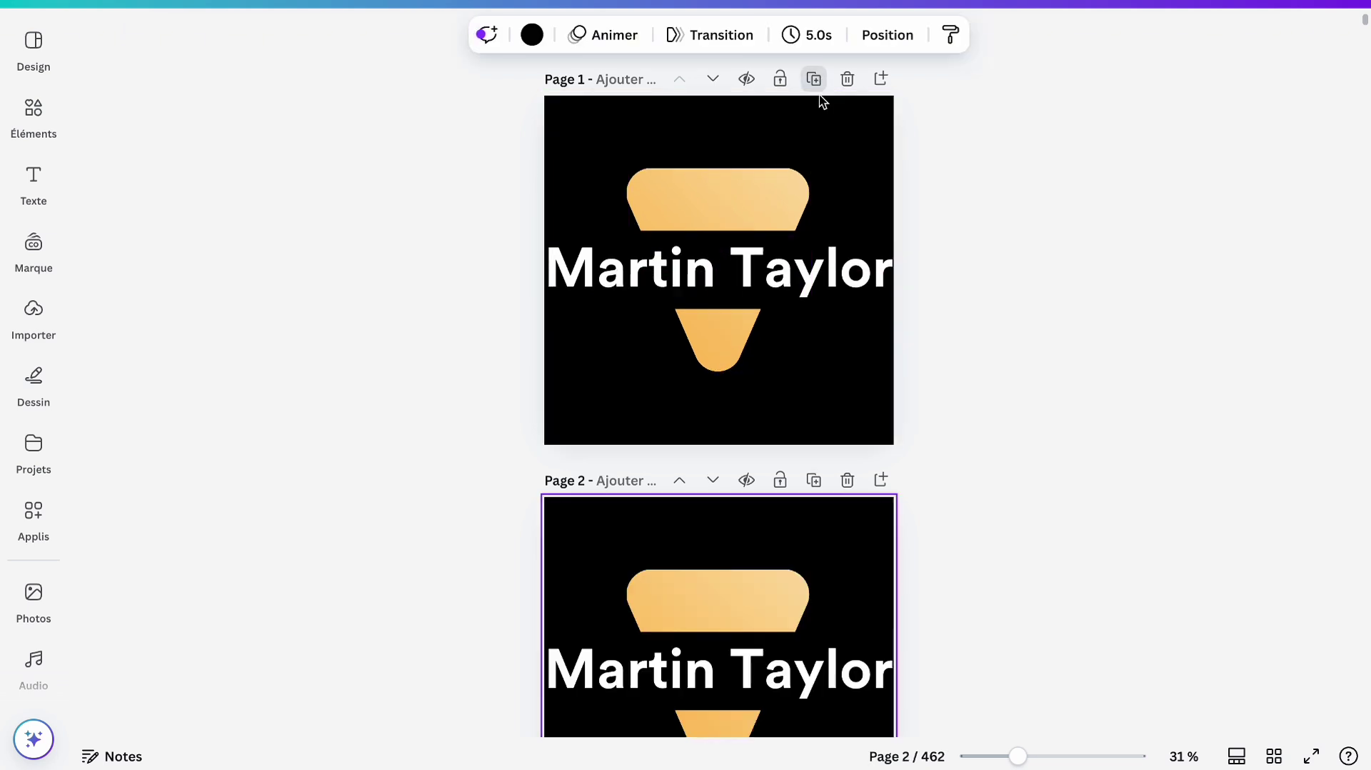
pyautogui.click(801, 192)
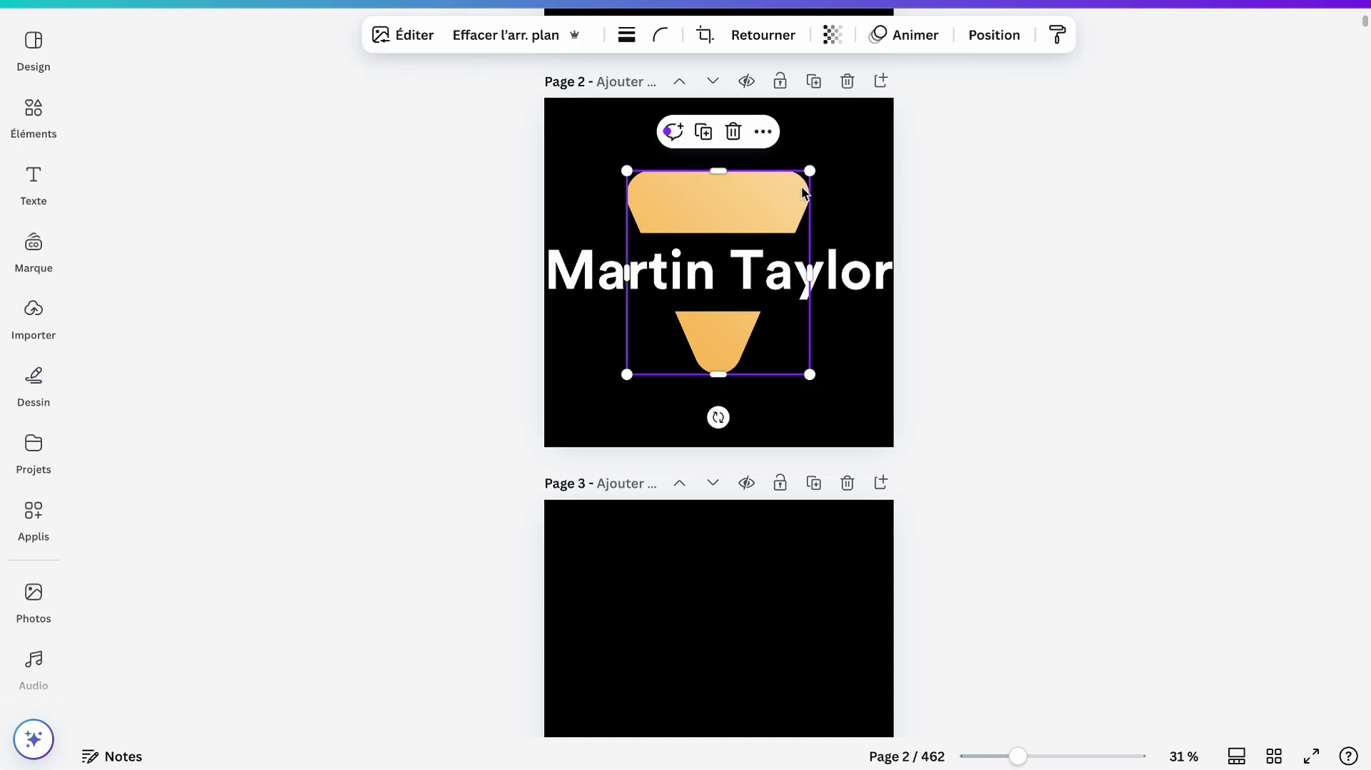
pyautogui.moveTo(809, 171); pyautogui.dragTo(737, 388)
# - Delete the black band on page 2 and reduce the name heading to size 102
pyautogui.click(637, 290)
pyautogui.press('r')
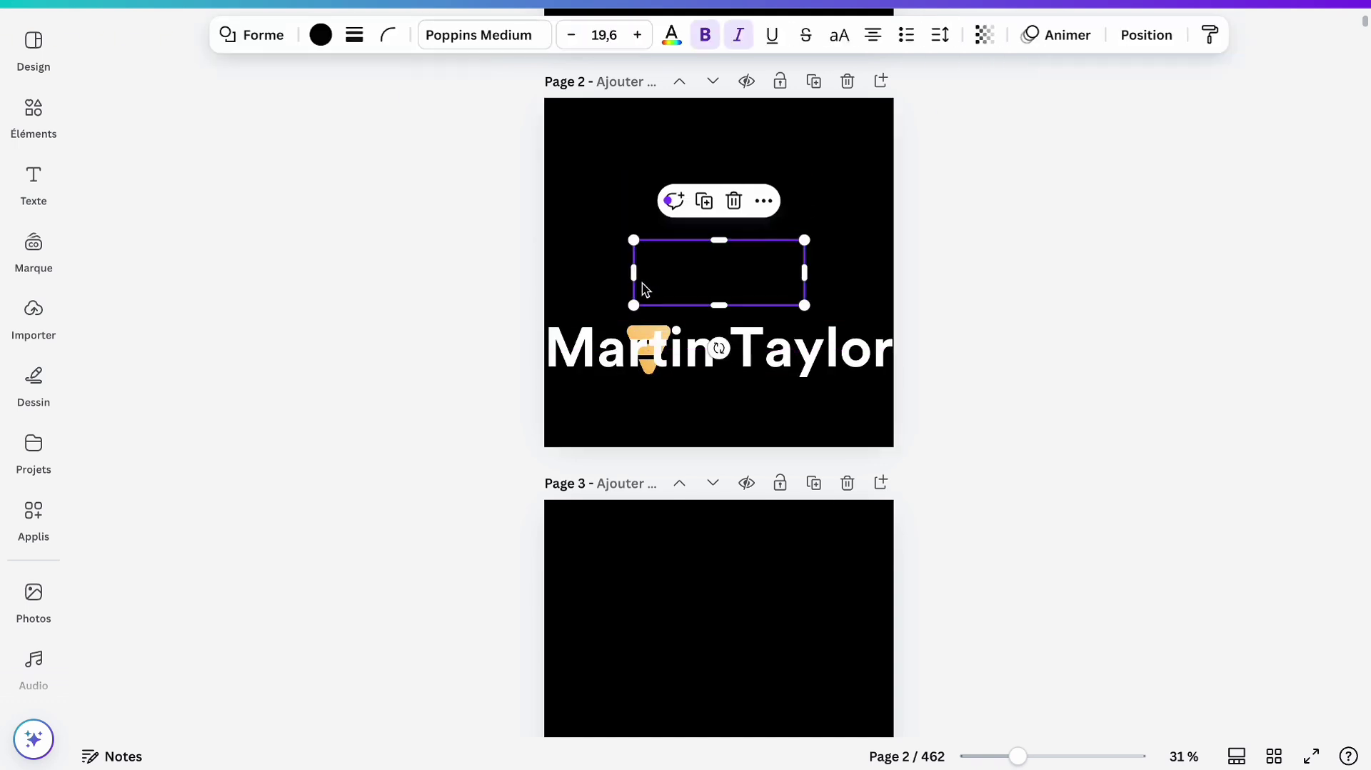
pyautogui.press('Delete')
pyautogui.click(607, 339)
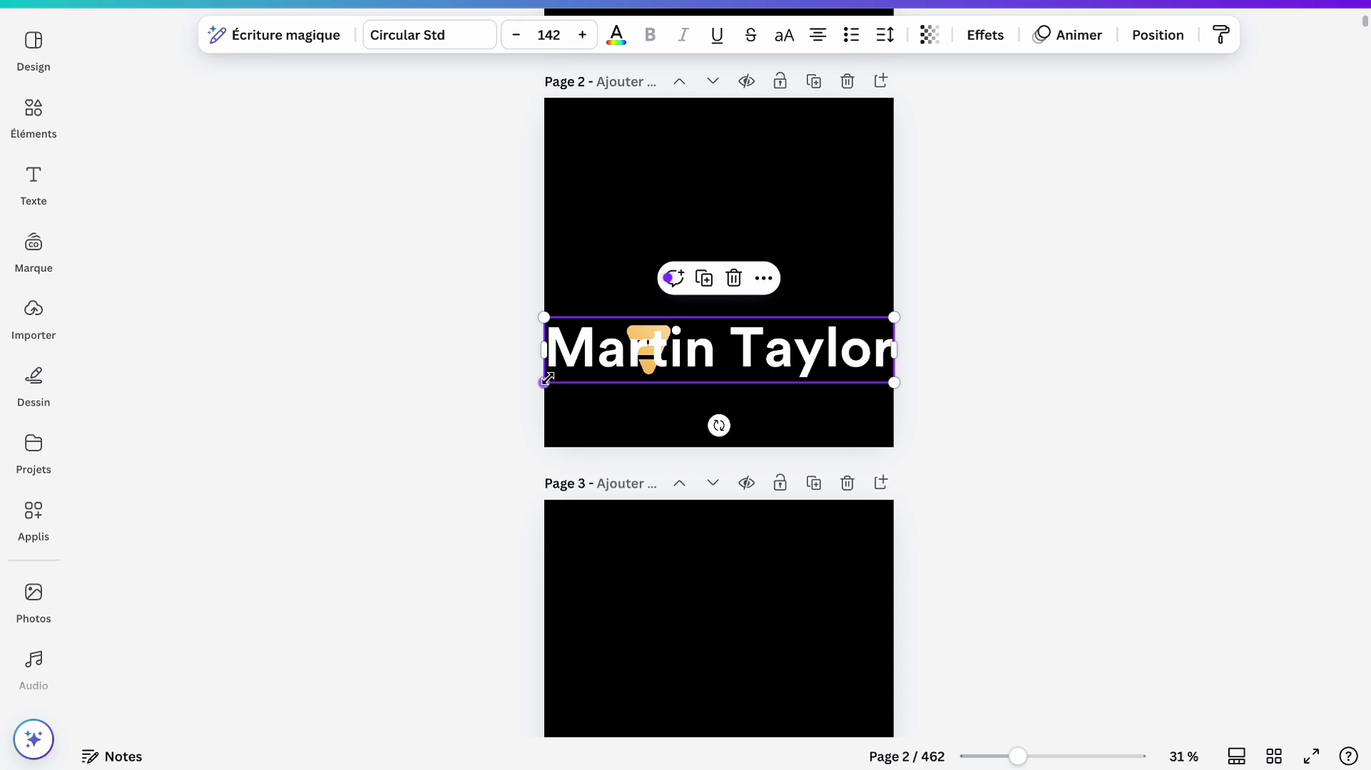
pyautogui.moveTo(546, 382); pyautogui.dragTo(636, 352)
# - Place the small funnel icon to the left of the name and align the name beside it
pyautogui.click(640, 360)
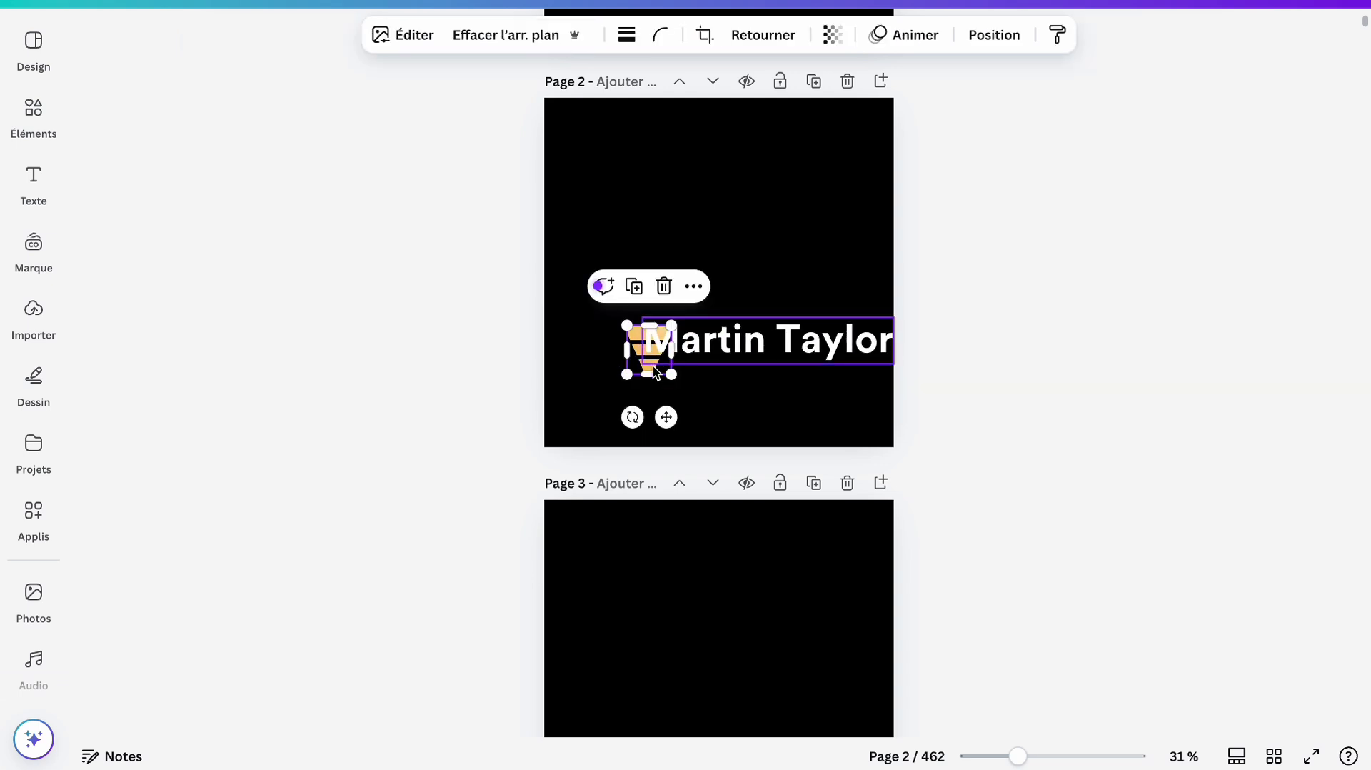
pyautogui.moveTo(666, 417); pyautogui.dragTo(622, 357)
pyautogui.click(661, 341)
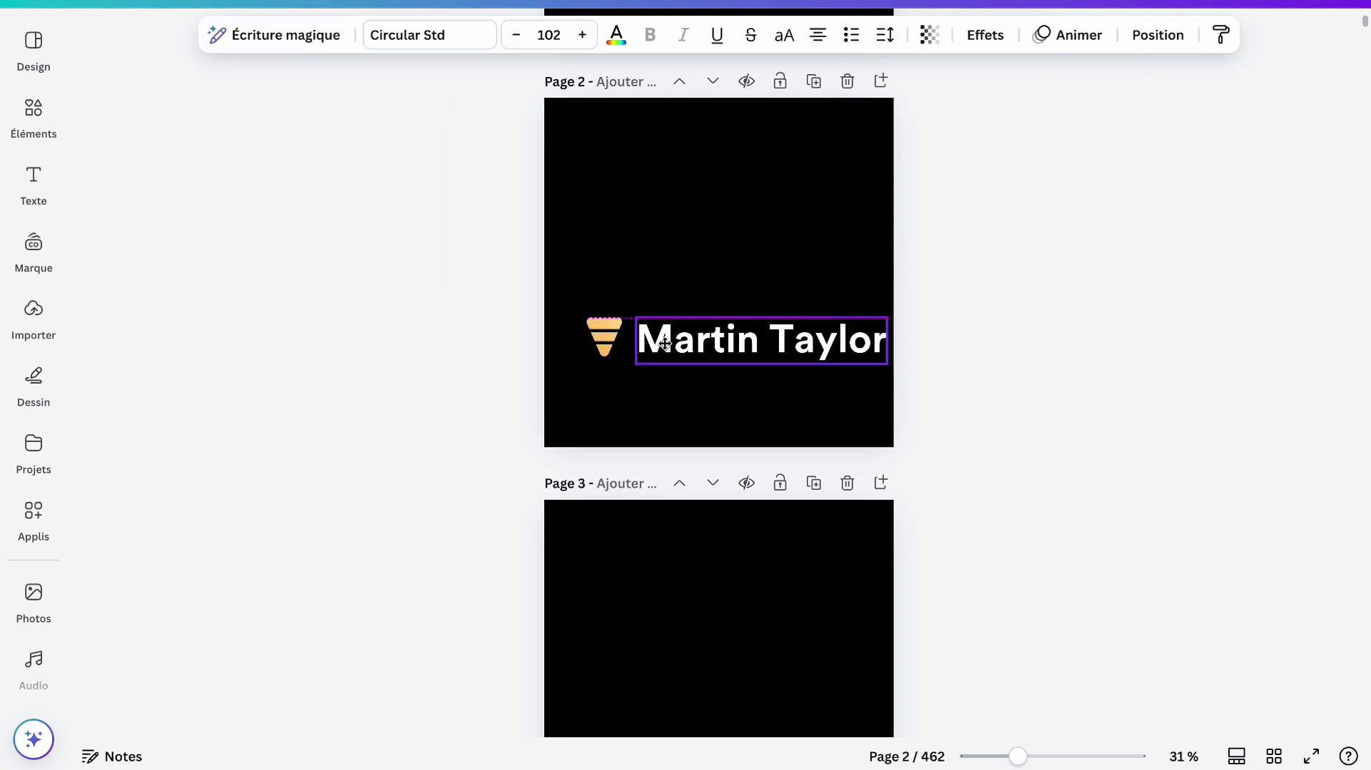
pyautogui.click(709, 386)
# - Select the funnel icon and name together, enlarge them to nearly the page width and move them up to mid-page
pyautogui.click(607, 335)
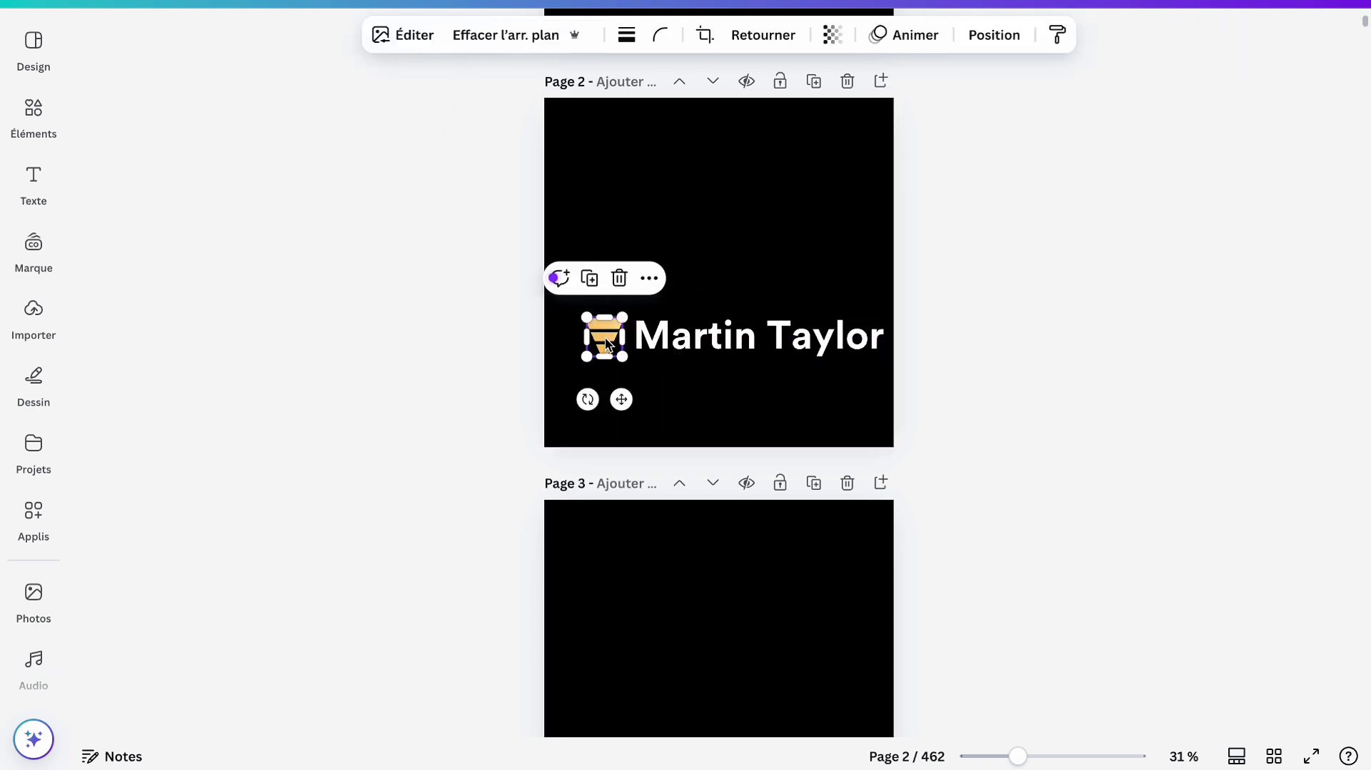
pyautogui.keyDown('shift'); pyautogui.click(679, 336); pyautogui.keyUp('shift')
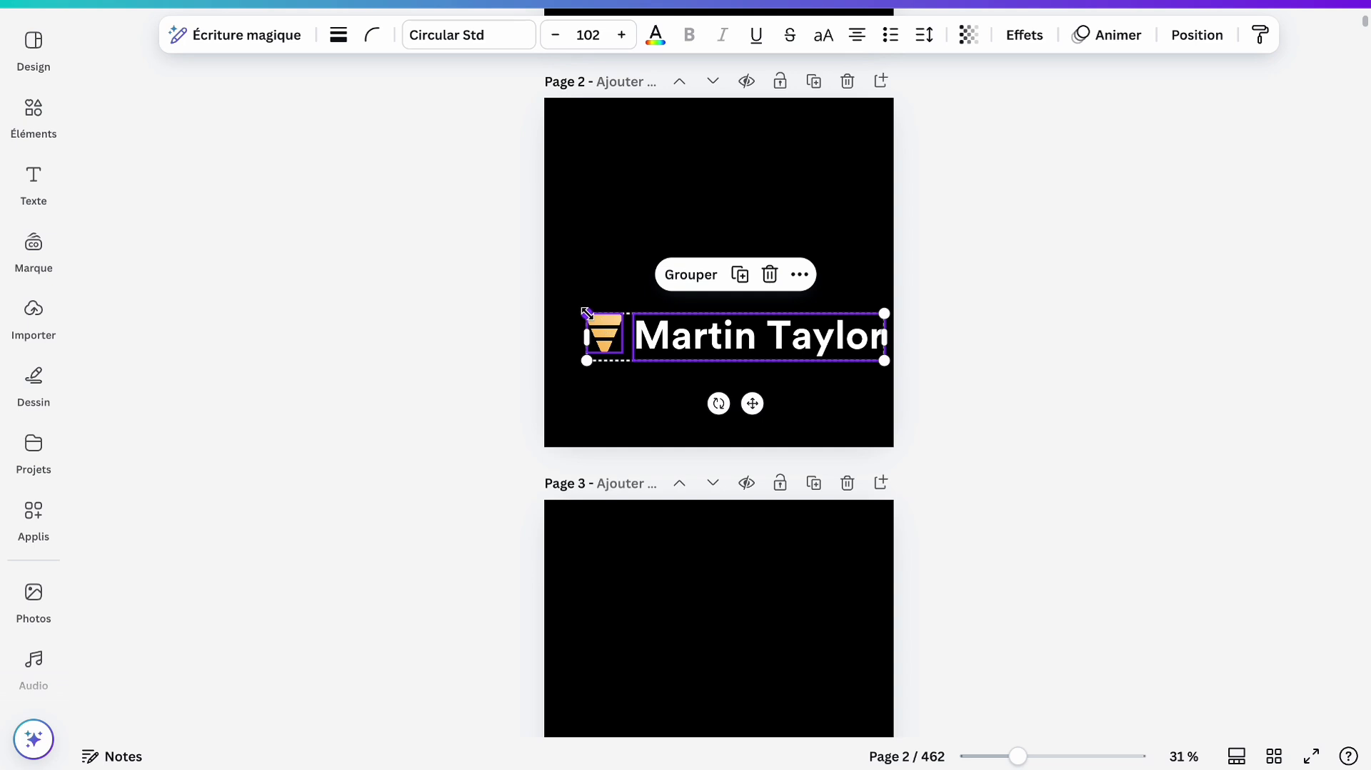
pyautogui.moveTo(587, 313); pyautogui.dragTo(560, 306)
pyautogui.moveTo(679, 328); pyautogui.dragTo(675, 271)
pyautogui.click(628, 370)
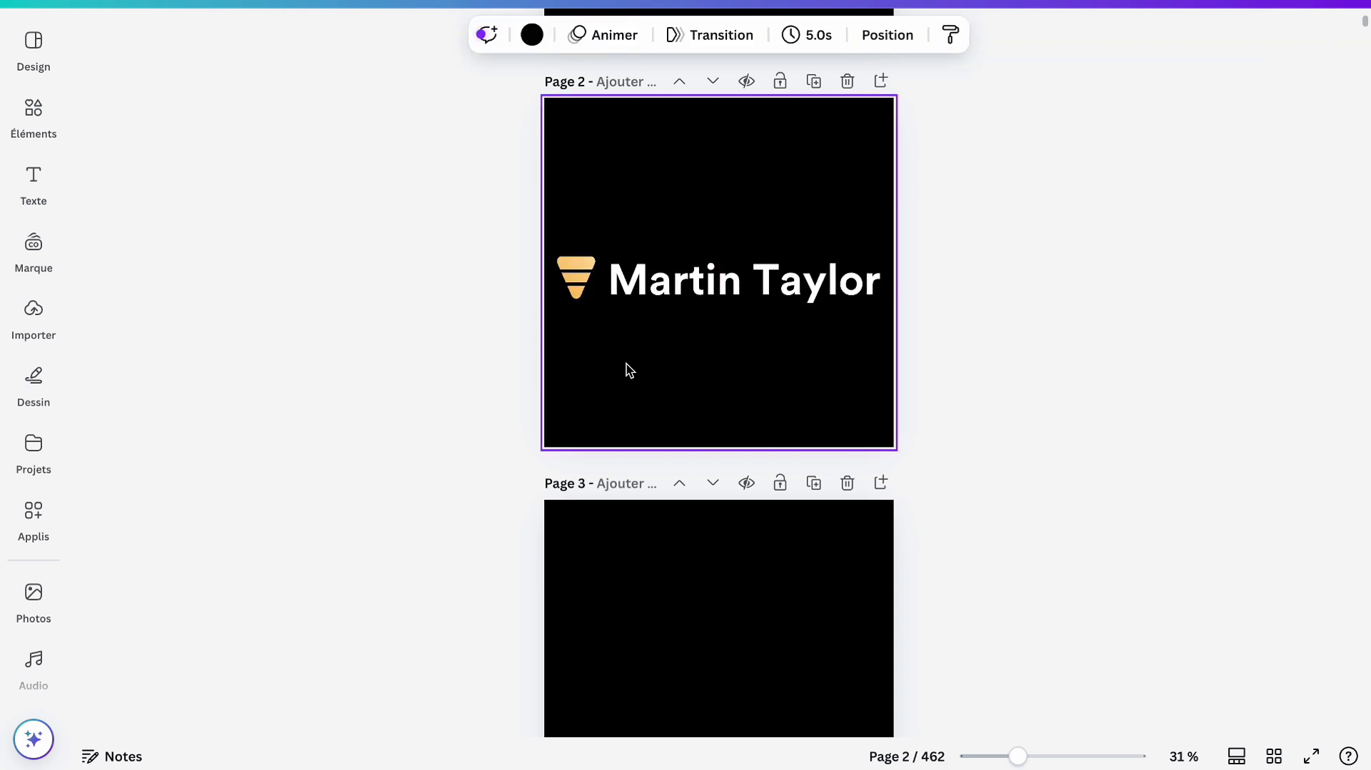
# - Enlarge the funnel icon on page 2 slightly so it stands a little taller than the name
pyautogui.scroll(5, 636, 332)
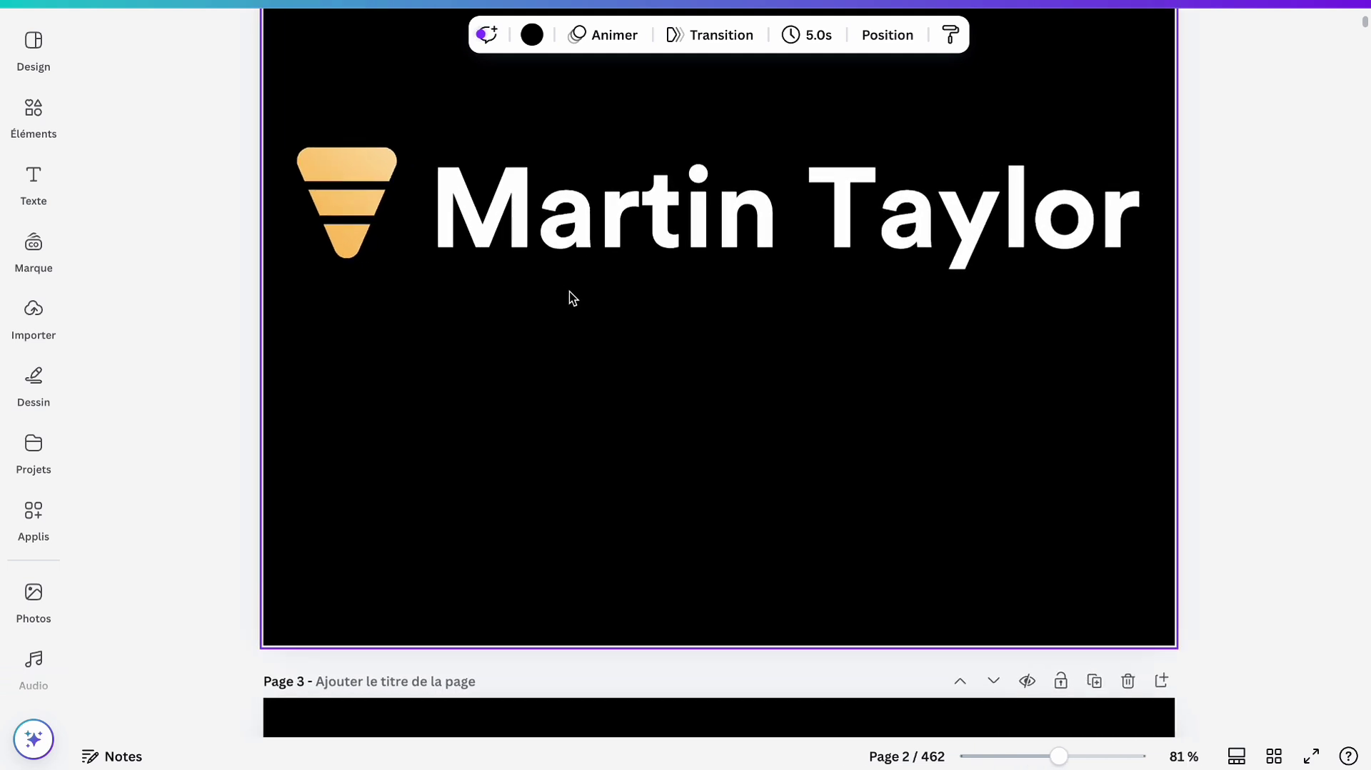
pyautogui.click(344, 230)
pyautogui.moveTo(297, 259); pyautogui.dragTo(285, 269)
pyautogui.click(514, 306)
pyautogui.scroll(-5, 515, 305)
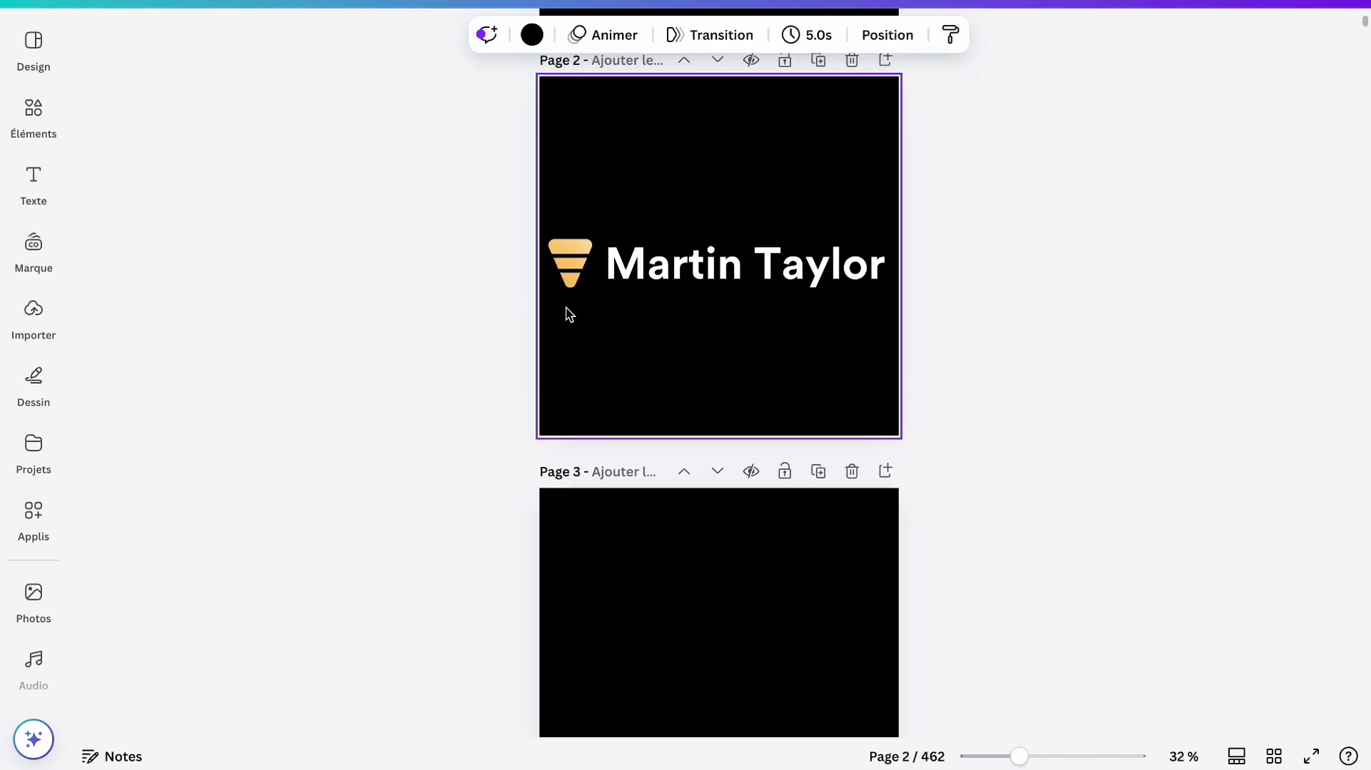
# - Set the design's download options to PNG with a transparent background
pyautogui.scroll(5, 570, 315)
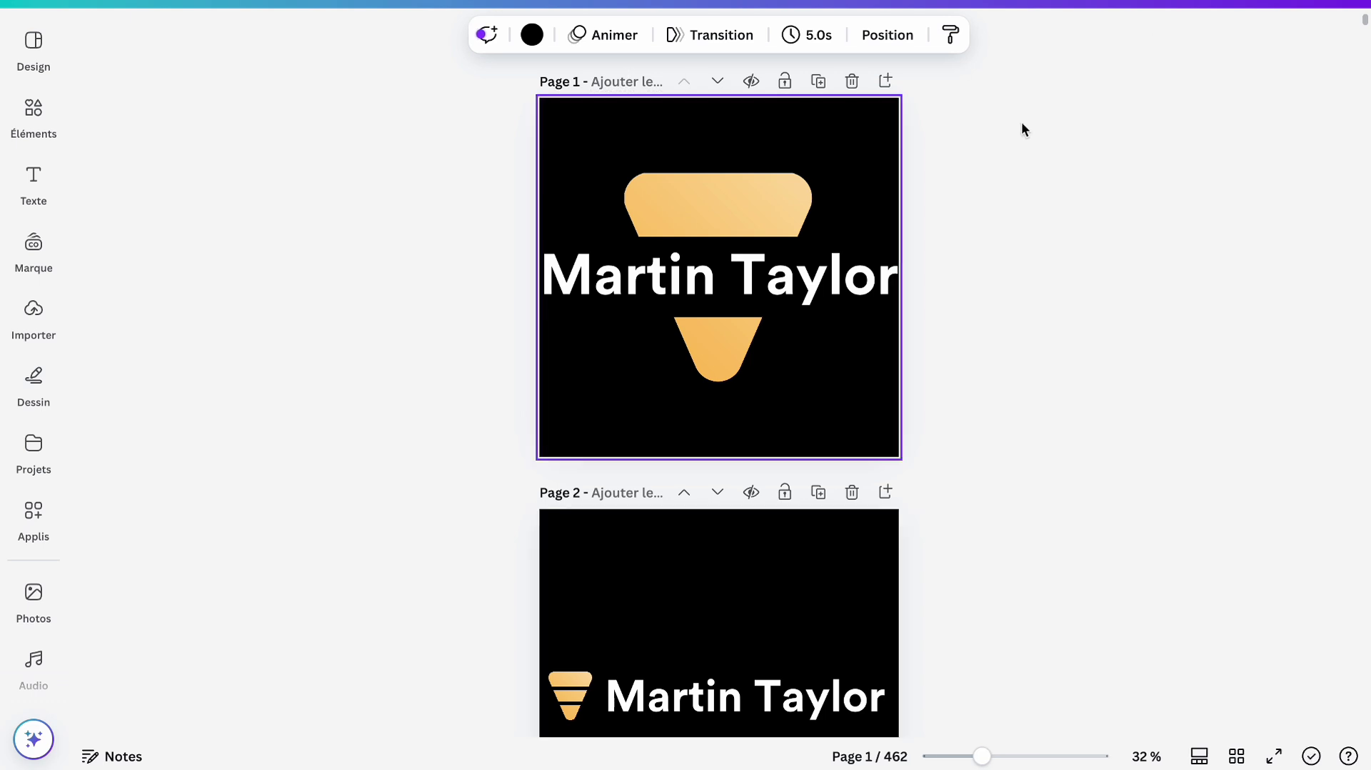
pyautogui.click(1301, 4)
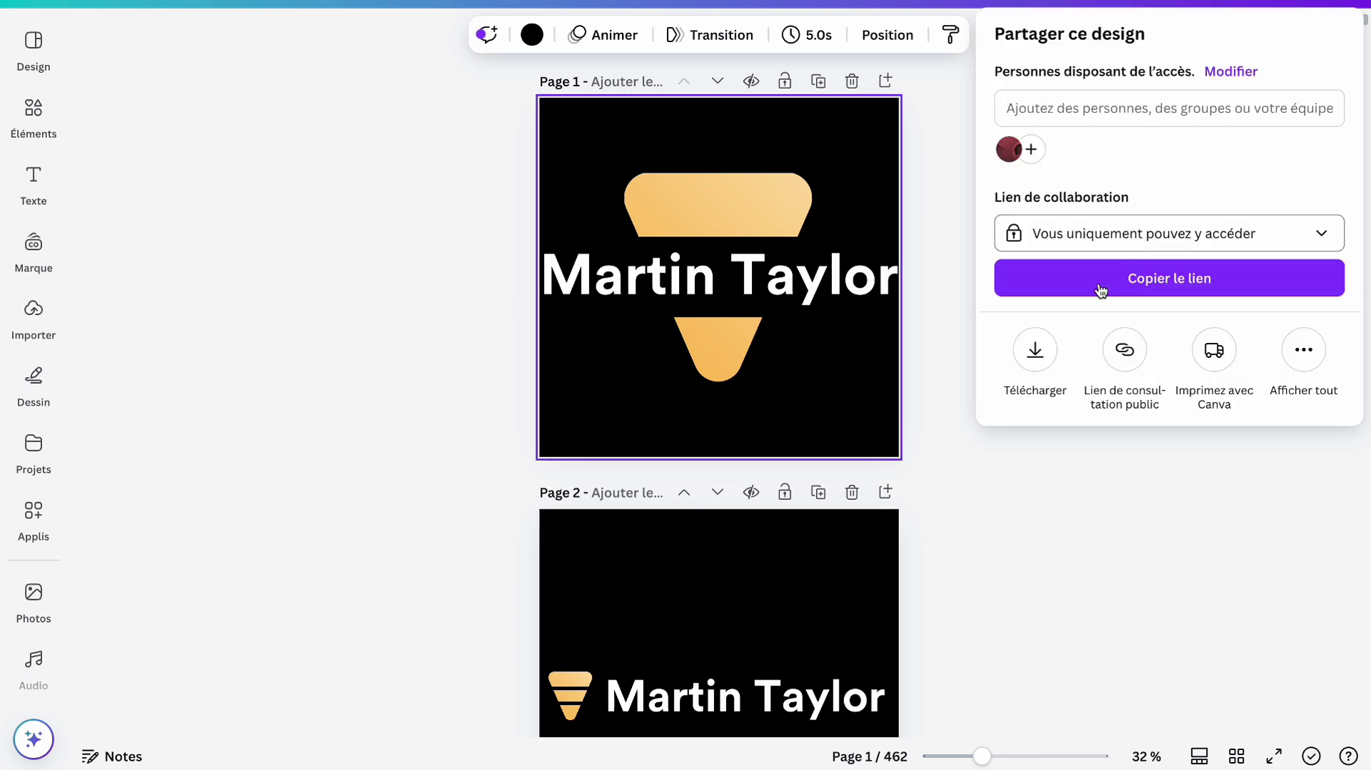
pyautogui.click(1039, 348)
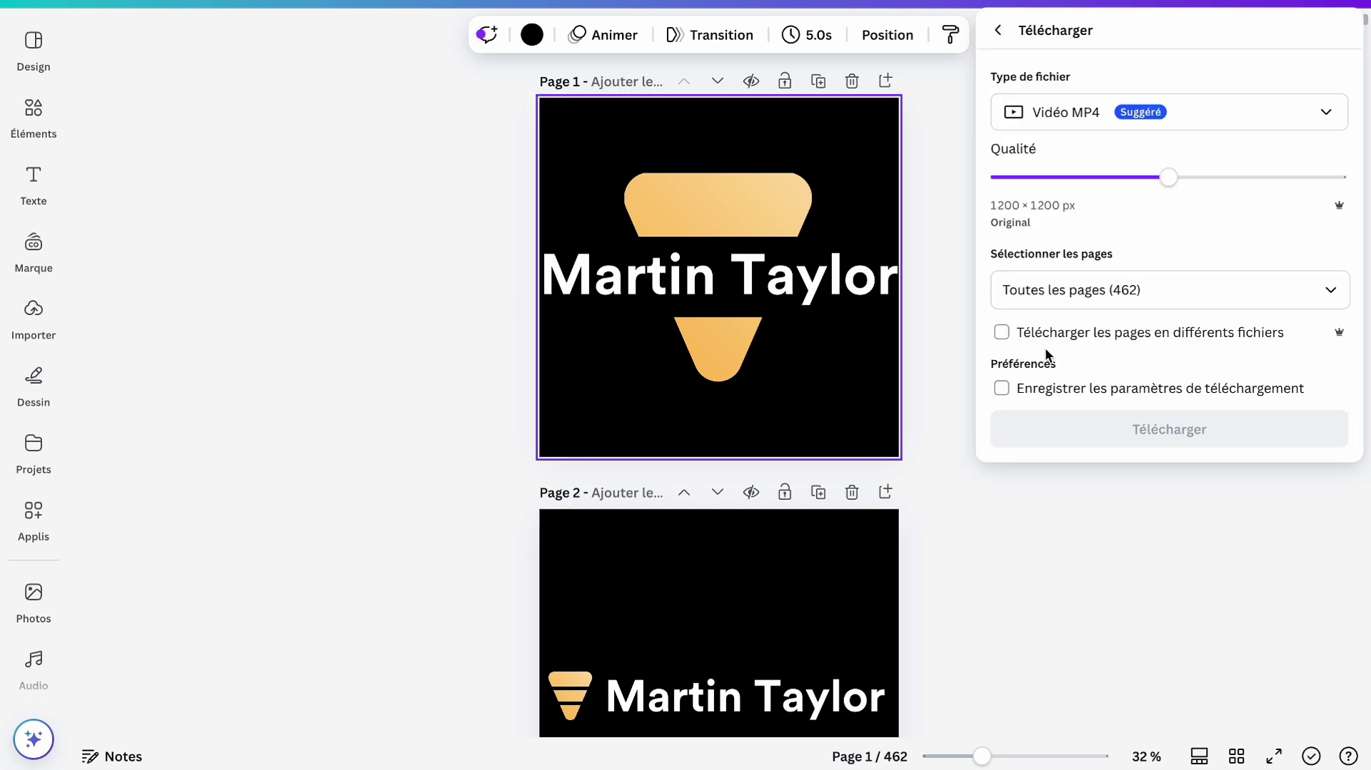
pyautogui.click(1056, 121)
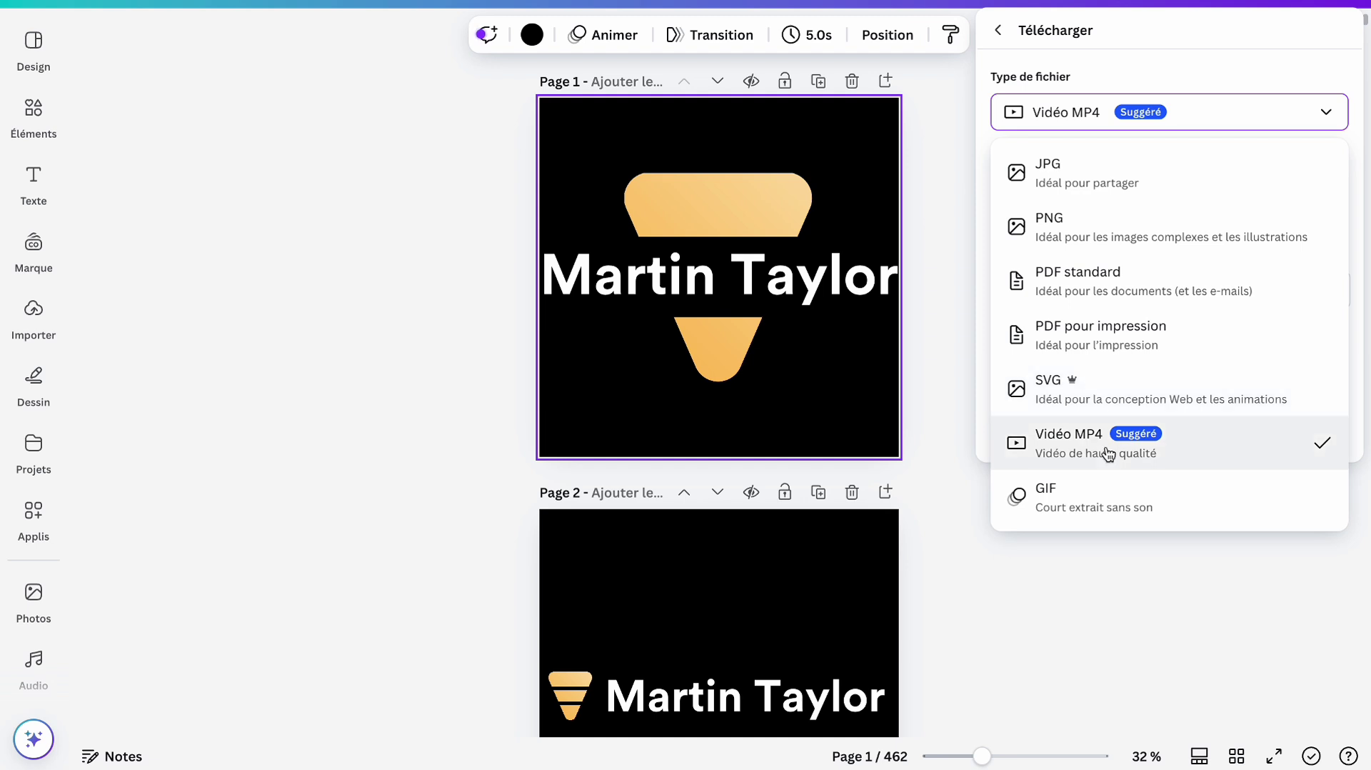
pyautogui.click(1096, 236)
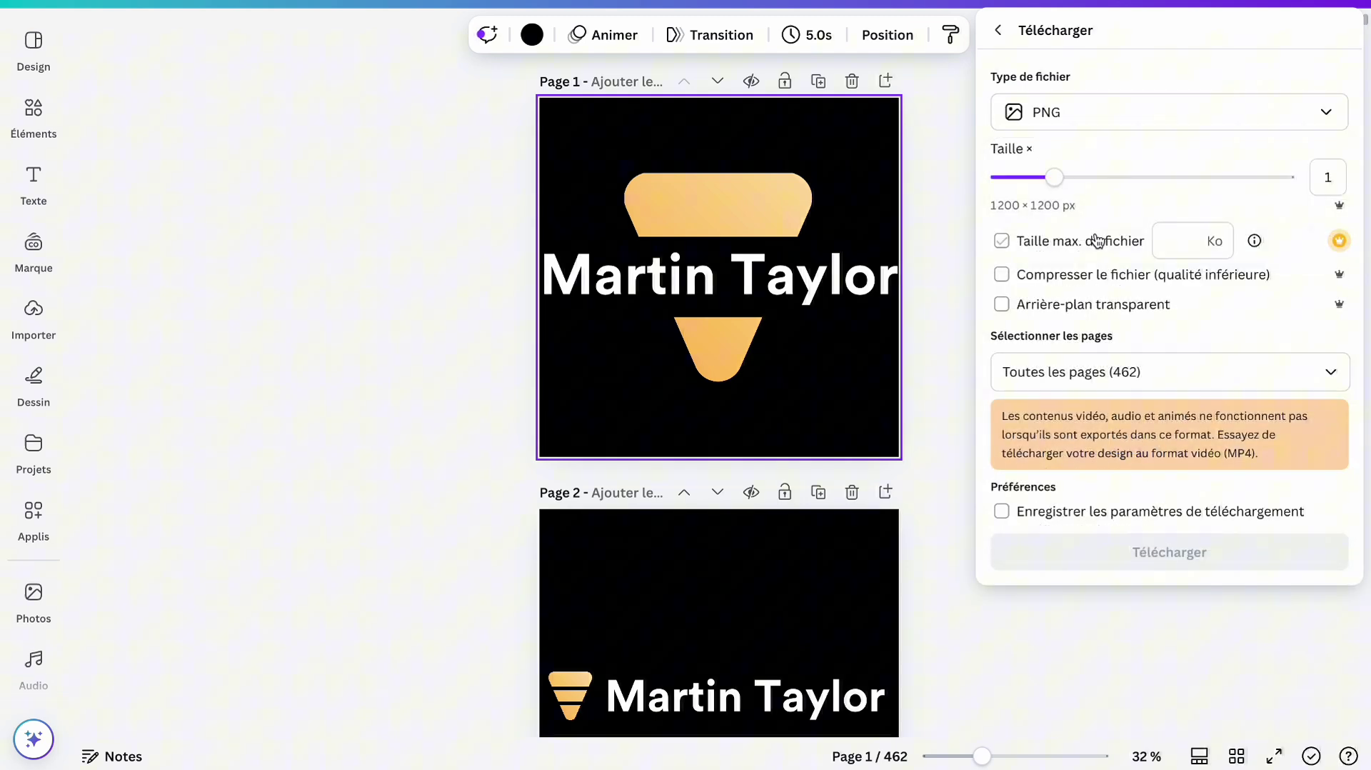
pyautogui.click(1081, 306)
# - Download only page 1 as a PNG and save it as 1logo.png in the Téléchargements folder
pyautogui.click(1074, 367)
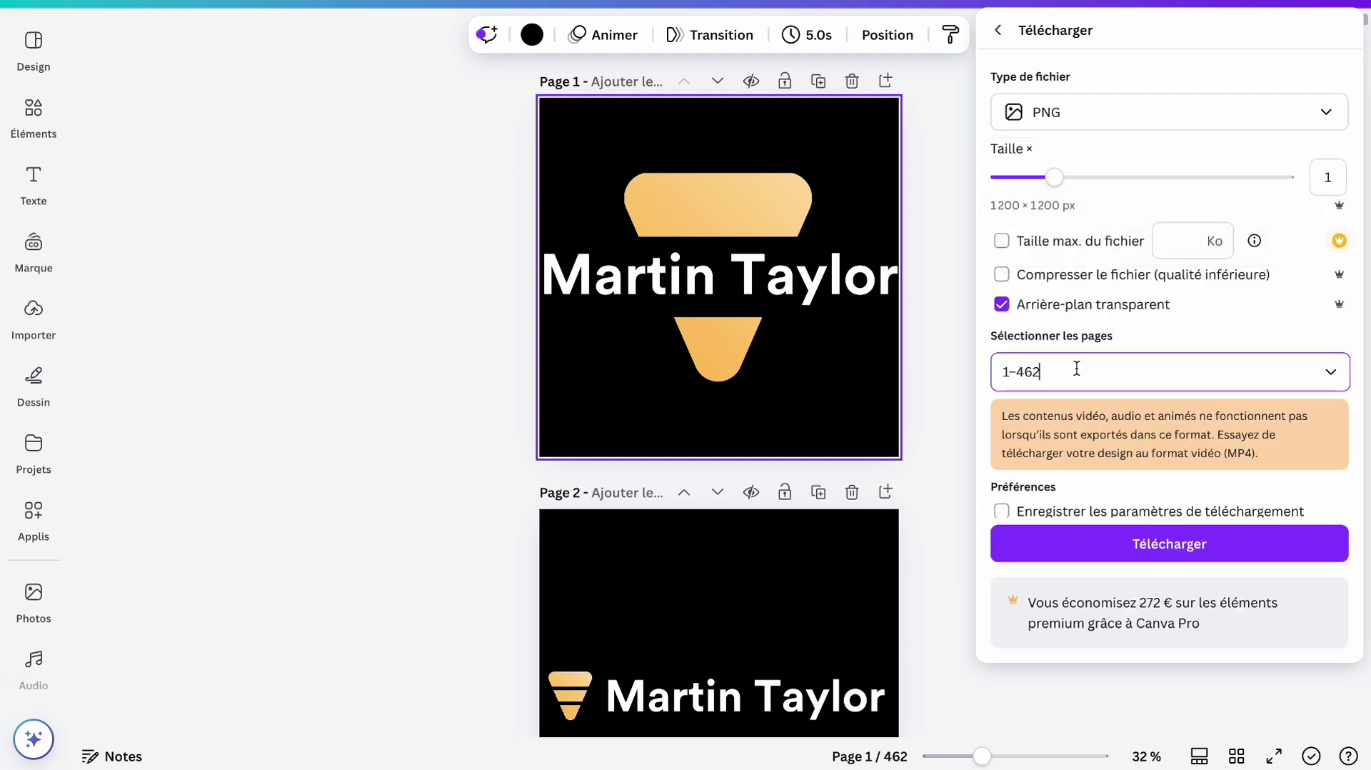
pyautogui.click(1094, 444)
pyautogui.click(1100, 469)
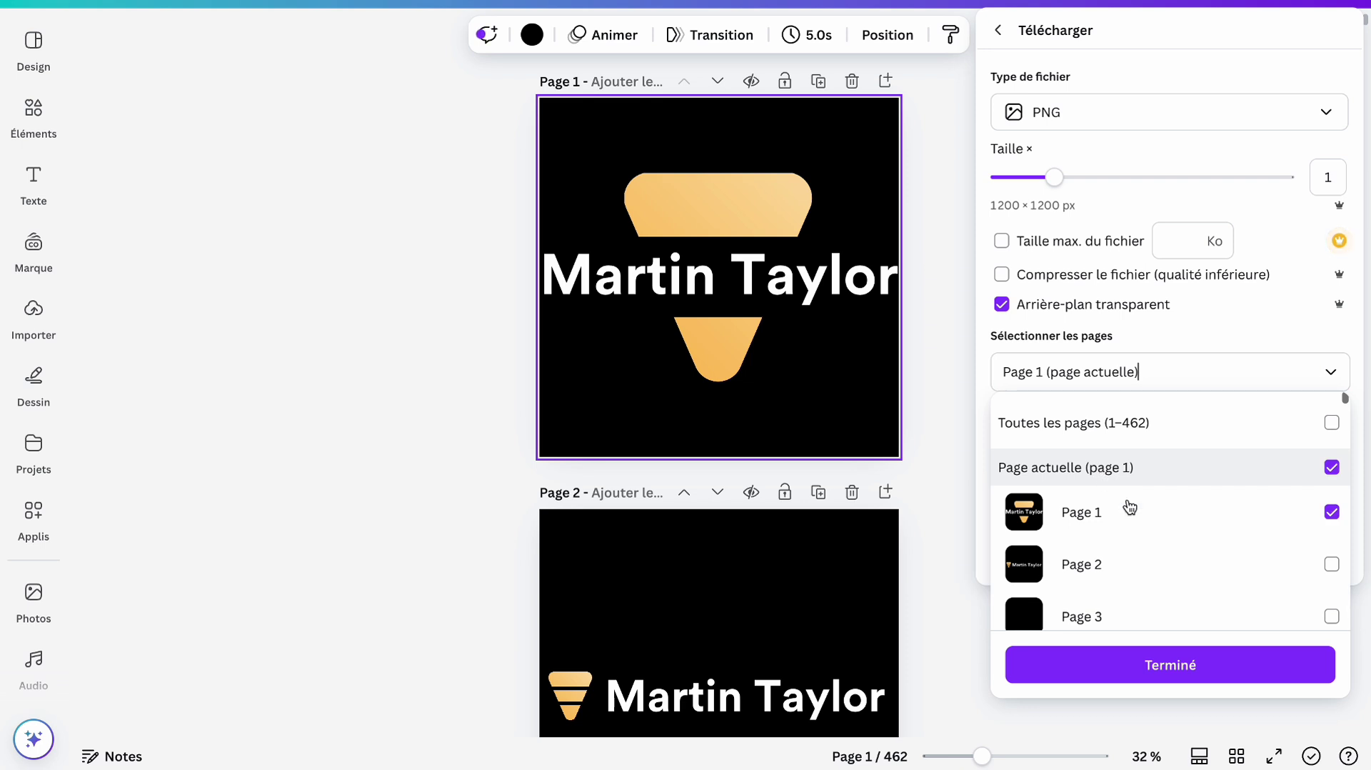
pyautogui.click(1212, 674)
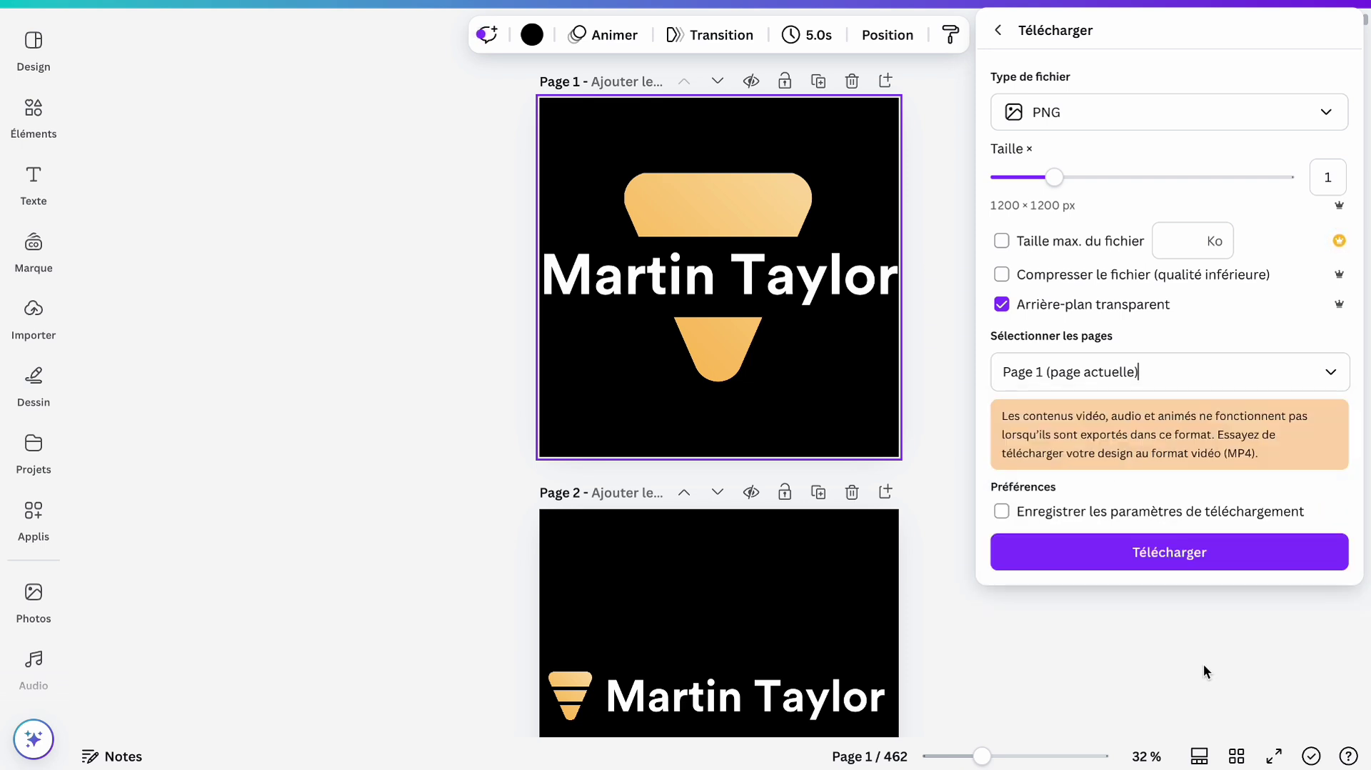
pyautogui.click(1171, 553)
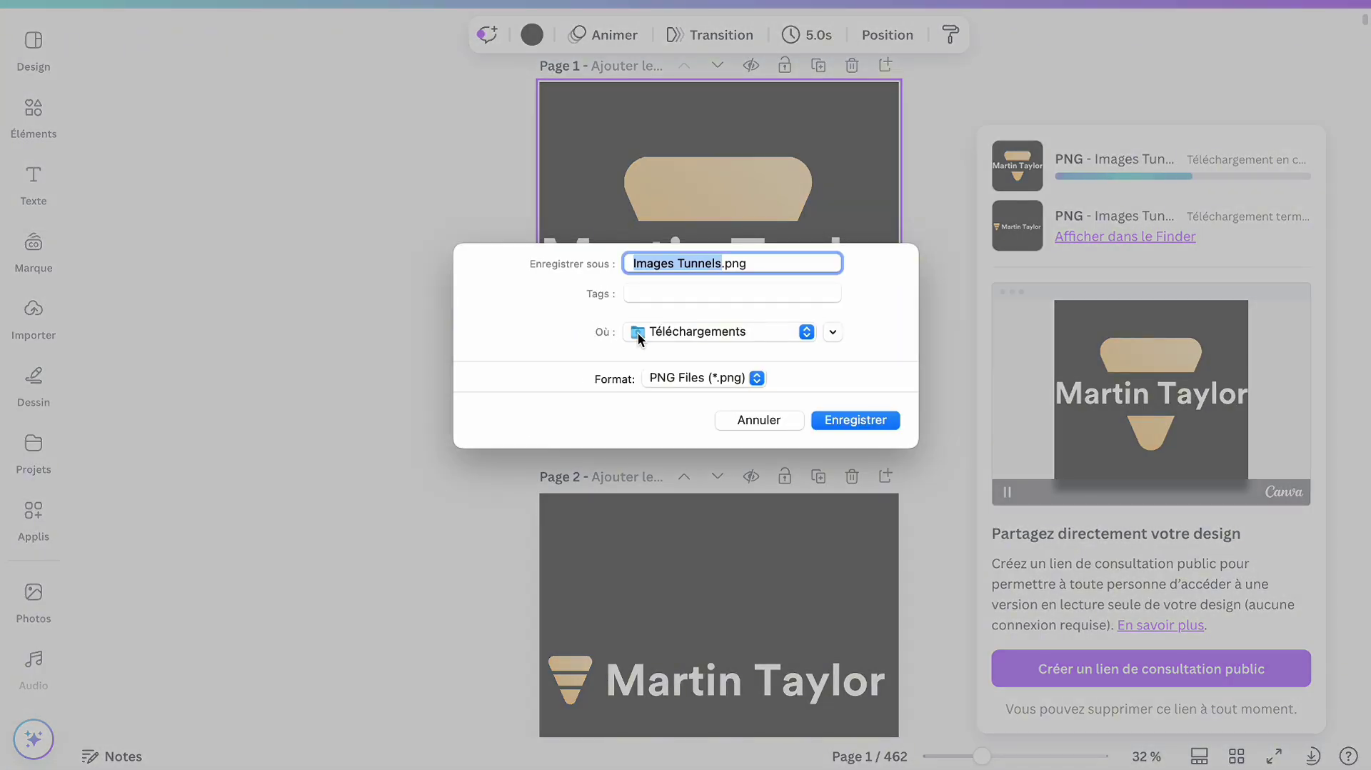
pyautogui.write('1logo')
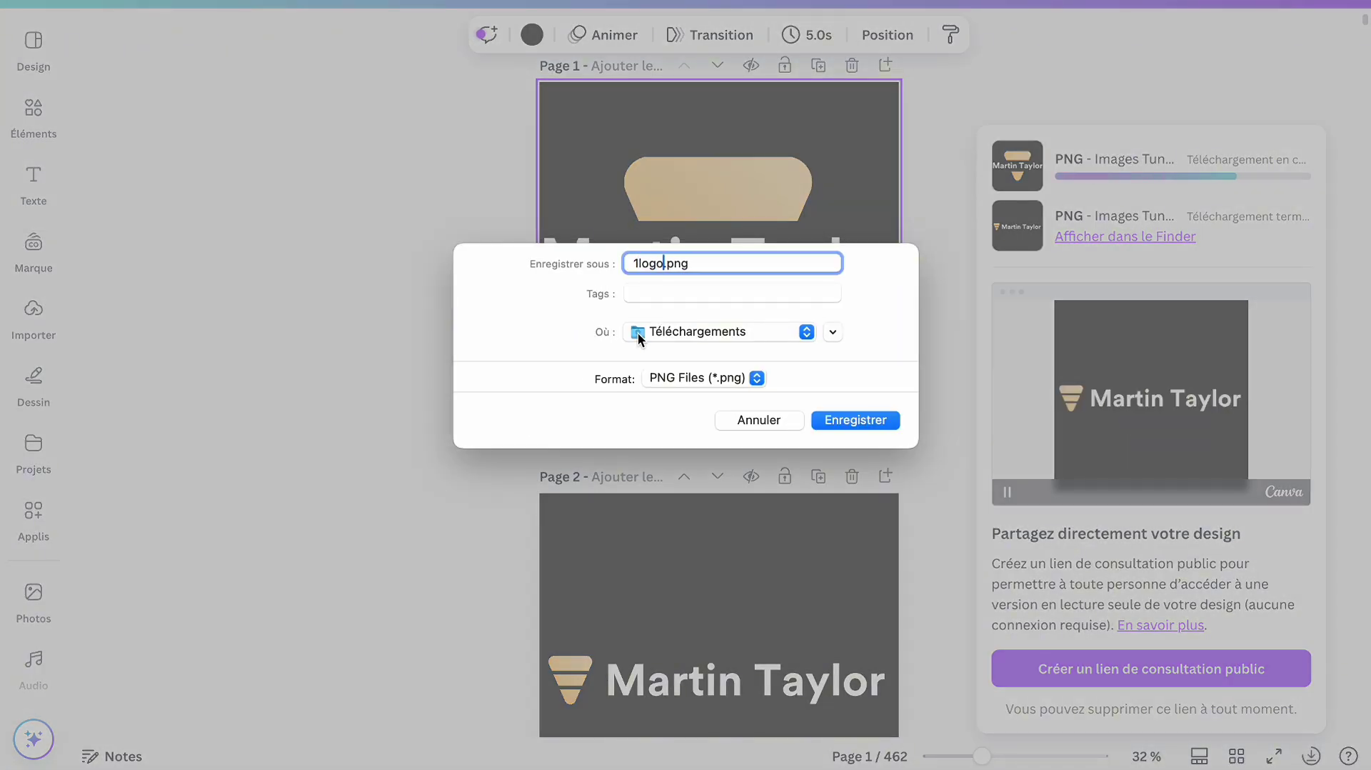
pyautogui.click(829, 420)
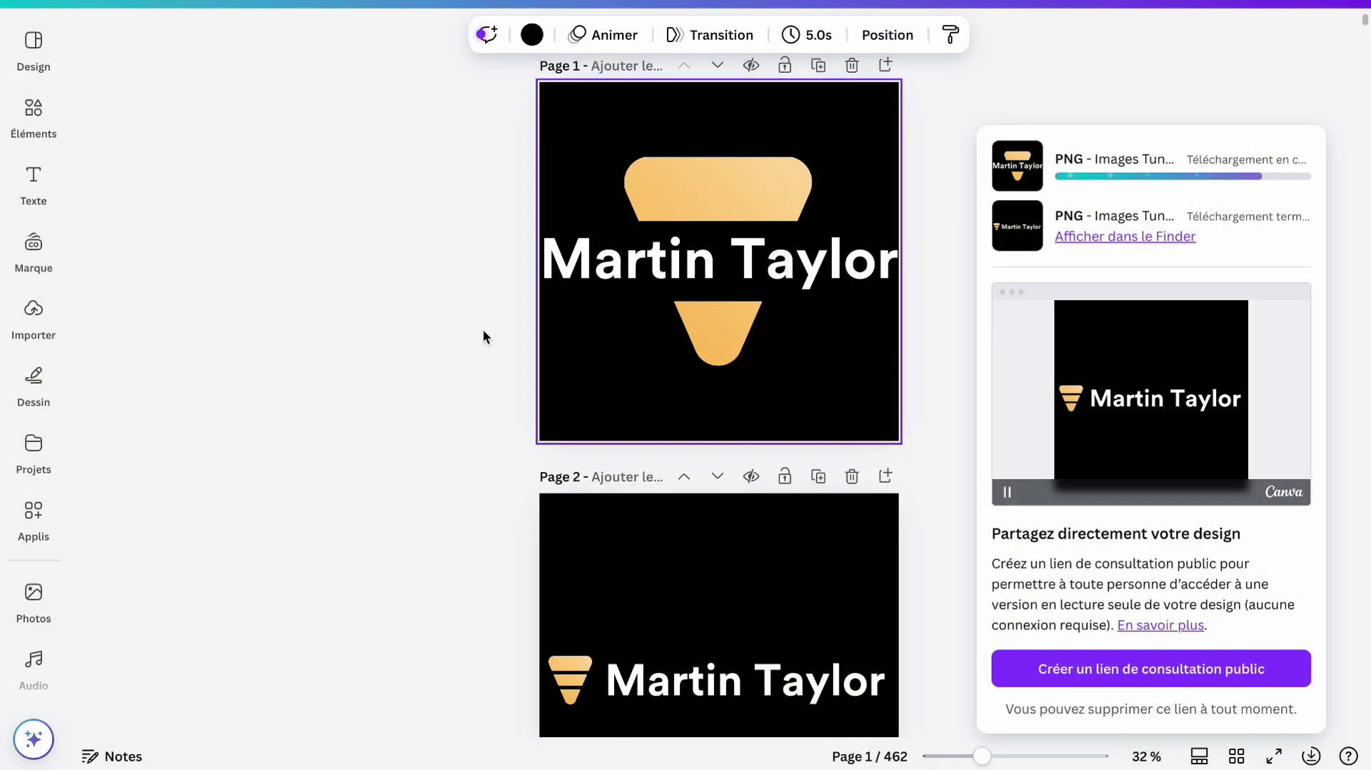
# - Switch to the landing page editor and replace the placeholder image above the headline with the uploaded 1logo.png
pyautogui.hotkey('ctrl', 'Left')
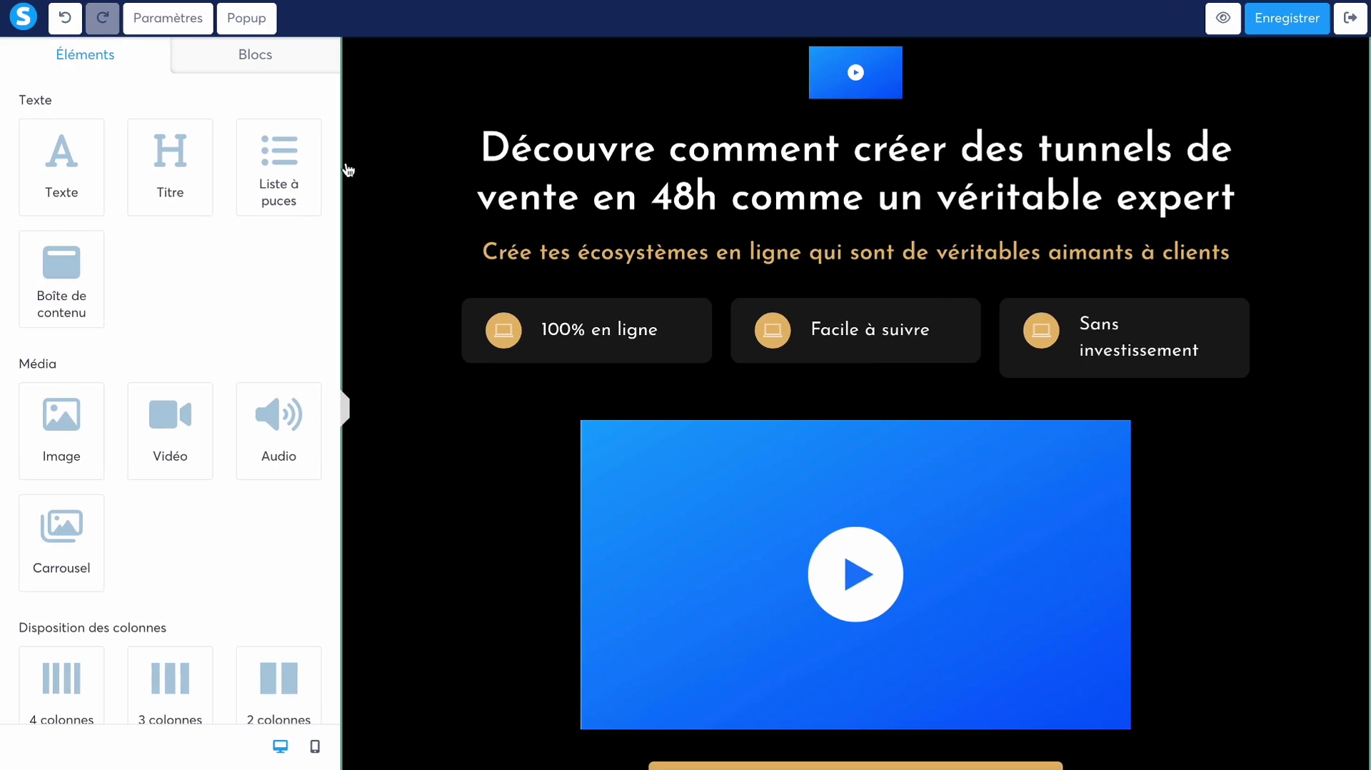
pyautogui.click(791, 91)
pyautogui.click(298, 137)
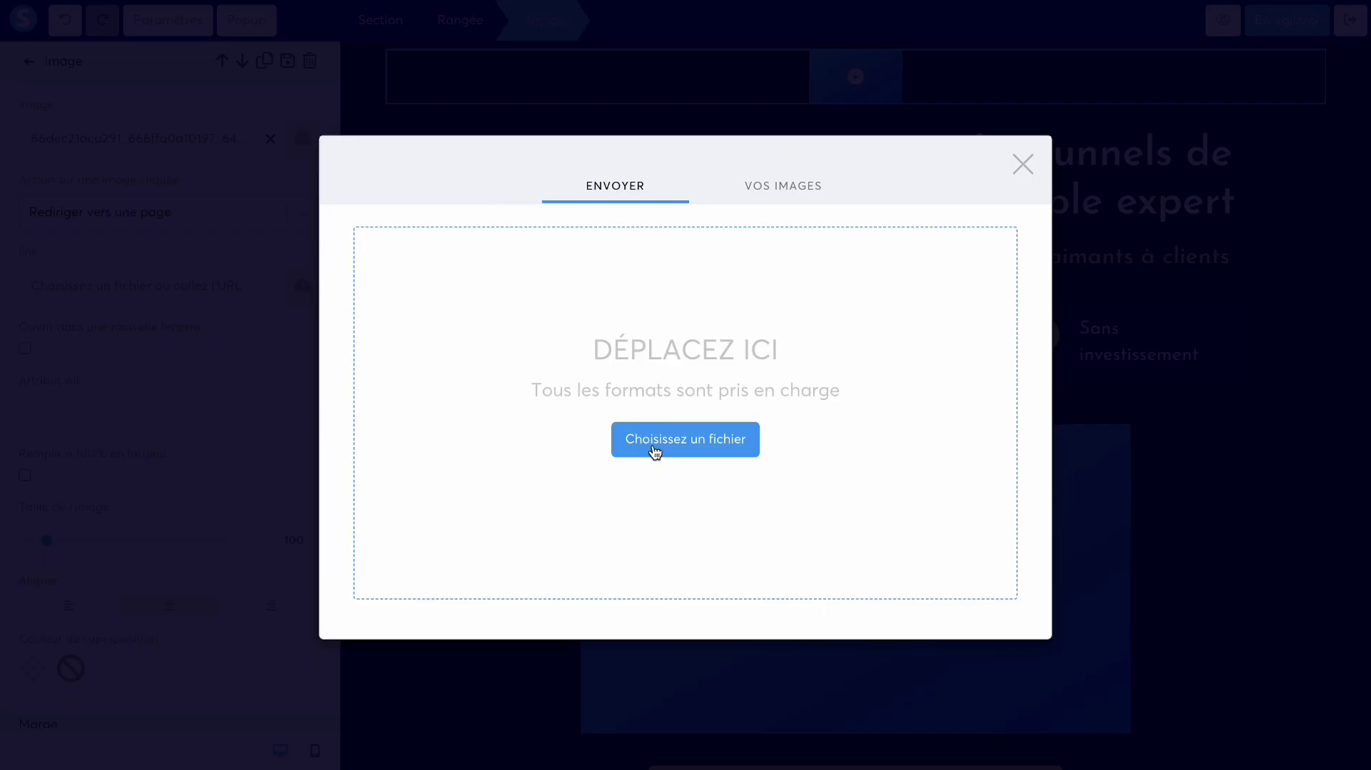
pyautogui.click(653, 448)
pyautogui.click(535, 272)
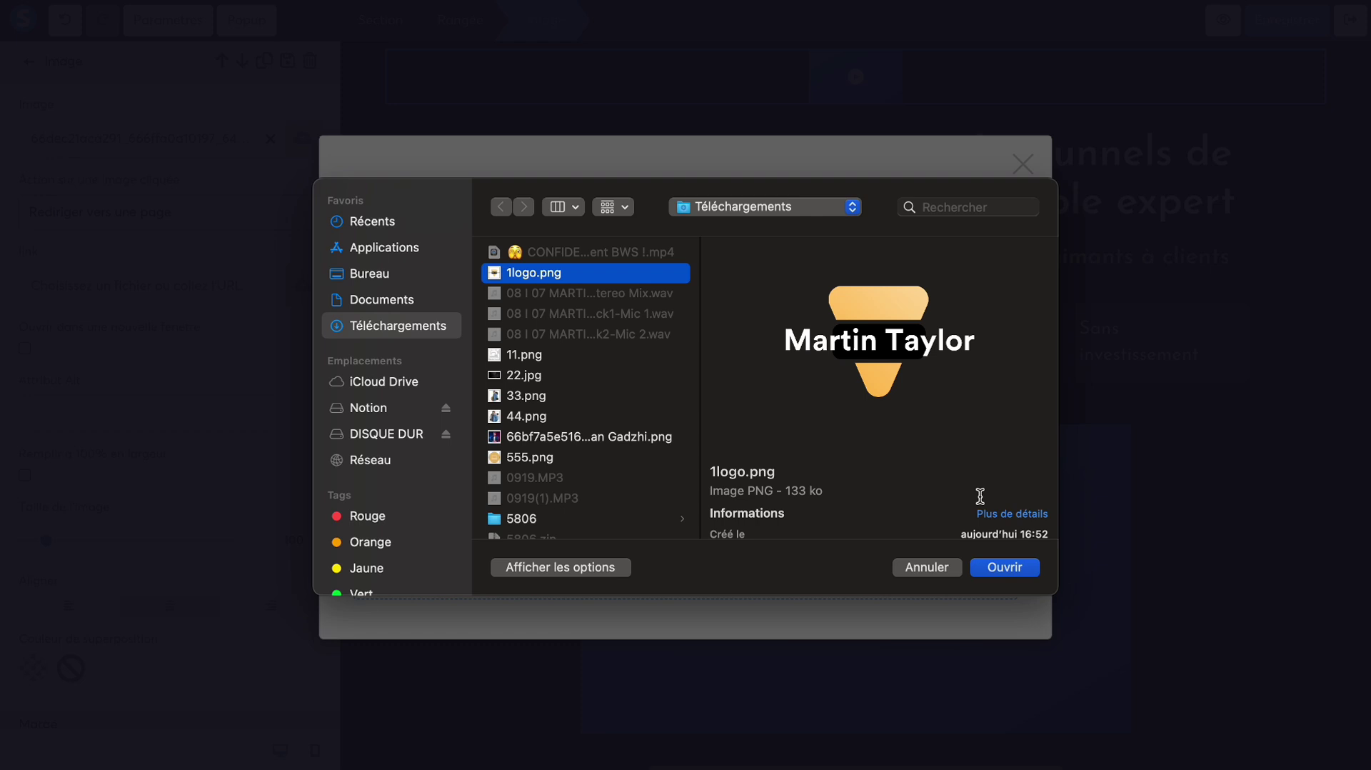
pyautogui.click(998, 567)
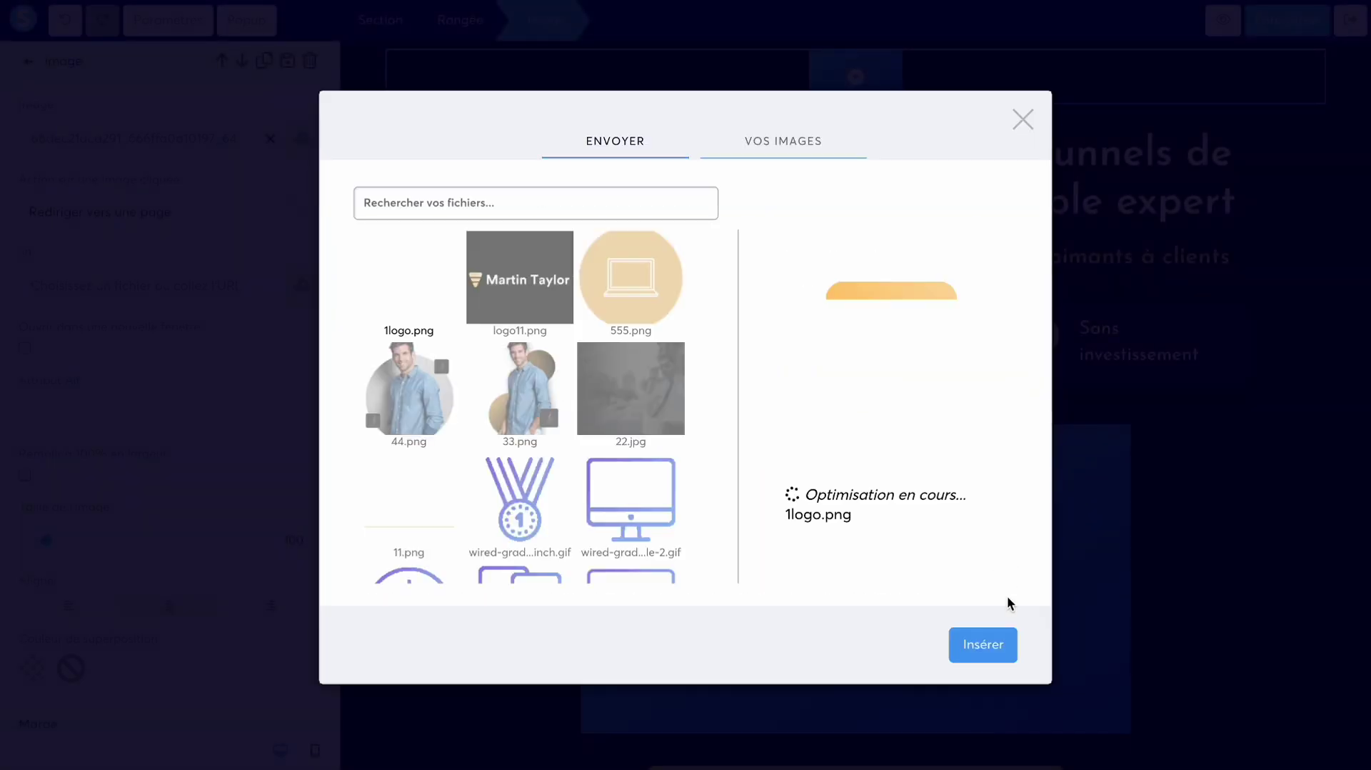
pyautogui.click(1000, 640)
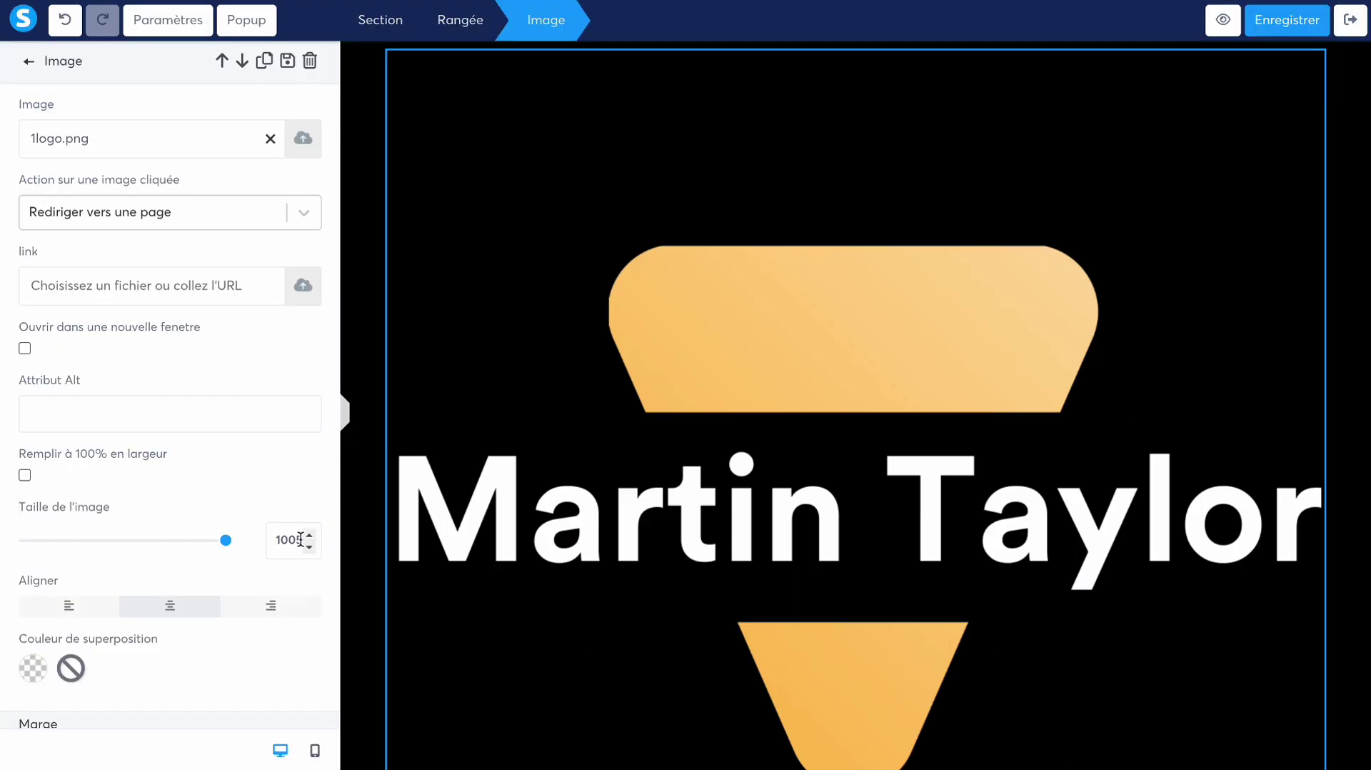
# - Set the logo image's size on the landing page to 100
pyautogui.press('BackSpace')
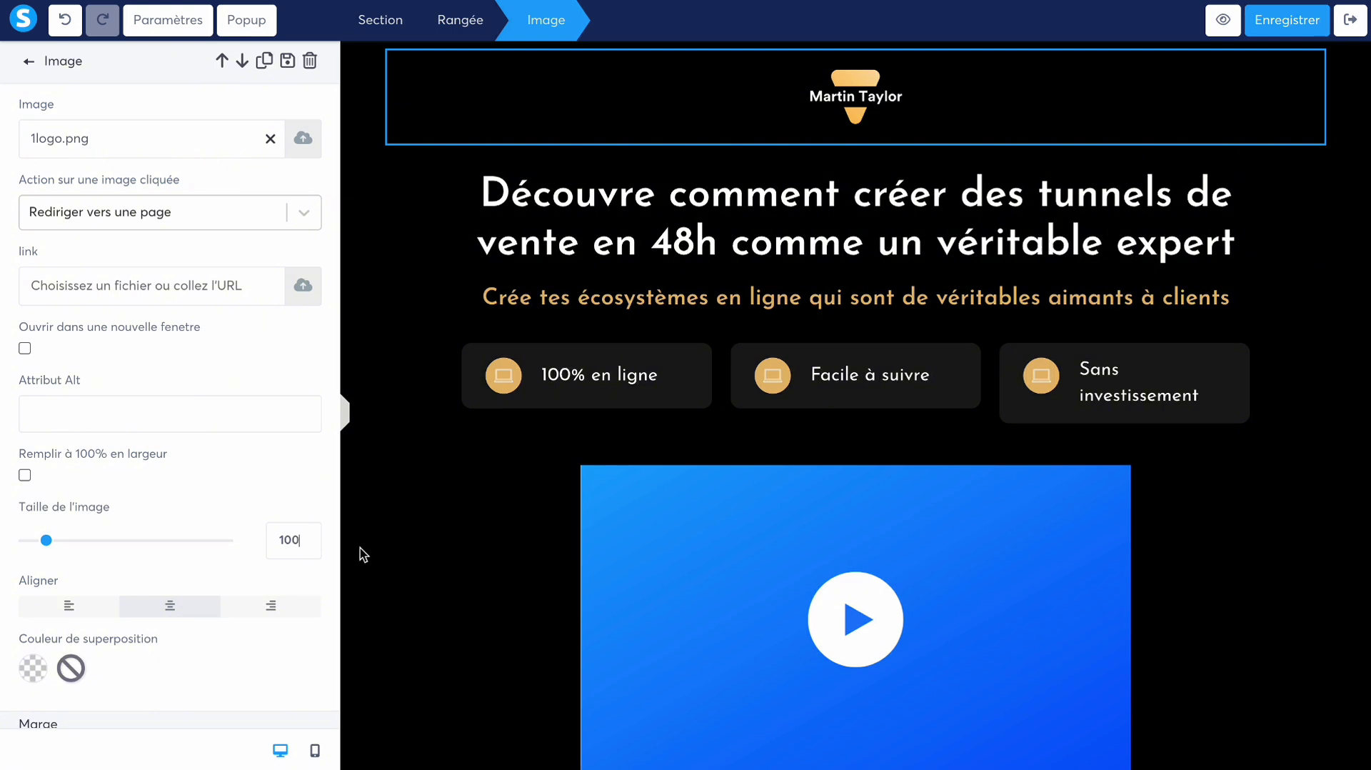
pyautogui.click(497, 465)
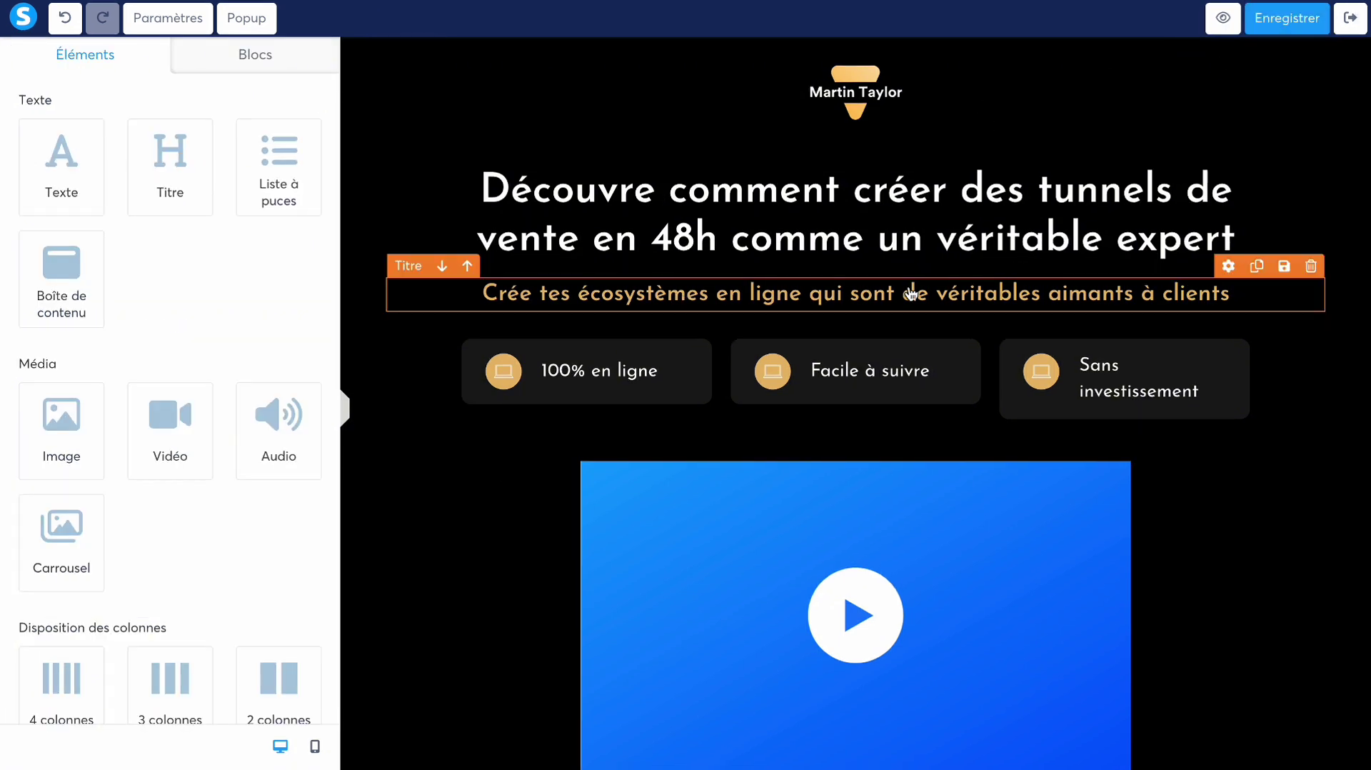
pyautogui.scroll(-1, 910, 293)
pyautogui.scroll(1, 911, 293)
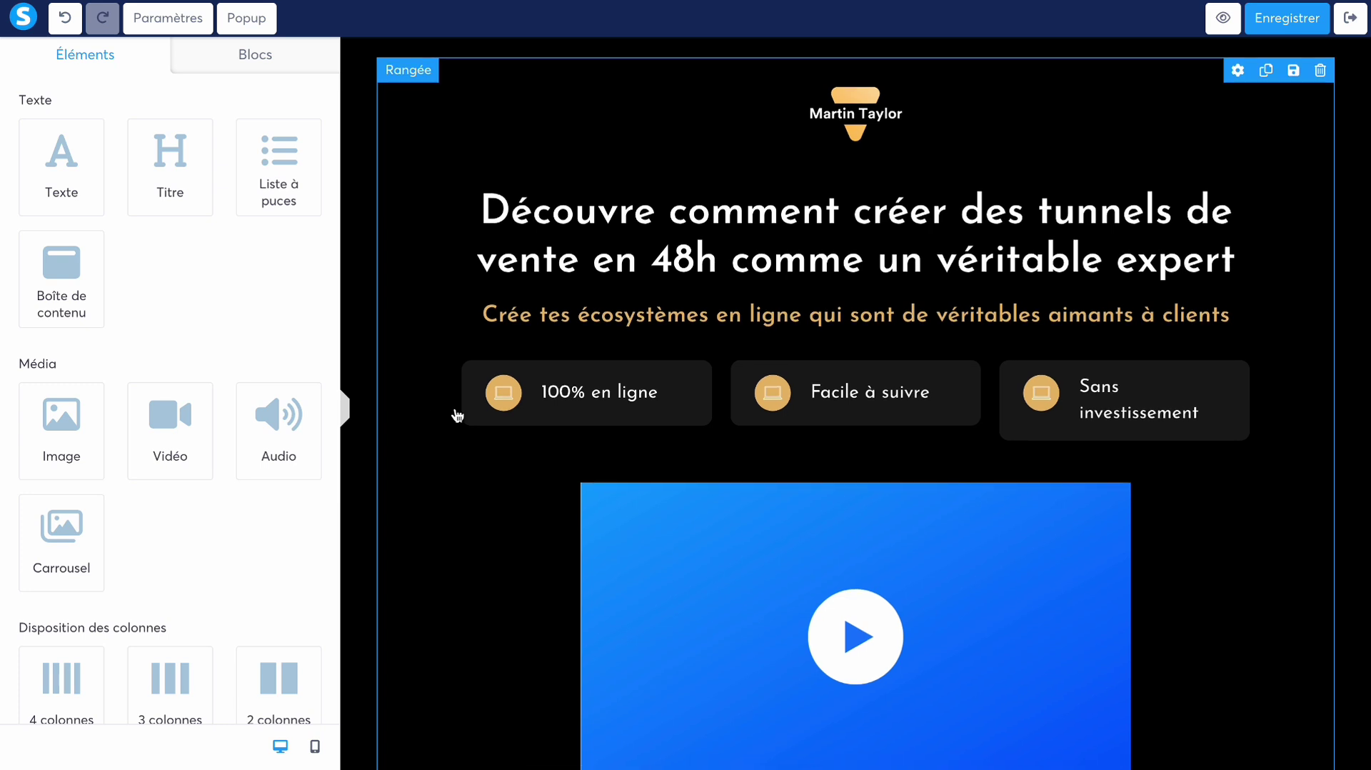
pyautogui.scroll(-1, 503, 395)
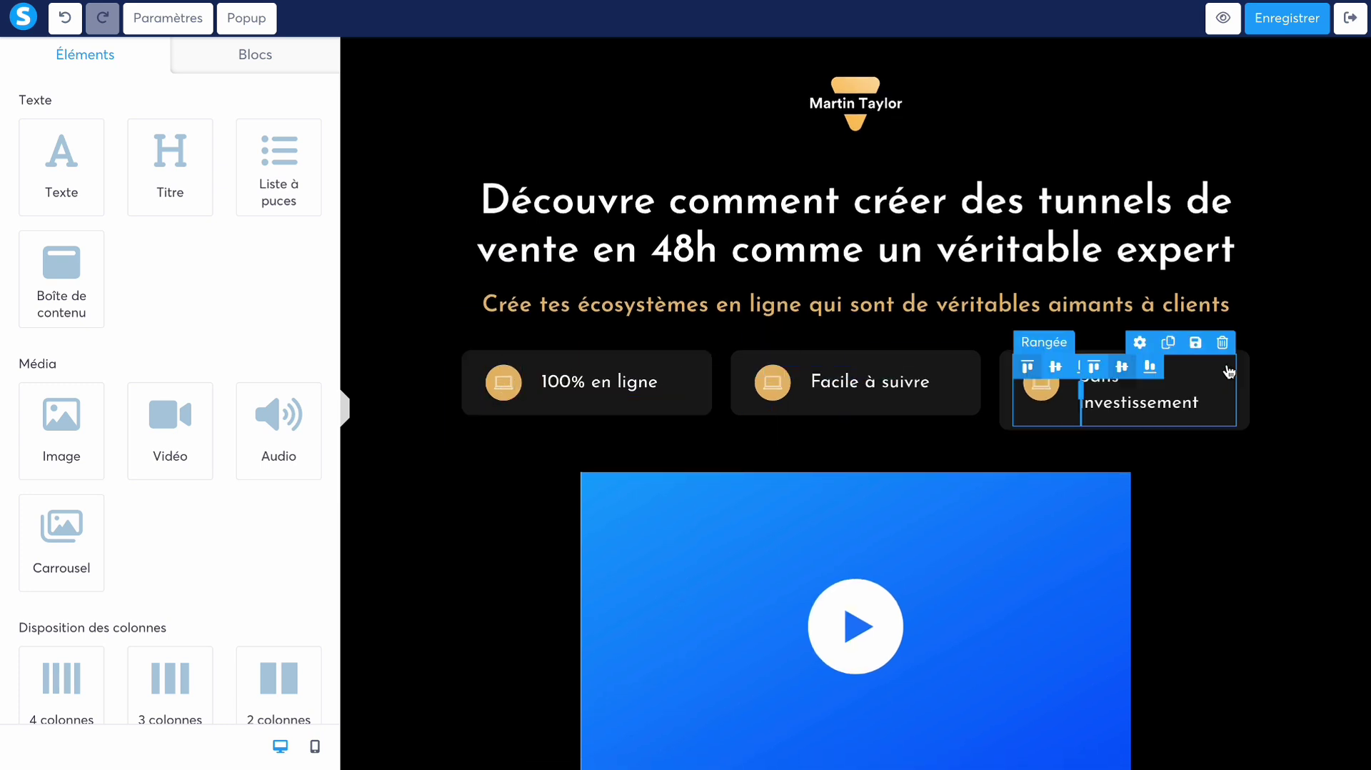
# - Copy the hex code of the gold text colour used in the landing page's subtitle
pyautogui.click(744, 307)
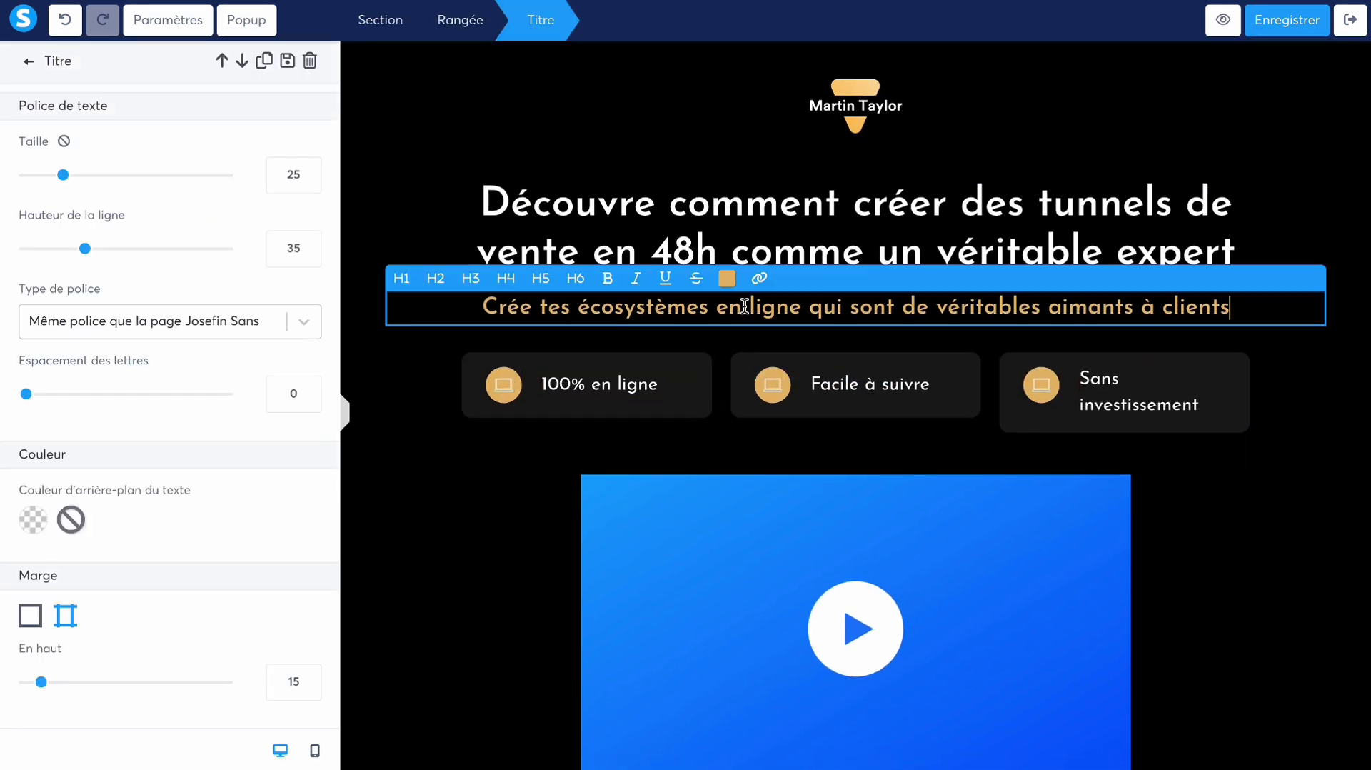
pyautogui.click(727, 278)
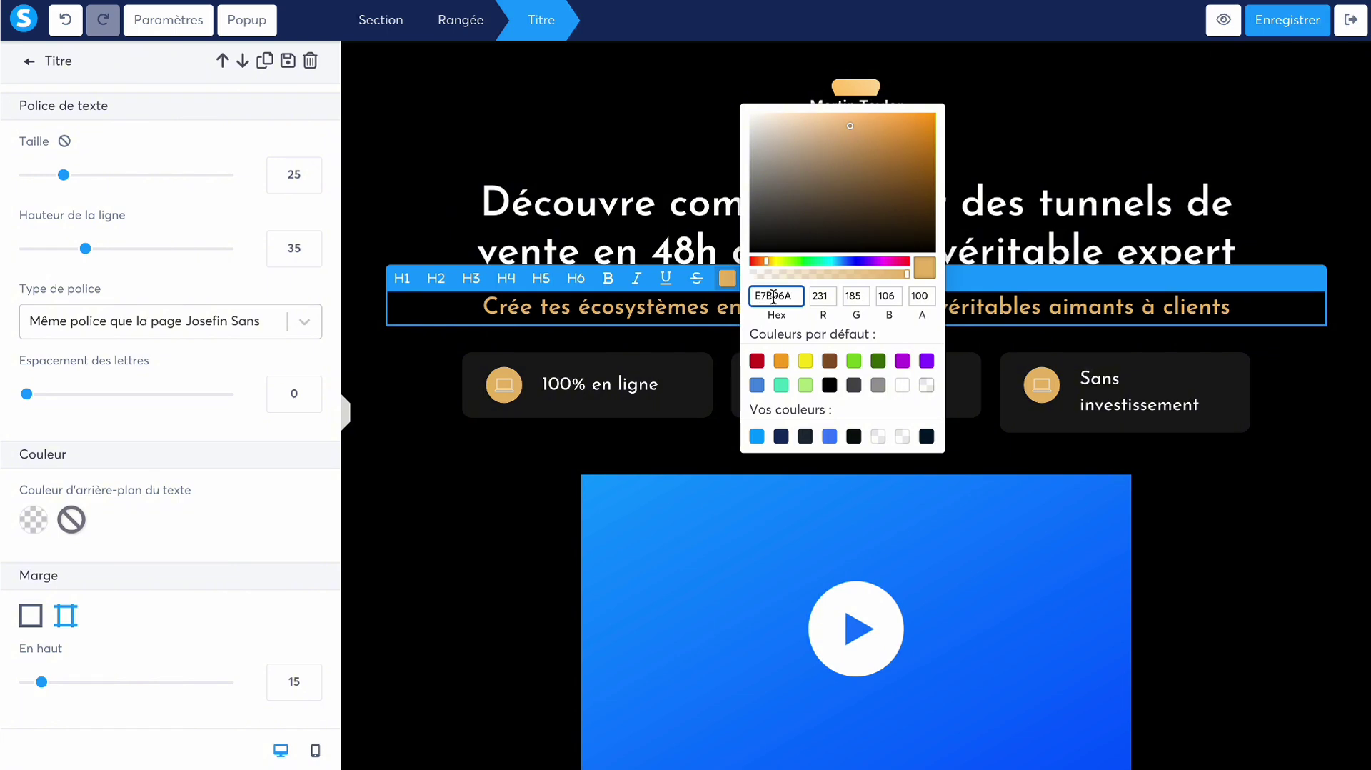
pyautogui.rightClick(773, 300)
pyautogui.click(805, 384)
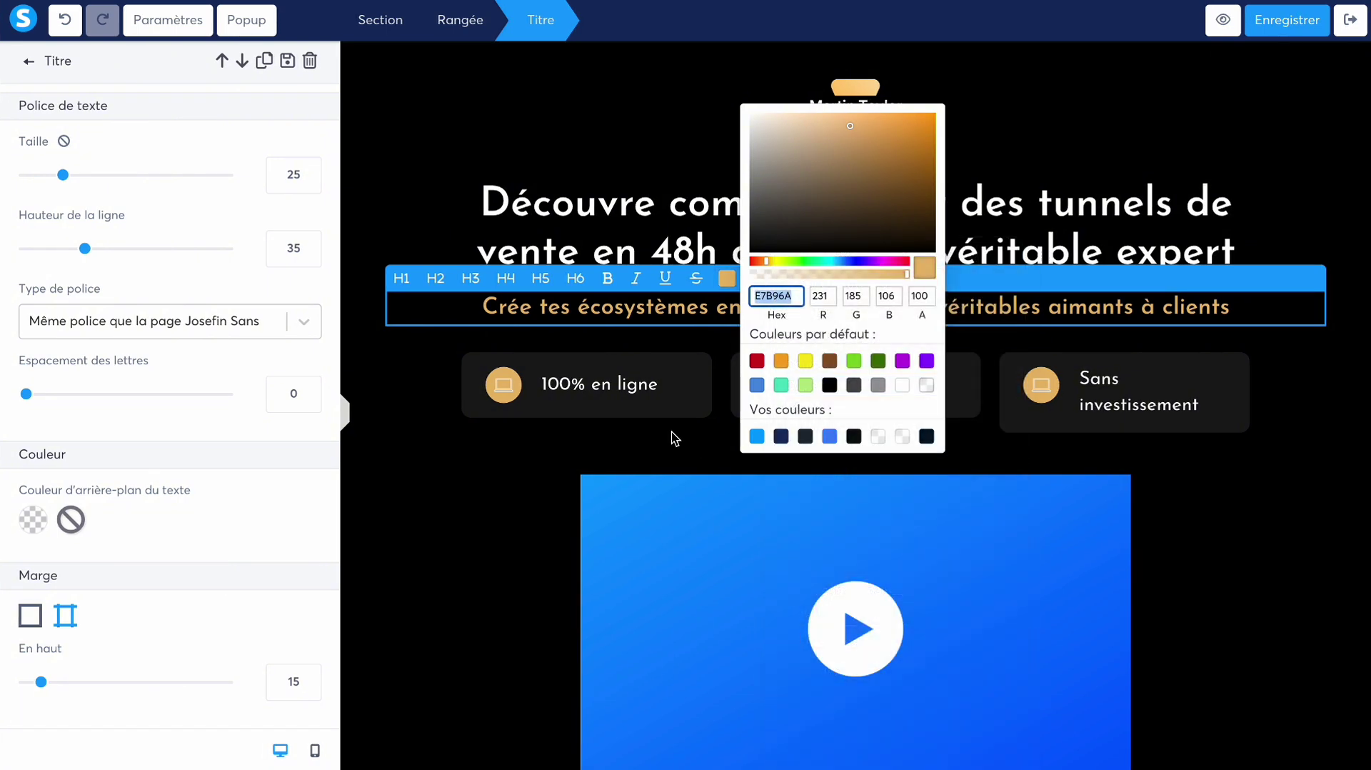
pyautogui.click(672, 433)
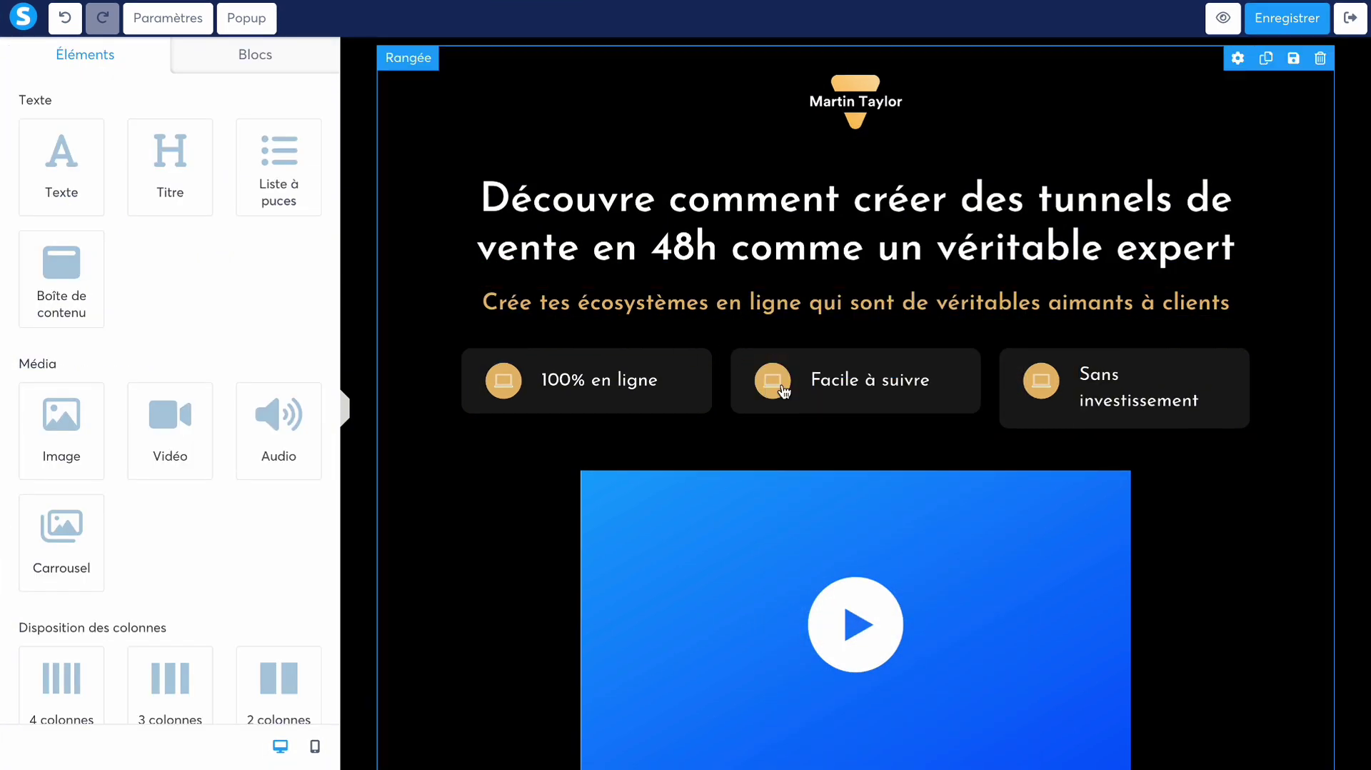
# - Switch back to Canva, add a blank page after page 2 and insert a circle on it
pyautogui.hotkey('ctrl', 'Right')
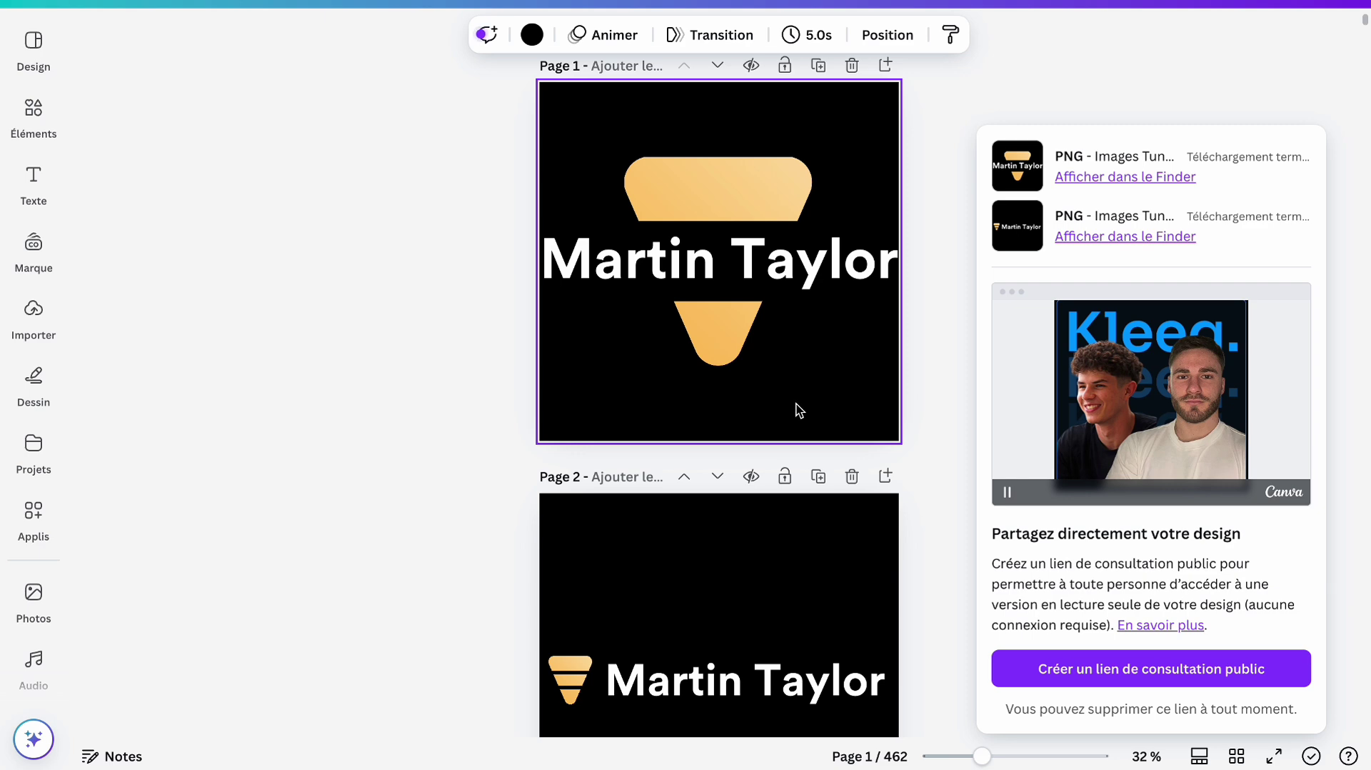
pyautogui.scroll(-1, 826, 367)
pyautogui.click(885, 448)
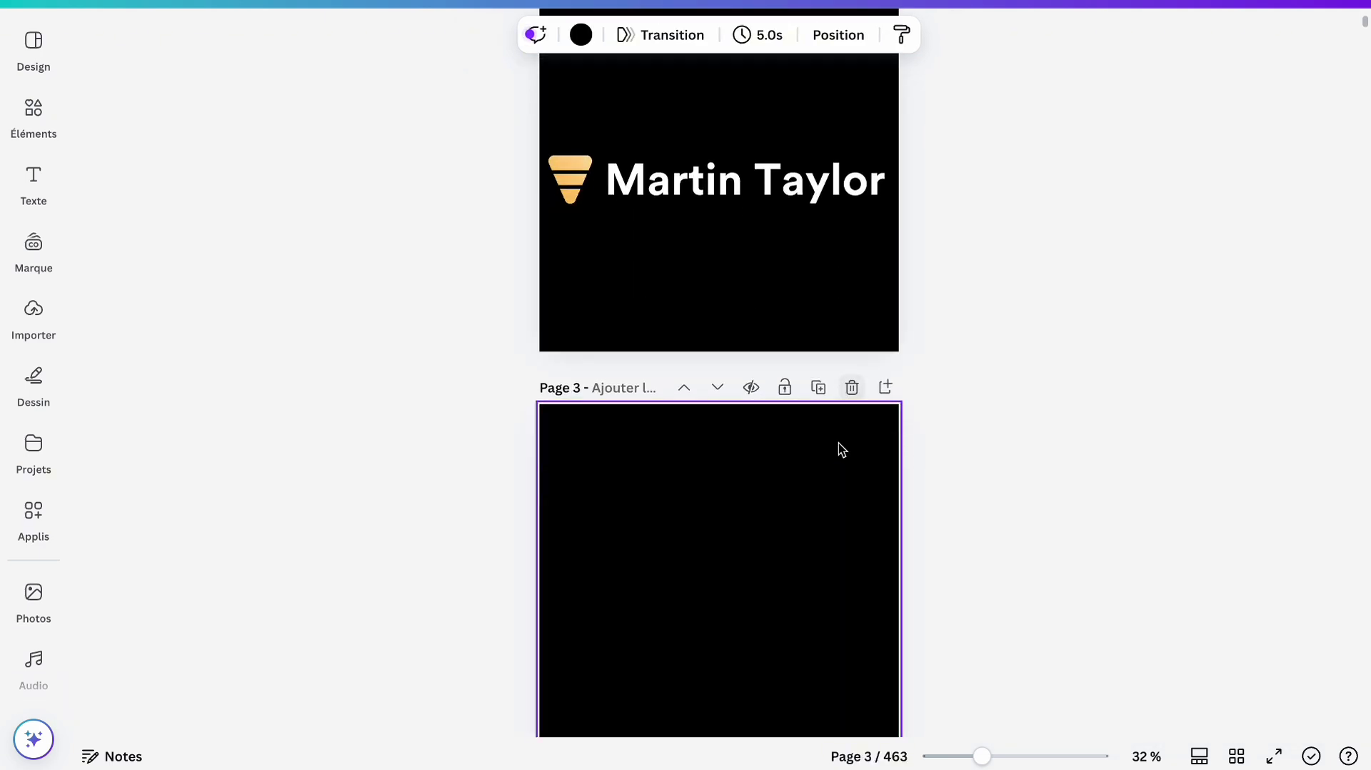
pyautogui.click(39, 112)
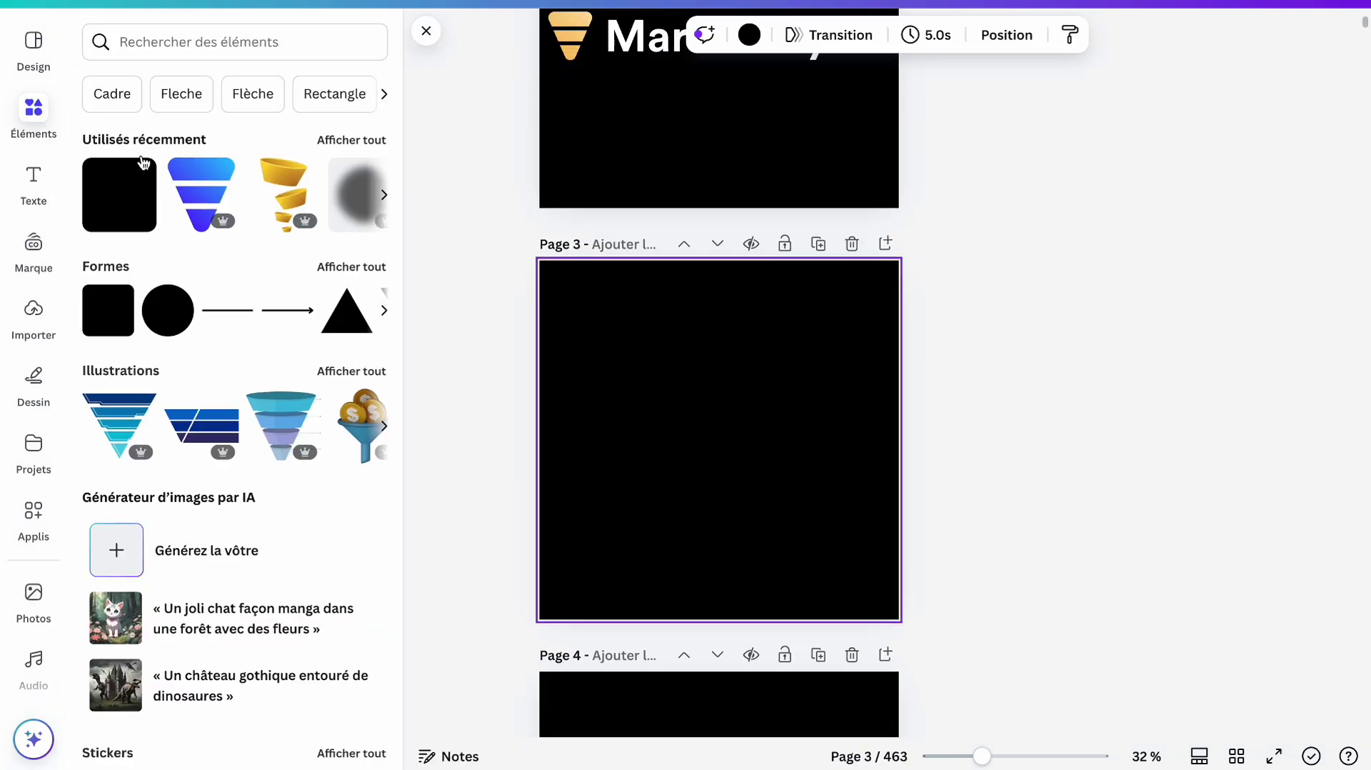
pyautogui.click(172, 314)
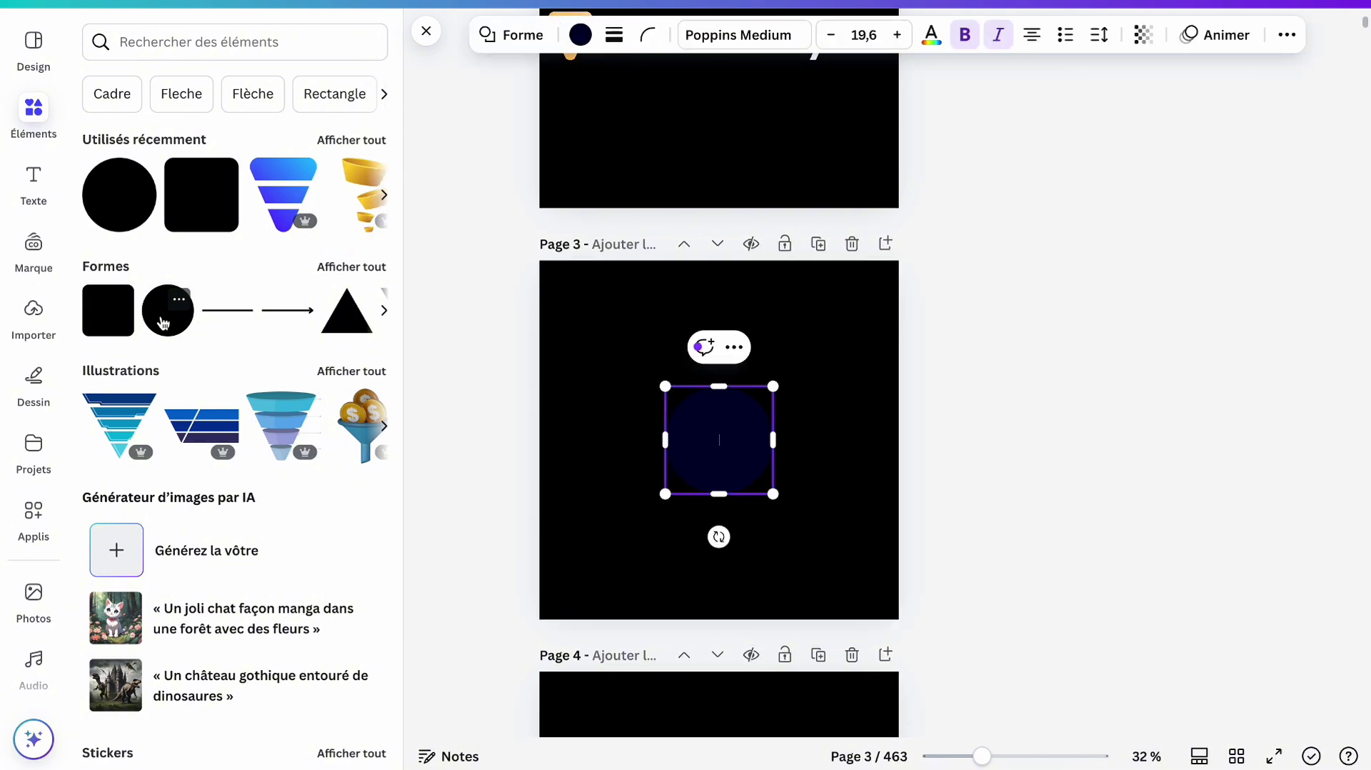
# - Fill the circle with the copied gold E7B96A and enlarge it, centred, to nearly fill page 3
pyautogui.click(578, 35)
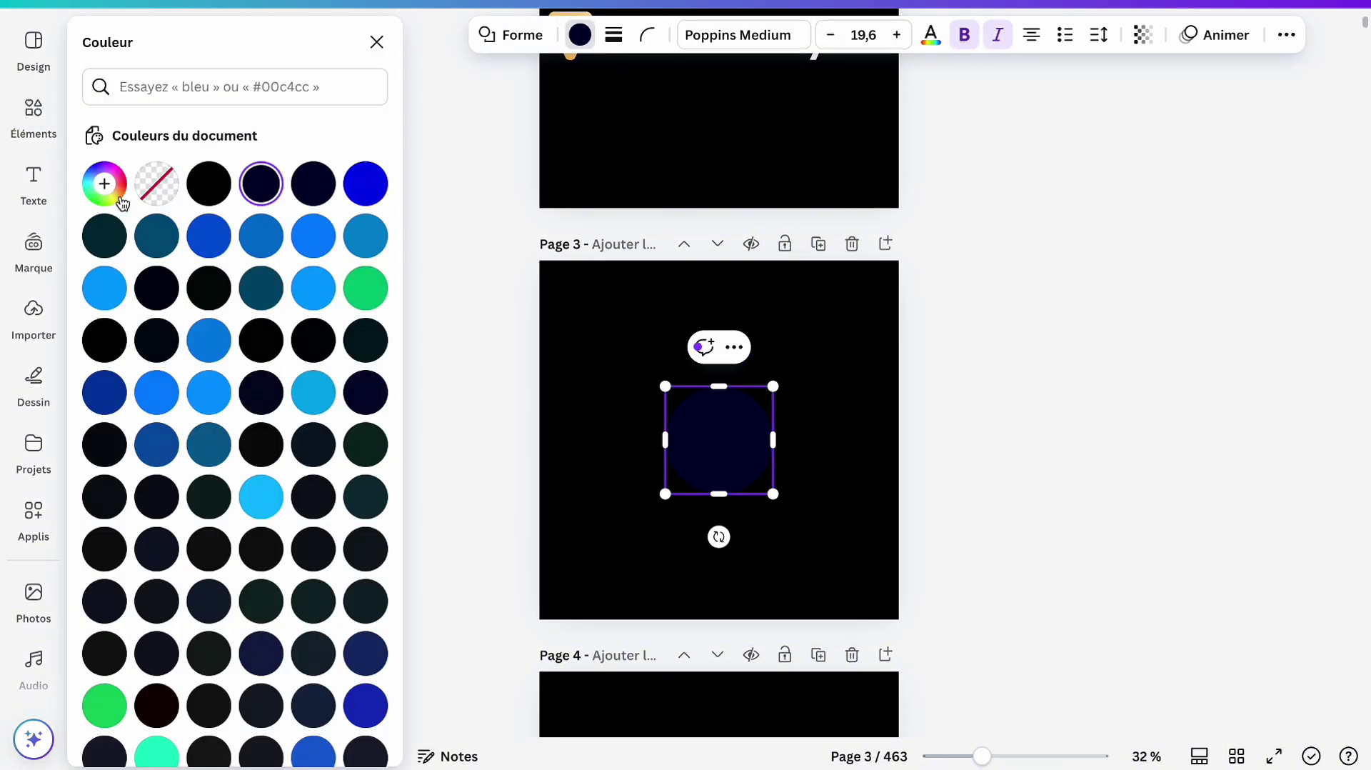
pyautogui.click(105, 183)
pyautogui.rightClick(212, 417)
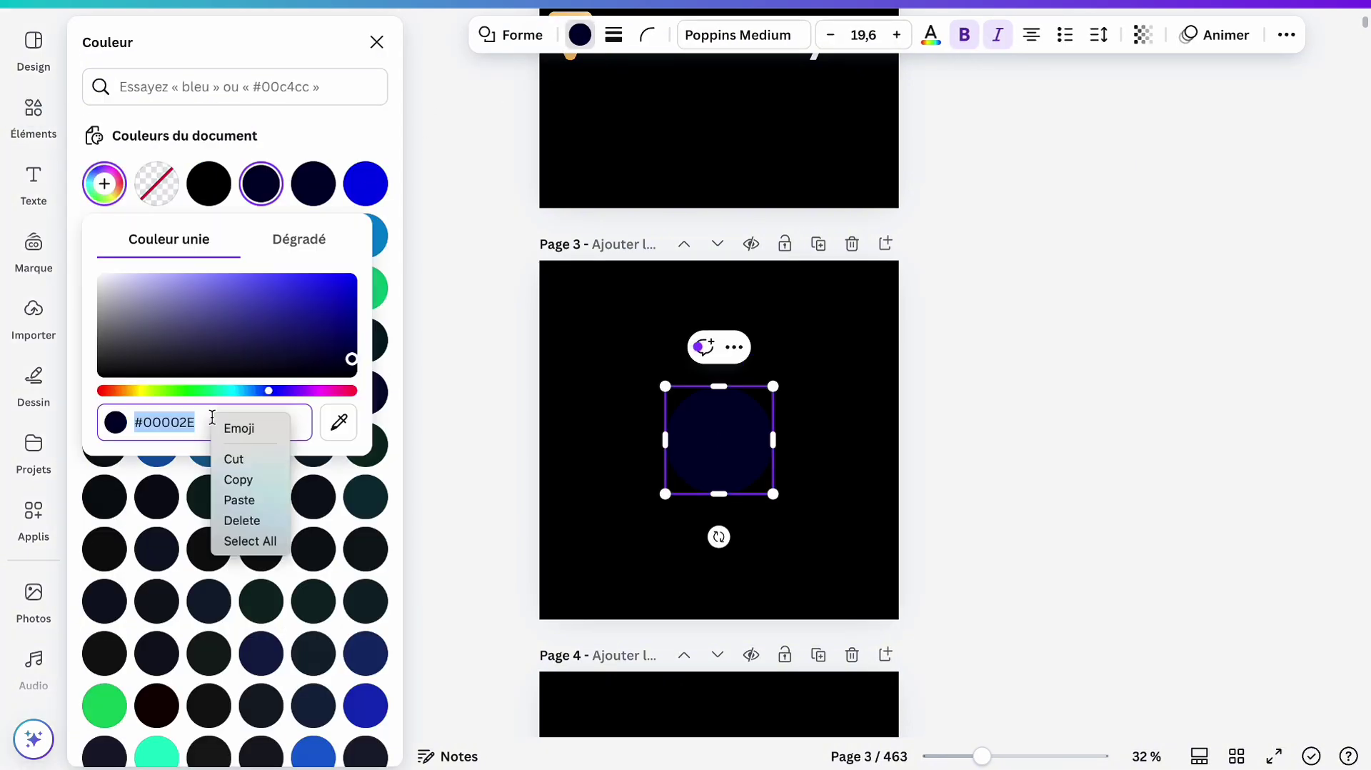
pyautogui.click(255, 502)
pyautogui.moveTo(773, 494); pyautogui.dragTo(919, 603)
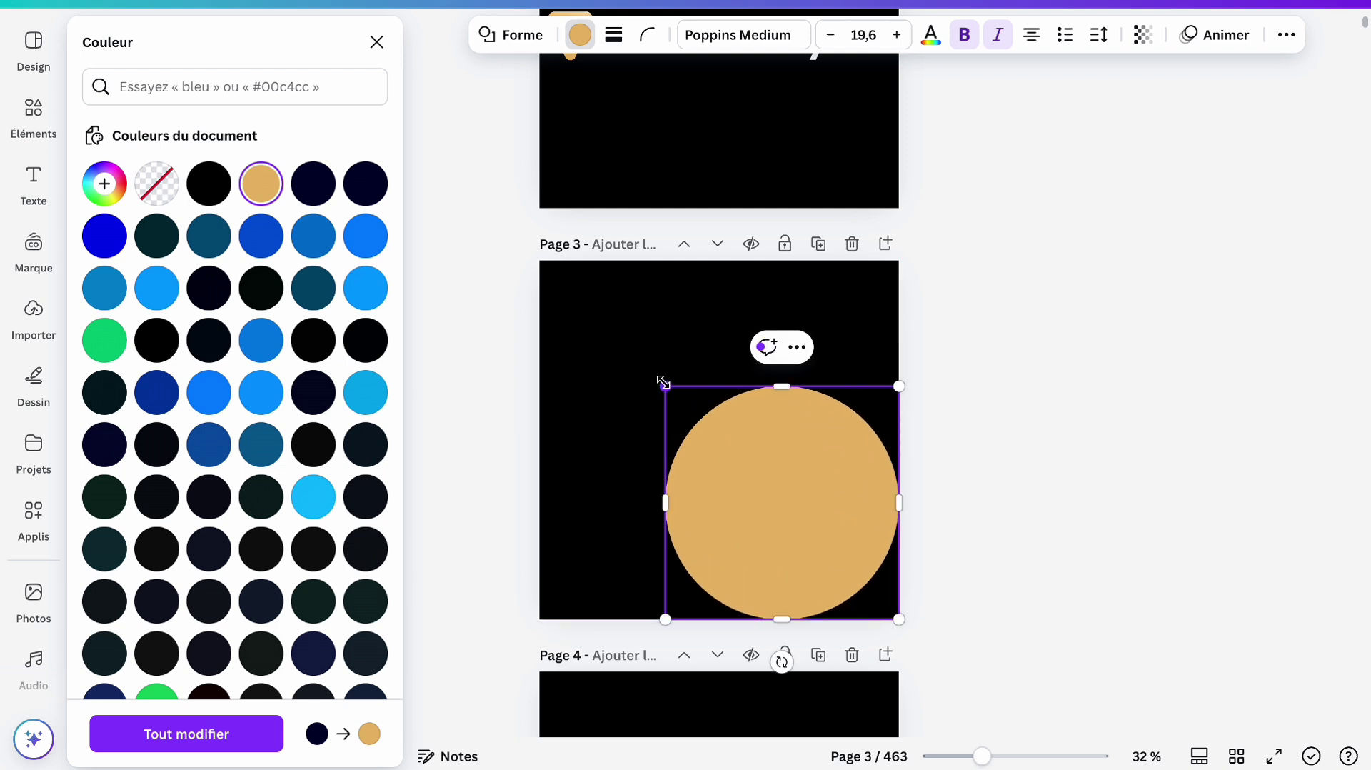
pyautogui.moveTo(664, 386)
pyautogui.mouseDown()
pyautogui.moveTo(547, 272)
pyautogui.moveTo(688, 388)
pyautogui.mouseUp()
# - Find illustrations for "ordinateur portable" and insert the solid black laptop icon onto the gold circle
pyautogui.click(34, 115)
pyautogui.click(155, 44)
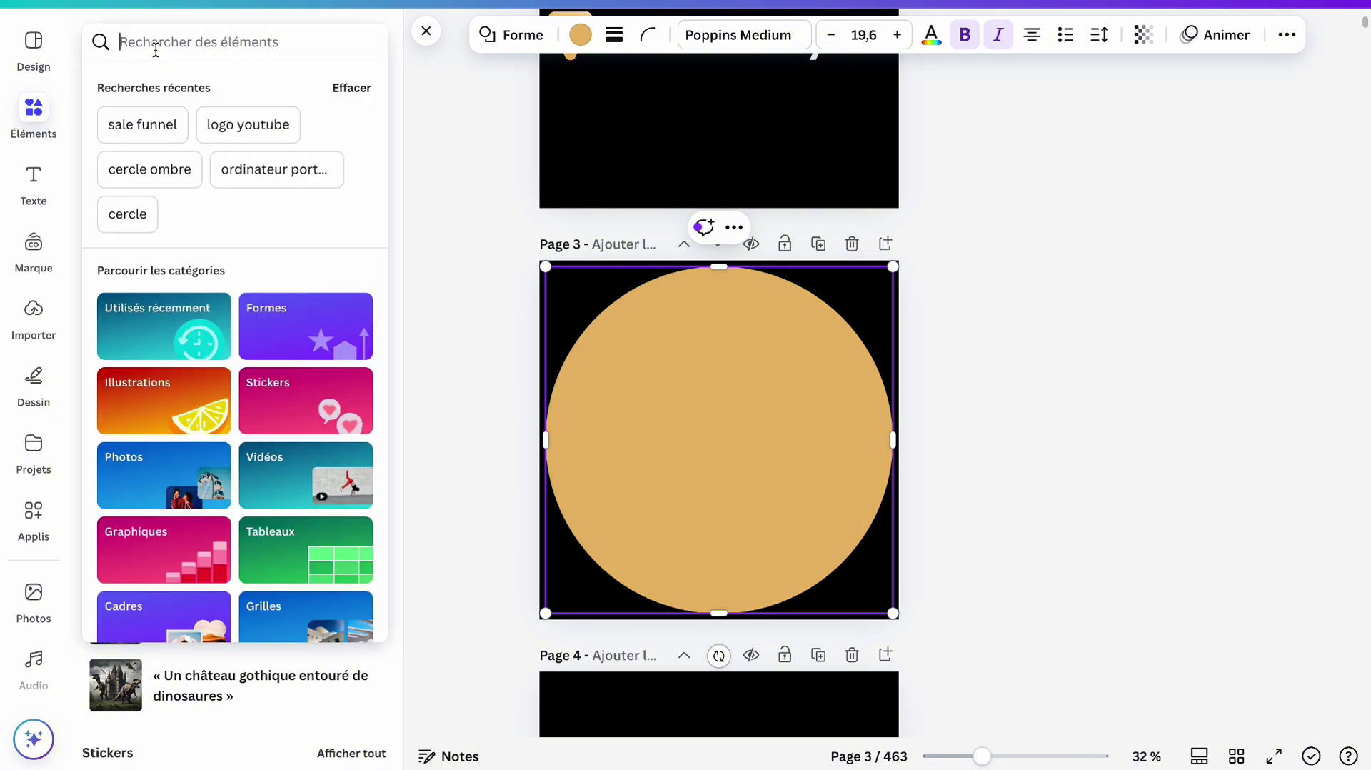
pyautogui.write('ordina')
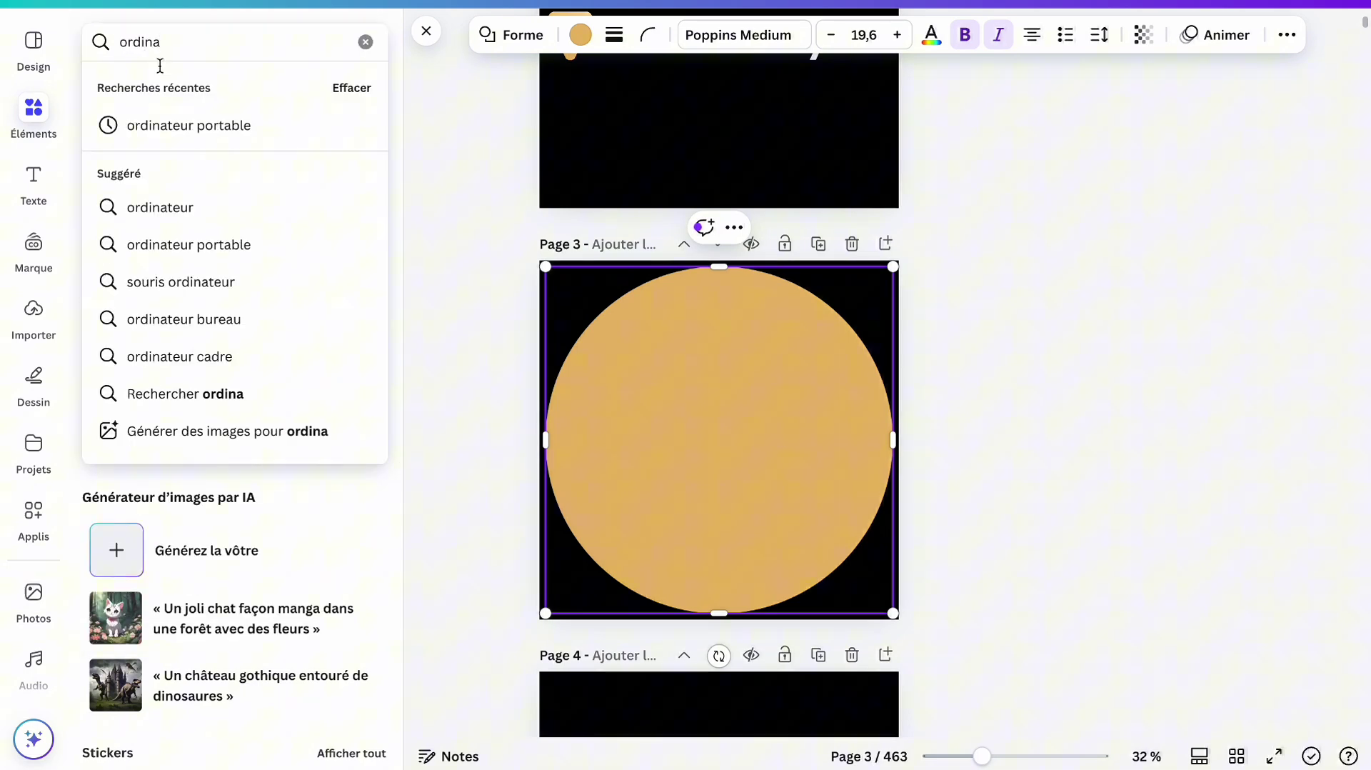
pyautogui.click(182, 246)
pyautogui.click(153, 87)
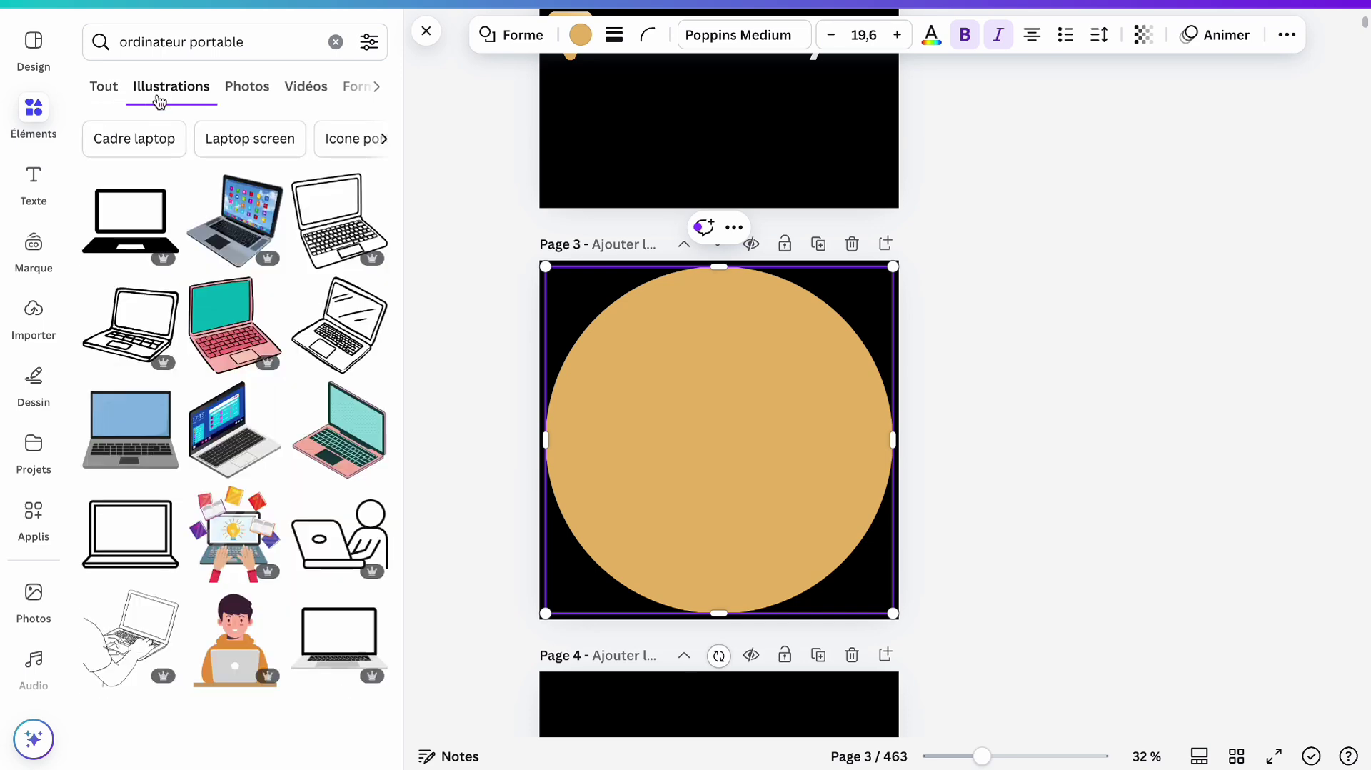
pyautogui.click(140, 227)
pyautogui.scroll(-5, 141, 227)
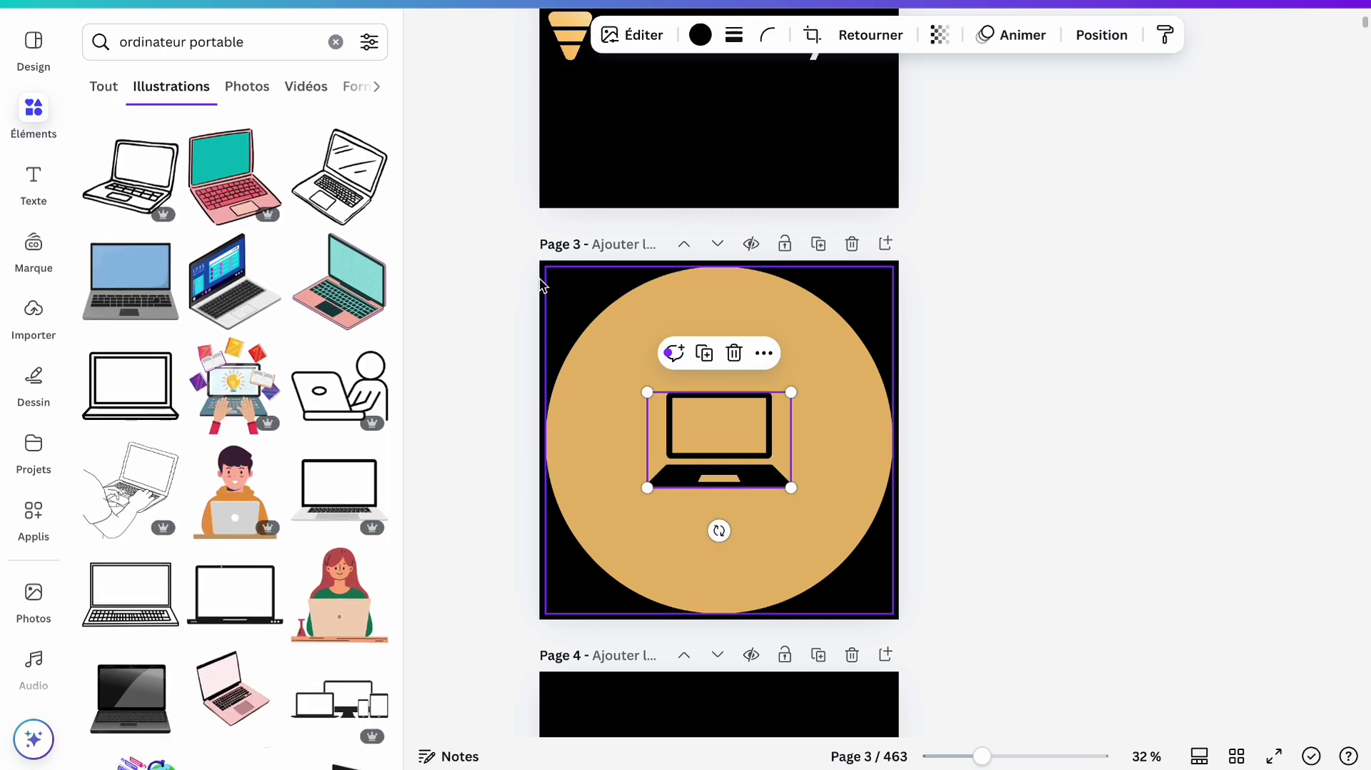
# - Recolour the laptop icon white and enlarge it to about 60% of the circle's width, centred
pyautogui.click(701, 34)
pyautogui.scroll(-15, 338, 254)
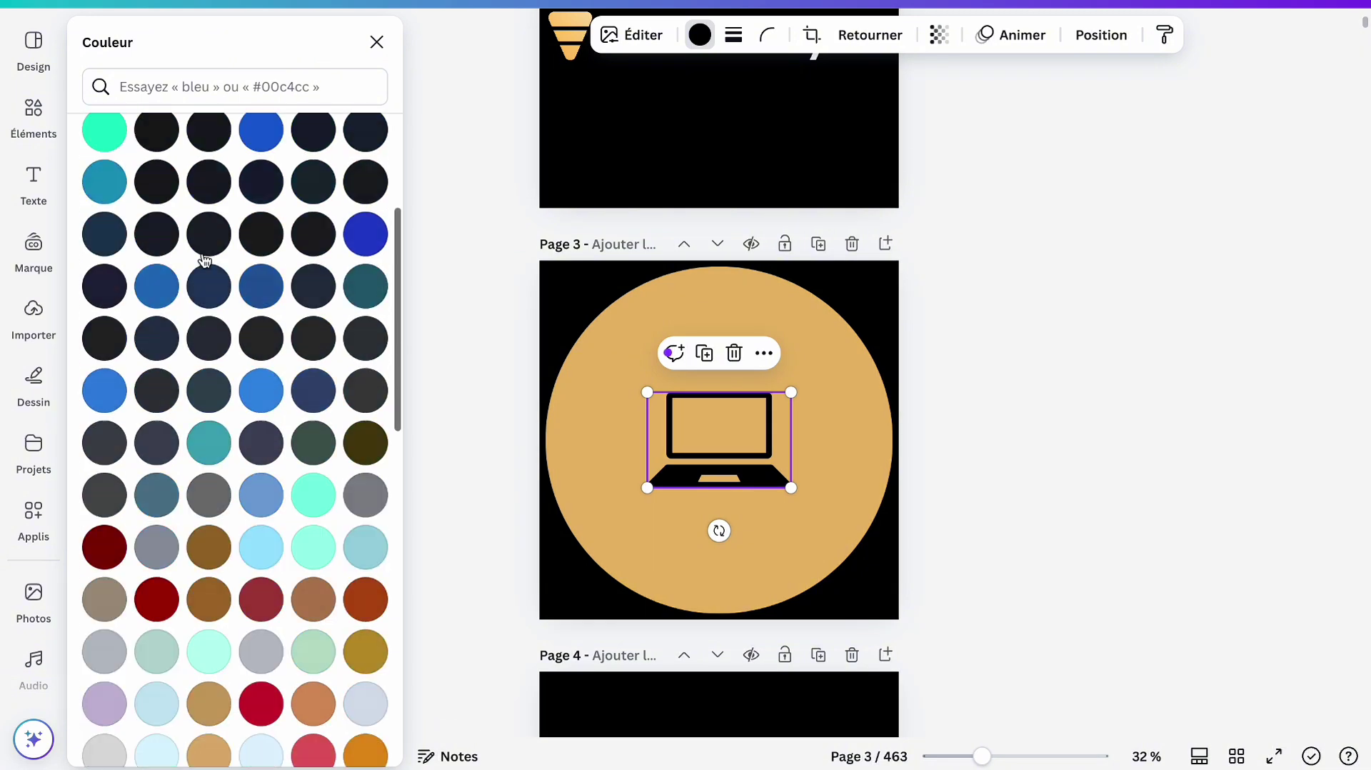
pyautogui.click(365, 585)
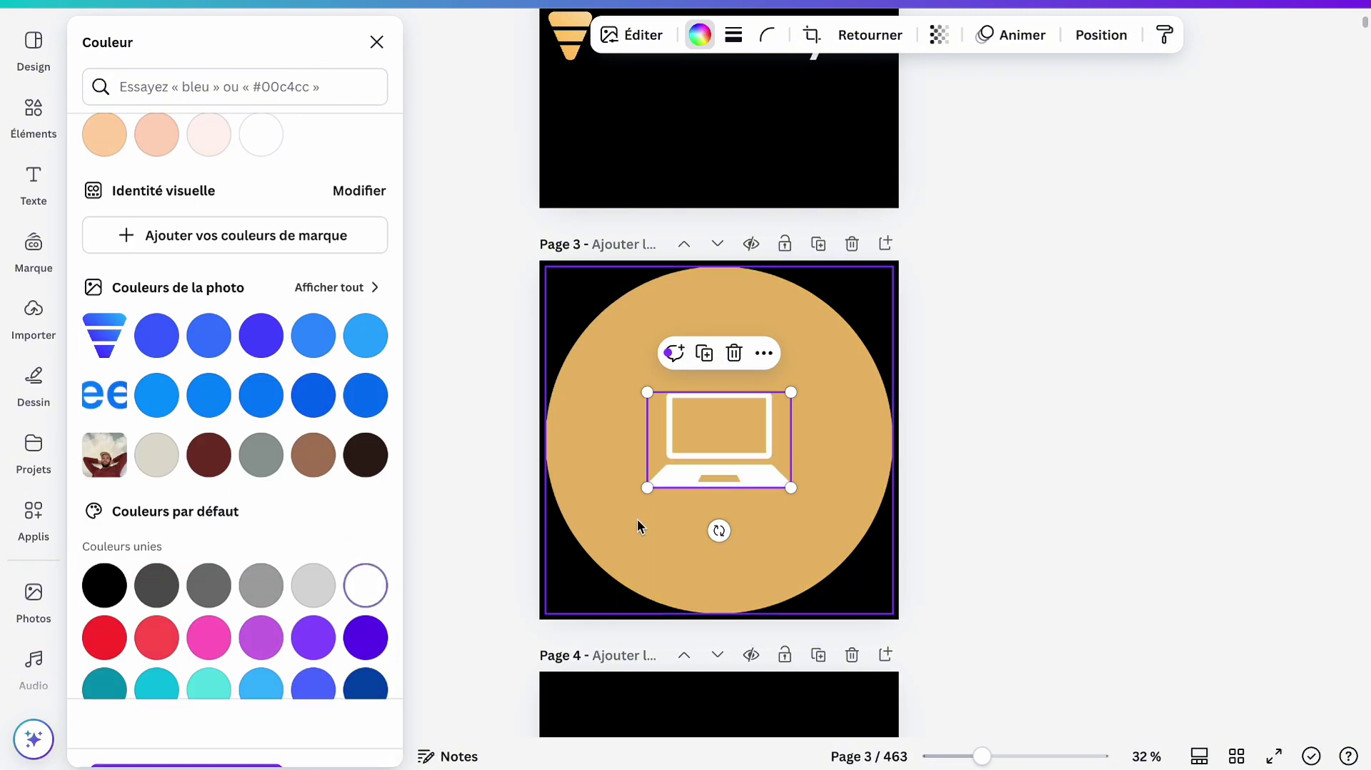
pyautogui.moveTo(791, 488); pyautogui.dragTo(755, 478)
pyautogui.click(1151, 268)
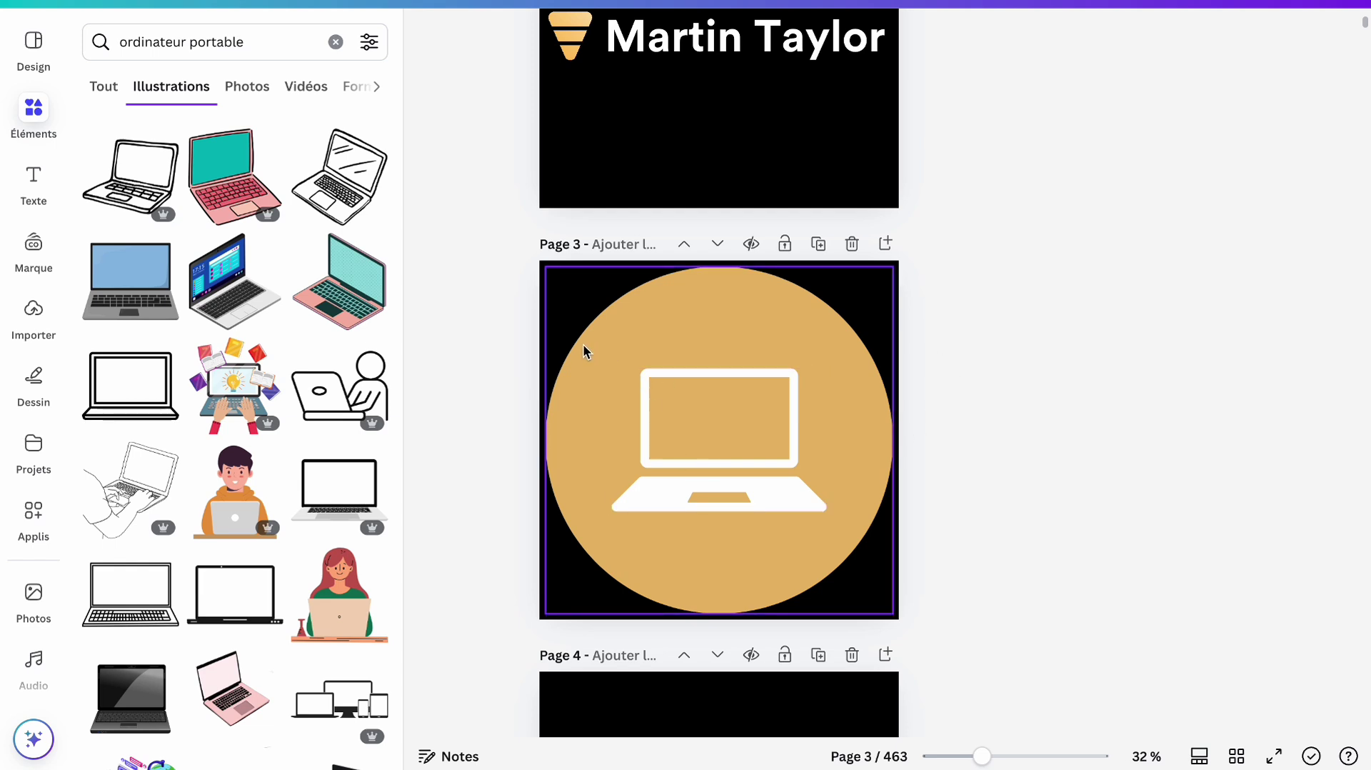
# - Find illustrations for "ombre ronde" and place the soft dark round shadow, enlarged, over the laptop icon on page 3
pyautogui.tripleClick(172, 41)
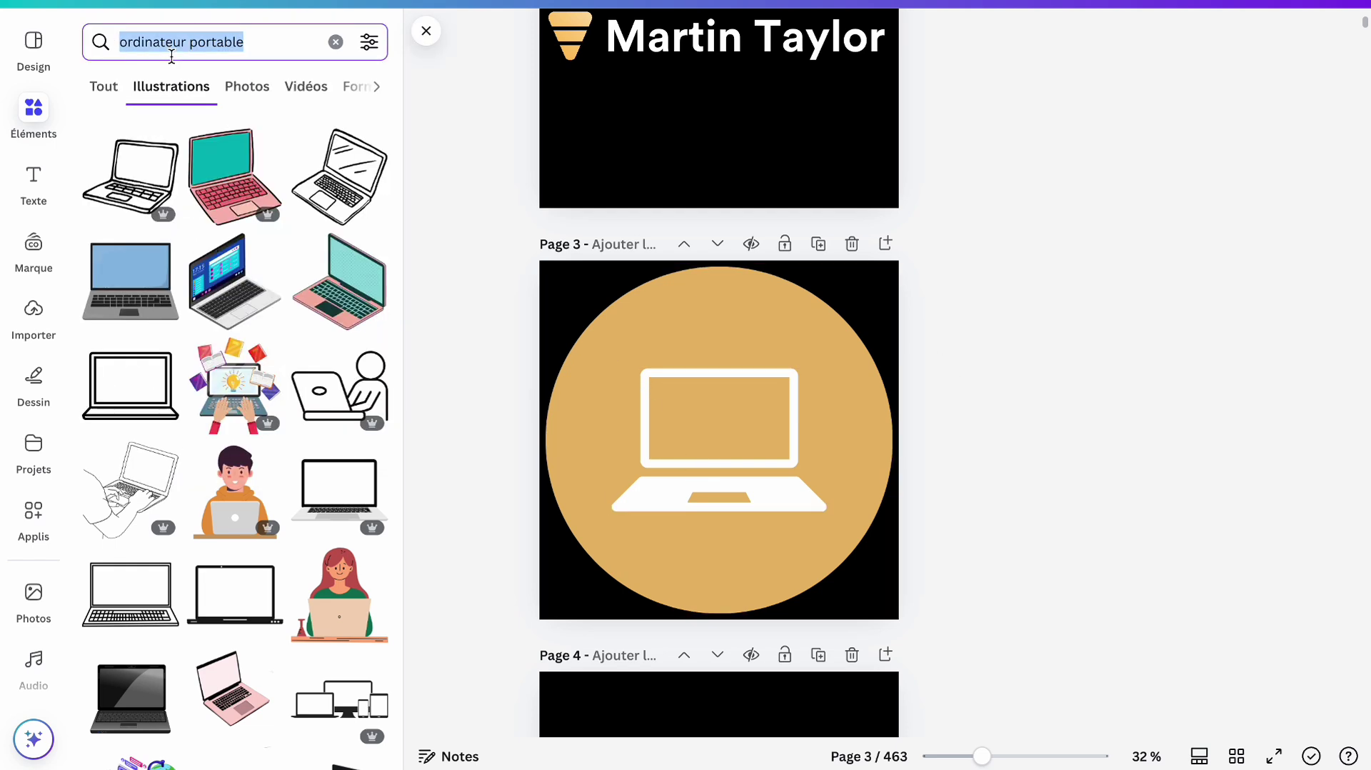
pyautogui.write('ombre ro')
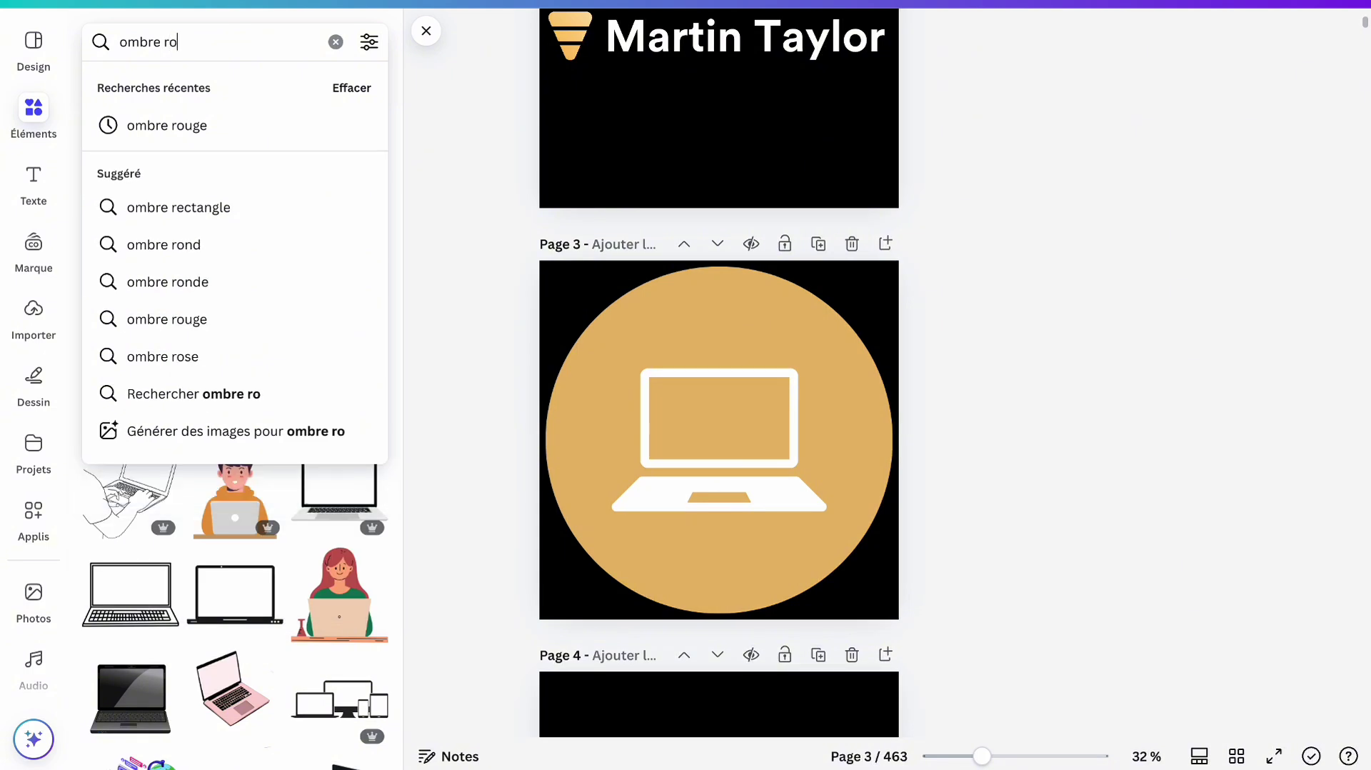
pyautogui.write('nde')
pyautogui.press('Return')
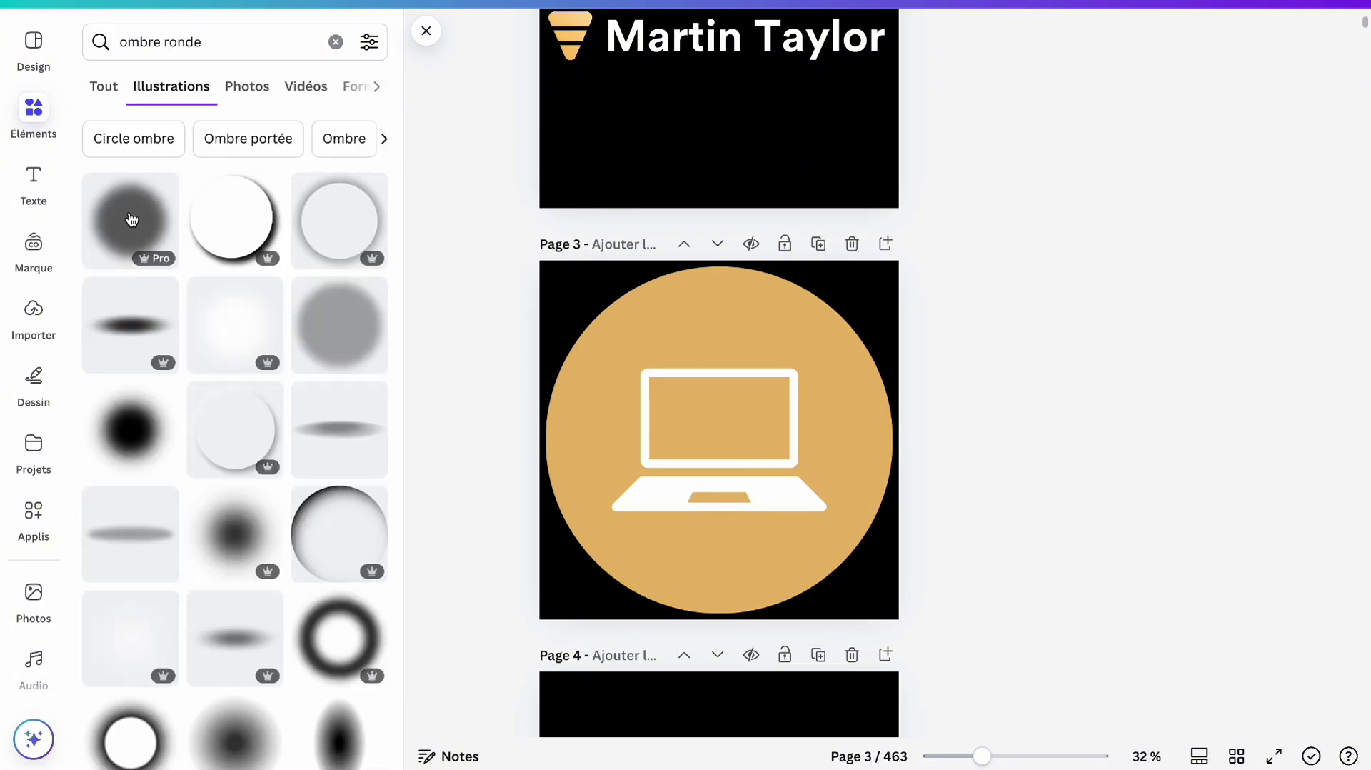
pyautogui.click(134, 235)
pyautogui.moveTo(769, 491); pyautogui.dragTo(939, 661)
pyautogui.moveTo(839, 560); pyautogui.dragTo(729, 493)
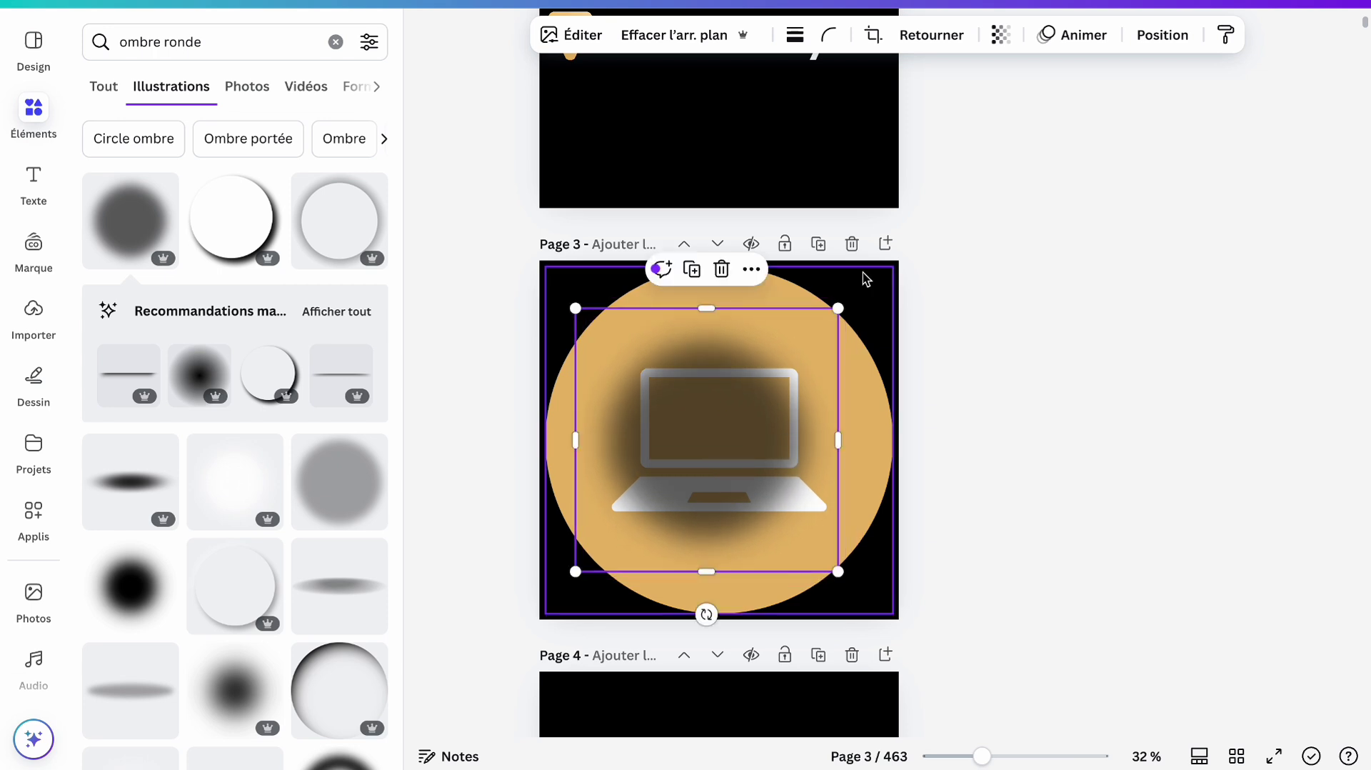
# - On a duplicate of page 3, shrink the circle, laptop and shadow together, centred, and remove the black page background
pyautogui.click(819, 245)
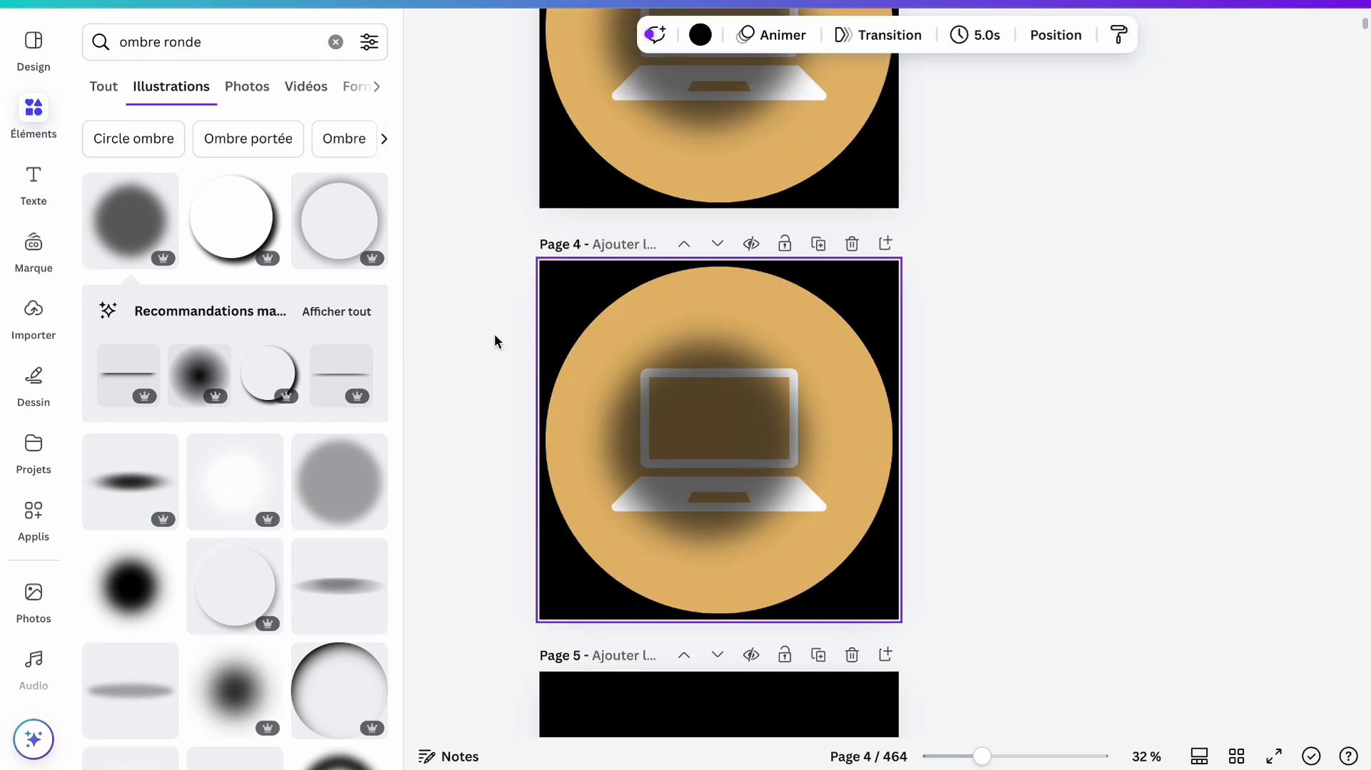
pyautogui.moveTo(495, 340); pyautogui.dragTo(621, 569)
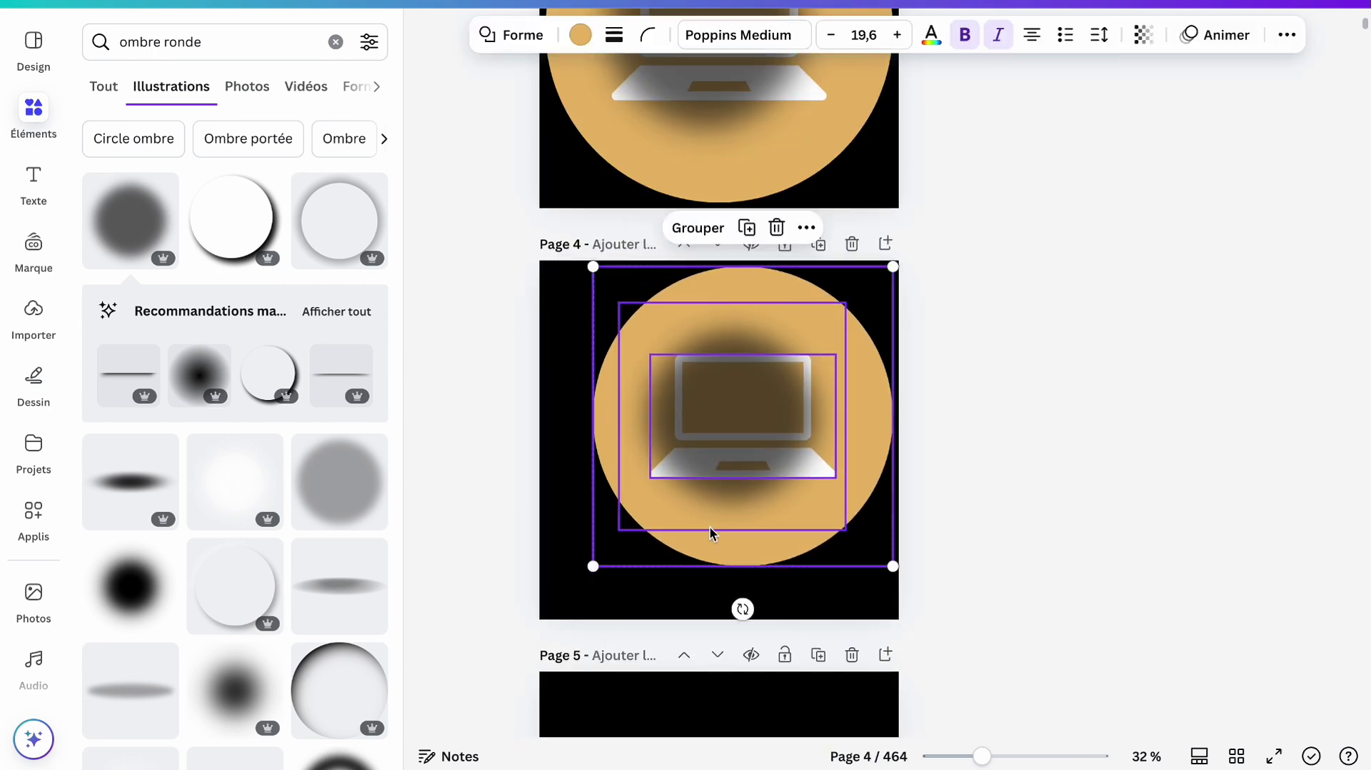
pyautogui.moveTo(714, 533); pyautogui.dragTo(685, 554)
pyautogui.click(562, 480)
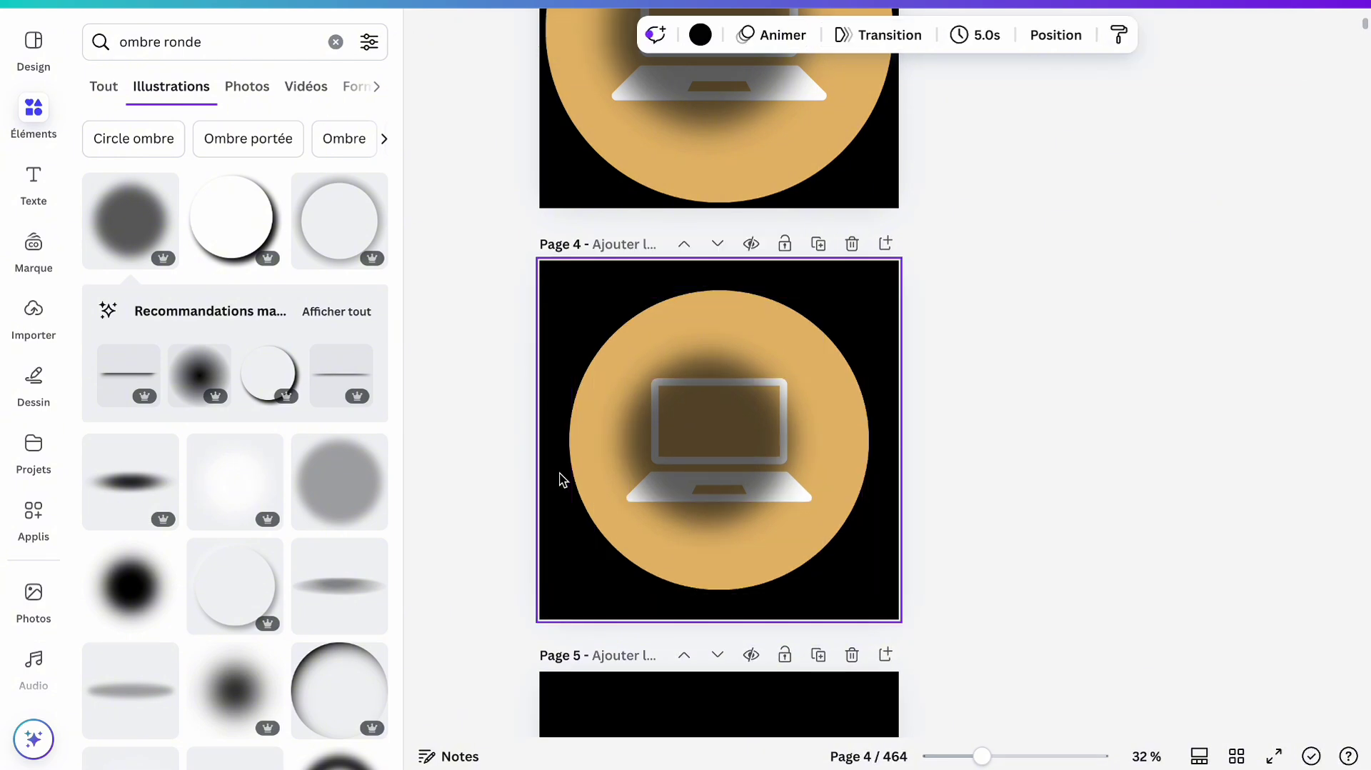
pyautogui.press('Delete')
# - Enlarge page 4's shadow to about the full page width, centred on the gold circle, and send it to the back
pyautogui.click(807, 522)
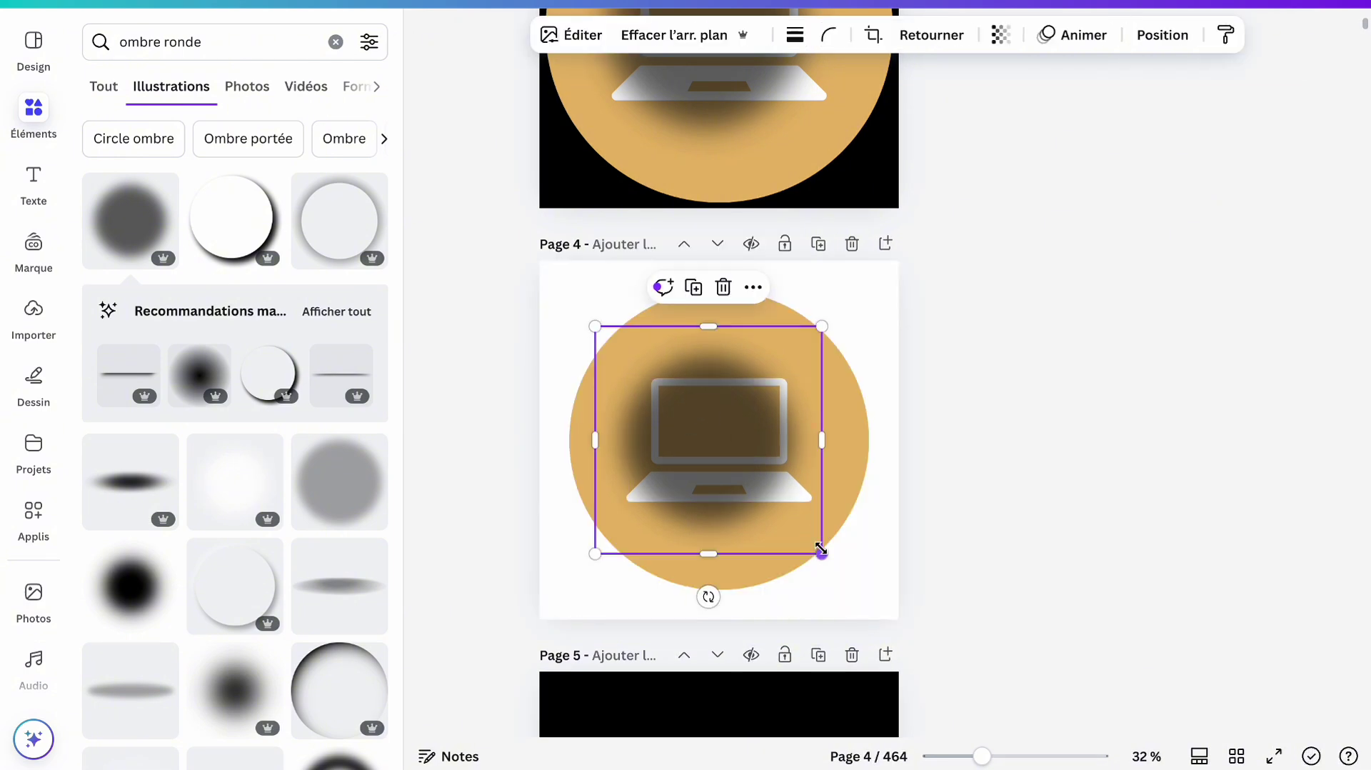
pyautogui.moveTo(822, 550); pyautogui.dragTo(946, 679)
pyautogui.moveTo(866, 597); pyautogui.dragTo(820, 547)
pyautogui.rightClick(757, 504)
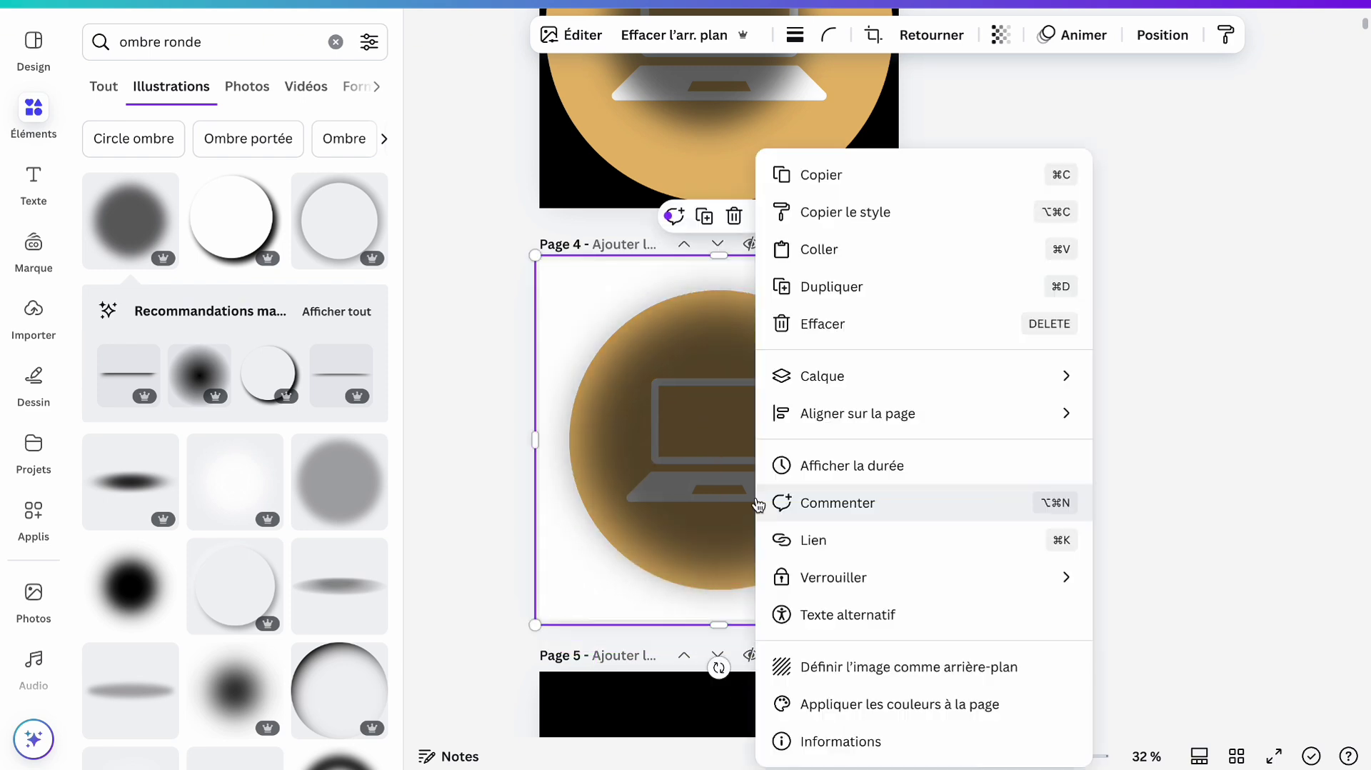
pyautogui.moveTo(840, 385)
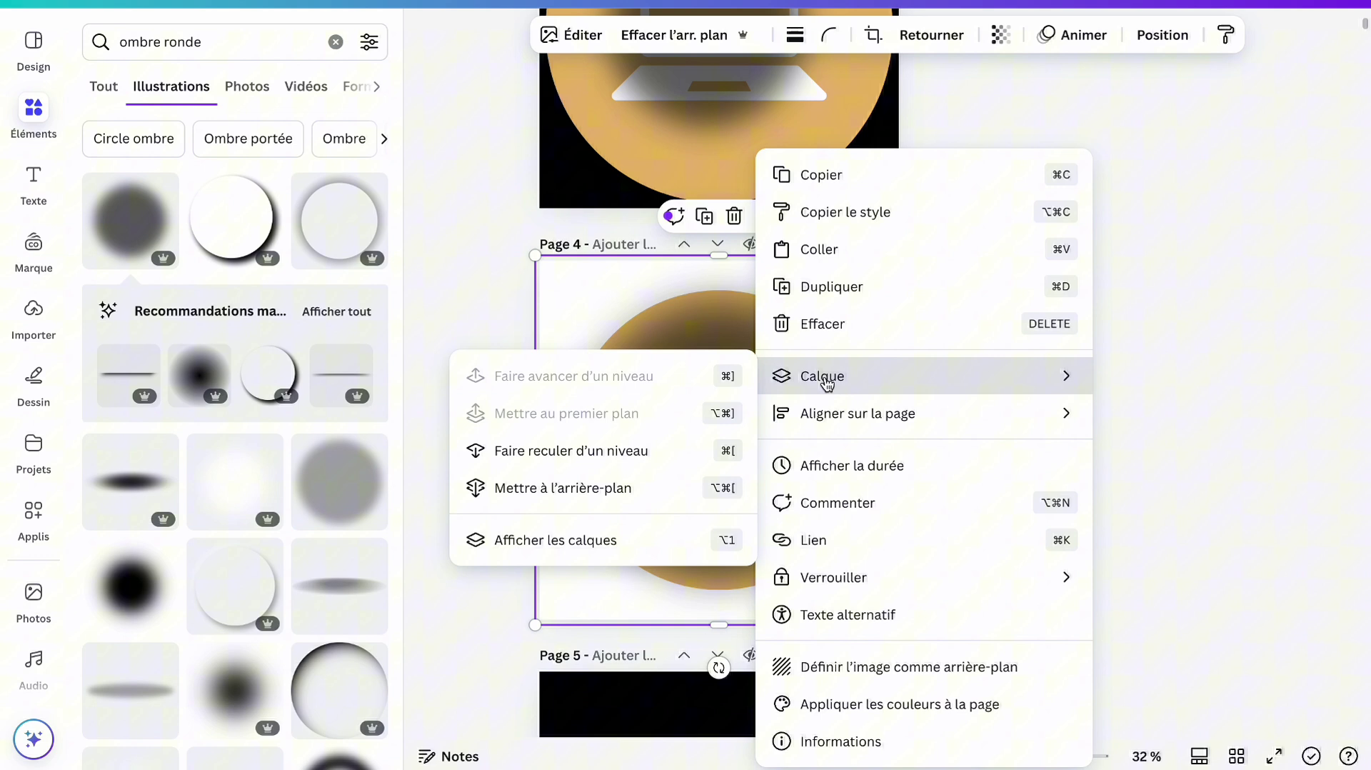
pyautogui.click(645, 485)
pyautogui.click(427, 384)
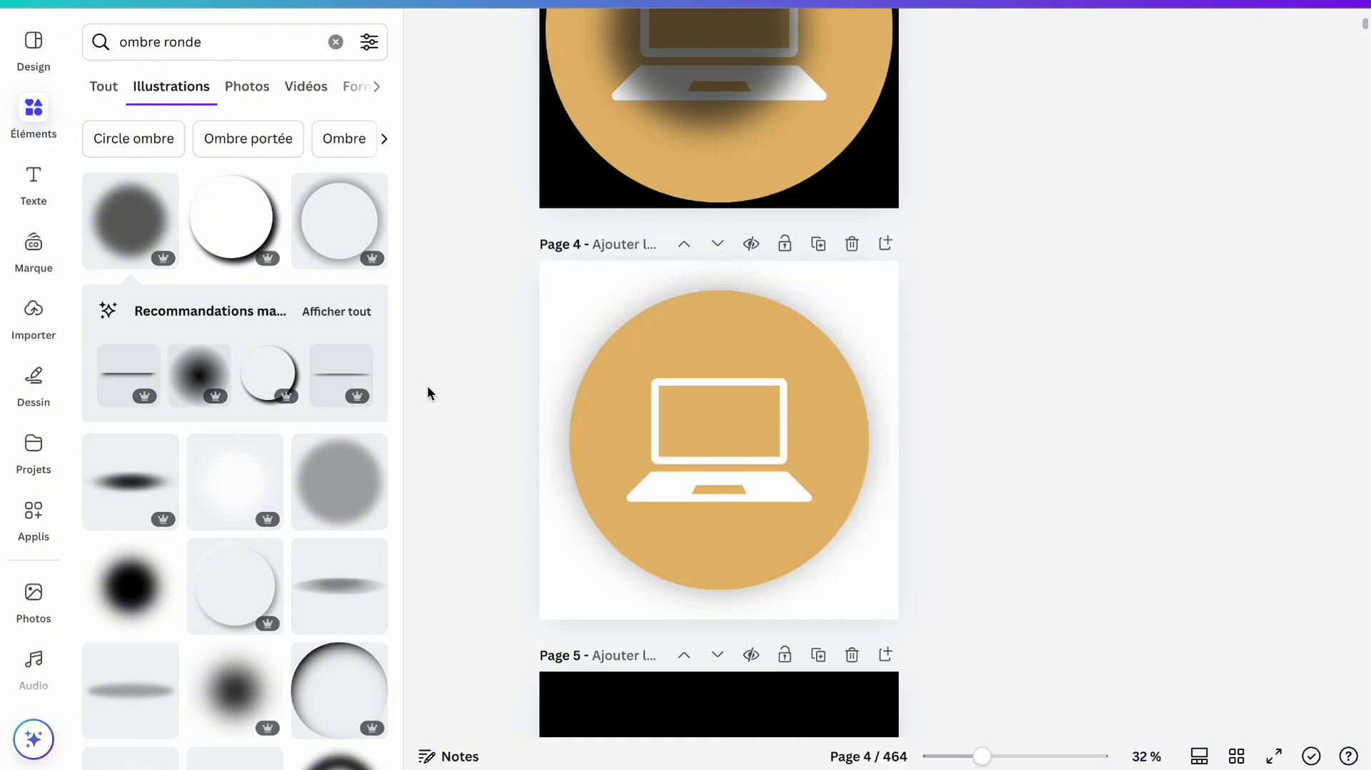
# - Delete the round shadow covering the laptop icon on page 3
pyautogui.scroll(2, 554, 294)
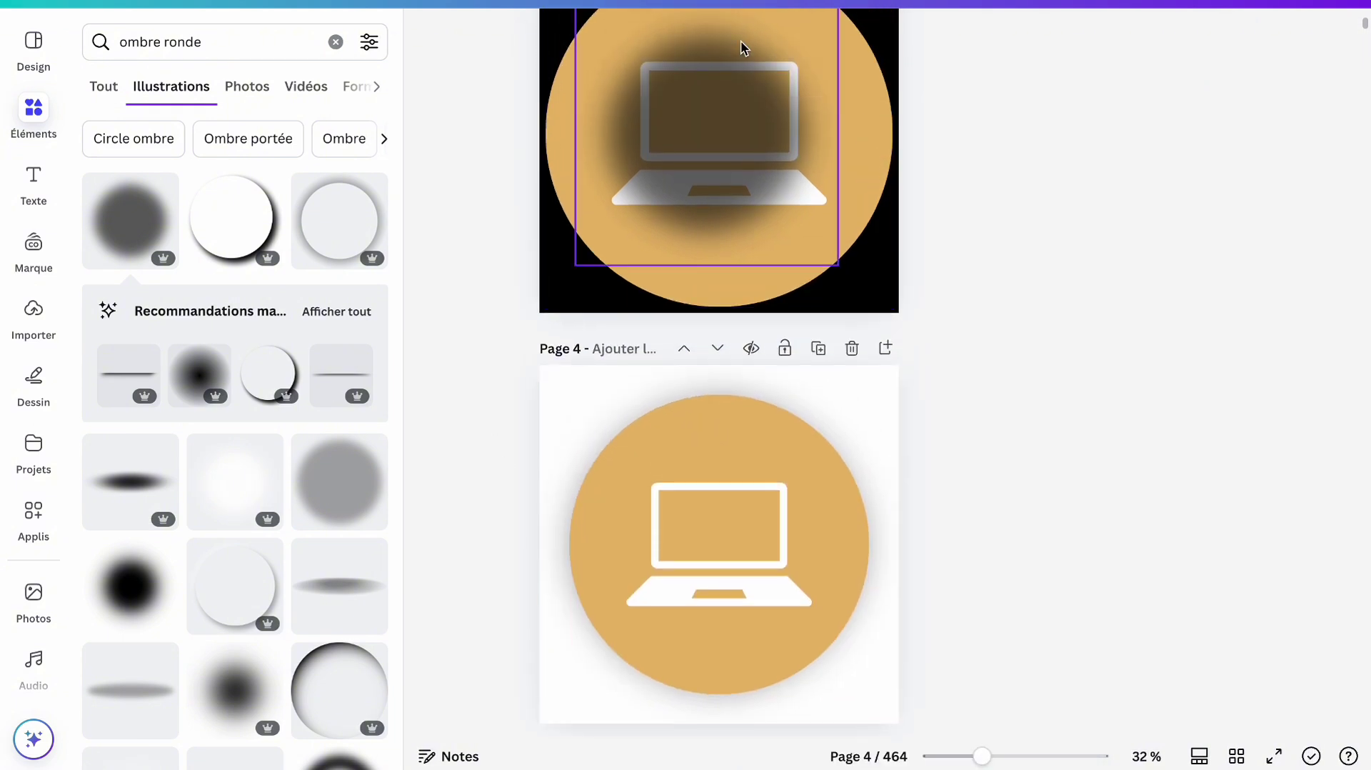
pyautogui.click(731, 95)
pyautogui.press('Delete')
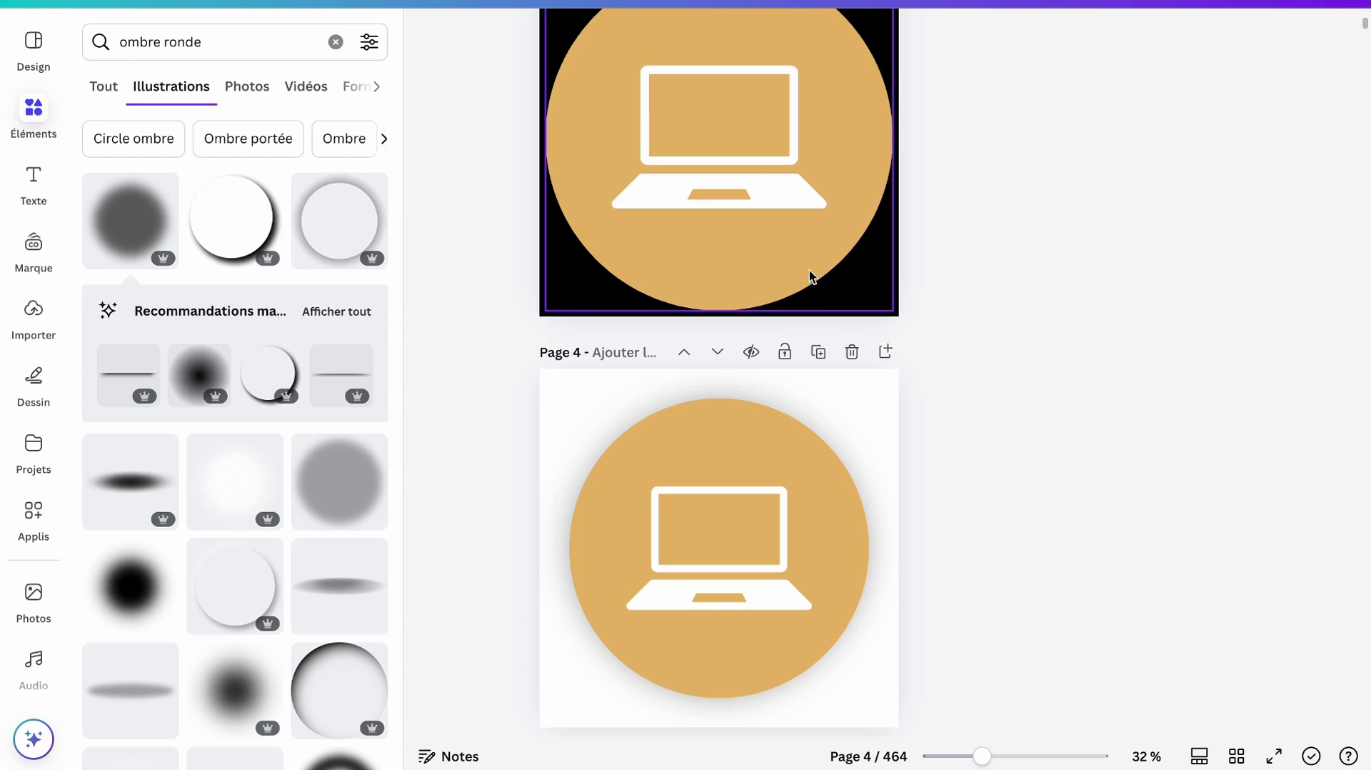
# - Give the gold circle on page 3 a thin solid border in a darker gold
pyautogui.scroll(5, 617, 293)
pyautogui.click(617, 293)
pyautogui.click(614, 36)
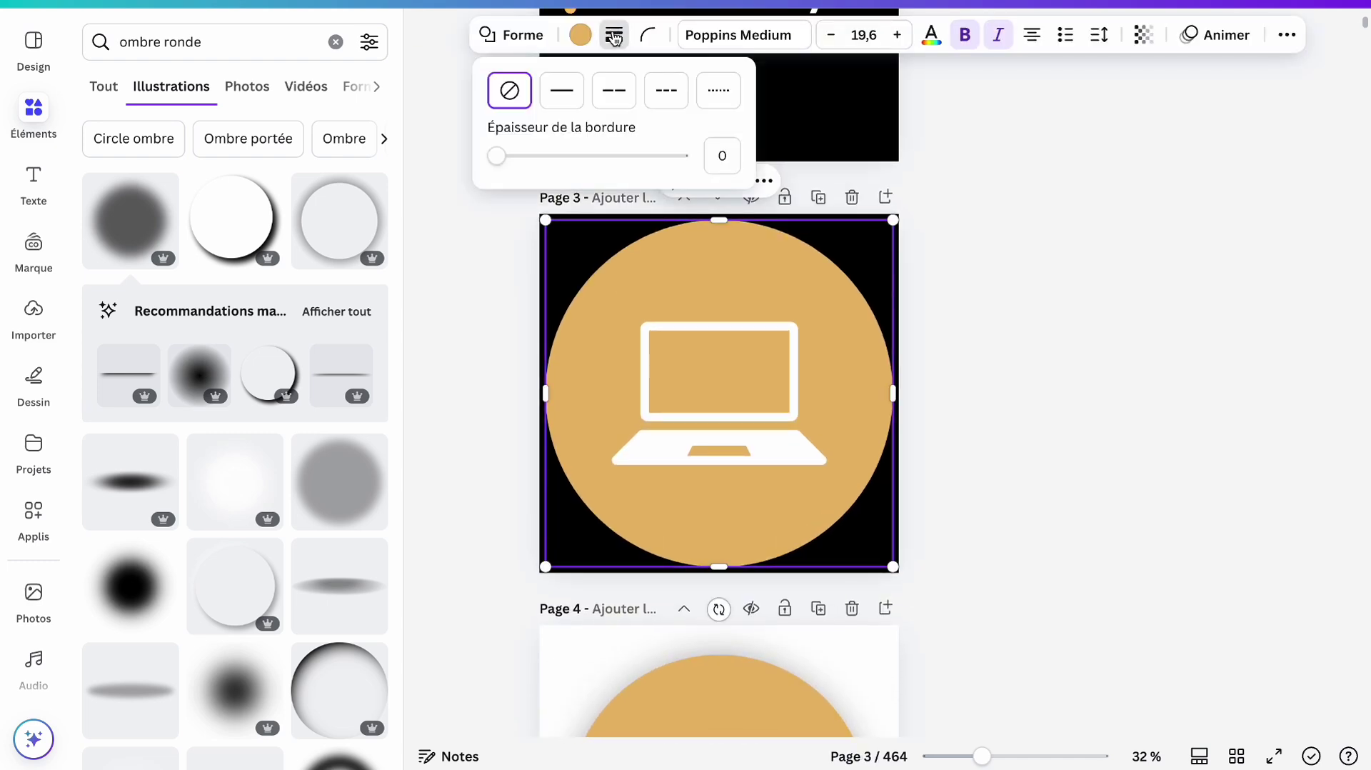
pyautogui.click(562, 90)
pyautogui.click(645, 34)
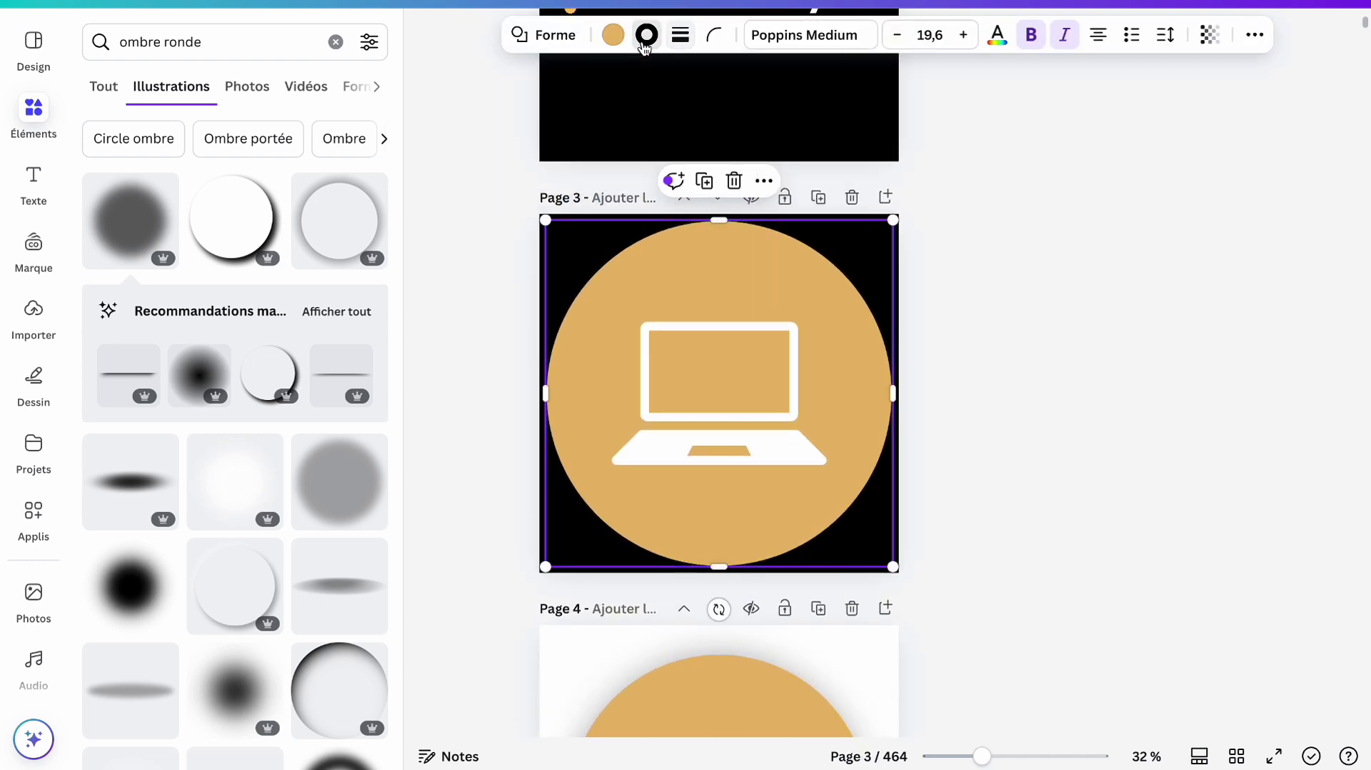
pyautogui.scroll(-10, 352, 206)
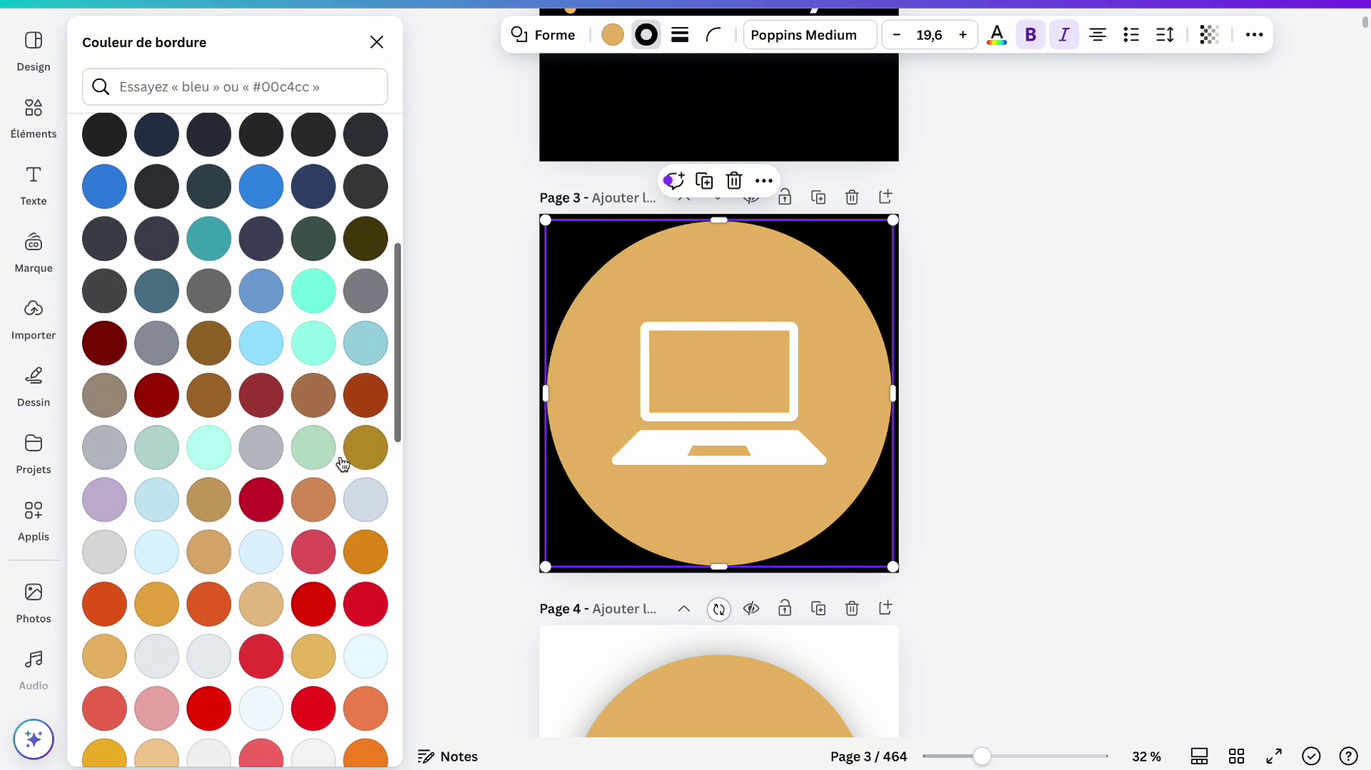
pyautogui.click(362, 454)
pyautogui.click(475, 379)
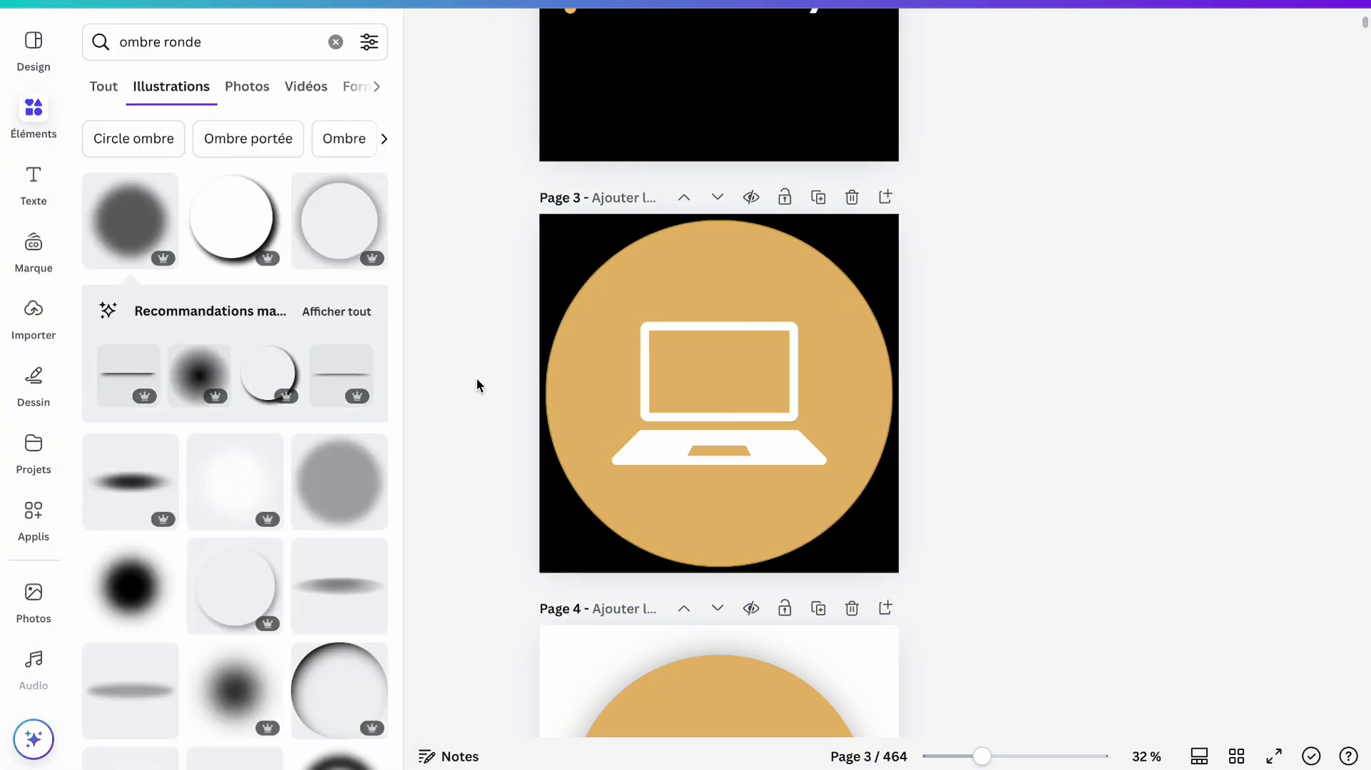
pyautogui.scroll(-6, 1072, 343)
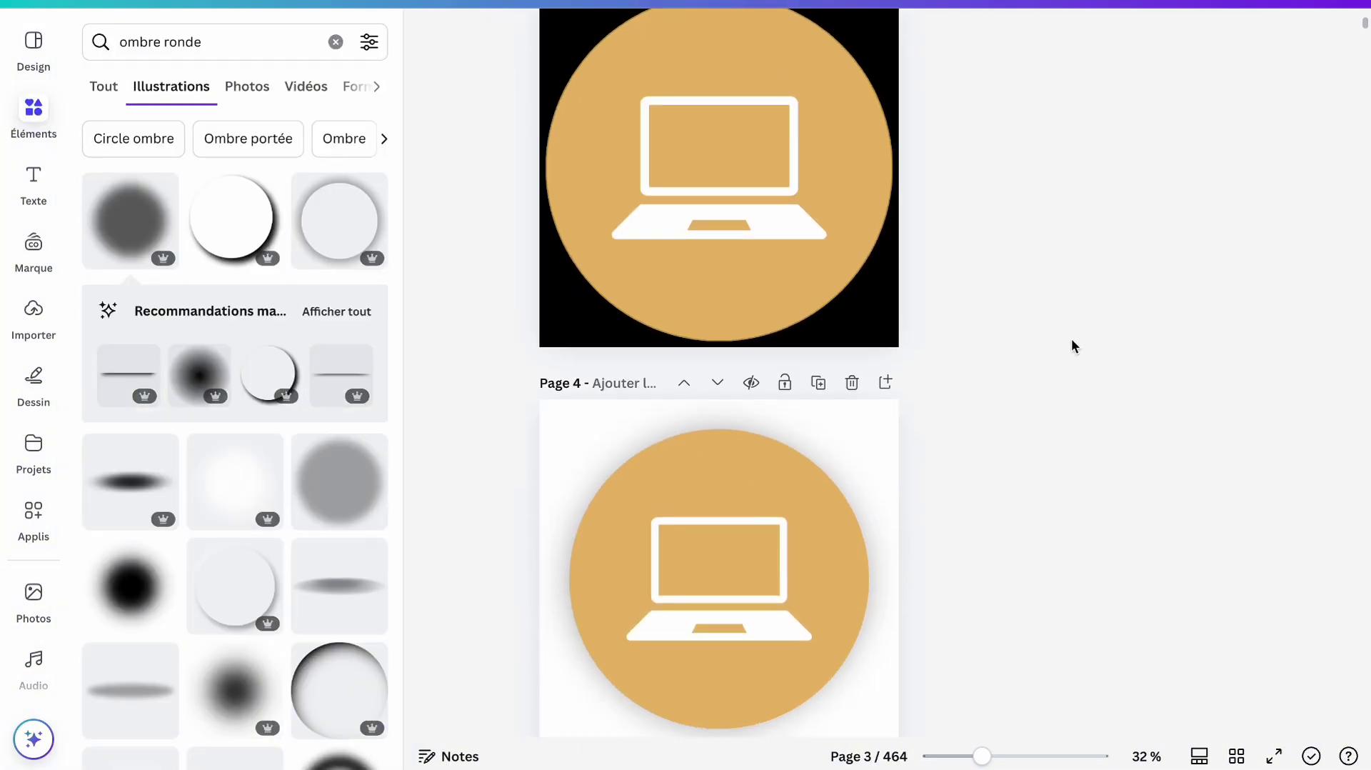
pyautogui.scroll(6, 1071, 346)
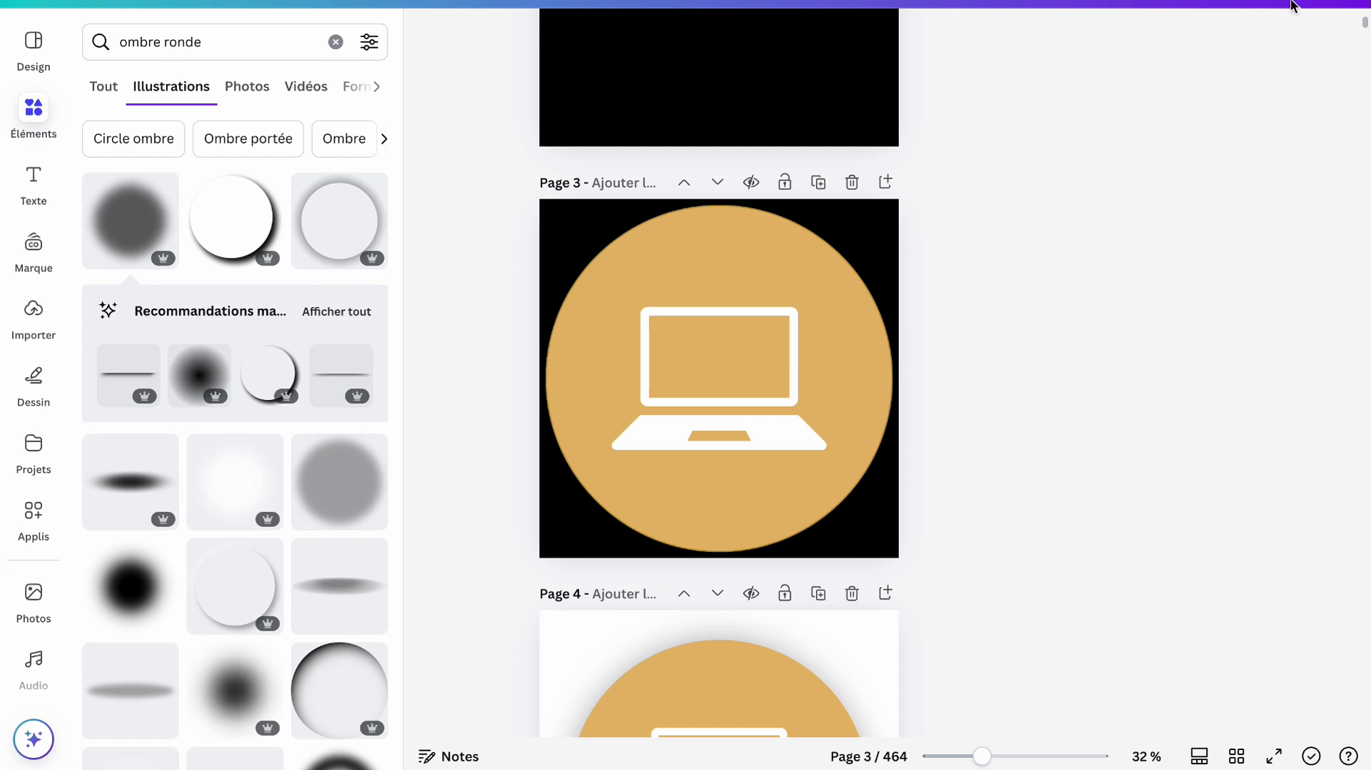
# - Switch to the landing page editor and replace the icon beside "100% en ligne" with the uploaded file Icone2.png
pyautogui.click(1293, 5)
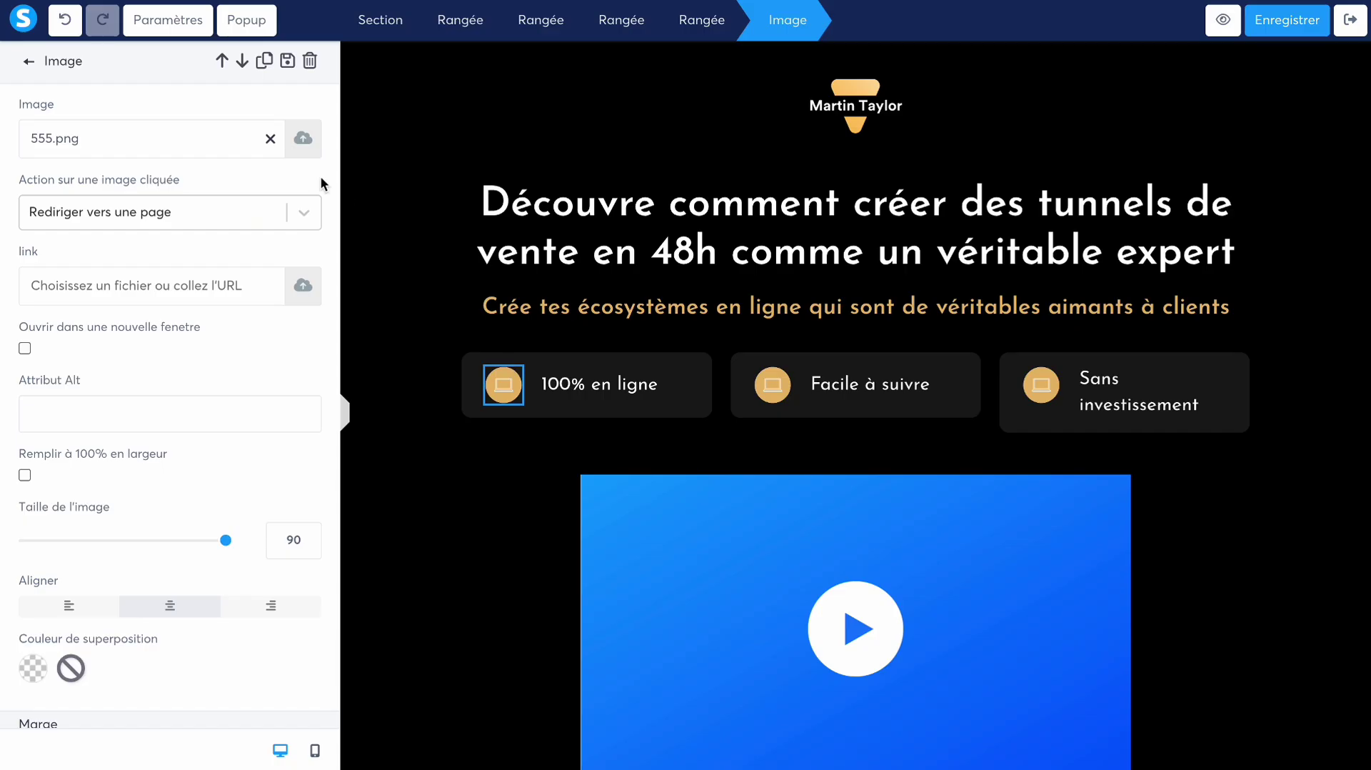
pyautogui.click(303, 138)
pyautogui.click(704, 452)
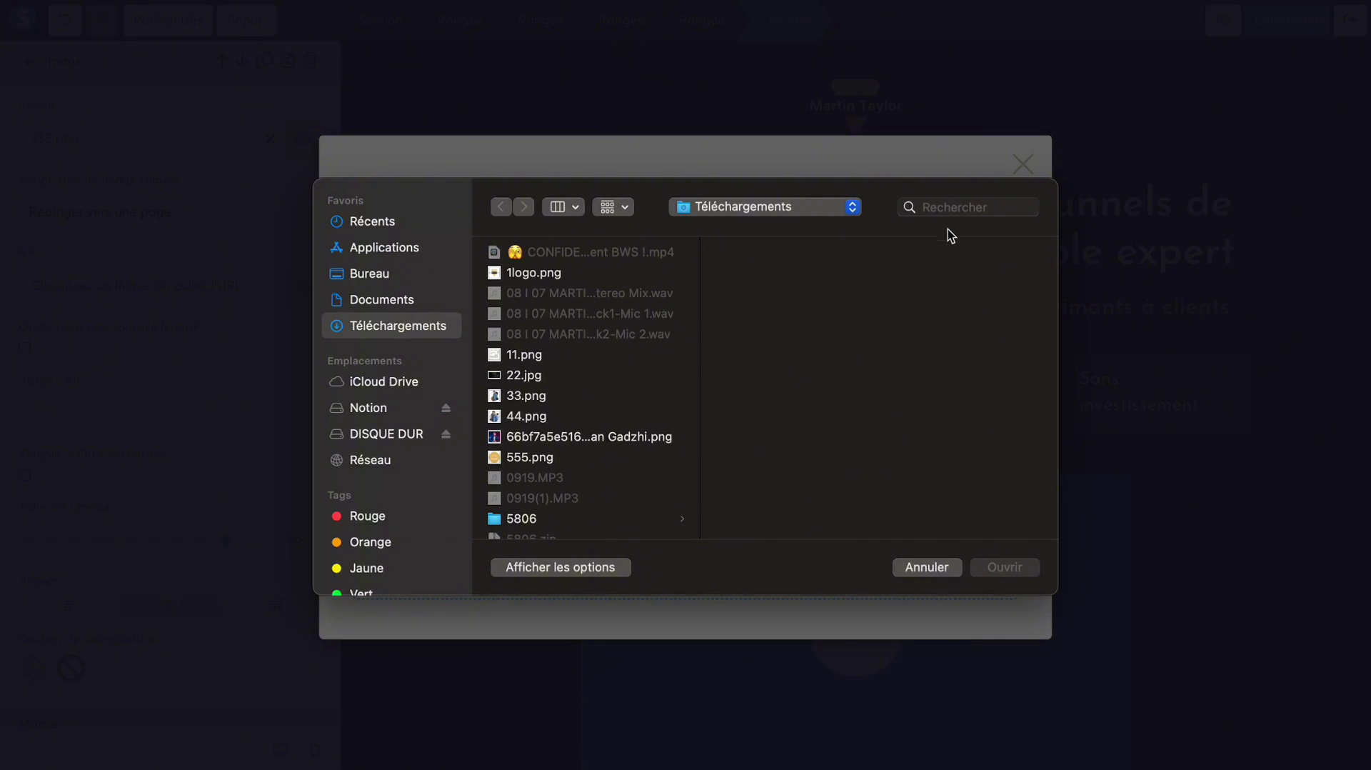
pyautogui.click(959, 210)
pyautogui.write('icon')
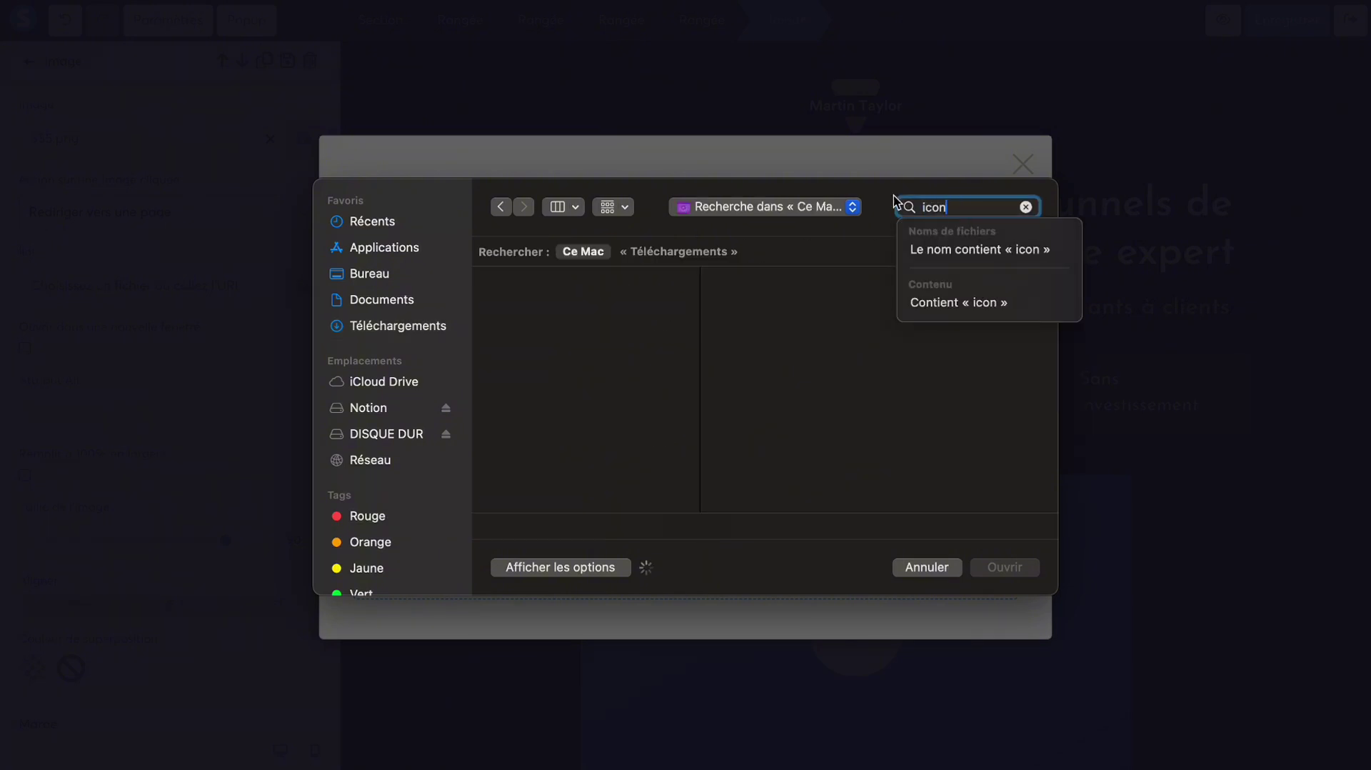
pyautogui.click(580, 309)
pyautogui.click(1008, 567)
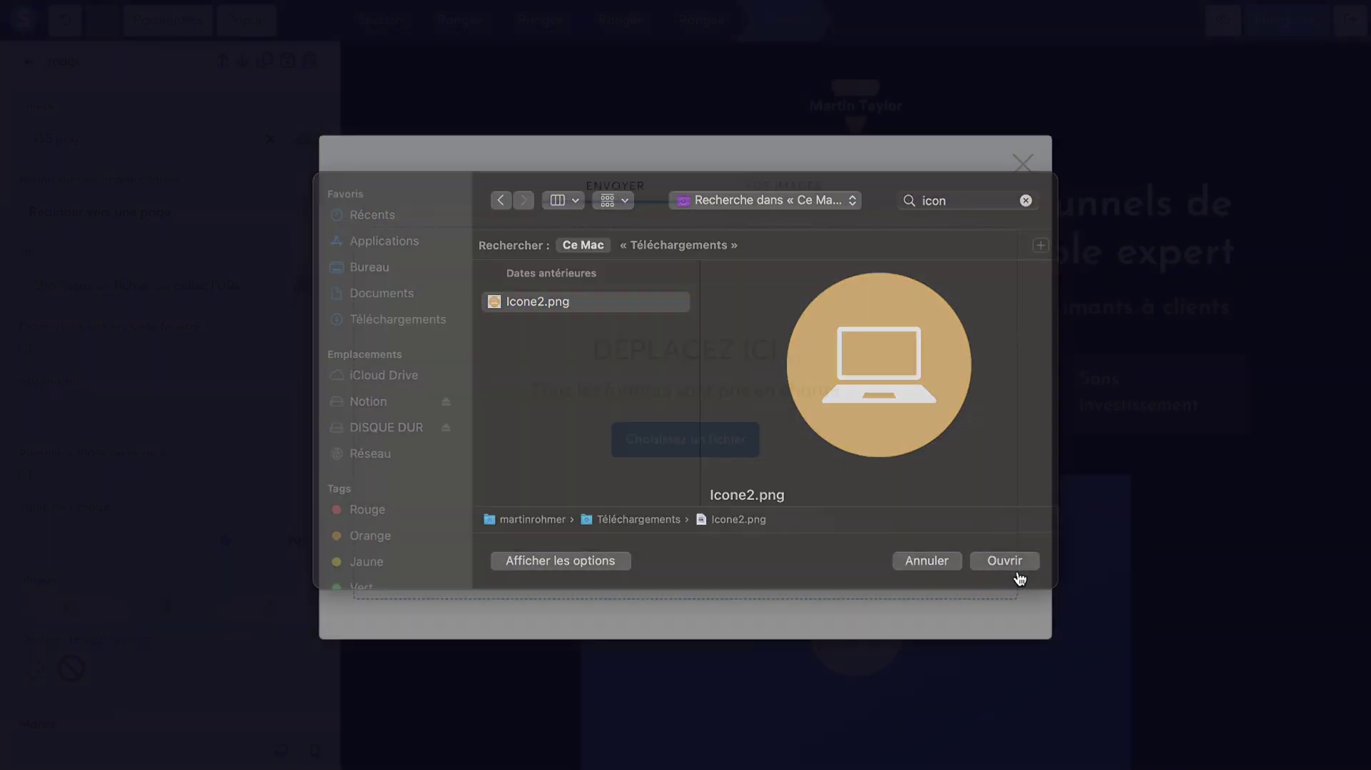
pyautogui.click(994, 645)
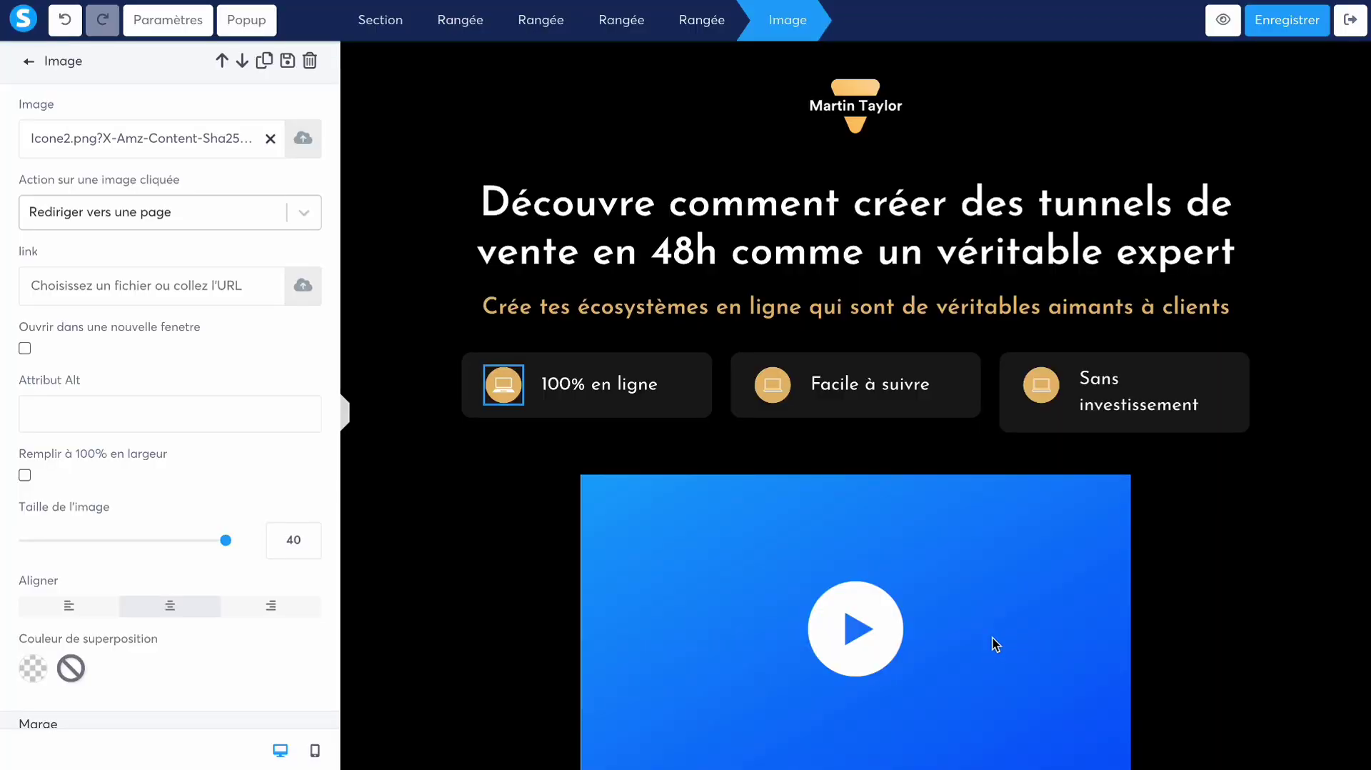
pyautogui.click(599, 503)
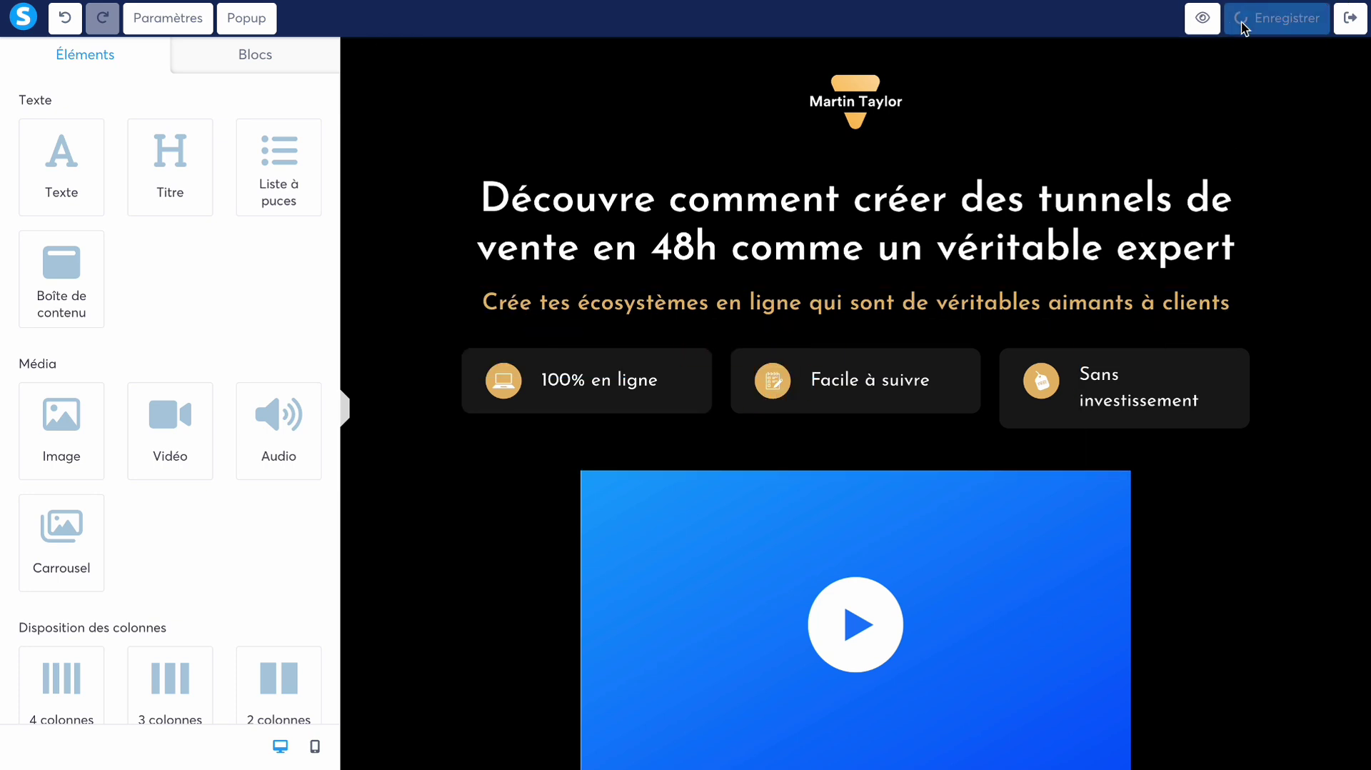
# - Preview the landing page and check it from the header down to the presenter section
pyautogui.click(1223, 19)
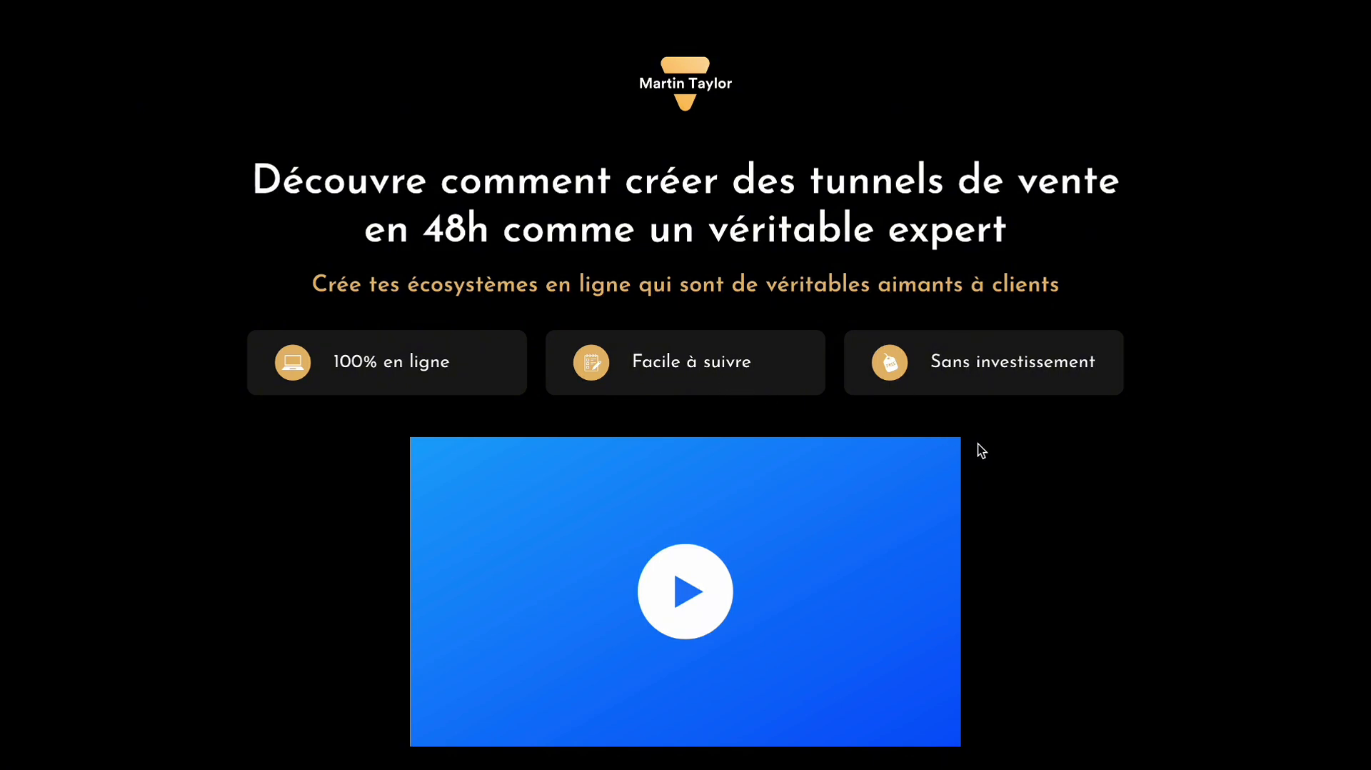
pyautogui.scroll(-10, 874, 193)
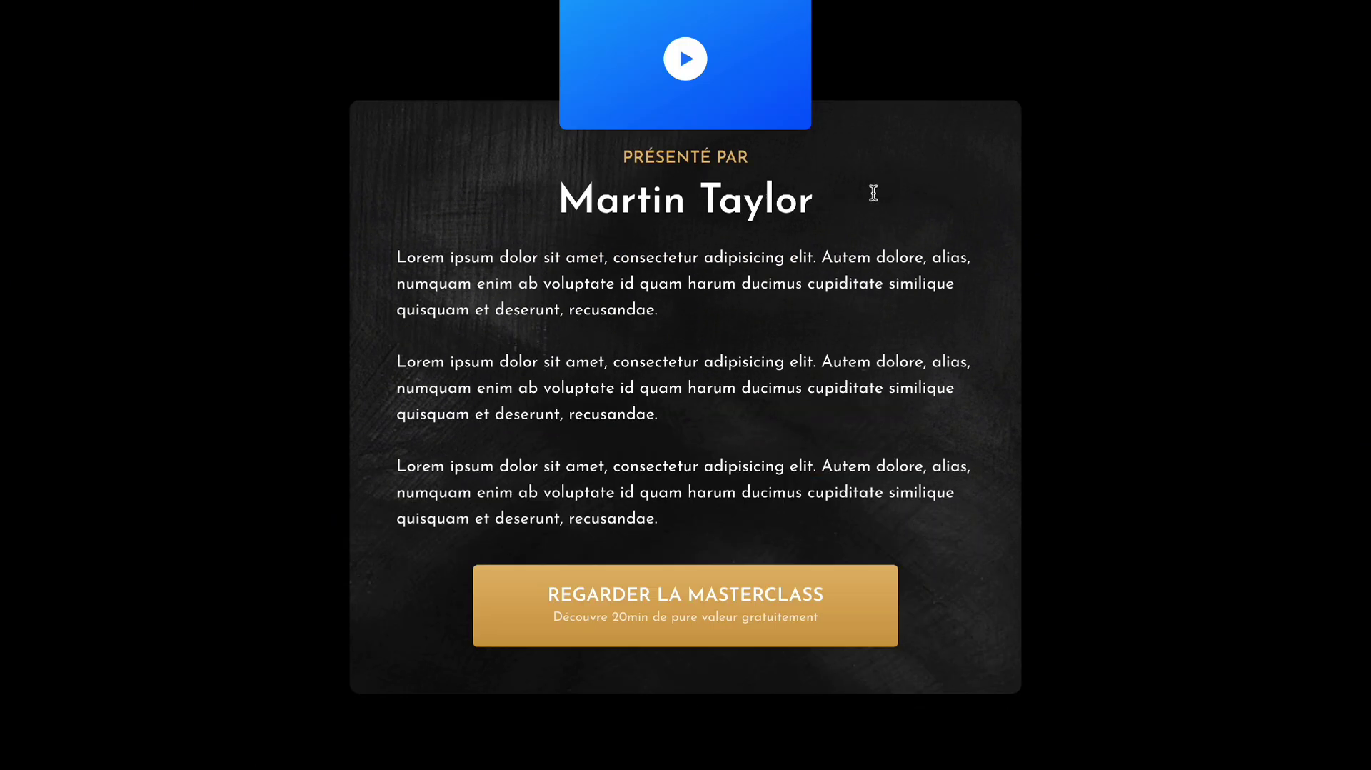
pyautogui.scroll(10, 874, 191)
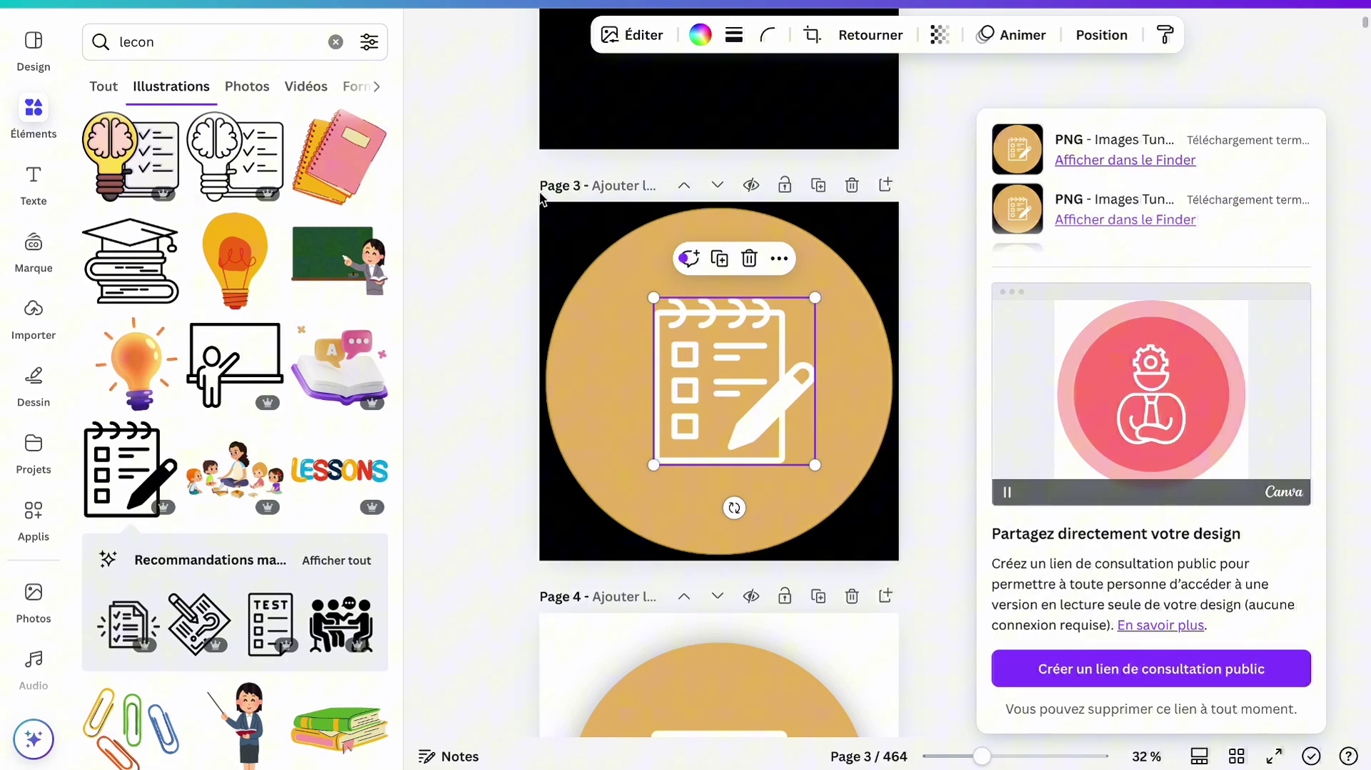
# - Bring up the blank black Canva design, and copy the gold subtitle's hex colour E7B96A from the landing page editor
pyautogui.click(514, 175)
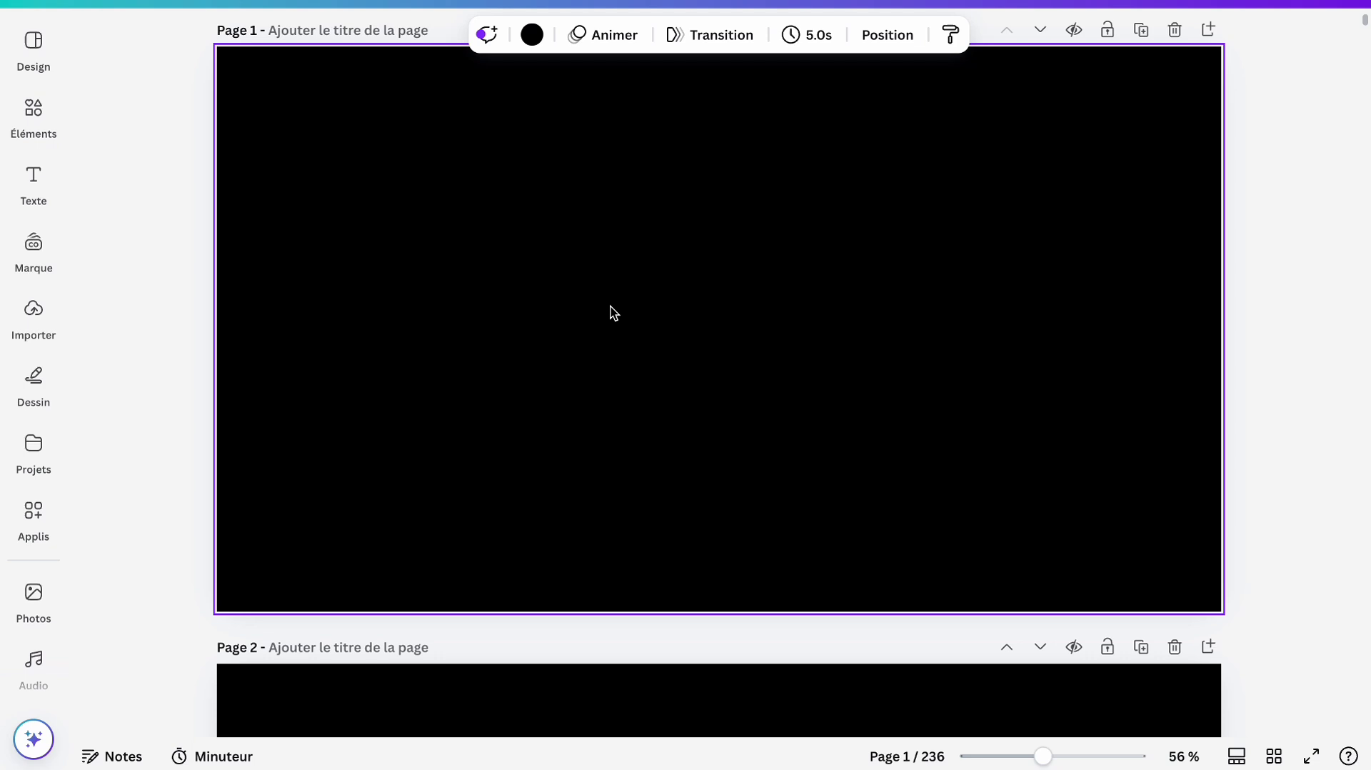
pyautogui.scroll(1, 613, 312)
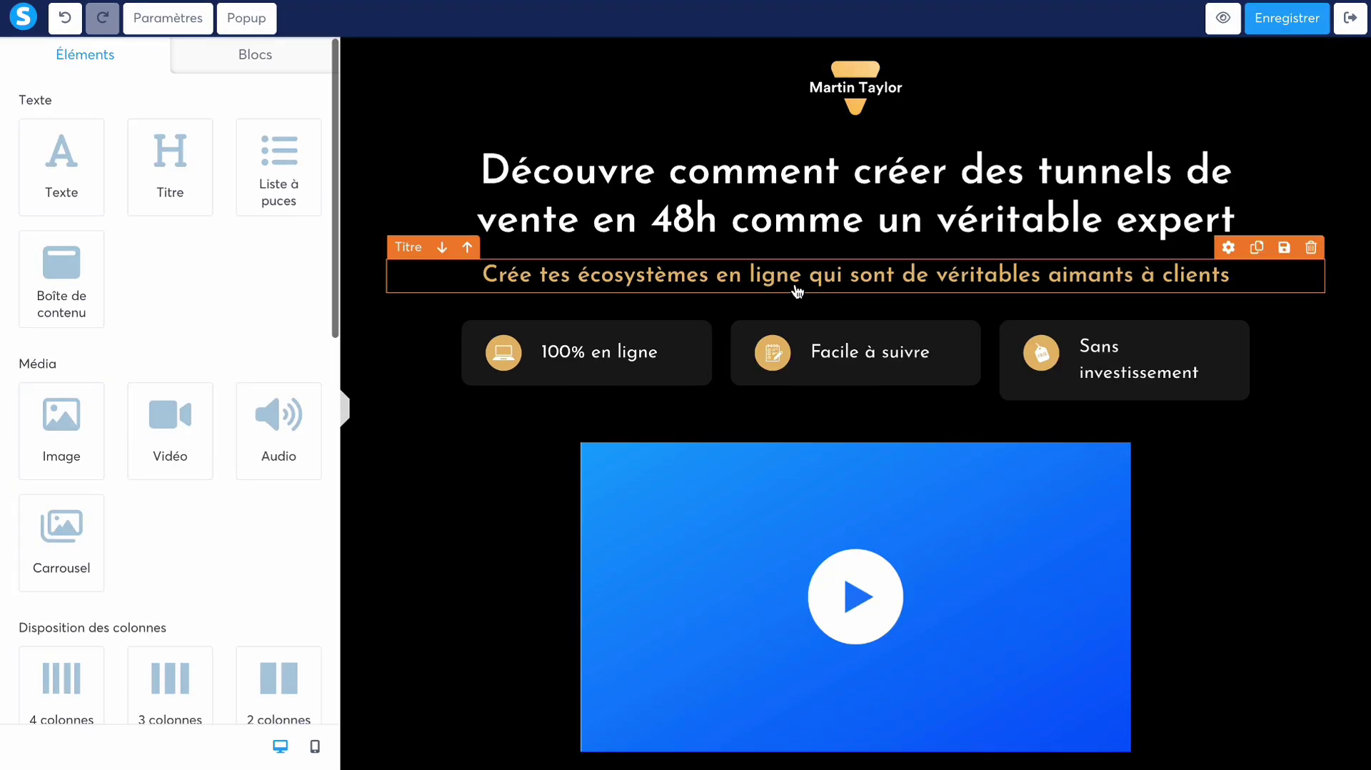
pyautogui.click(798, 291)
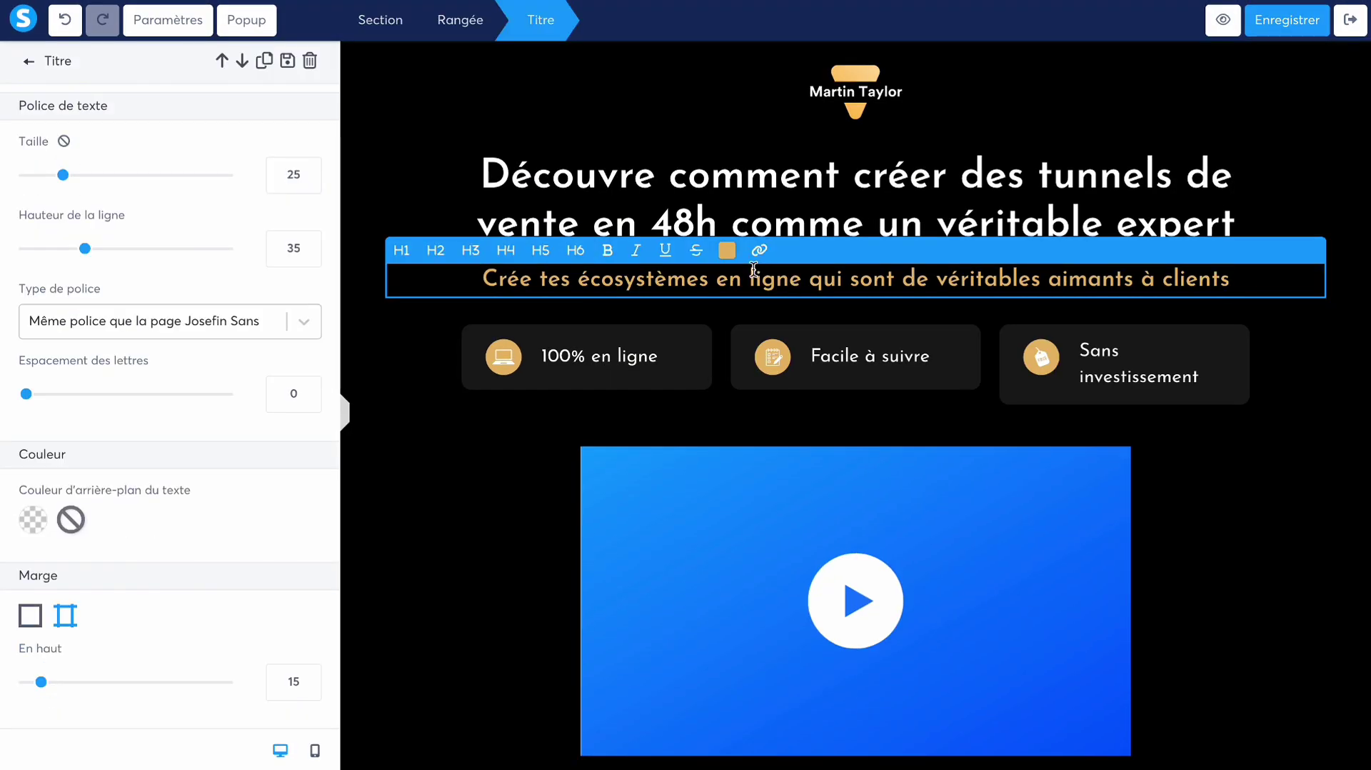
pyautogui.click(726, 251)
pyautogui.rightClick(781, 266)
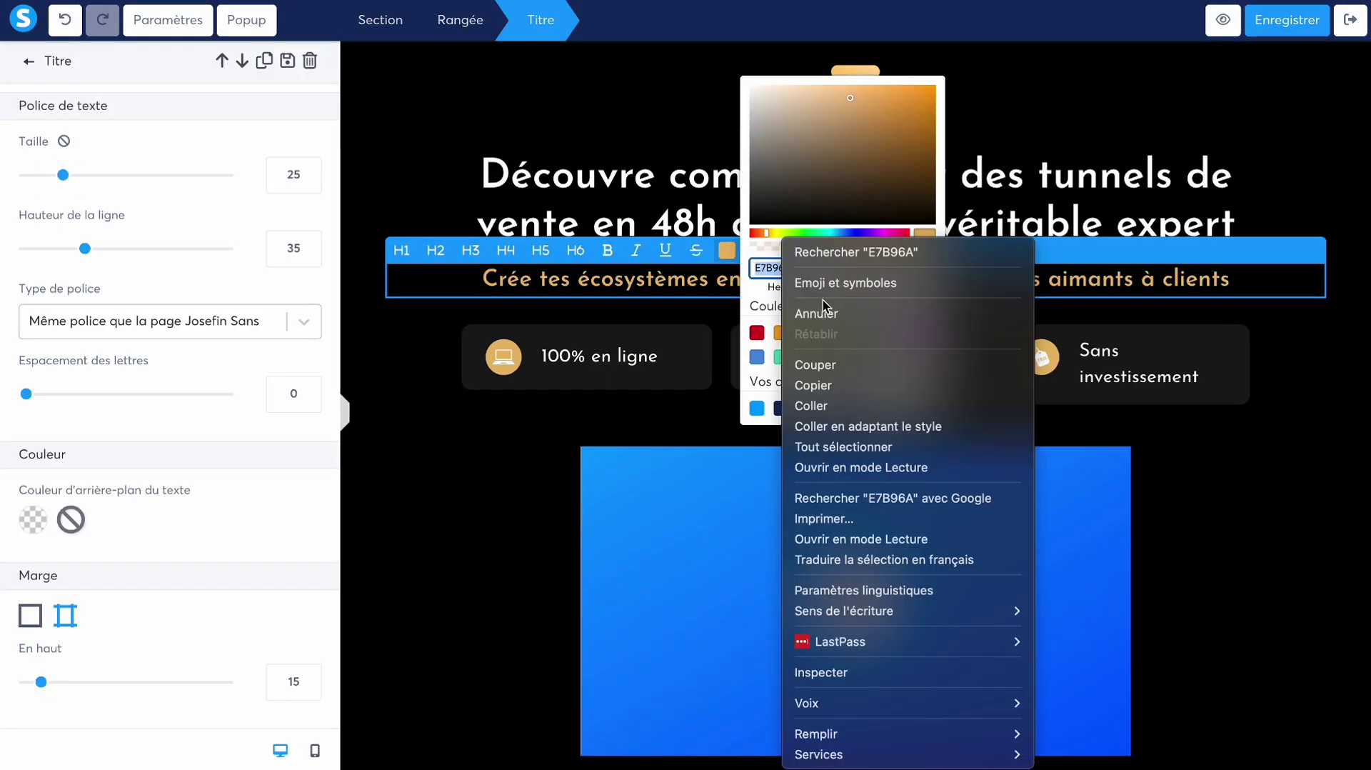
pyautogui.click(658, 431)
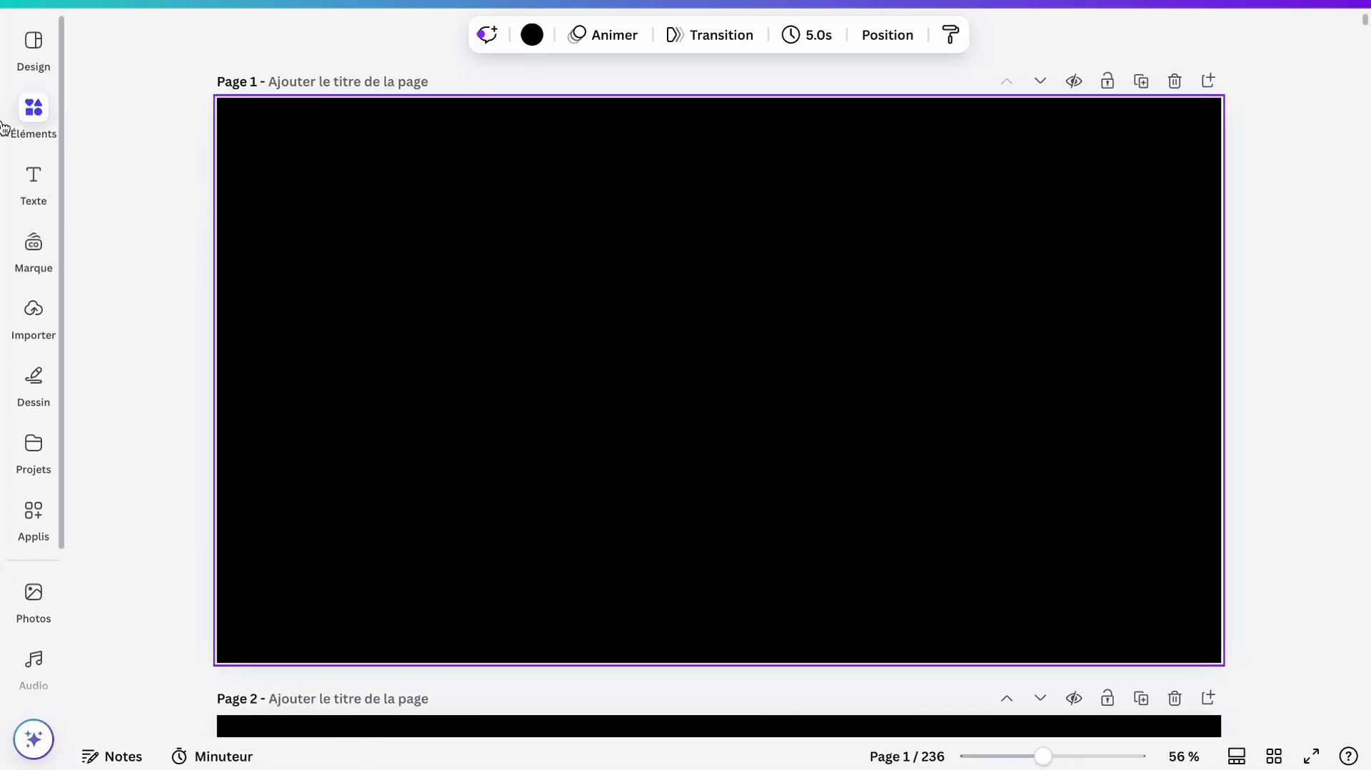
# - Search the elements for "cercle flou", restrict the results to illustrations, and add the blue-and-yellow blurred circle to page 1
pyautogui.click(34, 114)
pyautogui.click(233, 54)
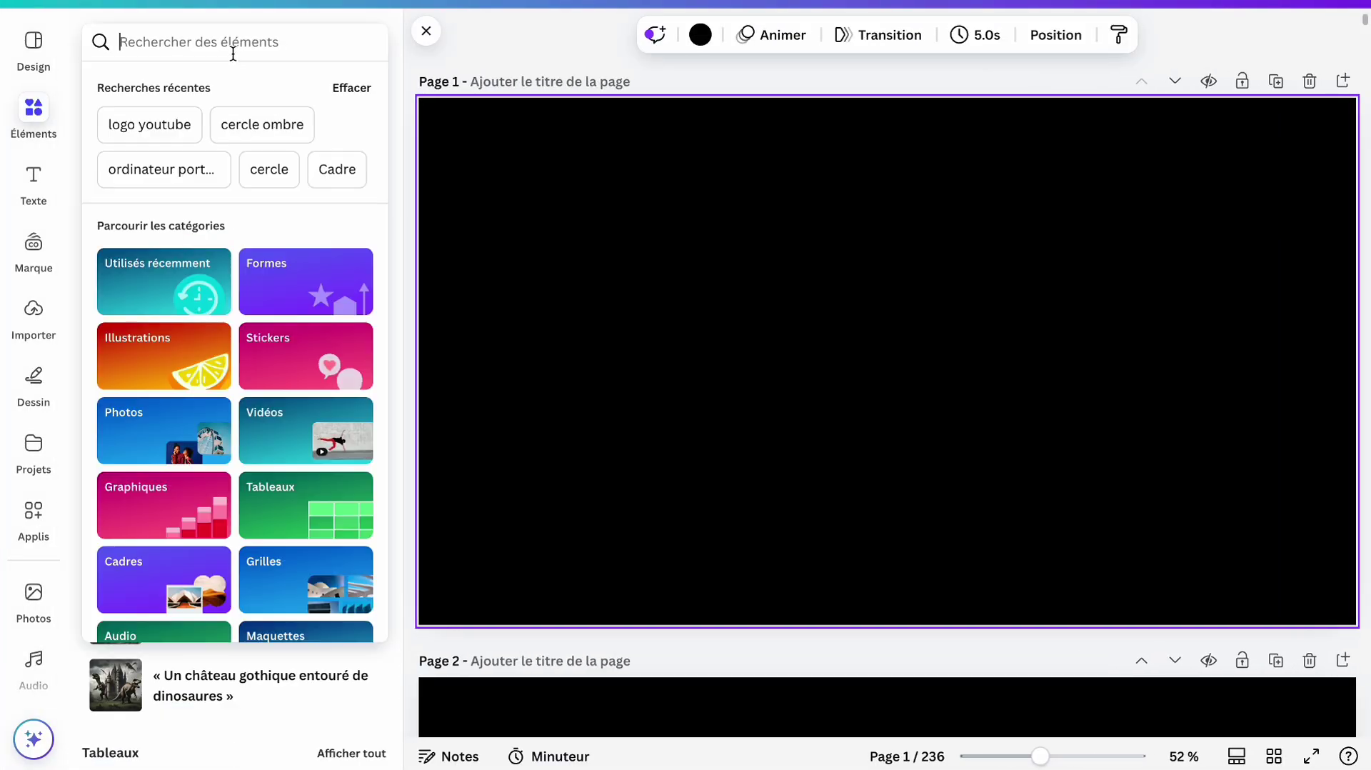
pyautogui.write('cercle ')
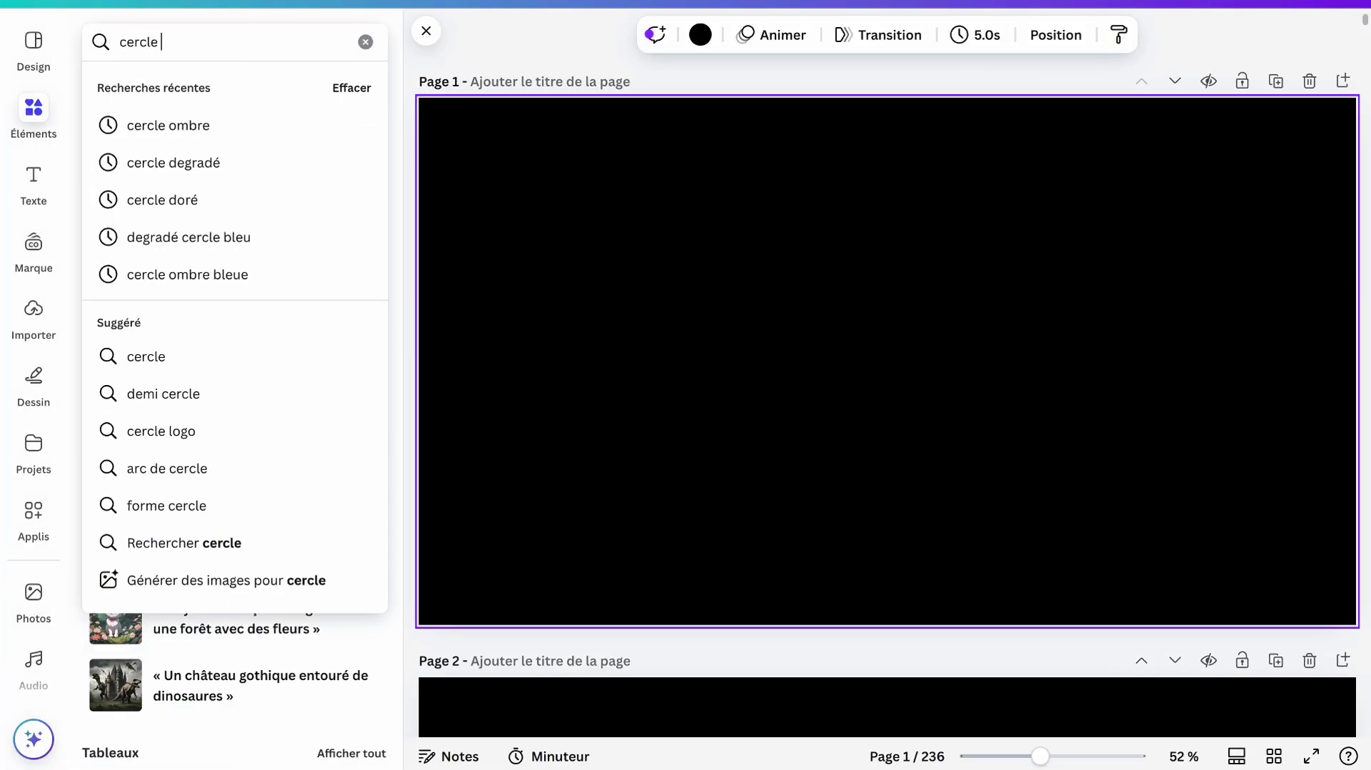
pyautogui.write('flou')
pyautogui.press('Return')
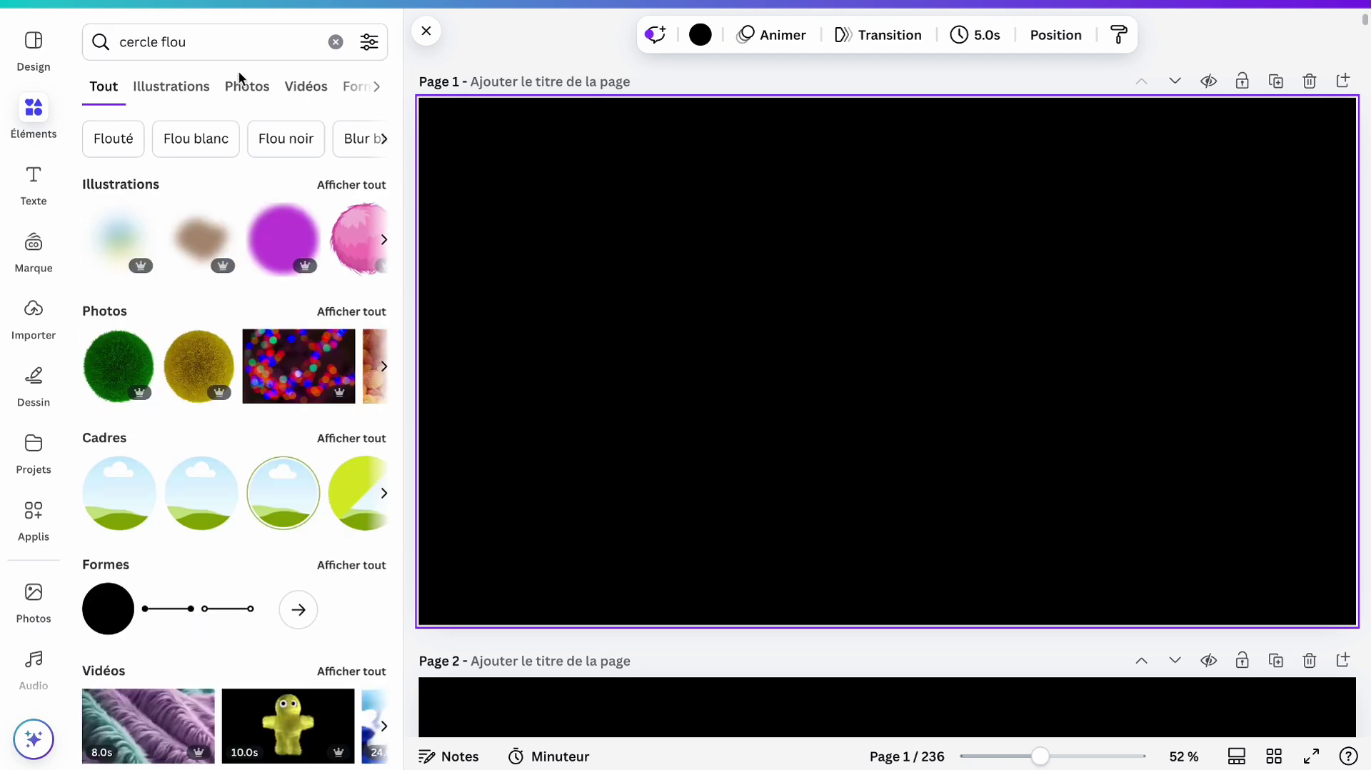
pyautogui.click(187, 90)
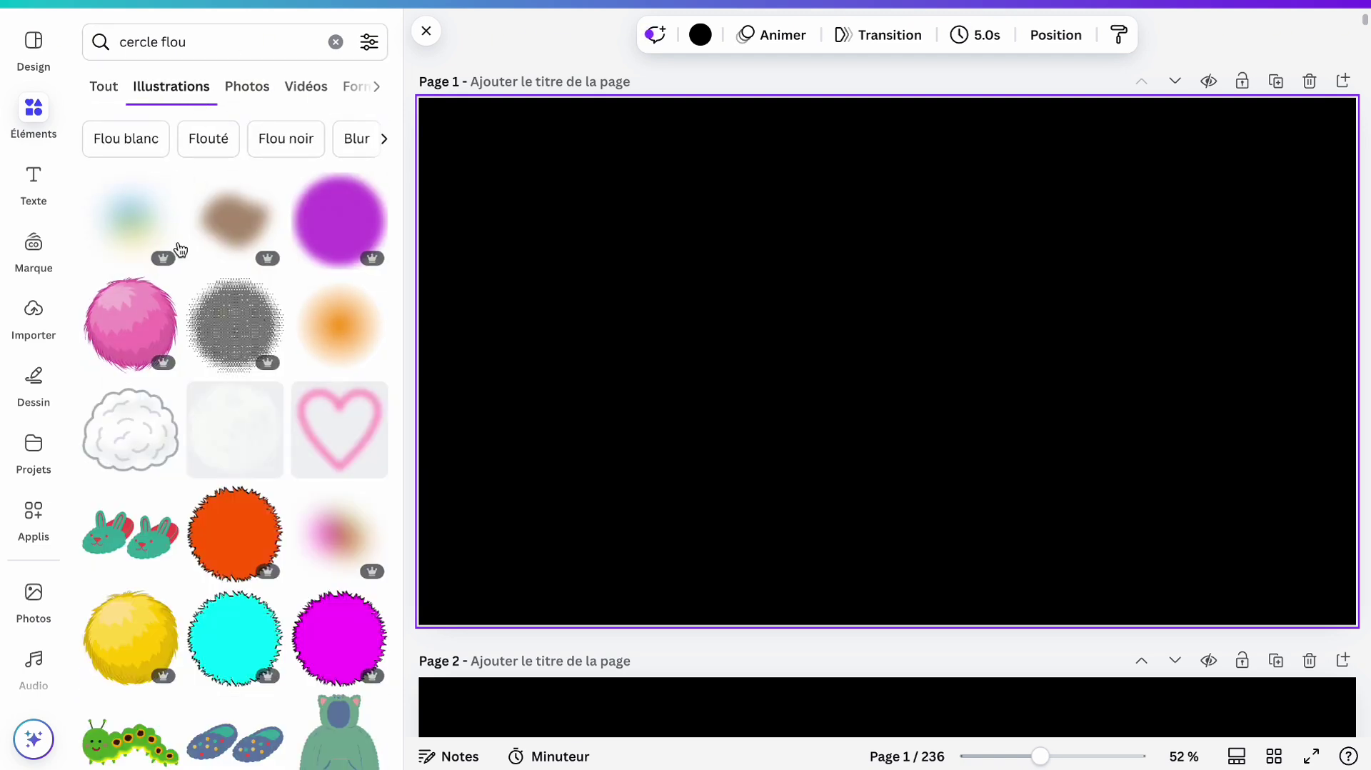
pyautogui.click(142, 236)
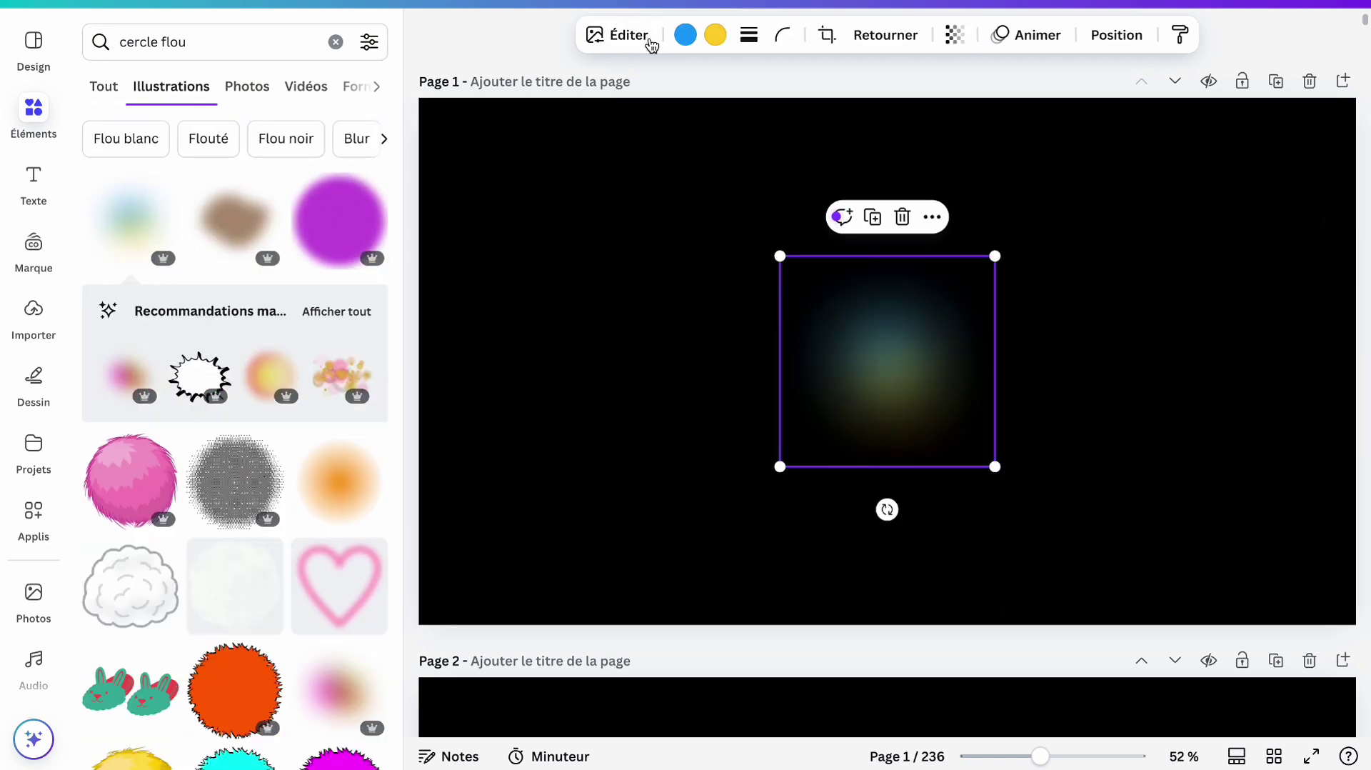
# - Change both the blue and the yellow colour of the blurred circle to #E7B96A
pyautogui.click(685, 35)
pyautogui.click(104, 184)
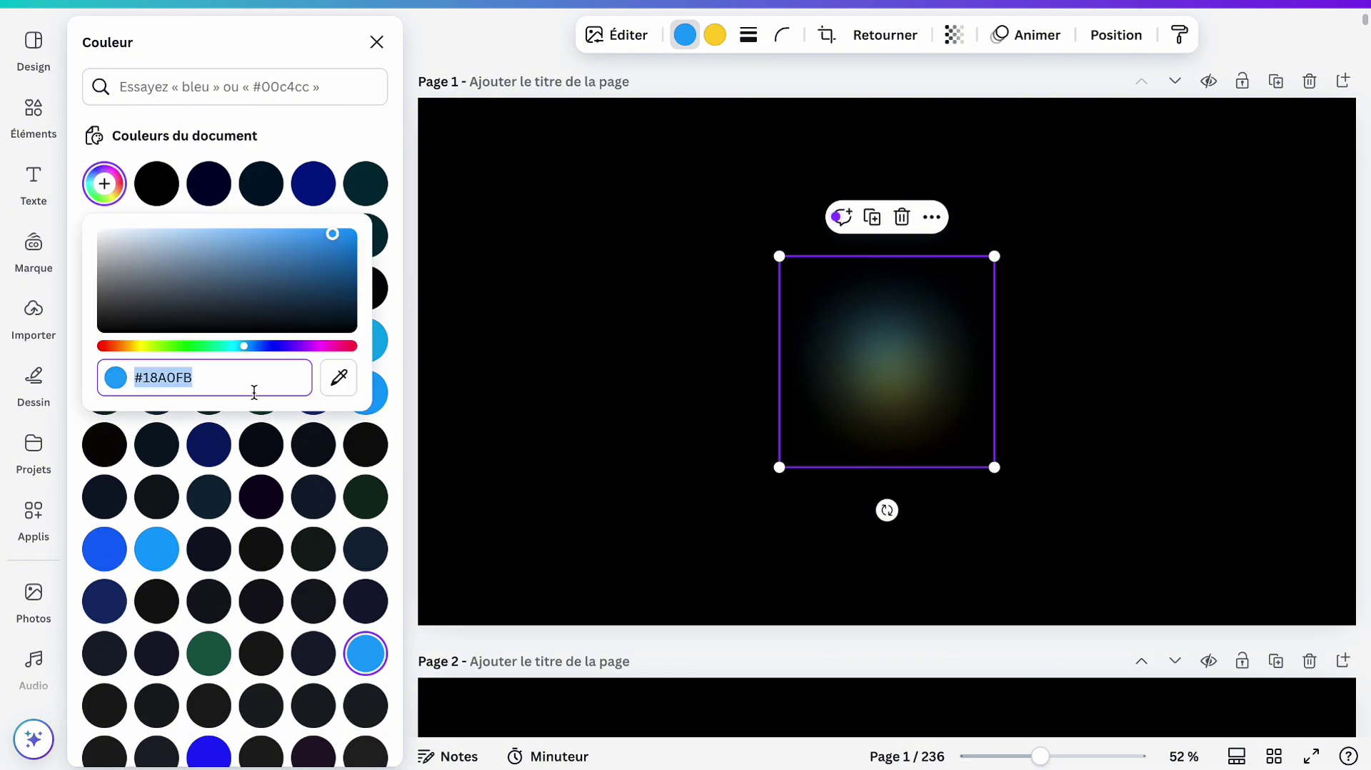
pyautogui.write('#E7B96A')
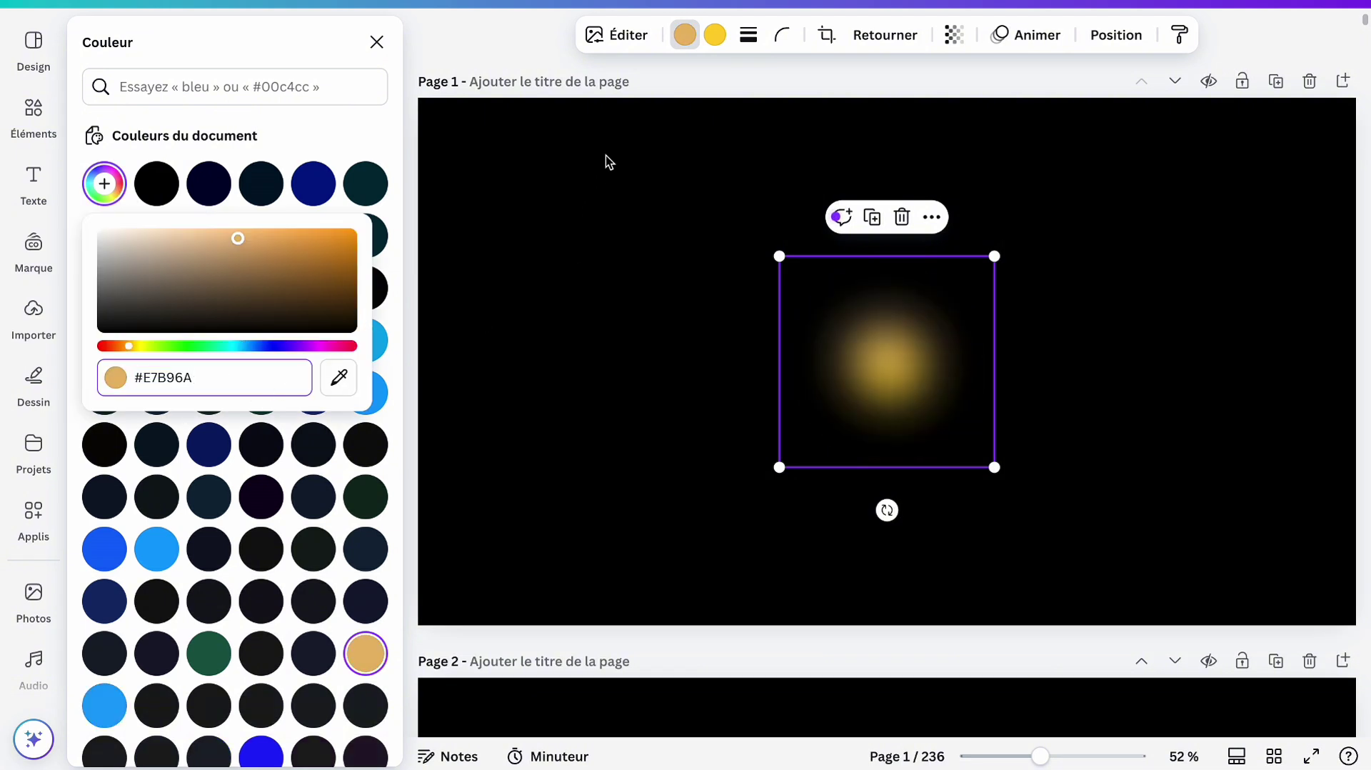
pyautogui.click(714, 34)
pyautogui.click(104, 184)
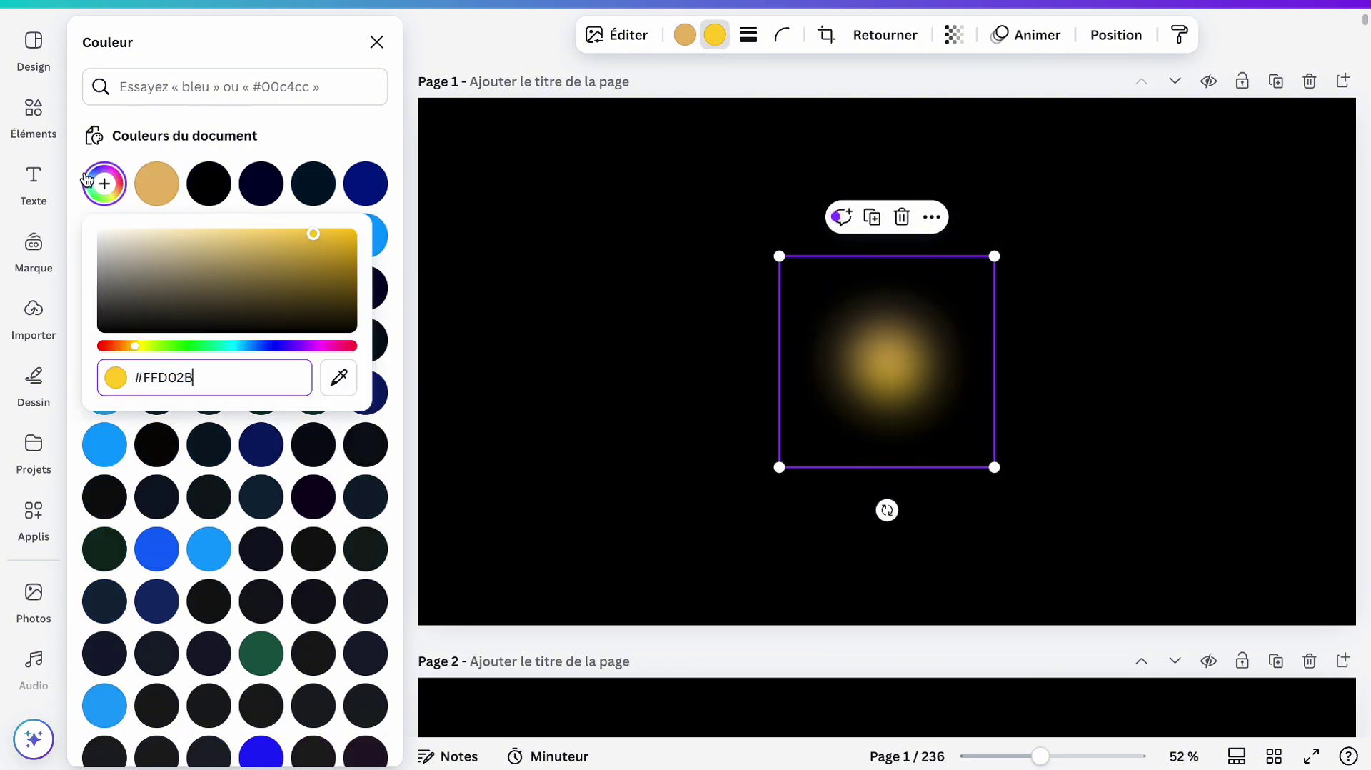
pyautogui.write('#E7B96A')
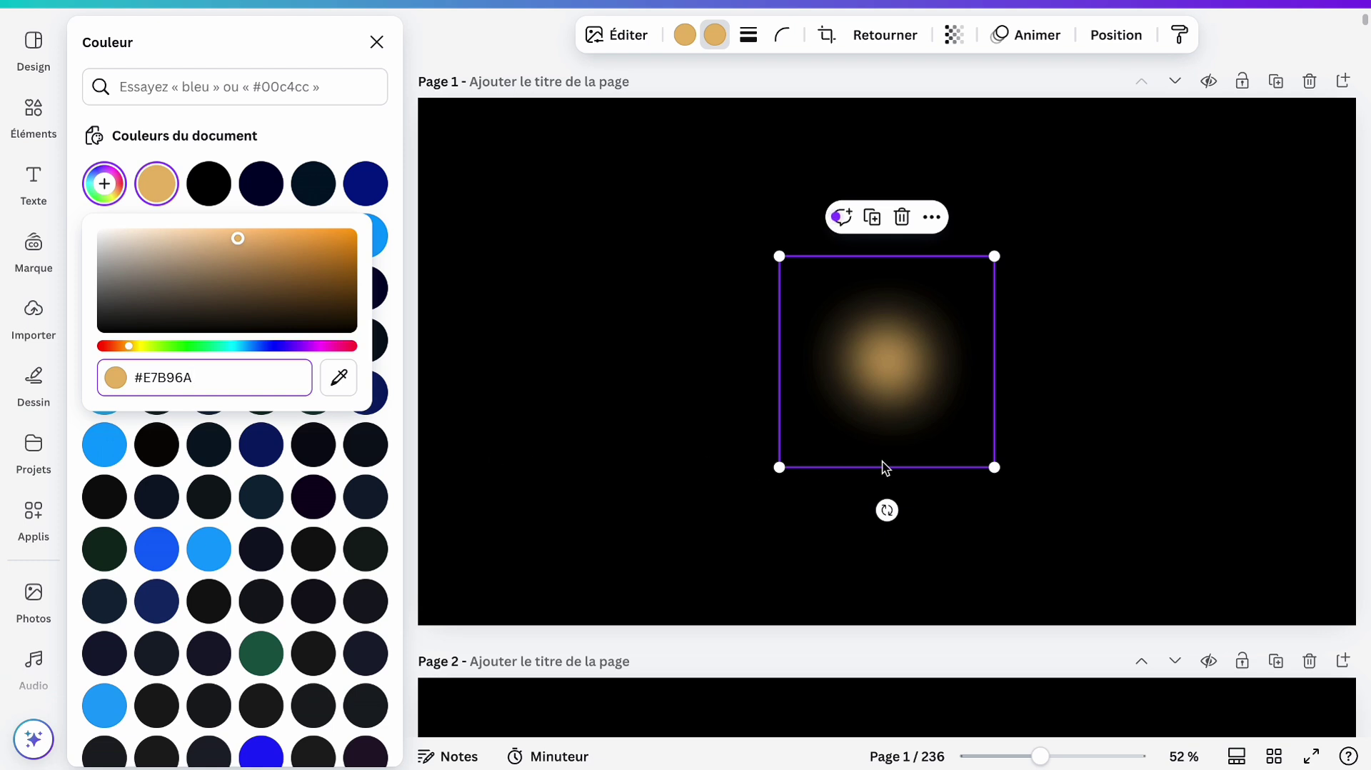
# - Enlarge the gold blurred circle to roughly the page height, place it partly off the page's left edge, and rotate it a quarter turn
pyautogui.moveTo(995, 467); pyautogui.dragTo(1342, 767)
pyautogui.moveTo(1197, 571); pyautogui.dragTo(810, 453)
pyautogui.moveTo(722, 410); pyautogui.dragTo(556, 356)
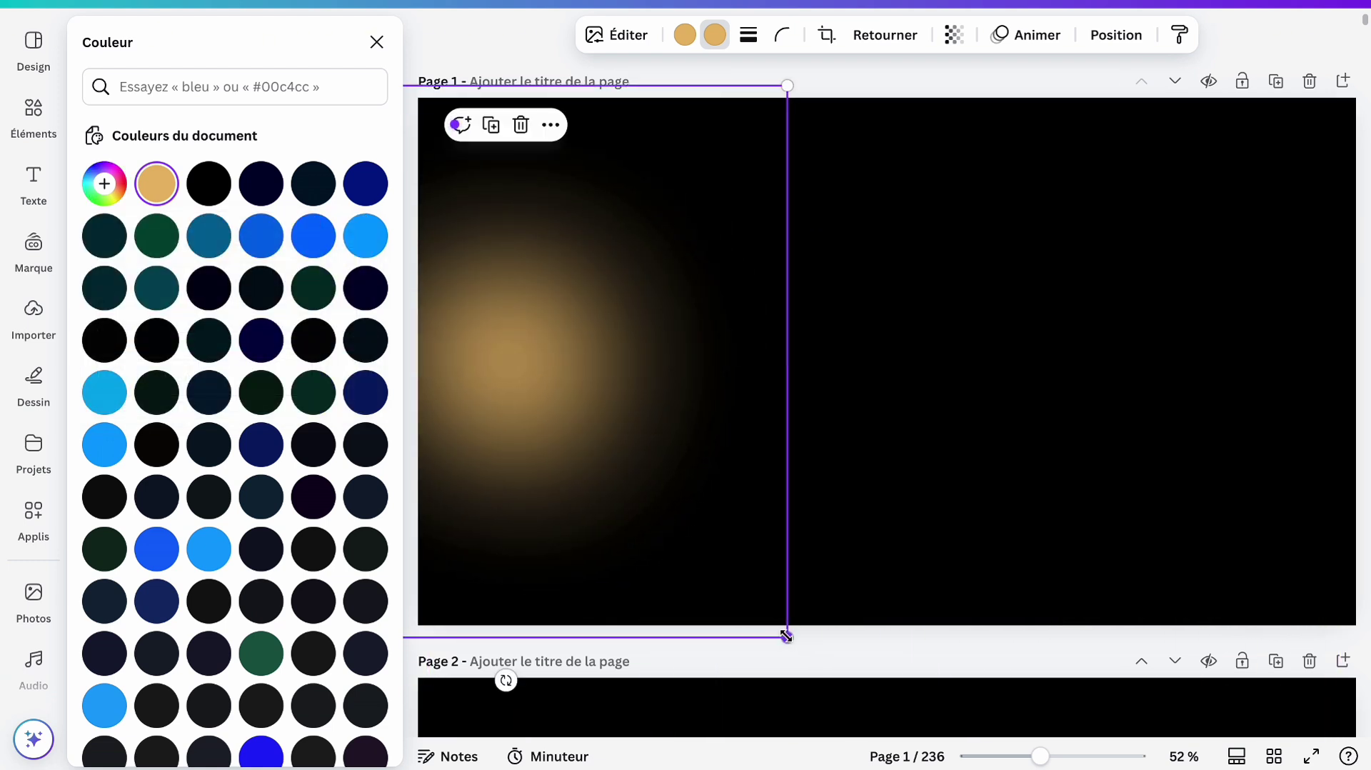
pyautogui.moveTo(505, 680); pyautogui.dragTo(721, 343)
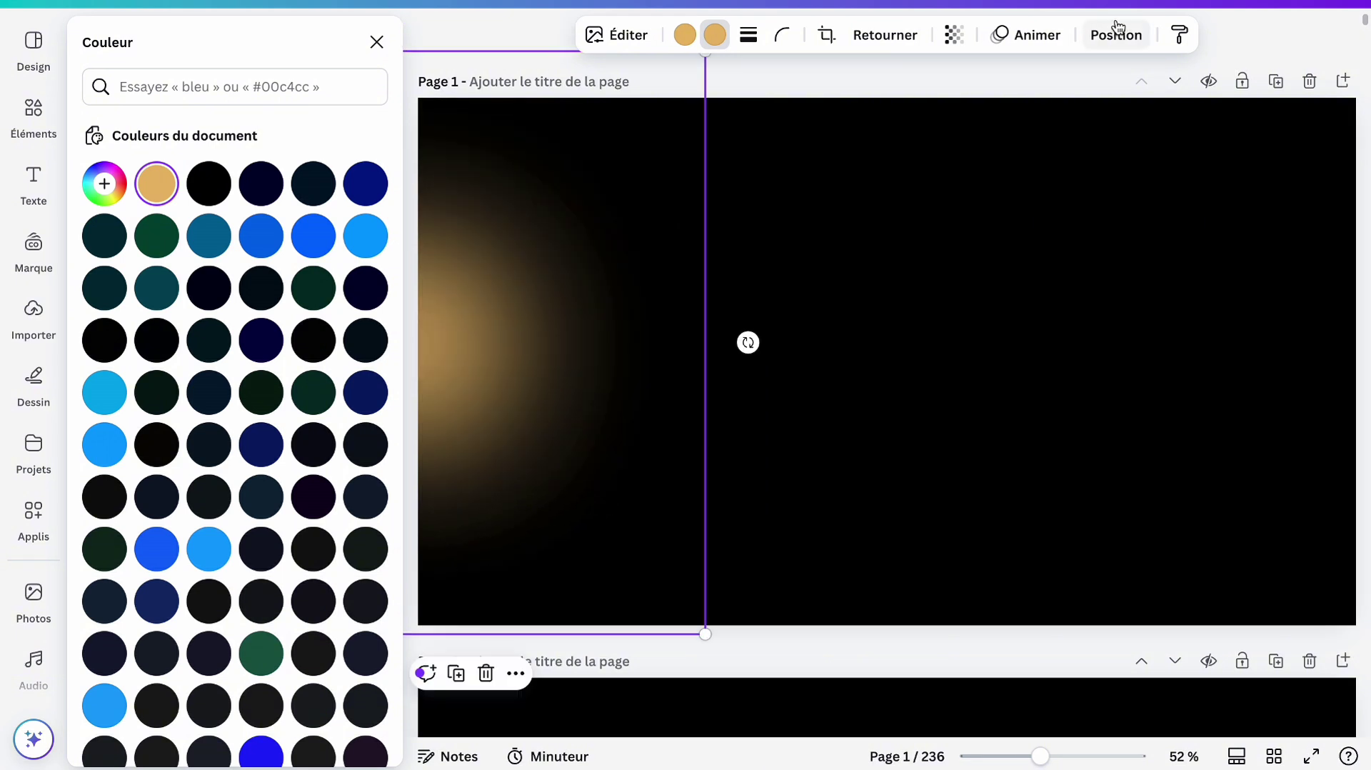
# - Set the gold blurred circle's transparency to 38
pyautogui.click(954, 35)
pyautogui.moveTo(889, 117); pyautogui.dragTo(912, 118)
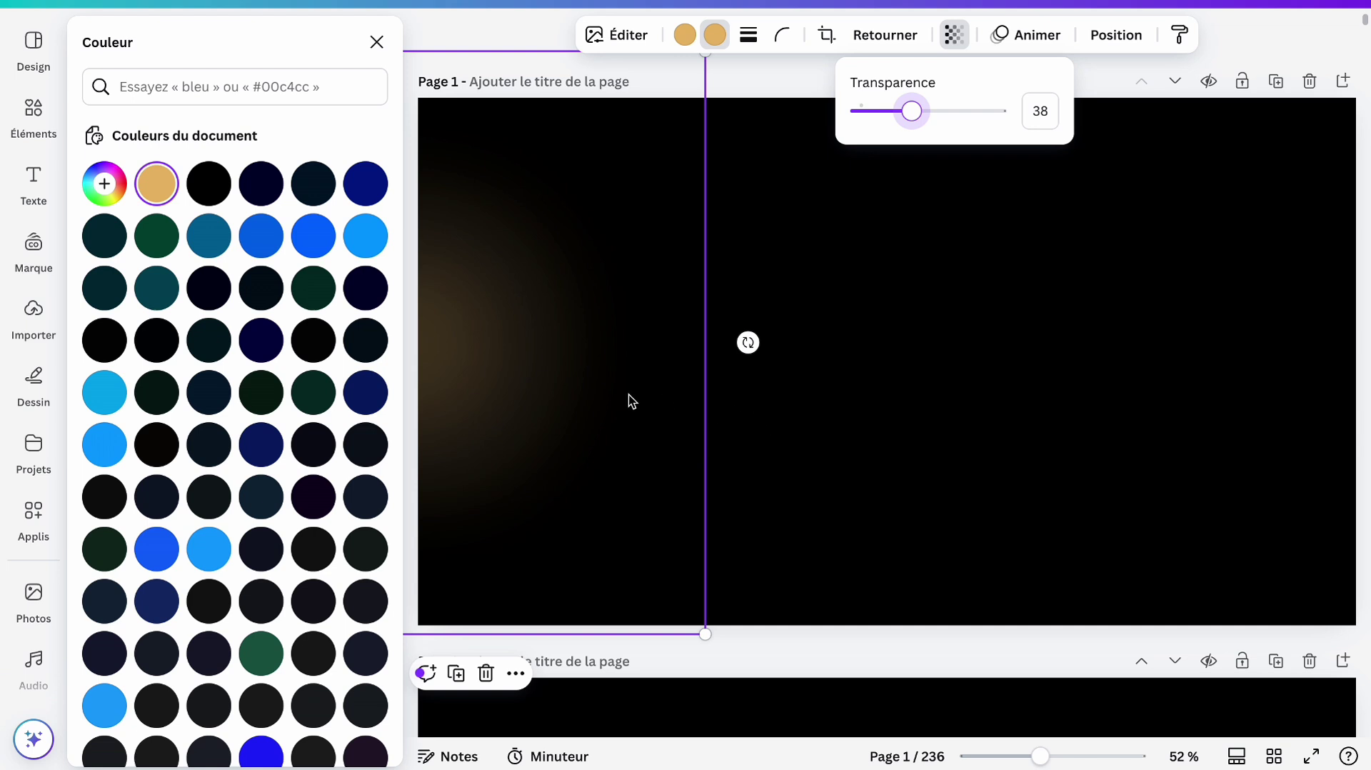
pyautogui.click(832, 395)
pyautogui.click(649, 398)
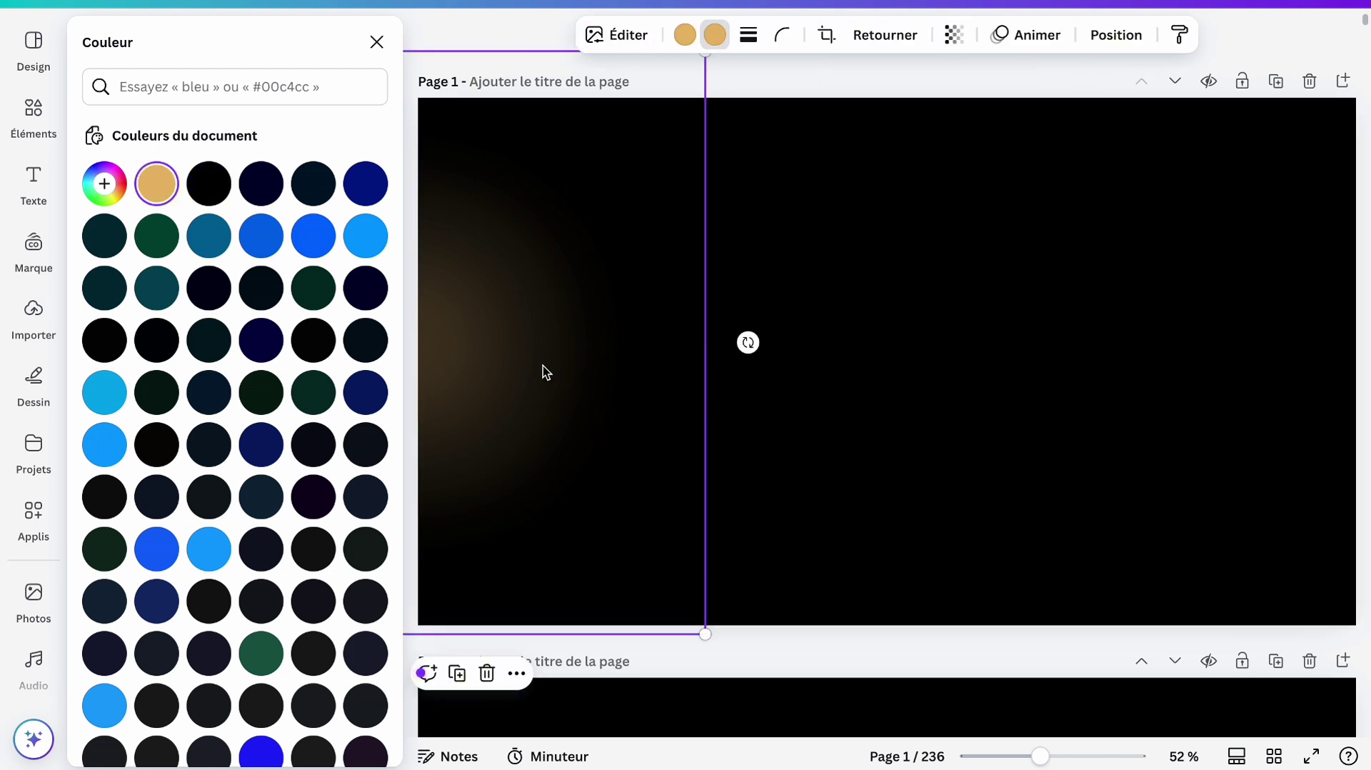
# - Duplicate the faded gold glow and place the two copies at opposite side edges of page 1
pyautogui.moveTo(545, 371); pyautogui.dragTo(1076, 368)
pyautogui.moveTo(1198, 422); pyautogui.dragTo(790, 166)
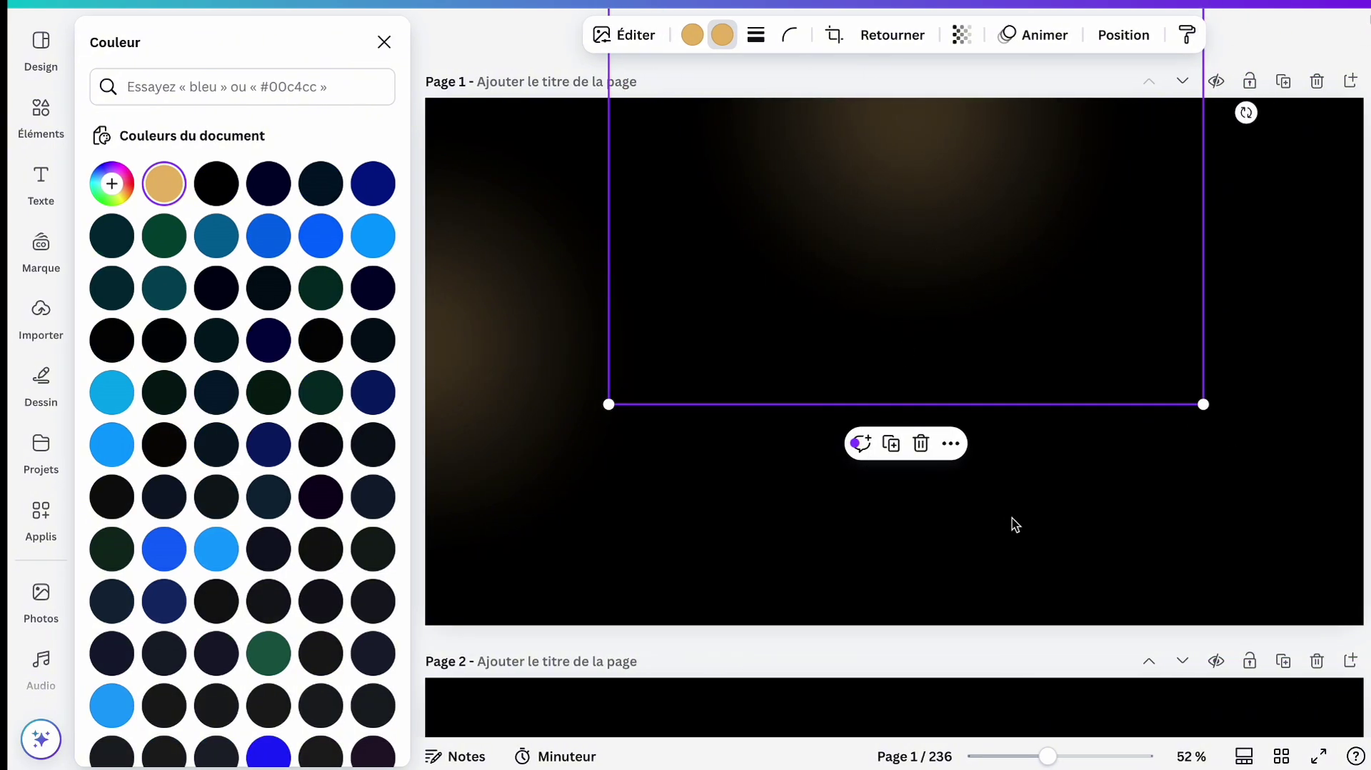
pyautogui.click(1085, 480)
pyautogui.click(874, 358)
pyautogui.moveTo(870, 223); pyautogui.dragTo(501, 406)
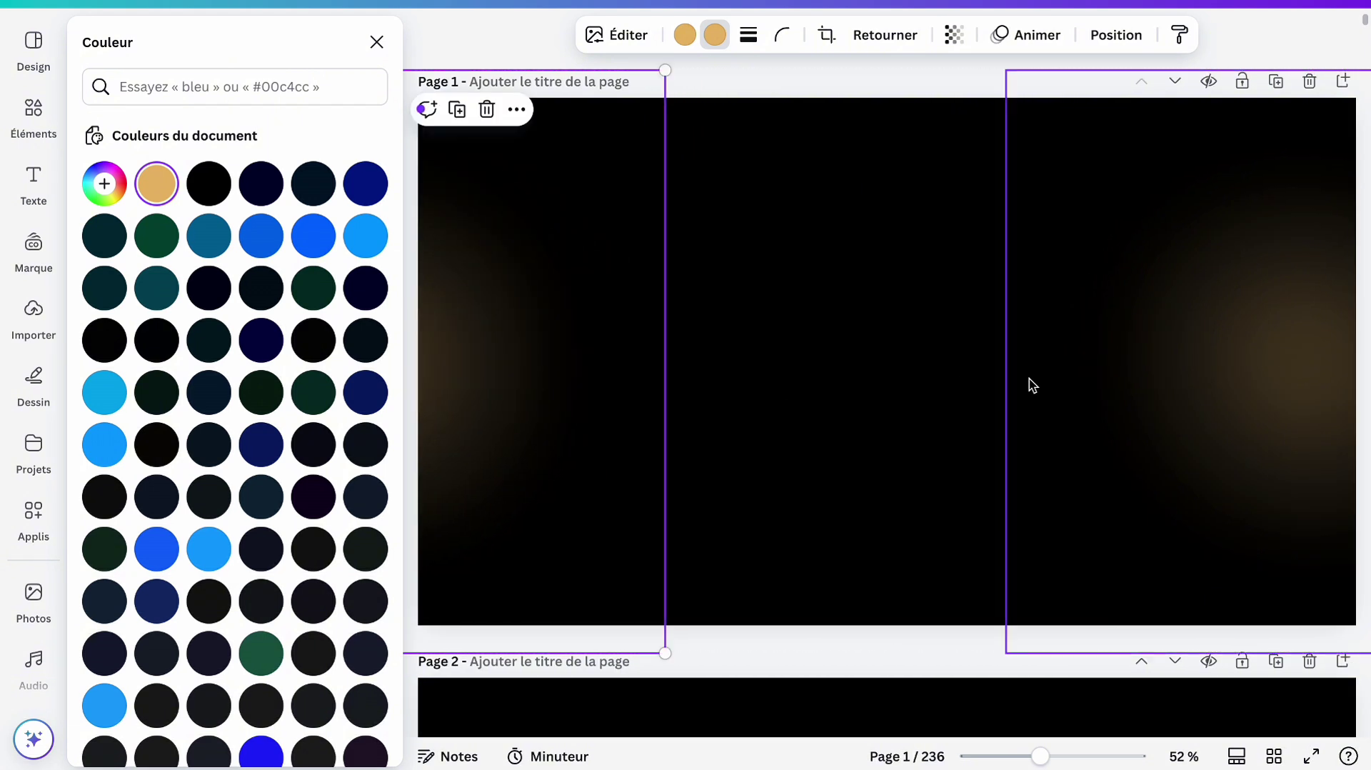
# - Select both gold glows and shift them together slightly right so they sit evenly on the page's side edges
pyautogui.click(1119, 382)
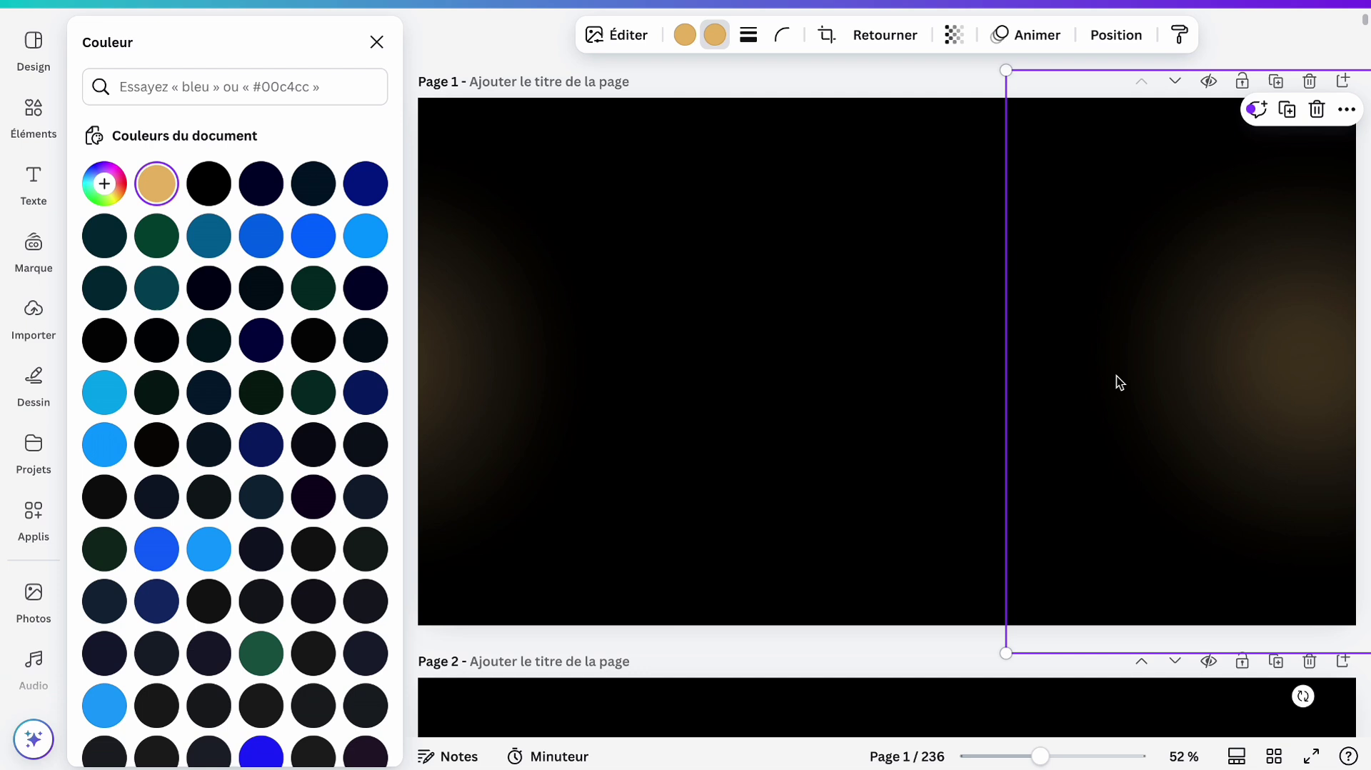
pyautogui.keyDown('shift'); pyautogui.click(615, 400); pyautogui.keyUp('shift')
pyautogui.moveTo(615, 400); pyautogui.dragTo(664, 394)
pyautogui.press('Escape')
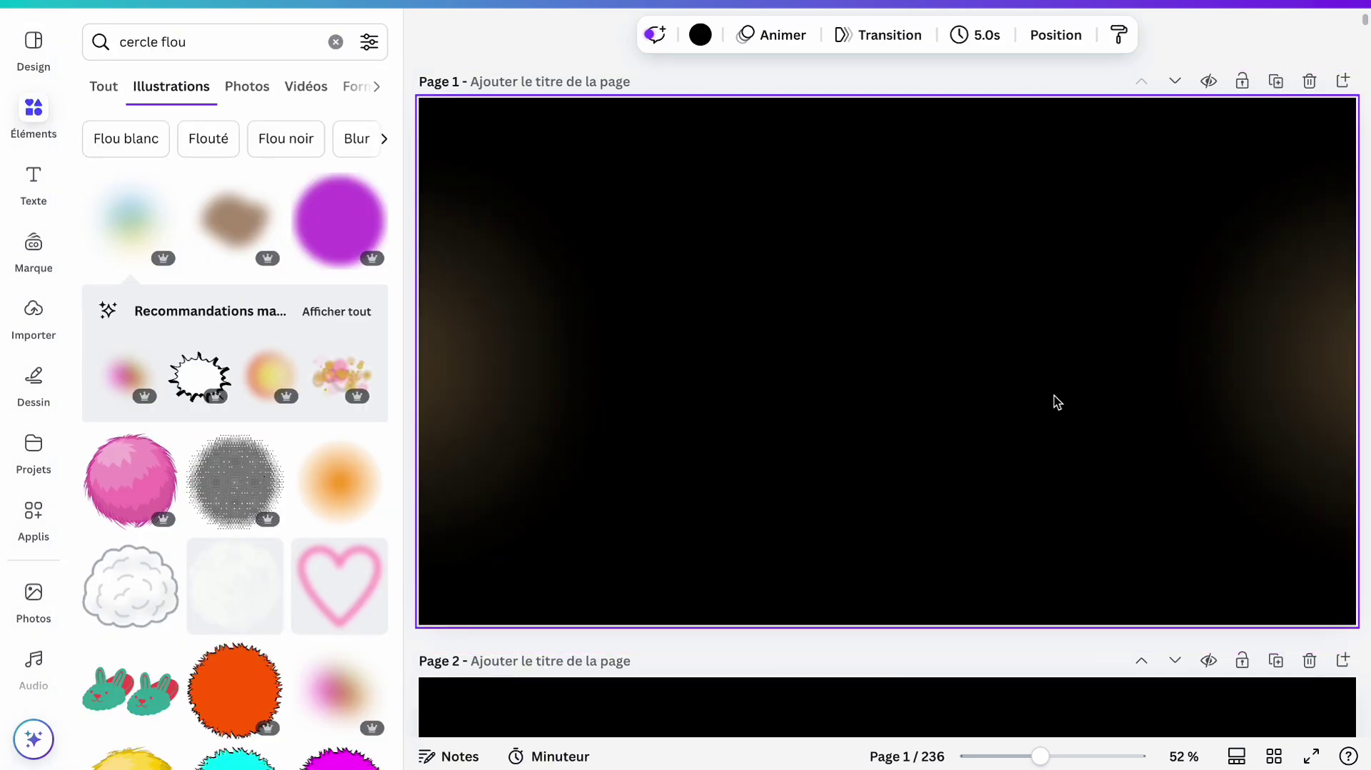
# - Switch to the landing page editor, upload 11111e.jpg as the top section's background image, and check it at full page width
pyautogui.click(1305, 4)
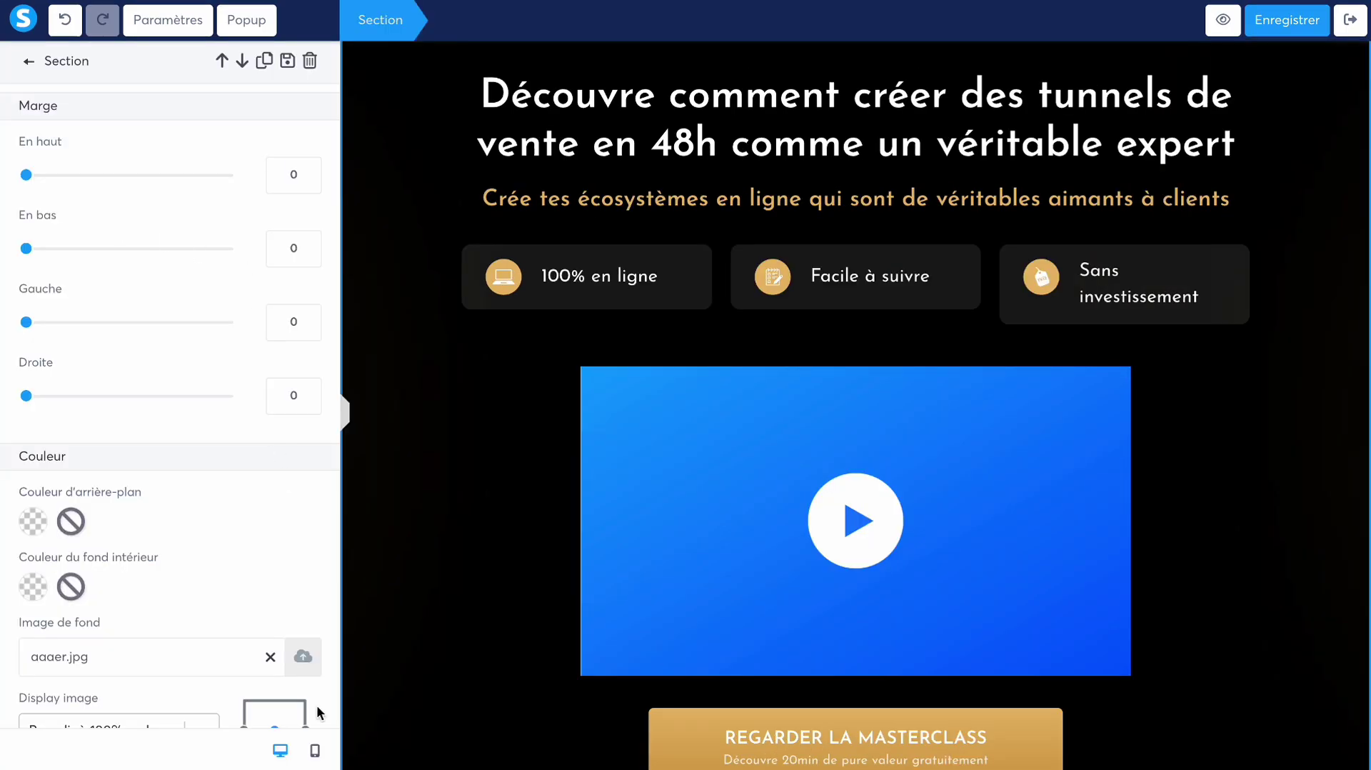
pyautogui.click(297, 668)
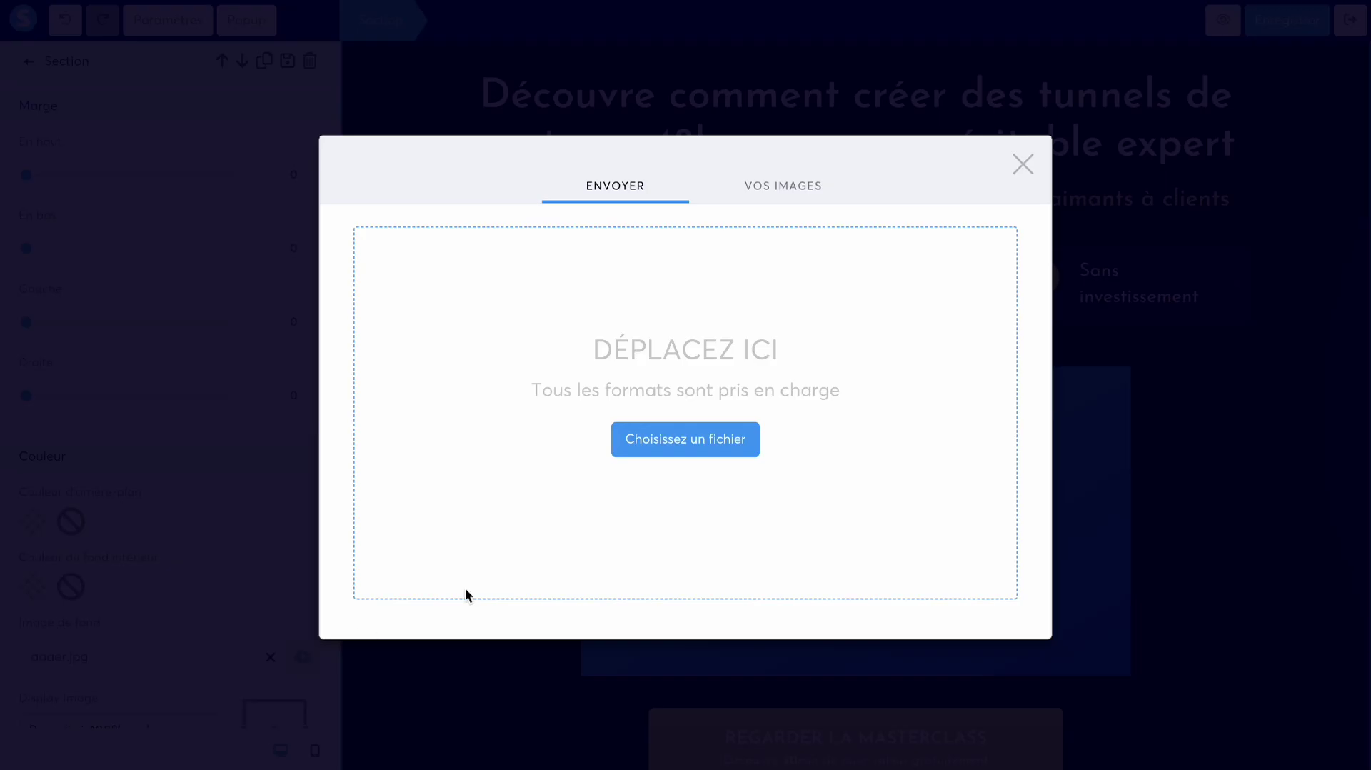
pyautogui.click(630, 445)
pyautogui.scroll(-5, 550, 386)
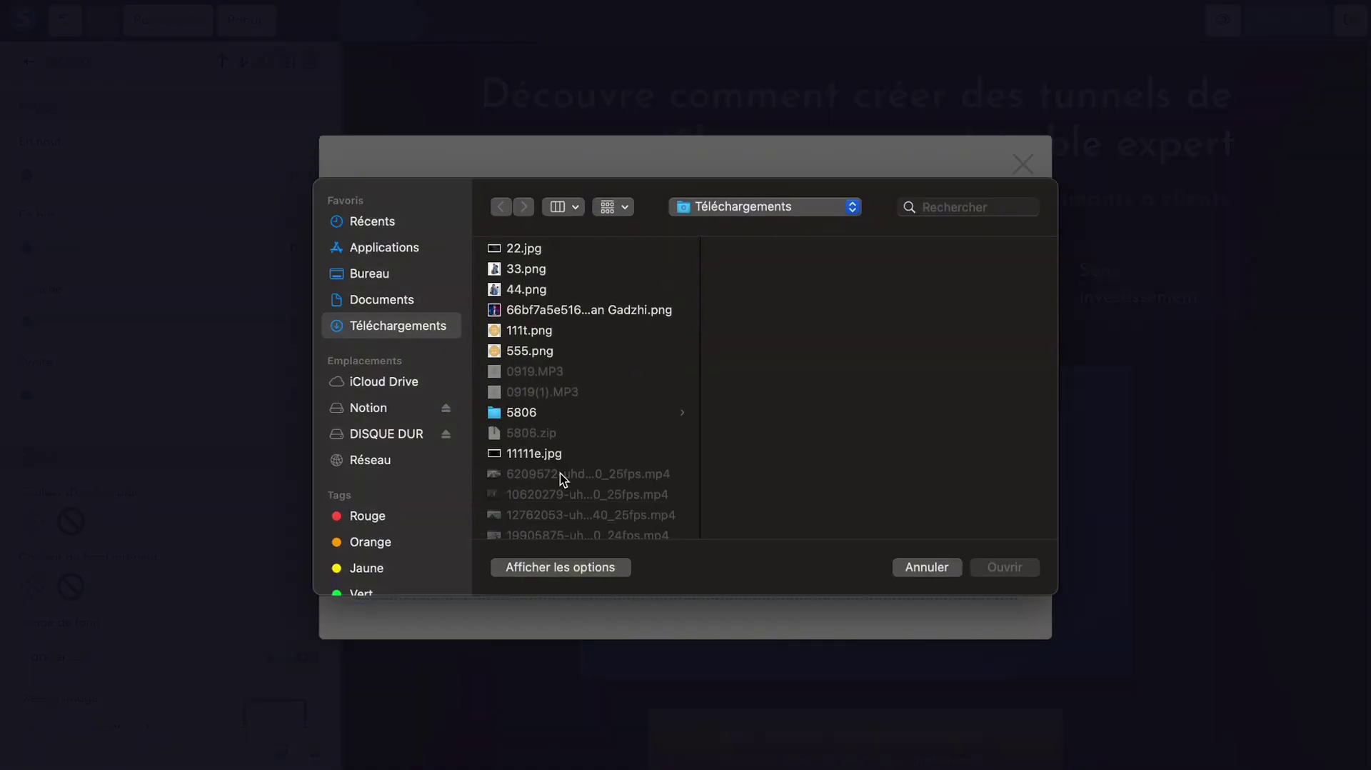
pyautogui.click(544, 374)
pyautogui.click(1022, 570)
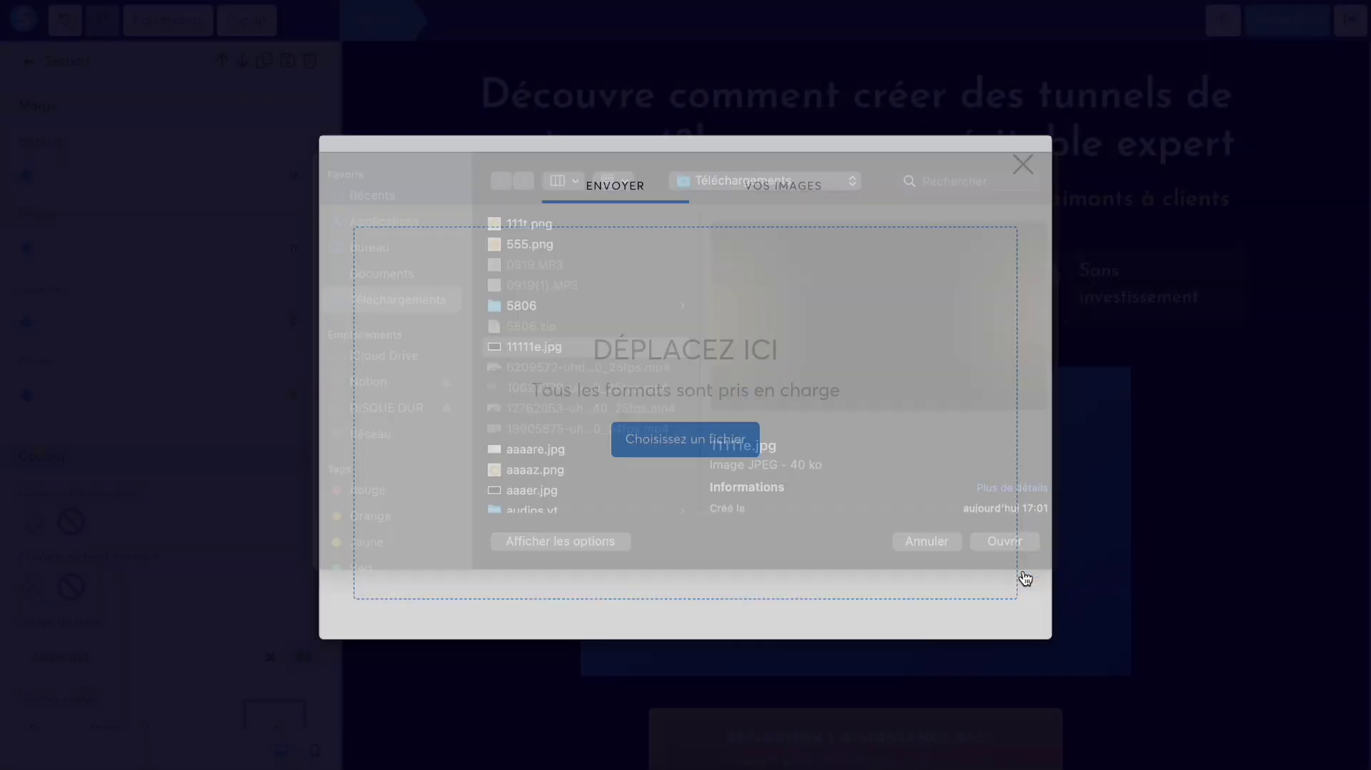
pyautogui.click(1004, 638)
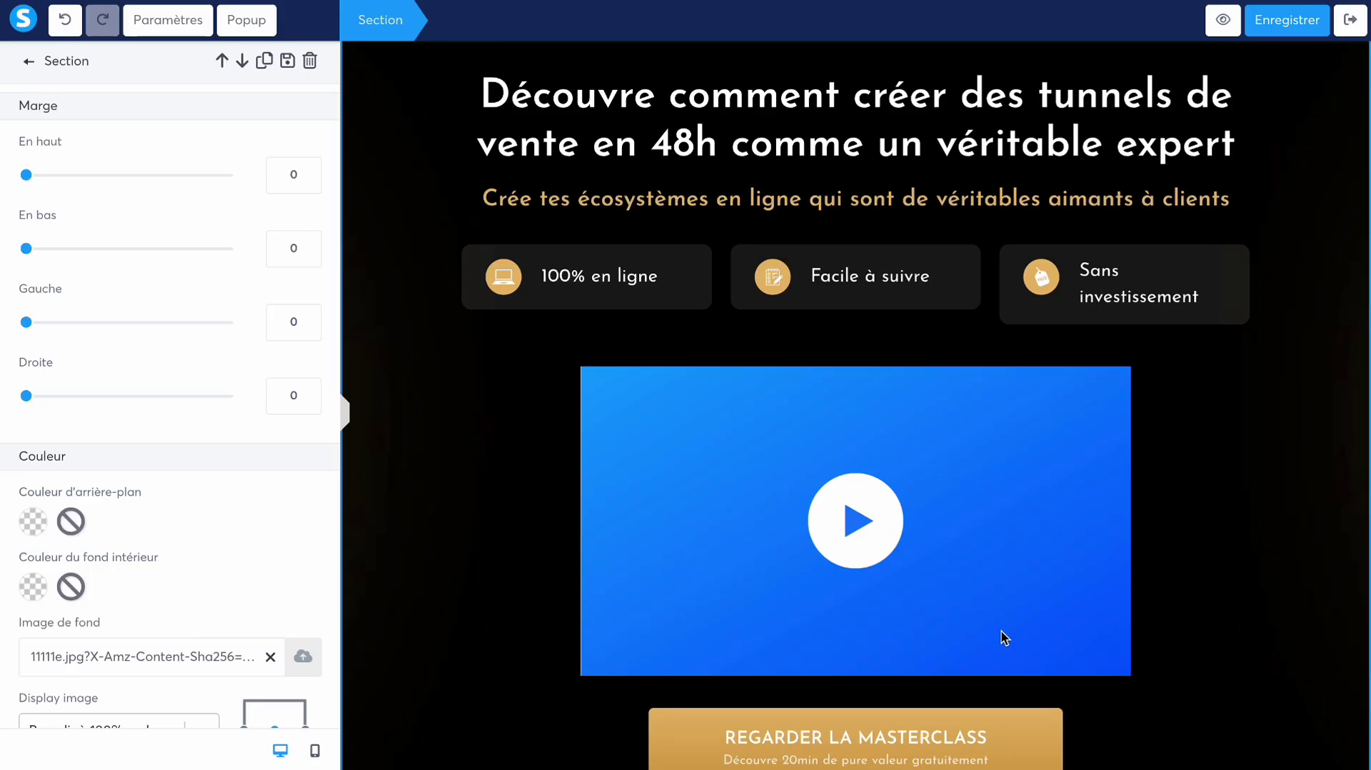
pyautogui.click(346, 413)
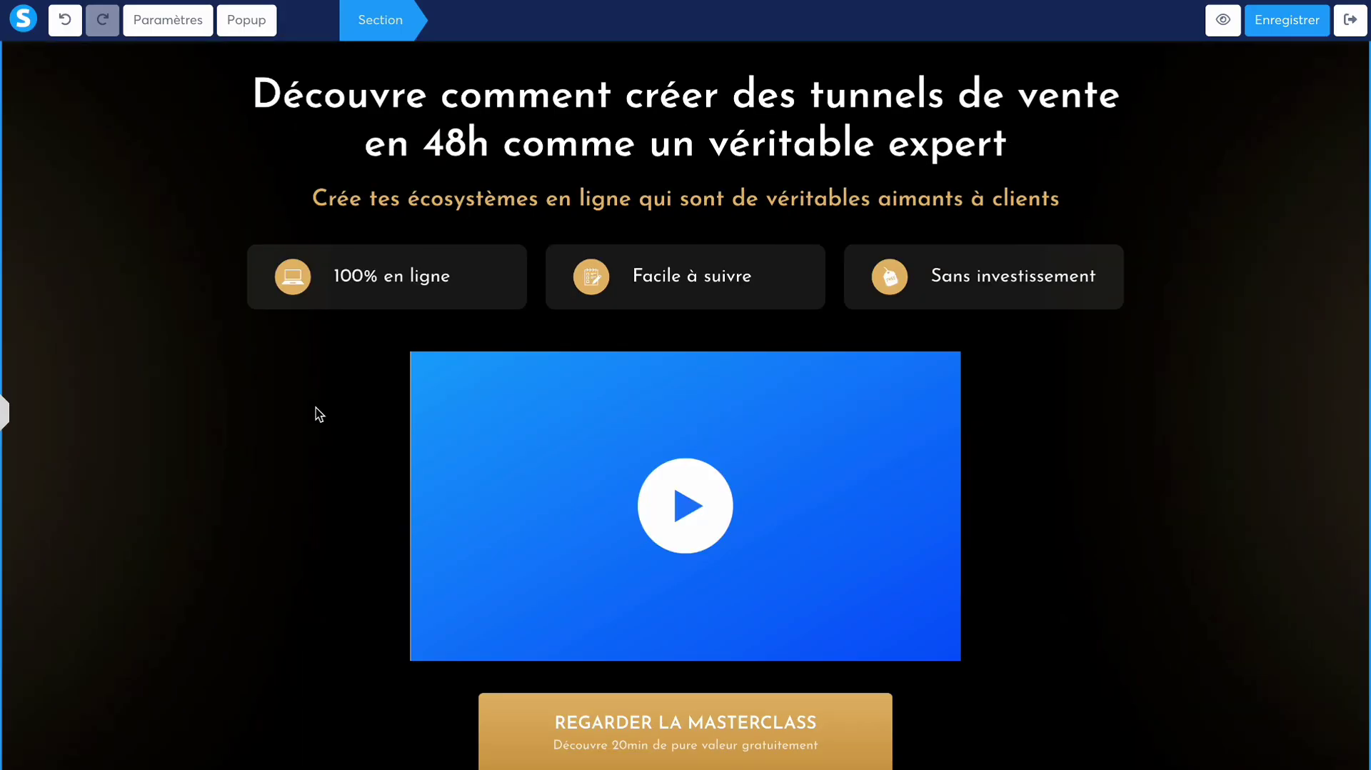
pyautogui.scroll(-3, 319, 414)
pyautogui.scroll(-1, 315, 410)
pyautogui.scroll(4, 315, 410)
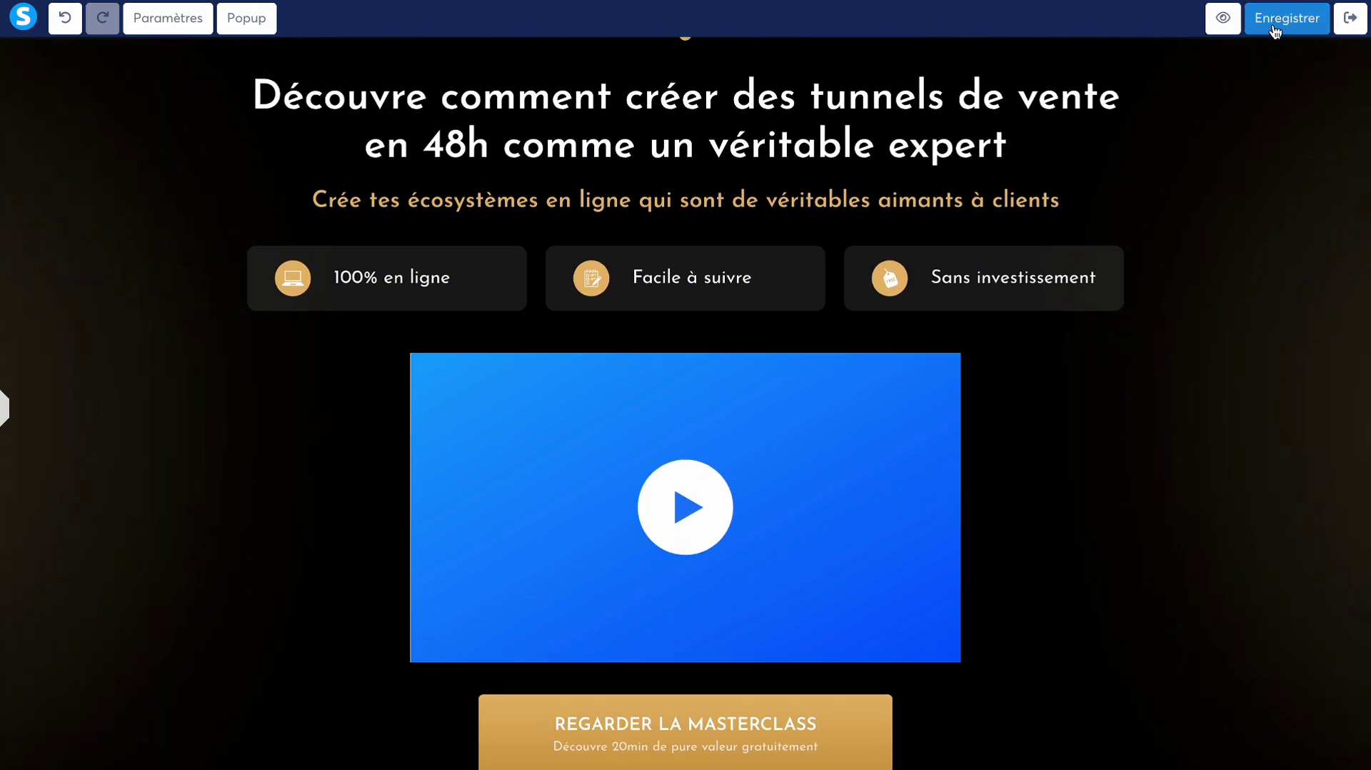
# - Try displaying the top section's background image with the "Remplir à 100%" width option anchored at the image's top
pyautogui.click(87, 255)
pyautogui.scroll(-8, 128, 511)
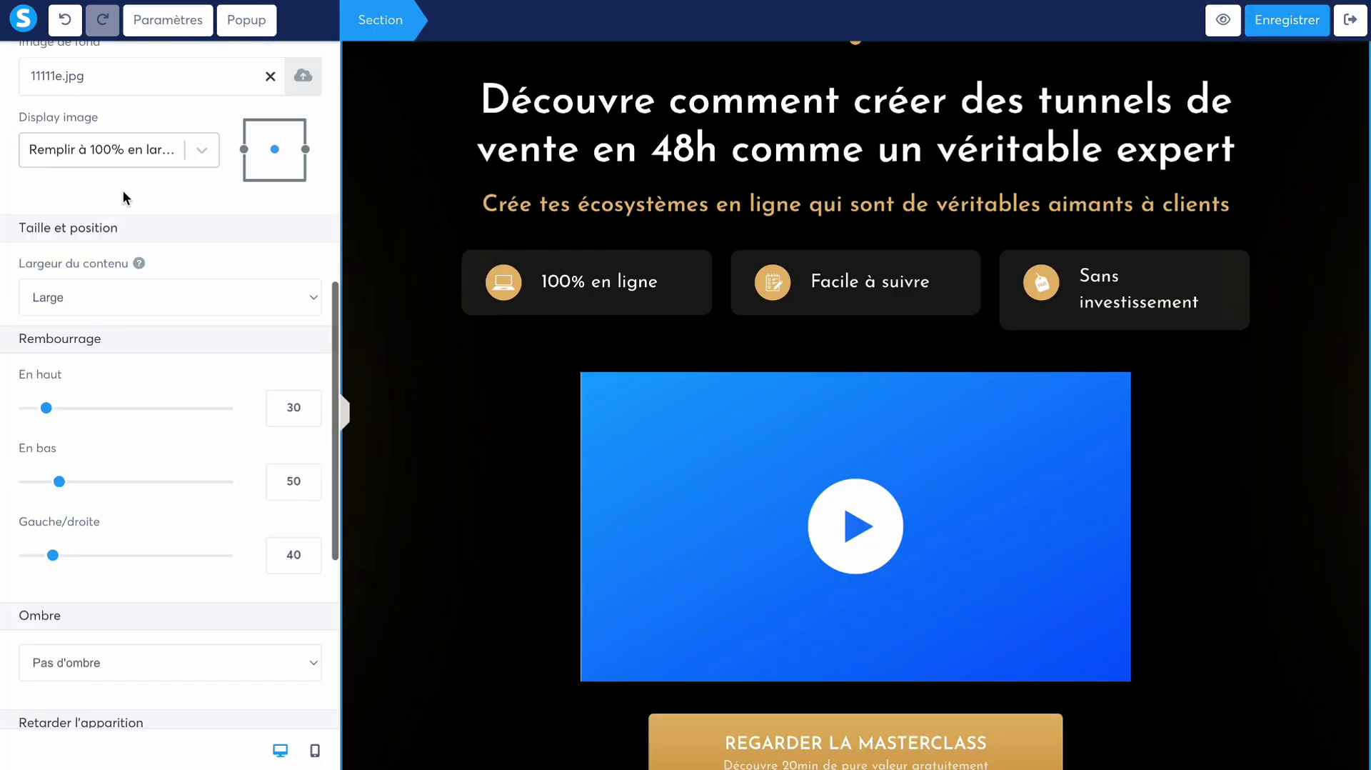
pyautogui.click(122, 158)
pyautogui.click(142, 290)
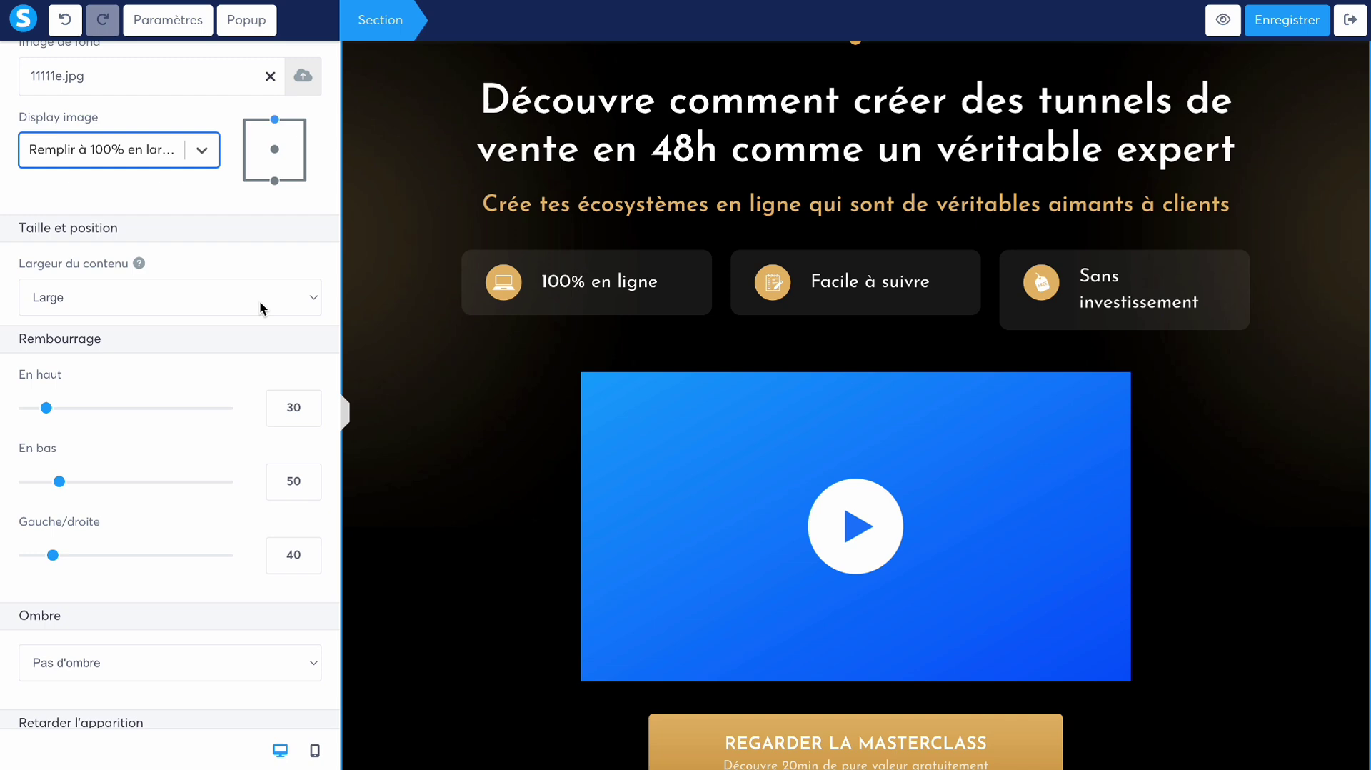
pyautogui.click(350, 416)
pyautogui.click(346, 407)
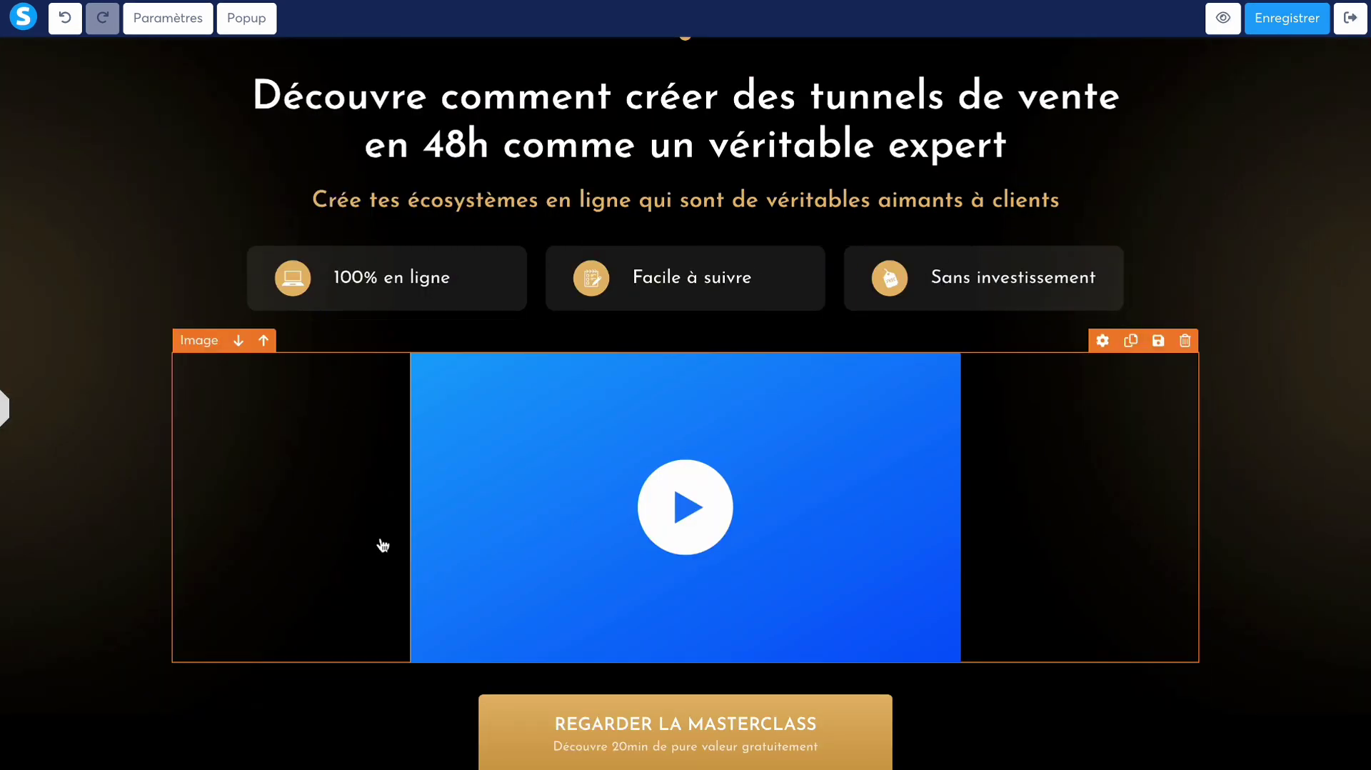
pyautogui.scroll(3, 1297, 419)
pyautogui.scroll(-3, 1297, 419)
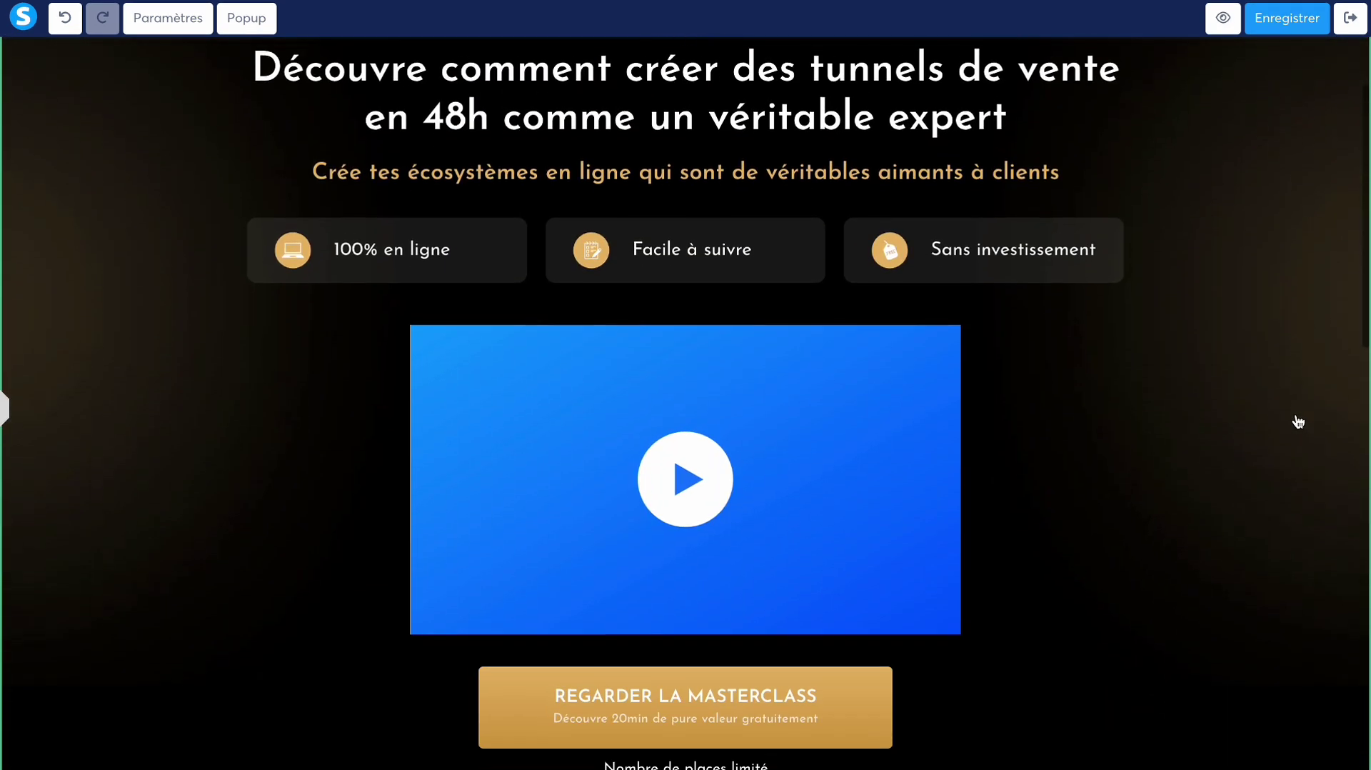
# - Set the top section's background image display to "Plein centre (Fixed)"
pyautogui.click(150, 386)
pyautogui.scroll(-3, 196, 474)
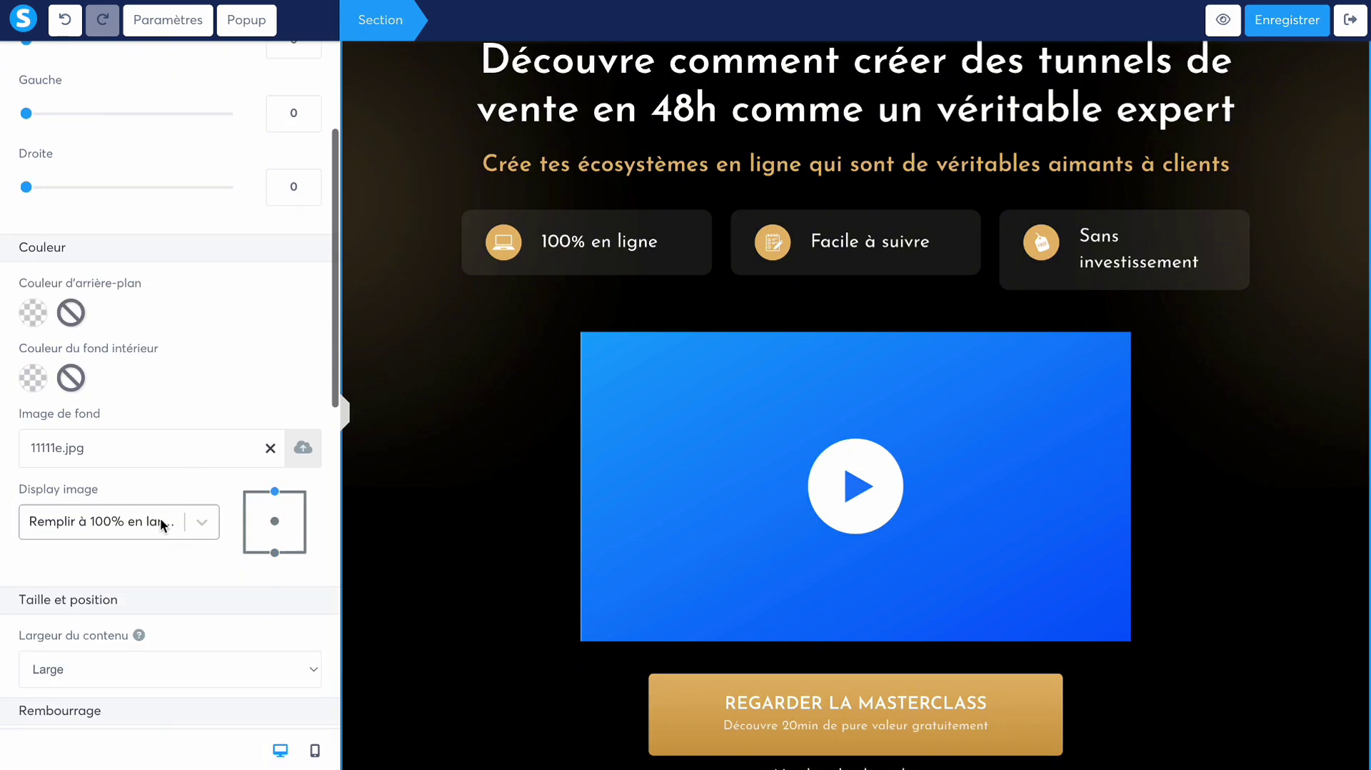
pyautogui.click(151, 534)
pyautogui.click(151, 597)
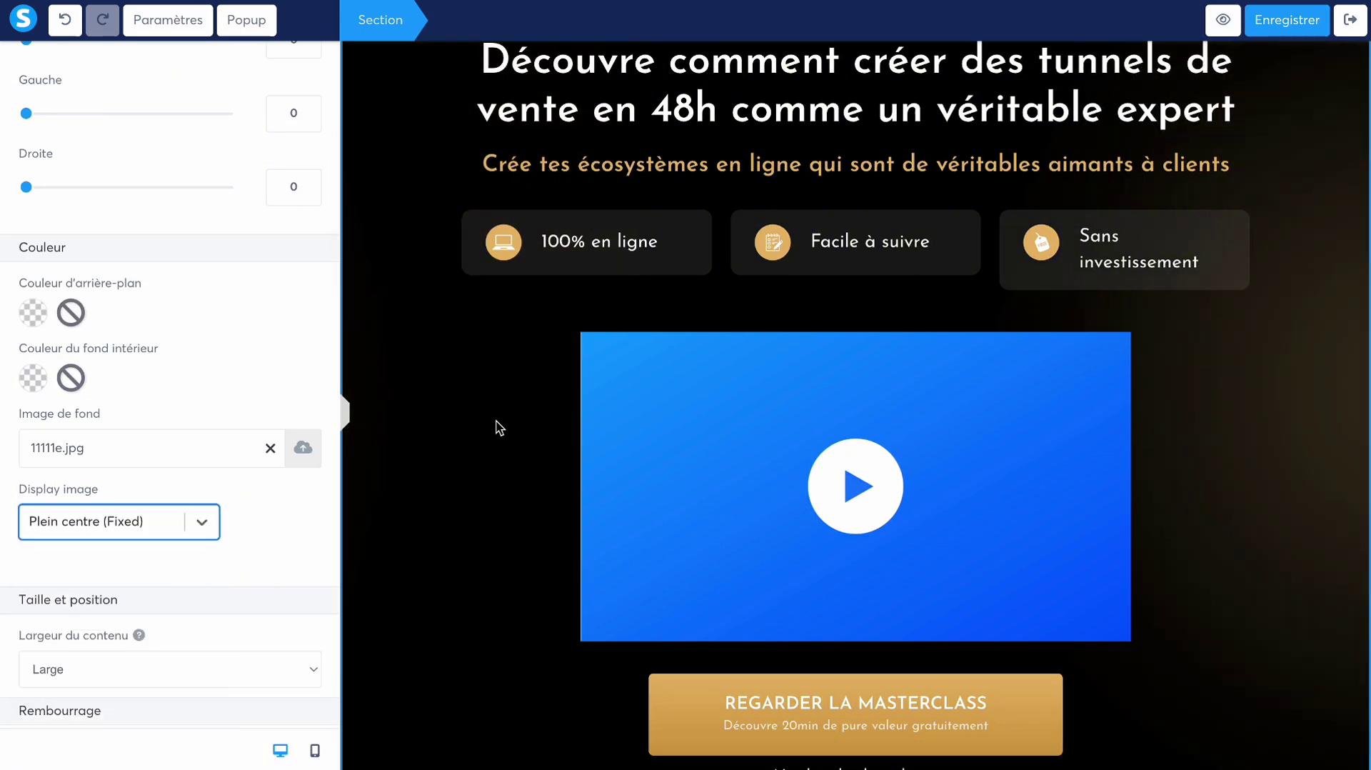
# - Examine how the fixed background behaves at full page width between the header and the presenter section
pyautogui.click(346, 418)
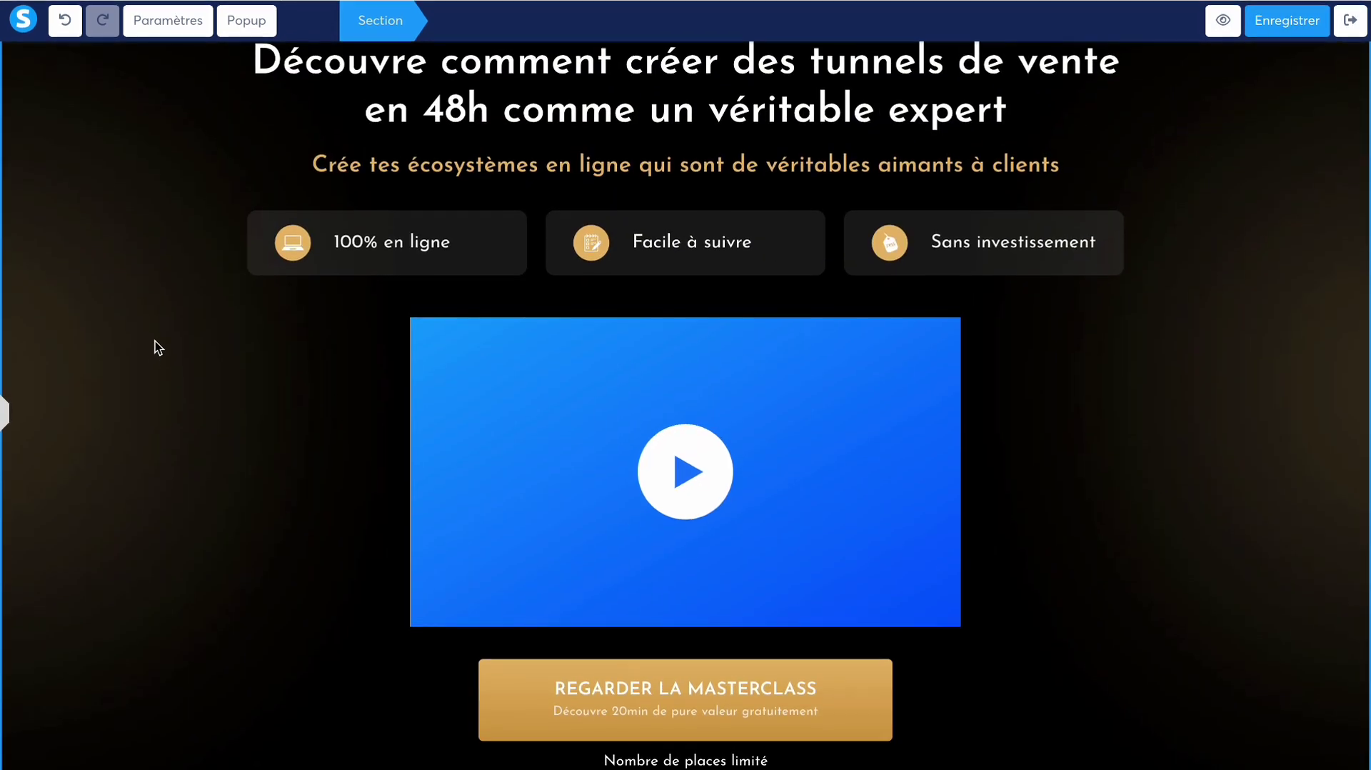
pyautogui.scroll(-5, 184, 347)
pyautogui.scroll(3, 200, 347)
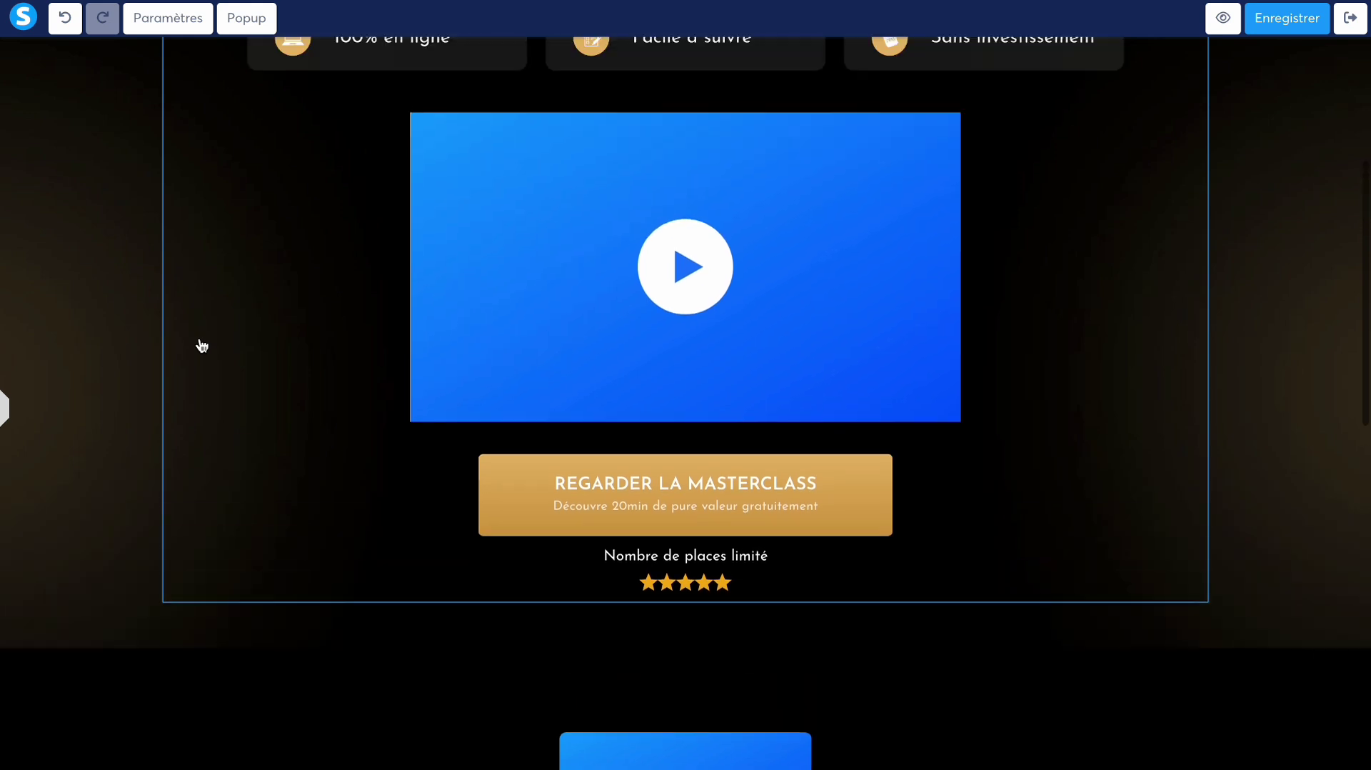
pyautogui.scroll(5, 195, 417)
pyautogui.scroll(-10, 198, 418)
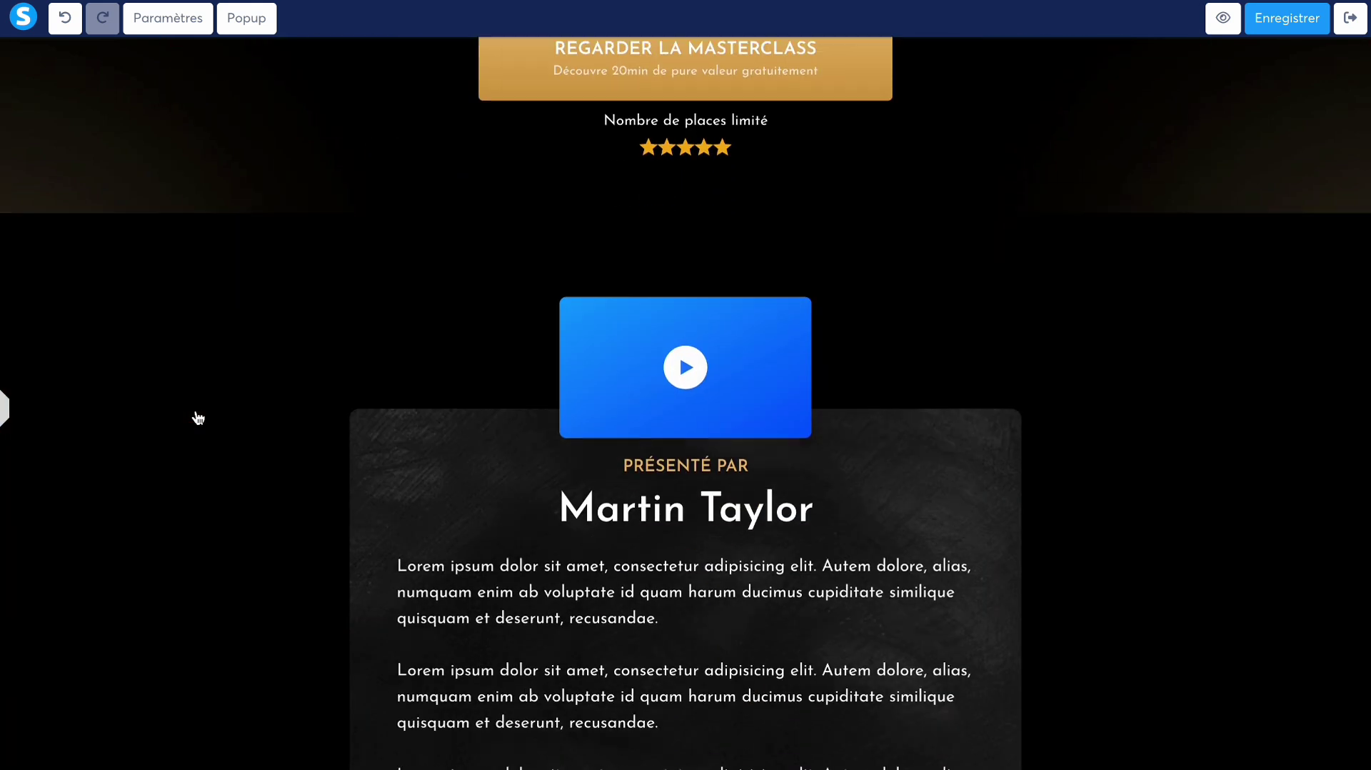
pyautogui.scroll(8, 198, 417)
pyautogui.scroll(-10, 197, 417)
pyautogui.scroll(6, 186, 406)
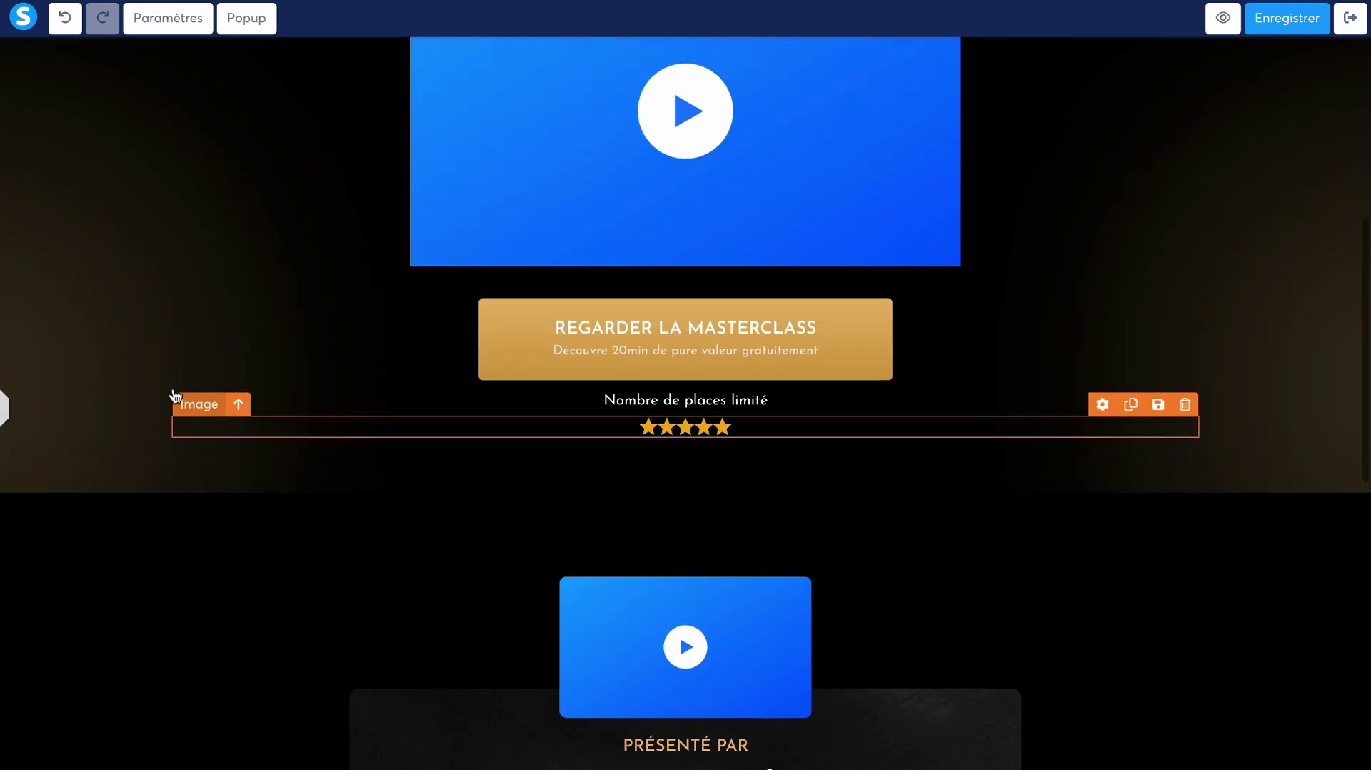
pyautogui.scroll(5, 172, 392)
# - Try displaying the top section's background image with the "Répéter" option
pyautogui.click(95, 401)
pyautogui.scroll(-5, 189, 471)
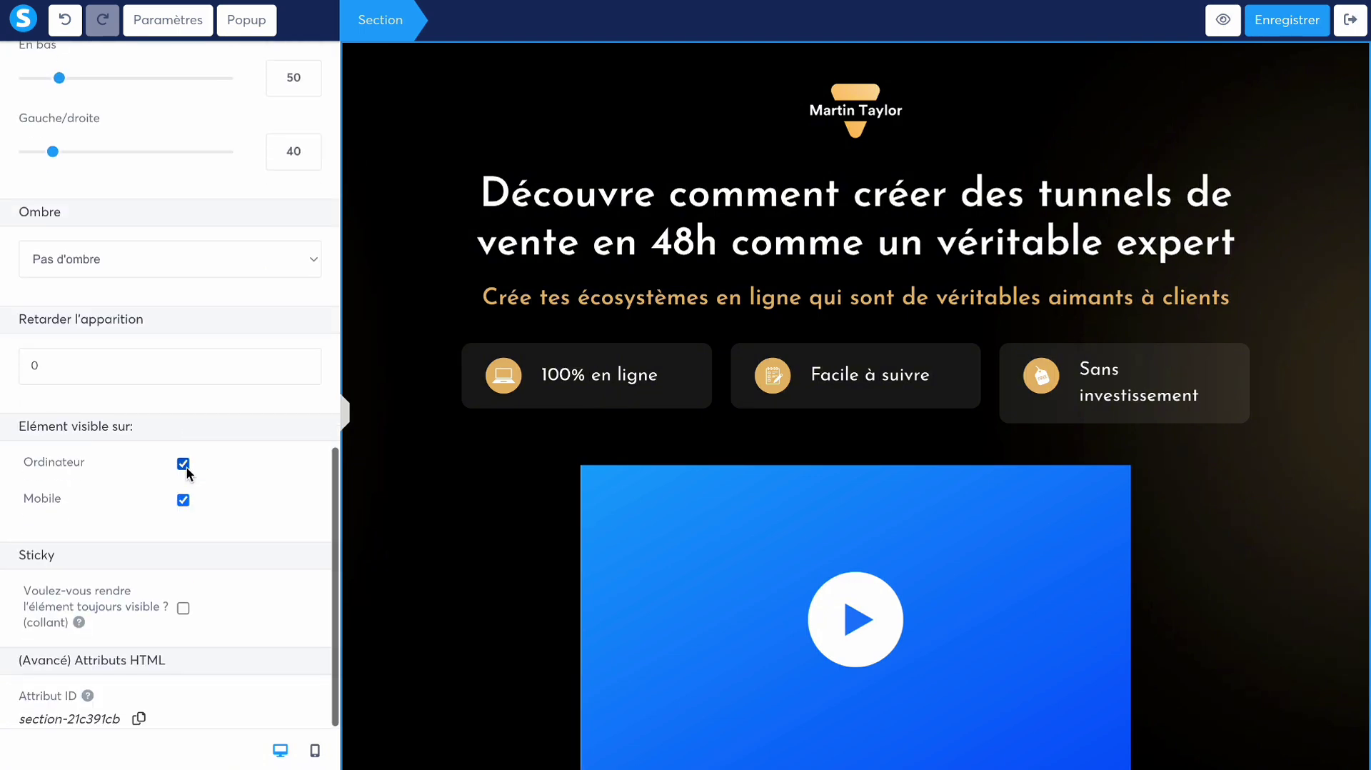
pyautogui.scroll(4, 104, 167)
pyautogui.click(107, 72)
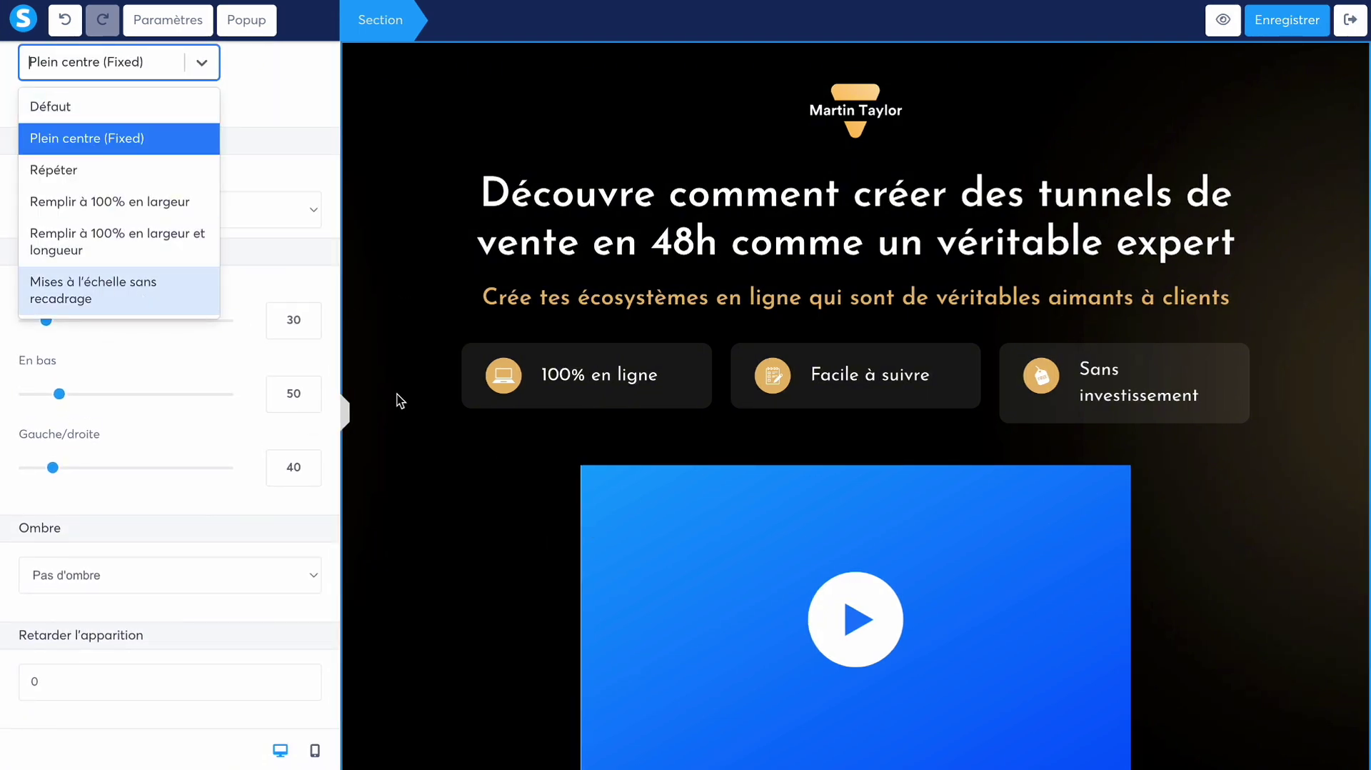
pyautogui.click(164, 170)
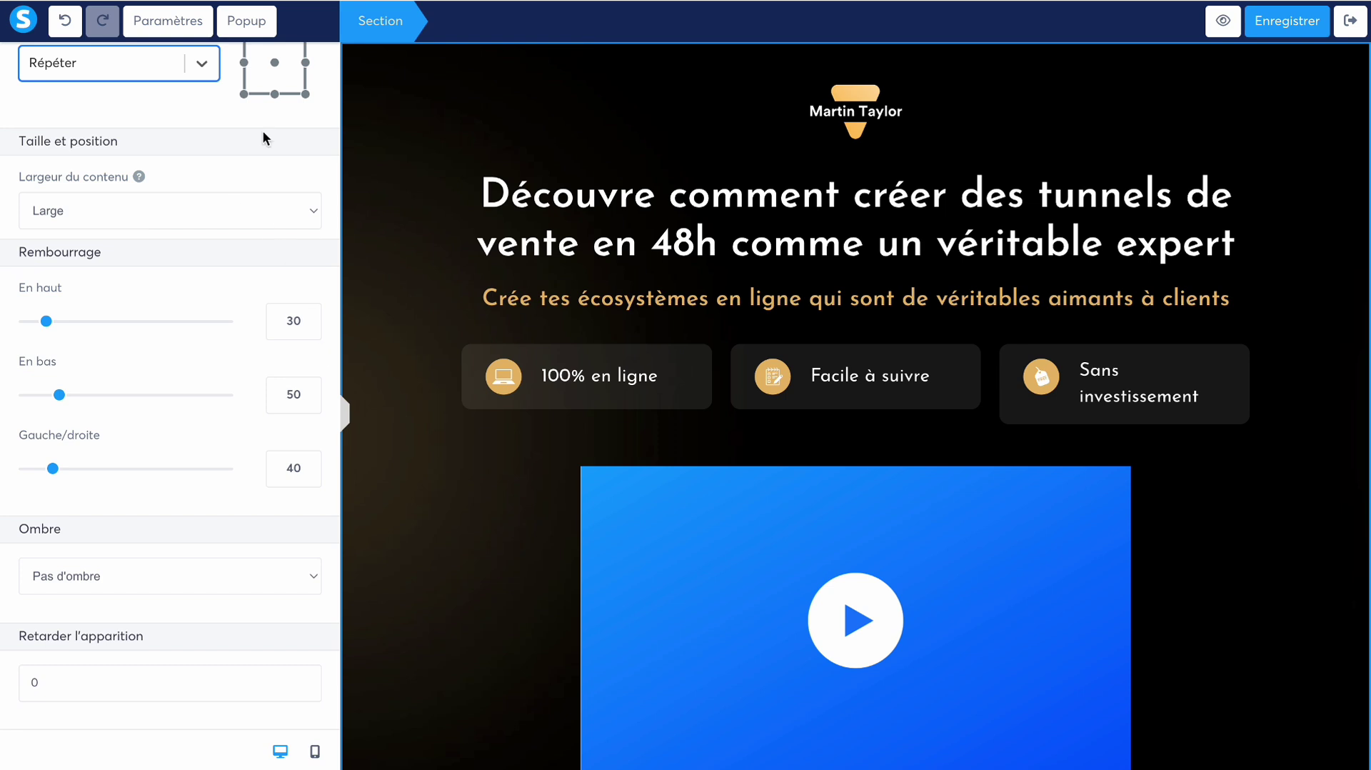
pyautogui.scroll(2, 247, 109)
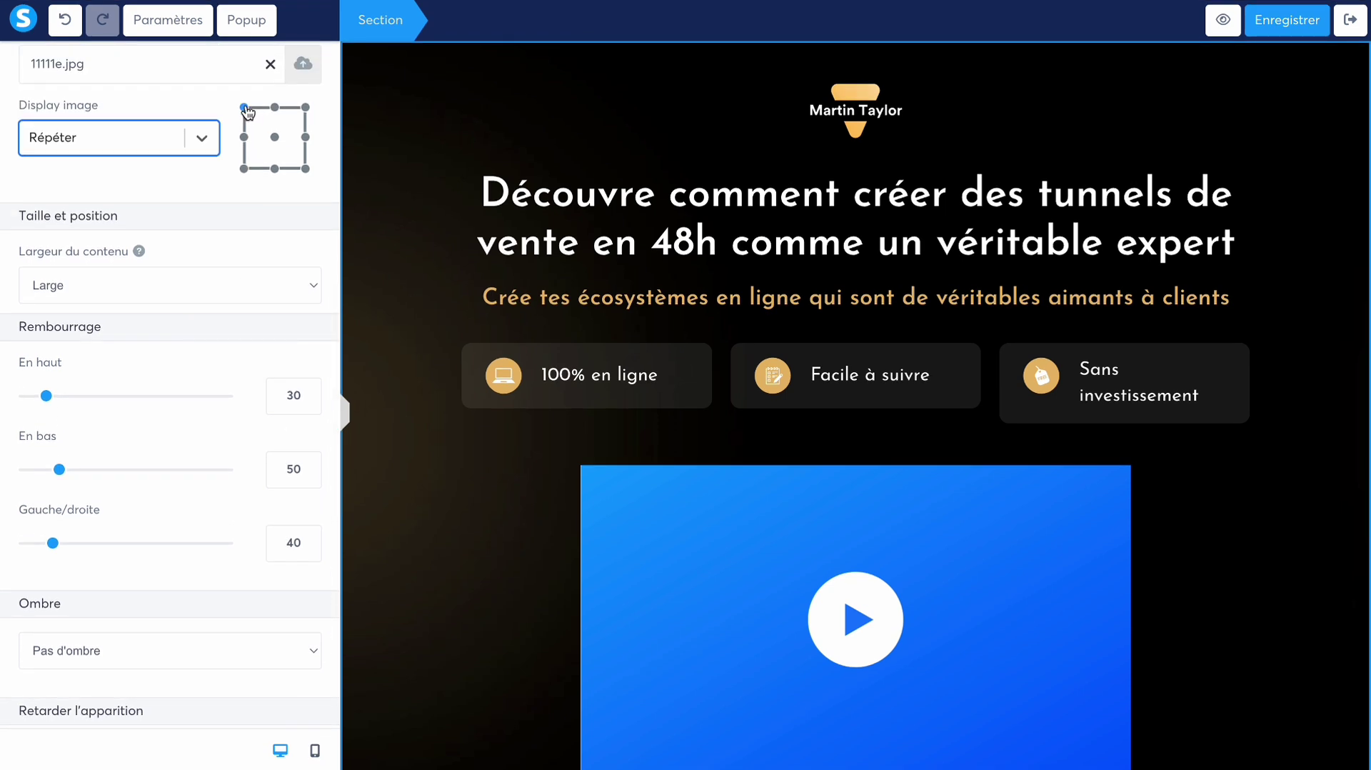
# - Set the top section's background image display to "Remplir à 100% en largeur et longueur" and save the page
pyautogui.click(135, 125)
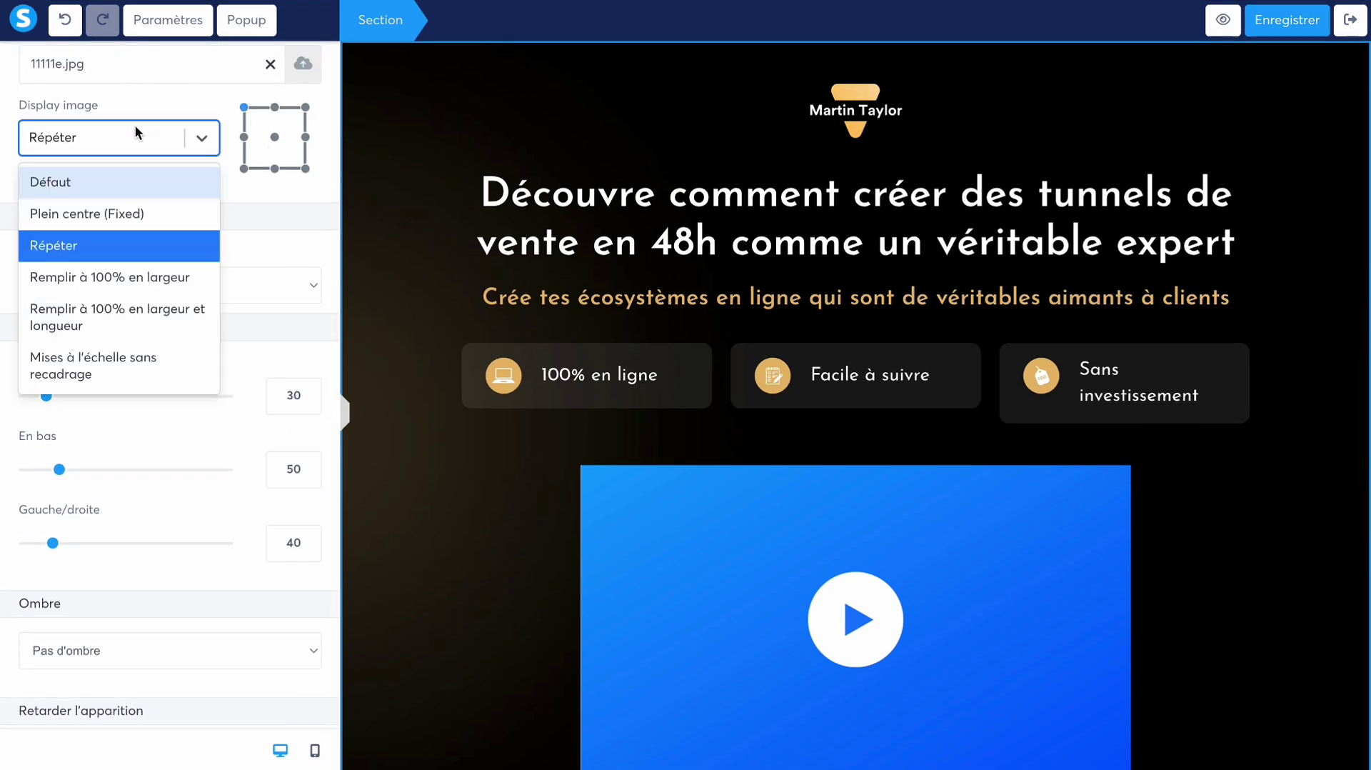
pyautogui.click(173, 297)
pyautogui.click(1267, 21)
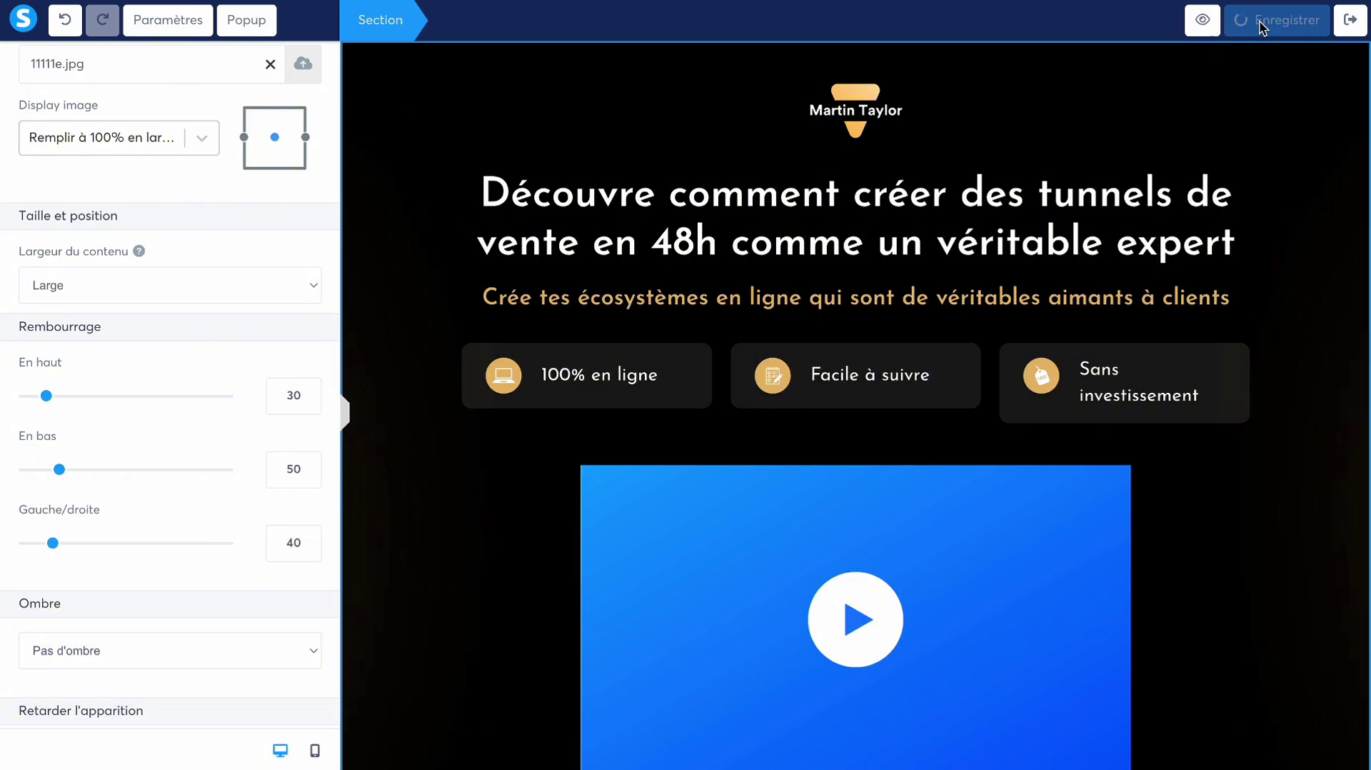
# - Preview the landing page, dismiss the preview notice, and check the background glow around the video and call-to-action button
pyautogui.click(1222, 20)
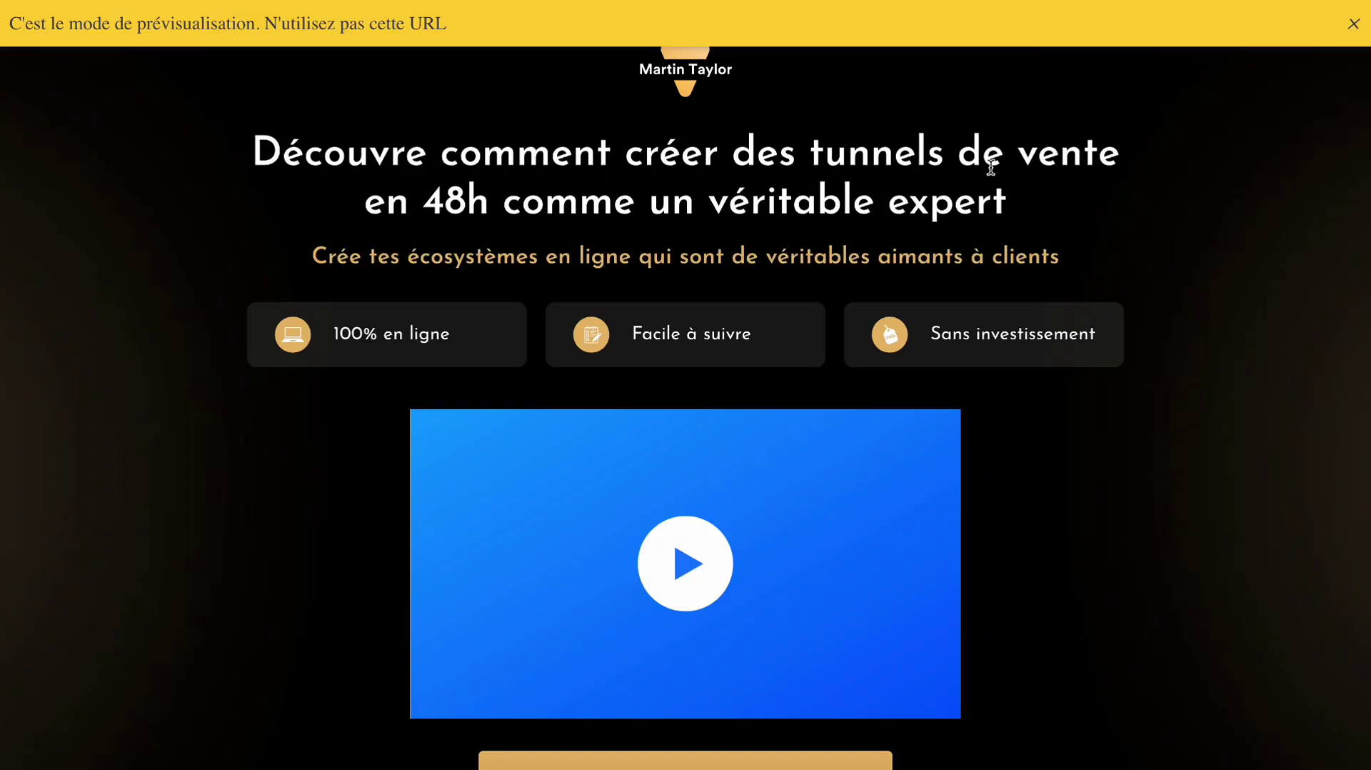
pyautogui.click(1355, 29)
pyautogui.scroll(-5, 218, 211)
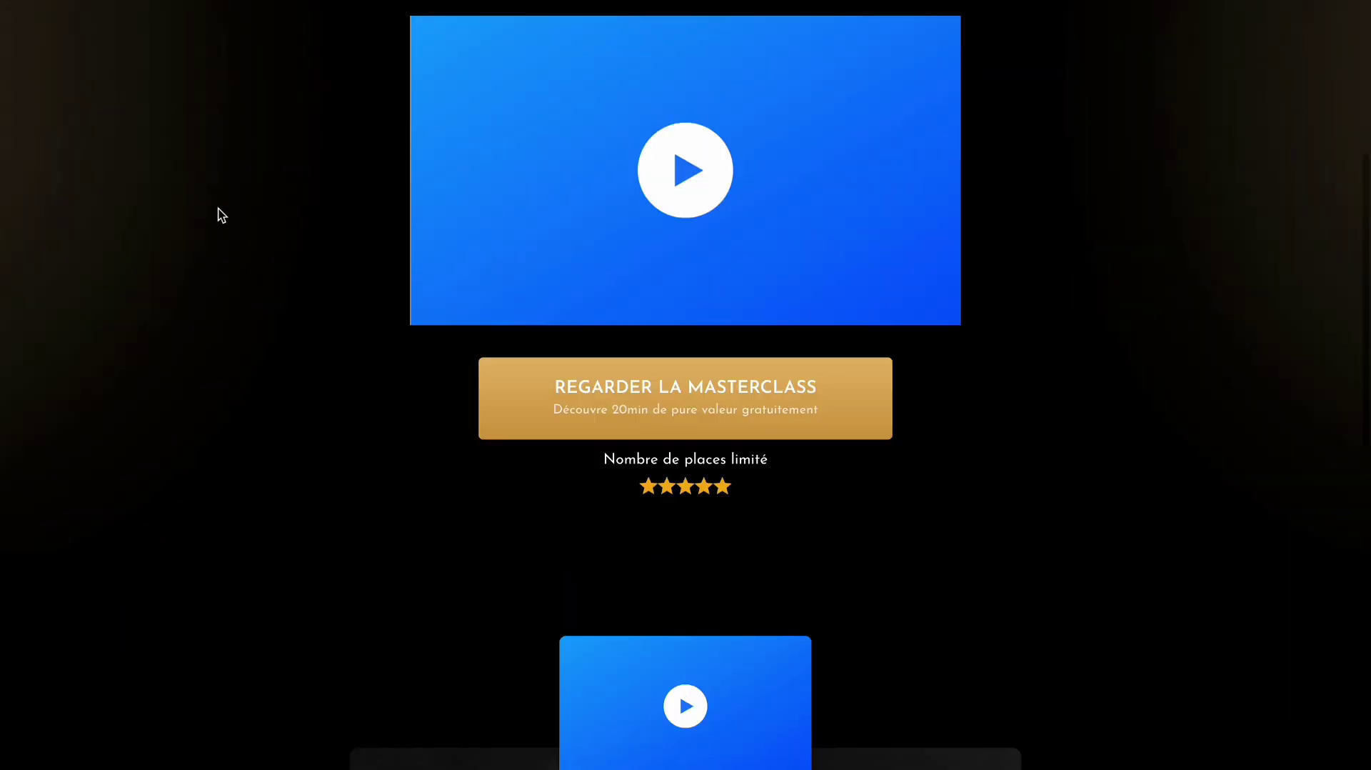
pyautogui.scroll(5, 219, 211)
pyautogui.scroll(-3, 936, 361)
pyautogui.scroll(3, 936, 359)
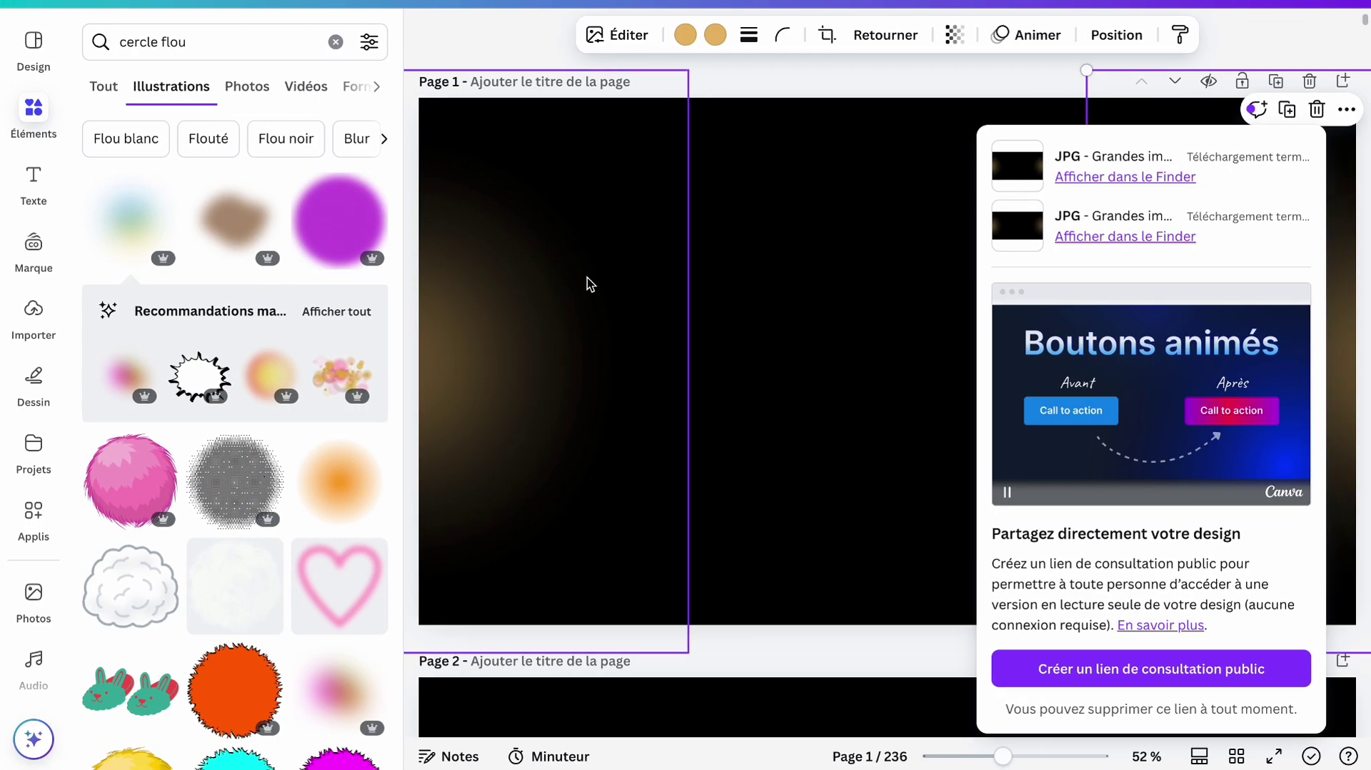
# - Switch to the Canva design and add a blank page after page 1
pyautogui.click(680, 262)
pyautogui.click(1343, 81)
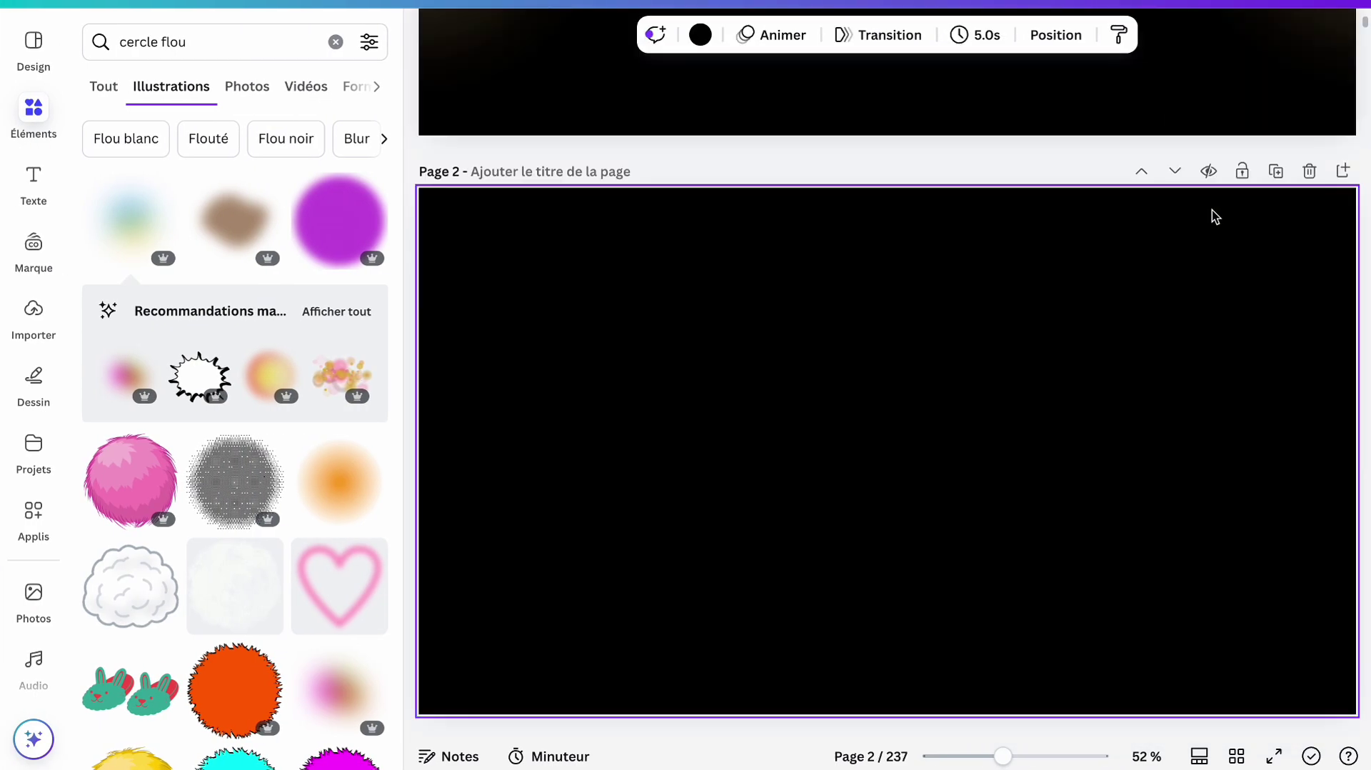
pyautogui.click(33, 180)
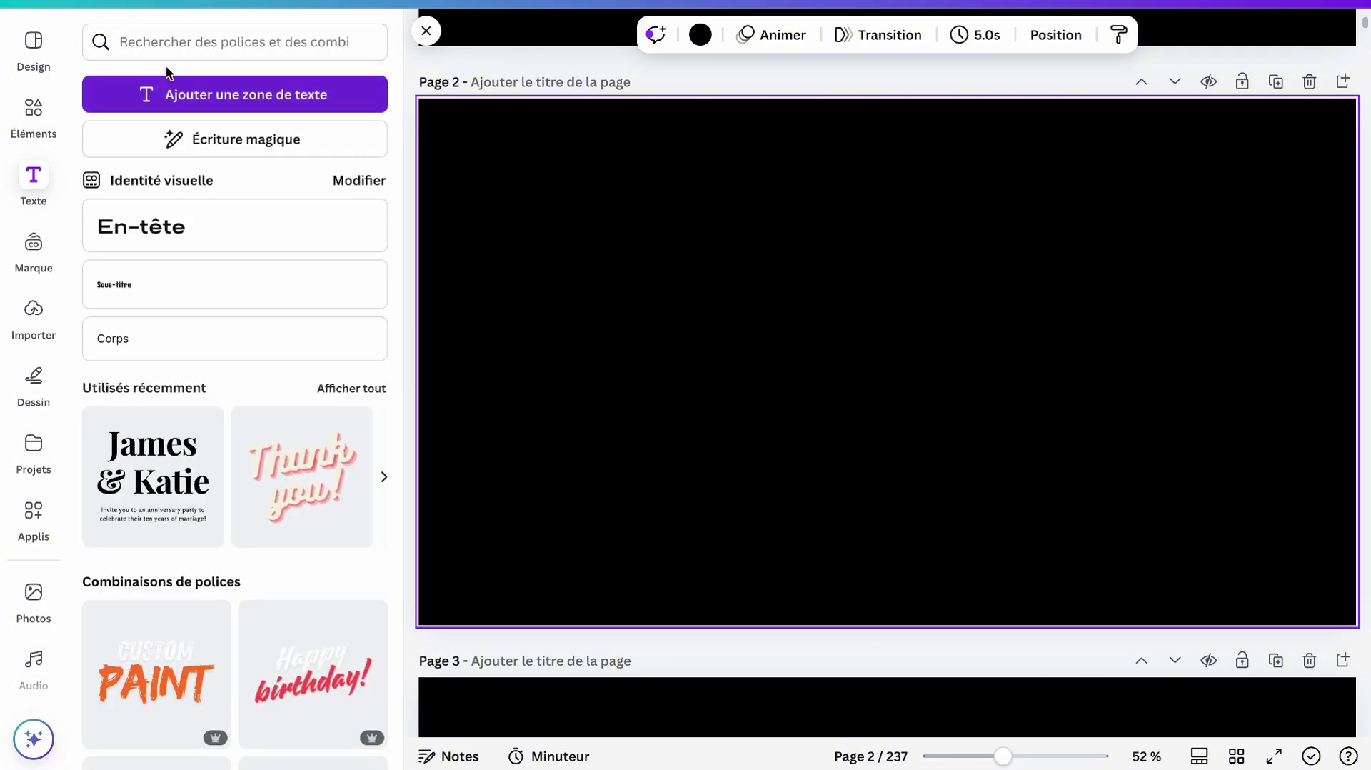
pyautogui.click(167, 50)
pyautogui.write('ma')
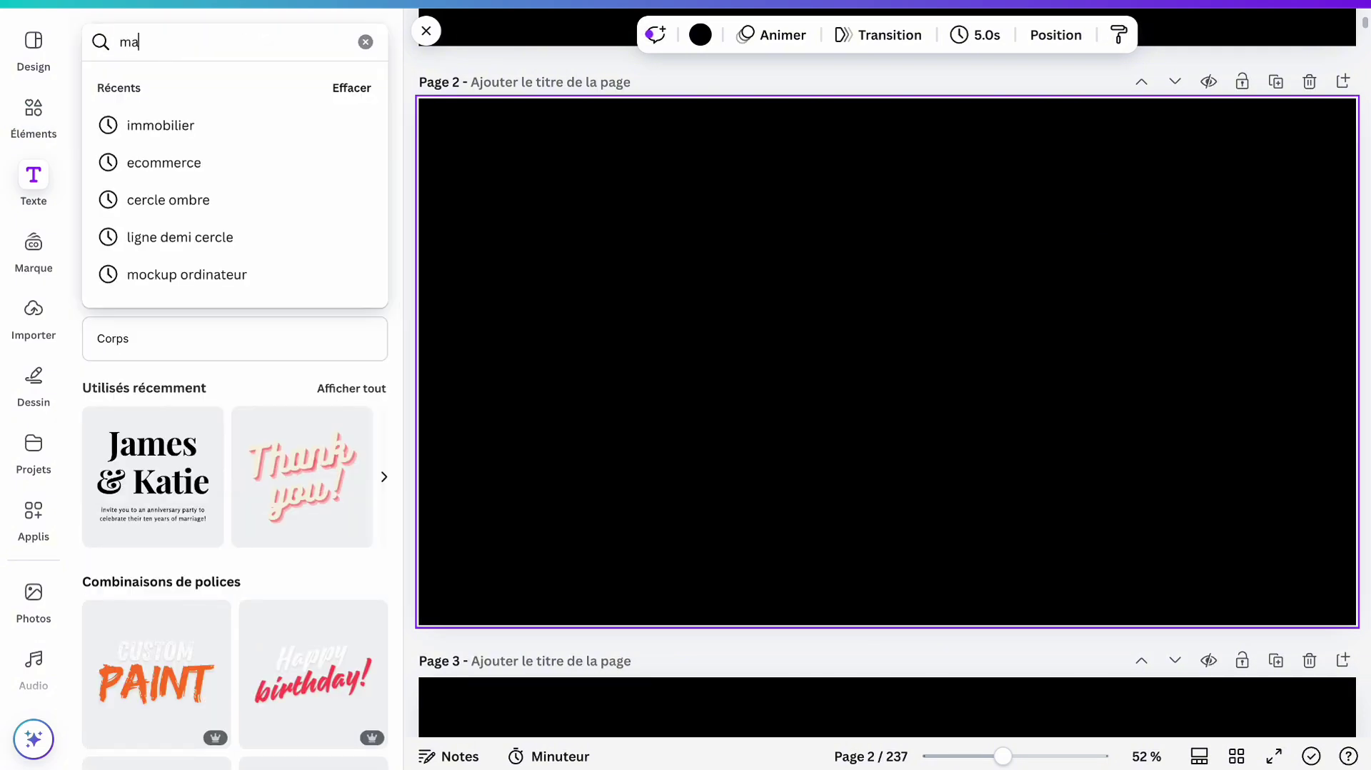
pyautogui.press('BackSpace')
pyautogui.press('BackSpace')
pyautogui.press('BackSpace')
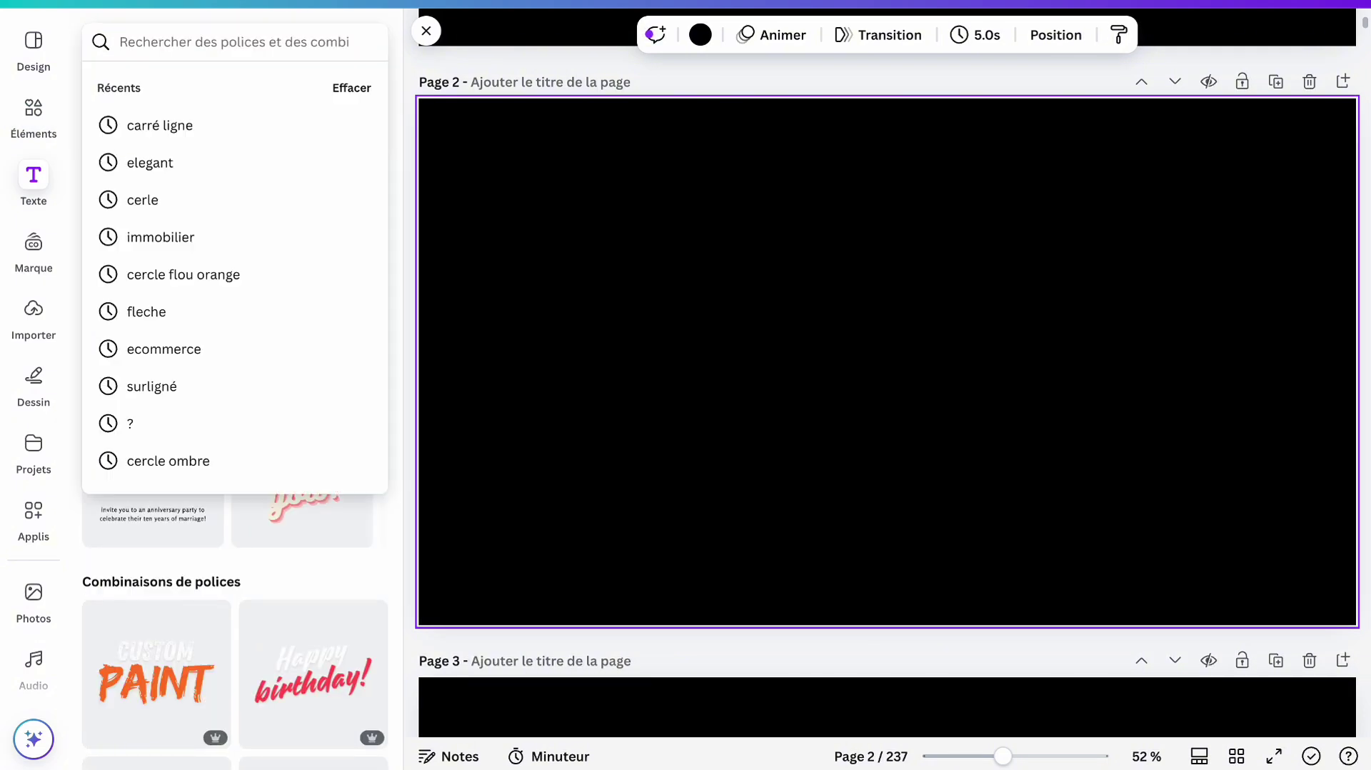
pyautogui.write('freelance')
pyautogui.press('Return')
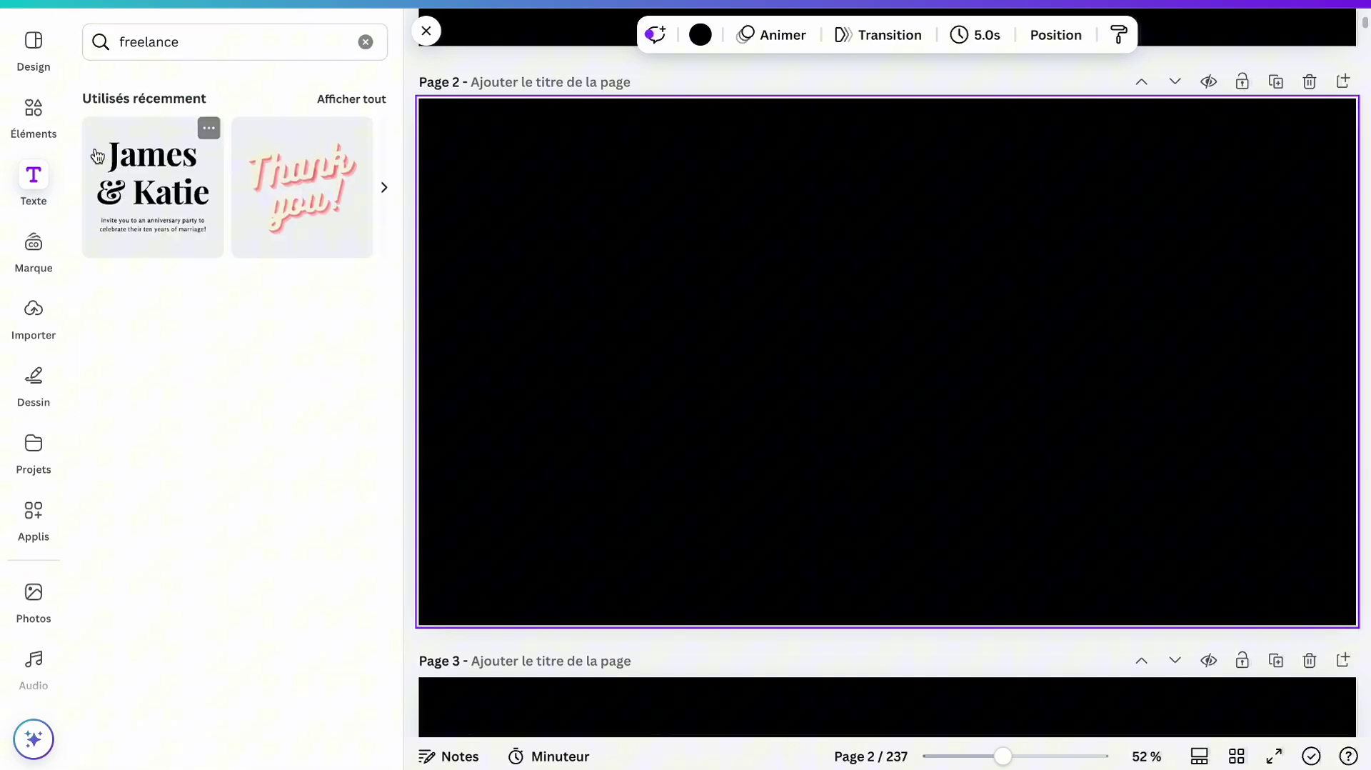
# - Search the elements for "freelance" photos and add the one of hands typing on a laptop to page 2
pyautogui.click(37, 113)
pyautogui.doubleClick(177, 44)
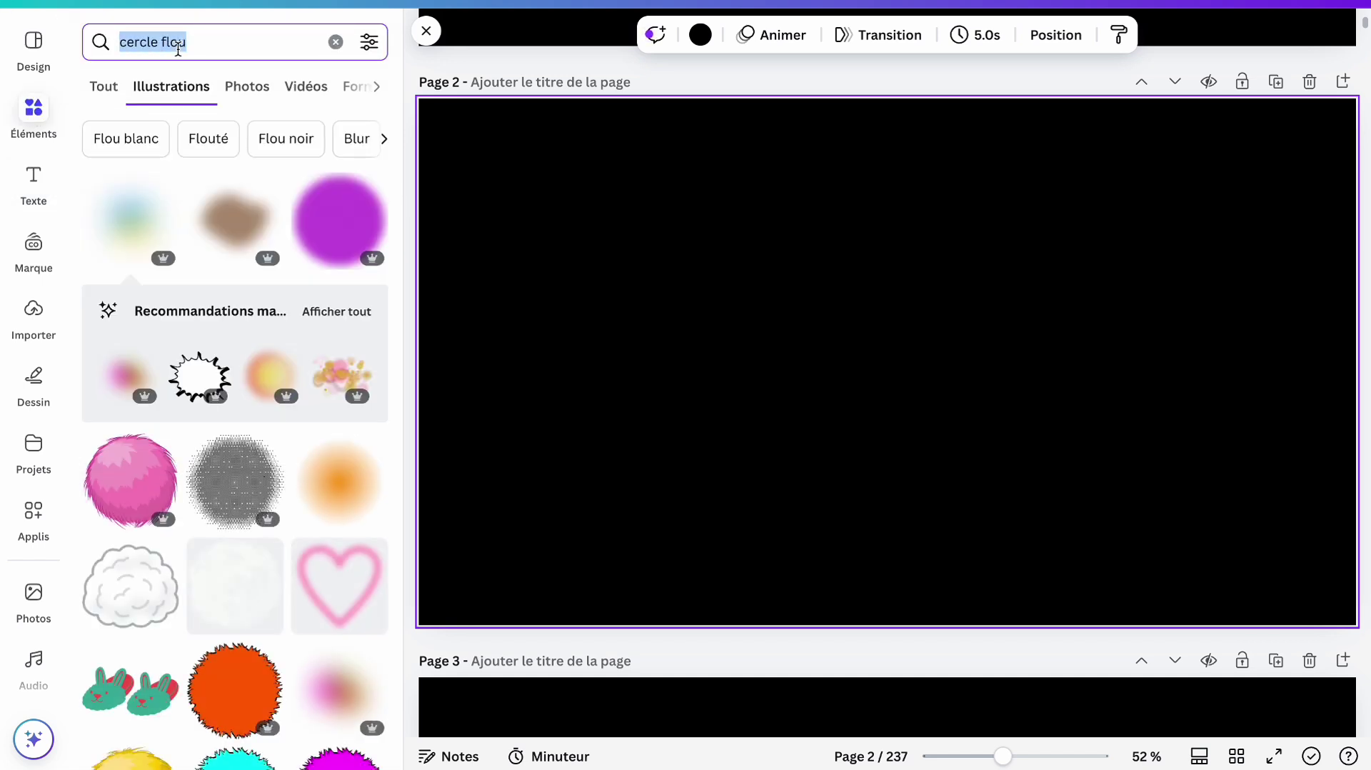
pyautogui.write('freelance')
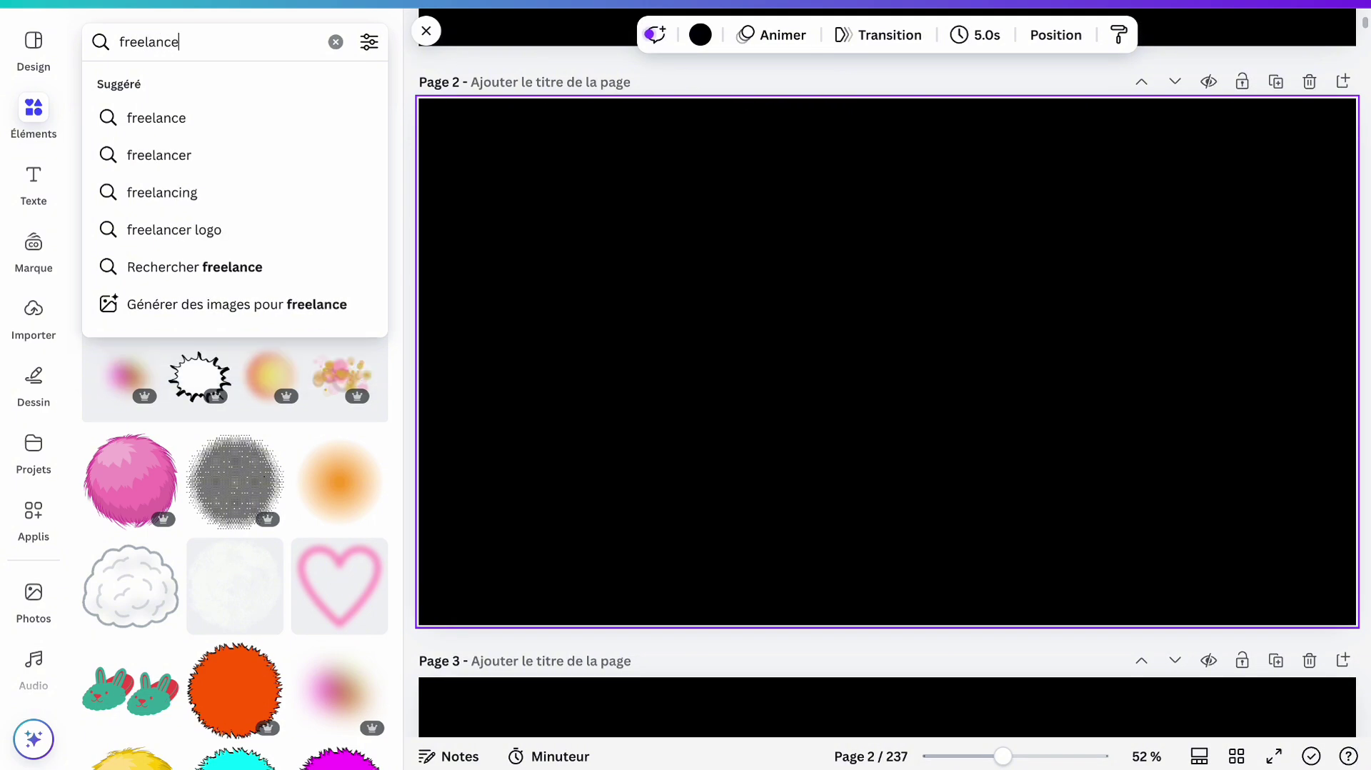
pyautogui.press('Return')
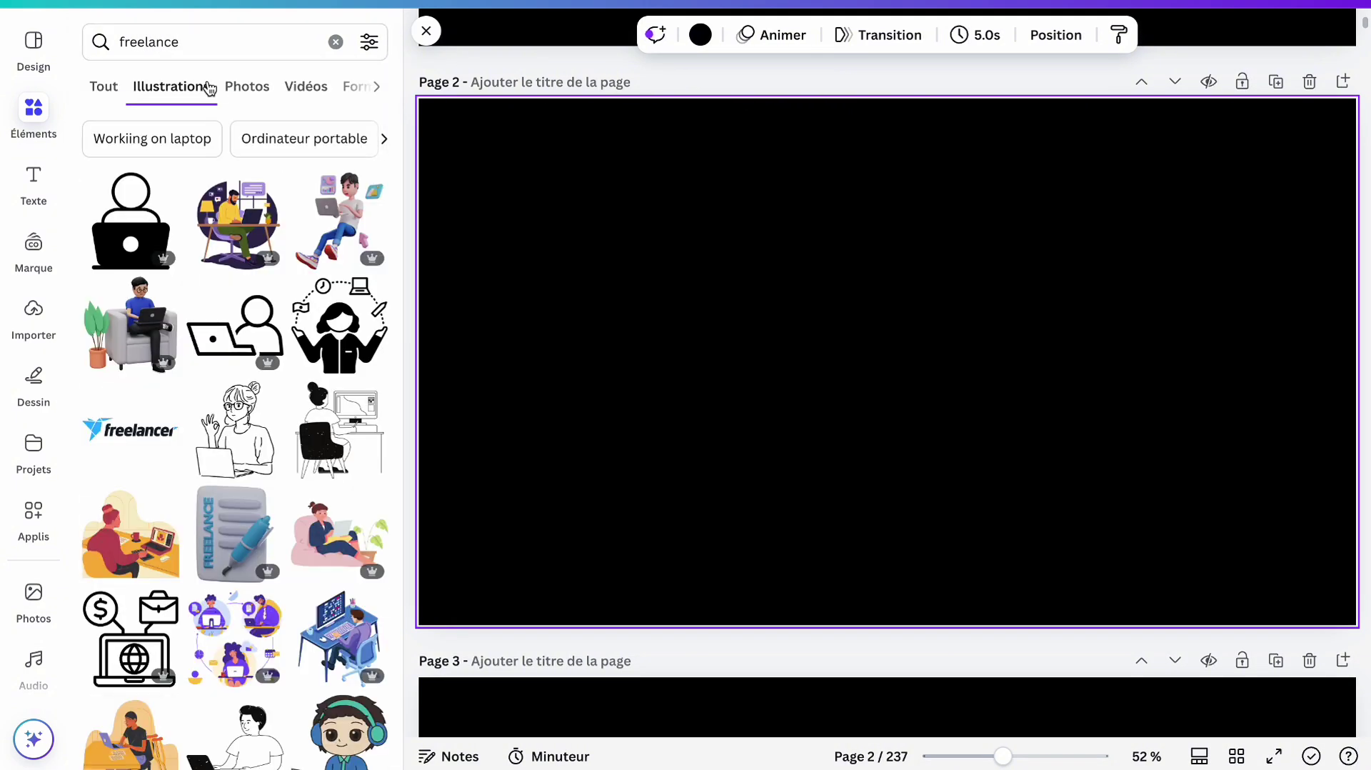
pyautogui.click(220, 87)
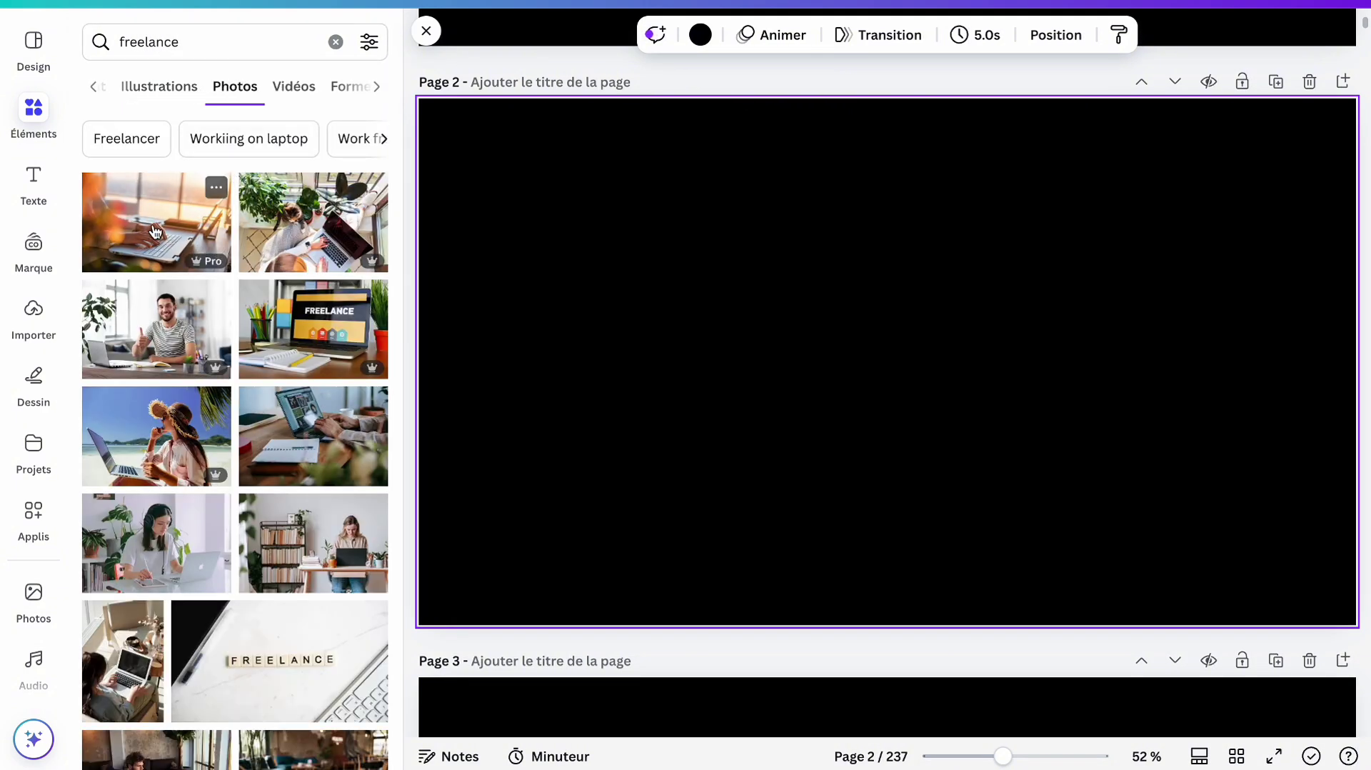
pyautogui.click(155, 232)
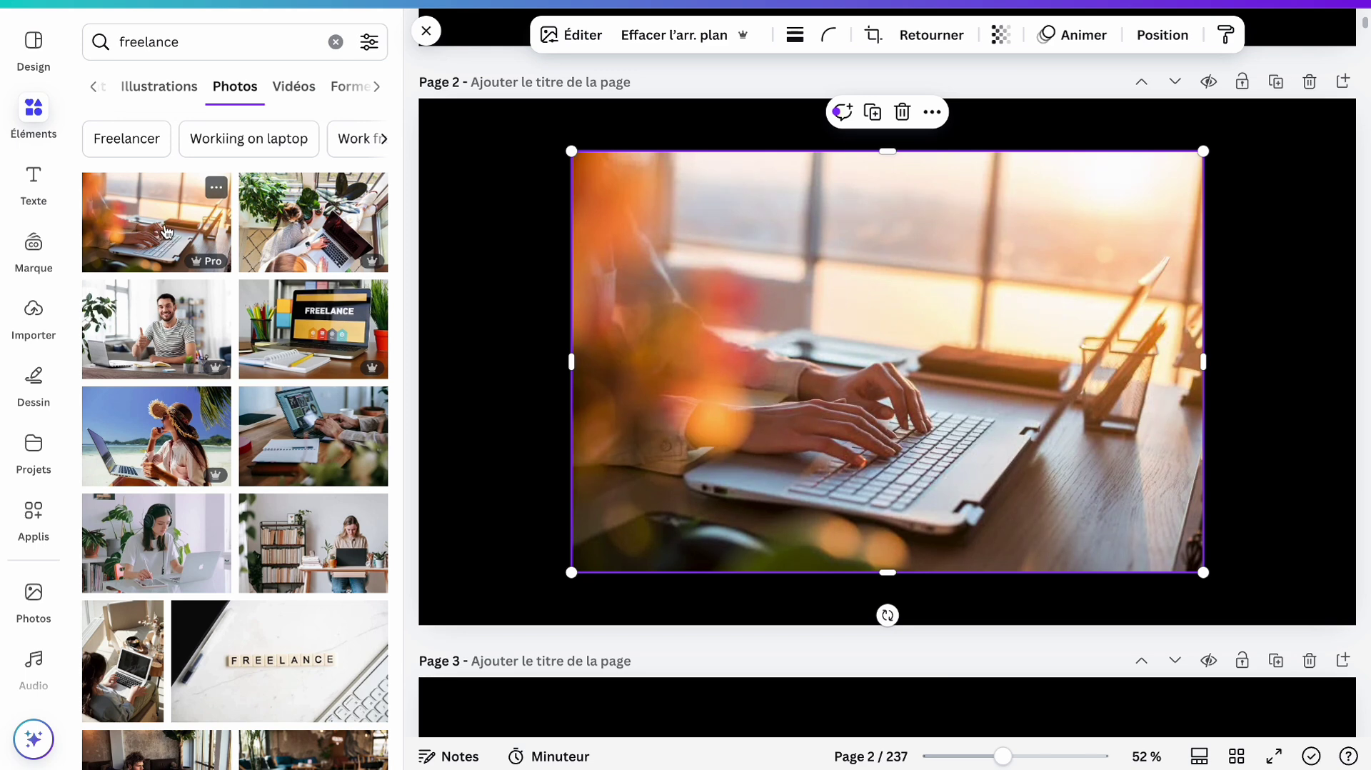
# - Anchor the laptop photo in page 2's bottom-right corner, enlarge it to full page height, and set its transparency to 20
pyautogui.moveTo(874, 418); pyautogui.dragTo(1027, 470)
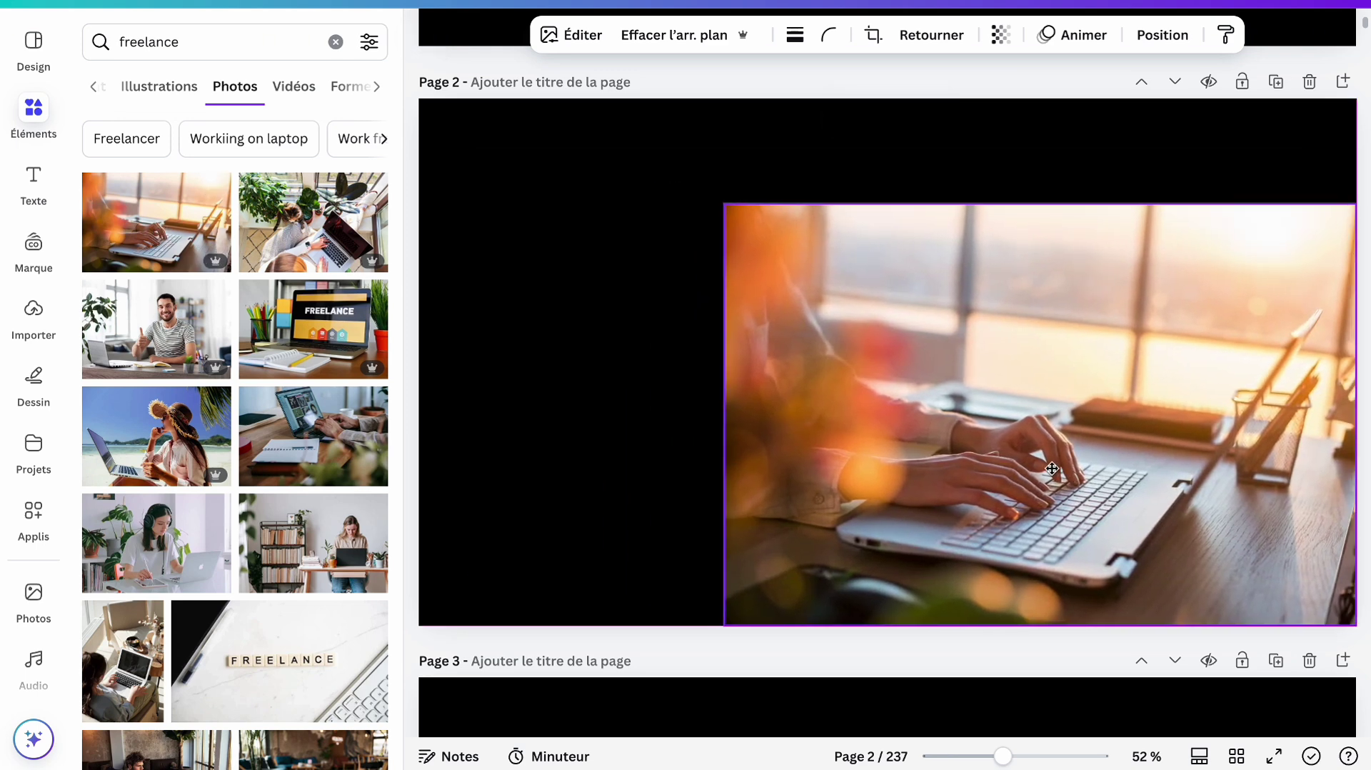
pyautogui.moveTo(723, 198); pyautogui.dragTo(566, 98)
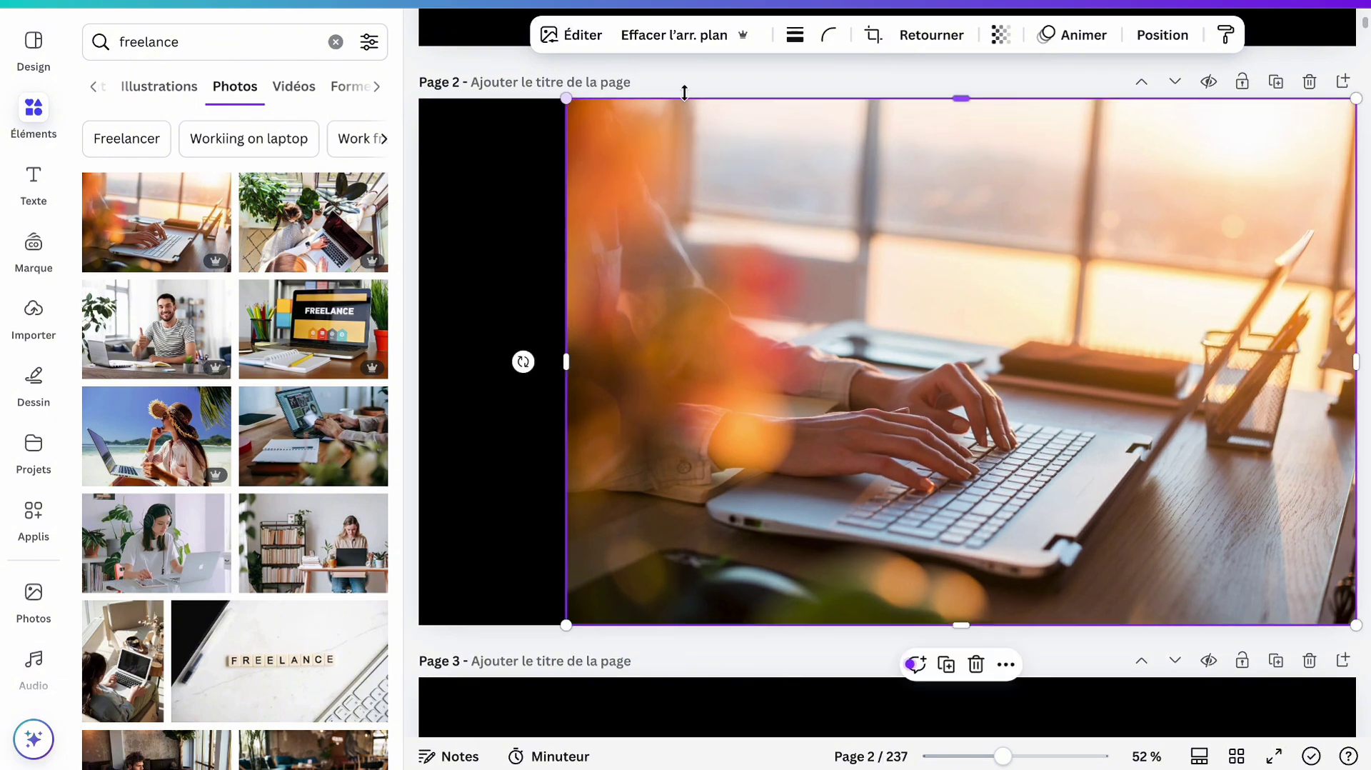
pyautogui.click(1001, 35)
pyautogui.moveTo(954, 111); pyautogui.dragTo(934, 116)
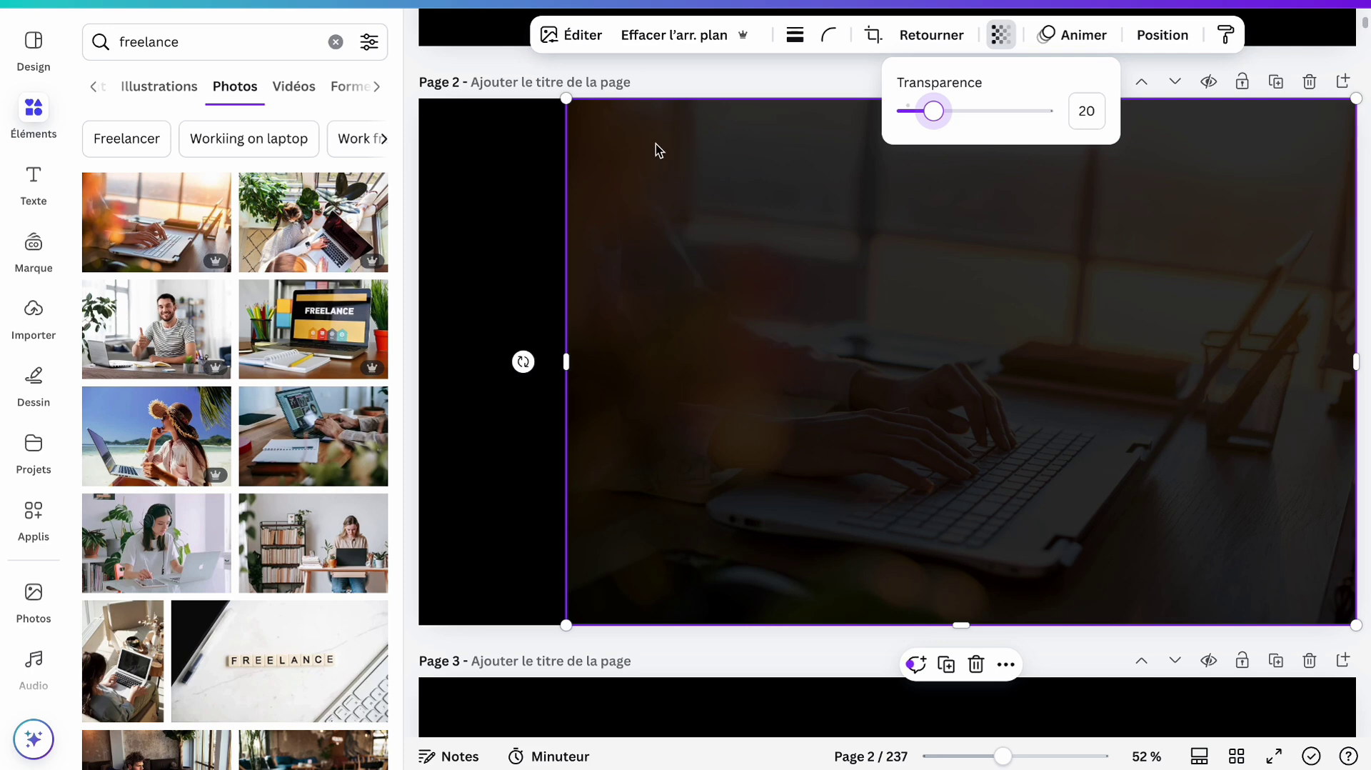
# - Reduce the laptop photo's saturation to -78 in its image adjustments
pyautogui.click(561, 32)
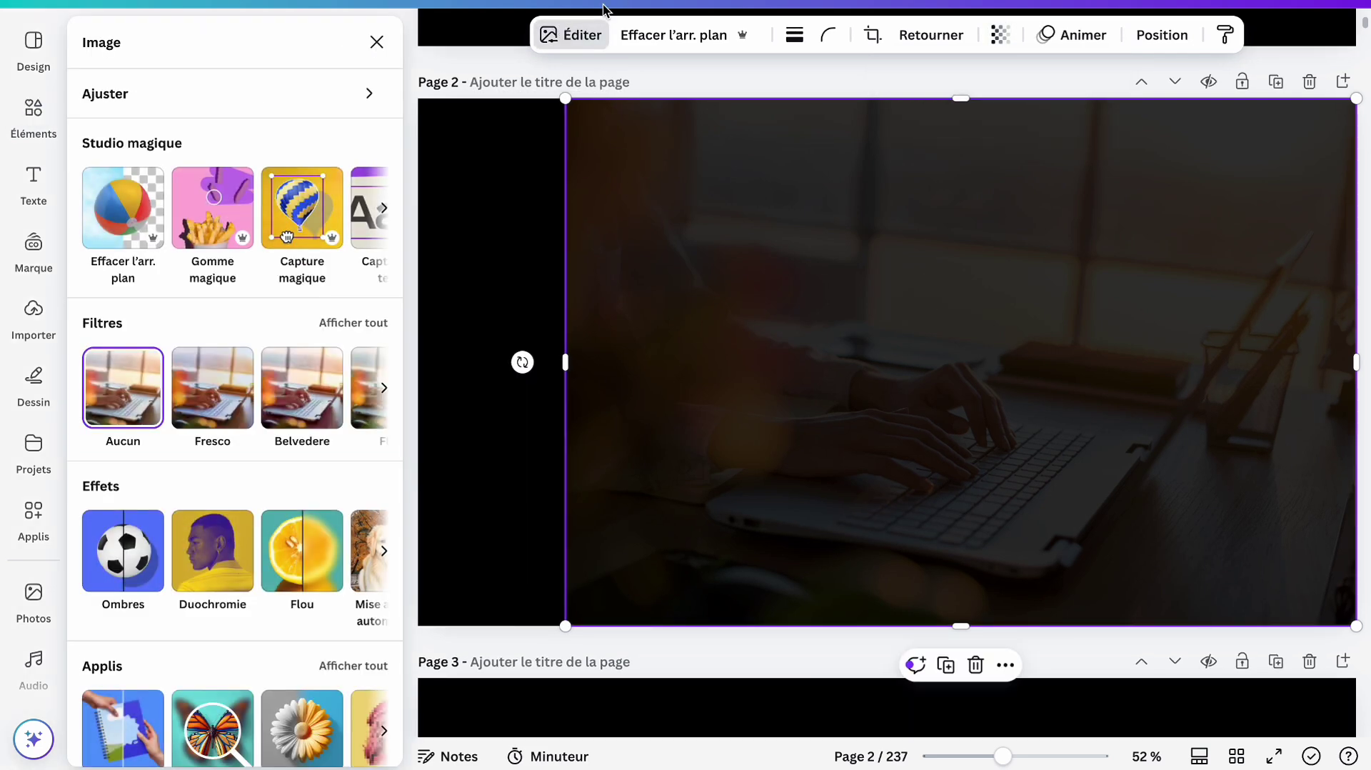
pyautogui.click(153, 107)
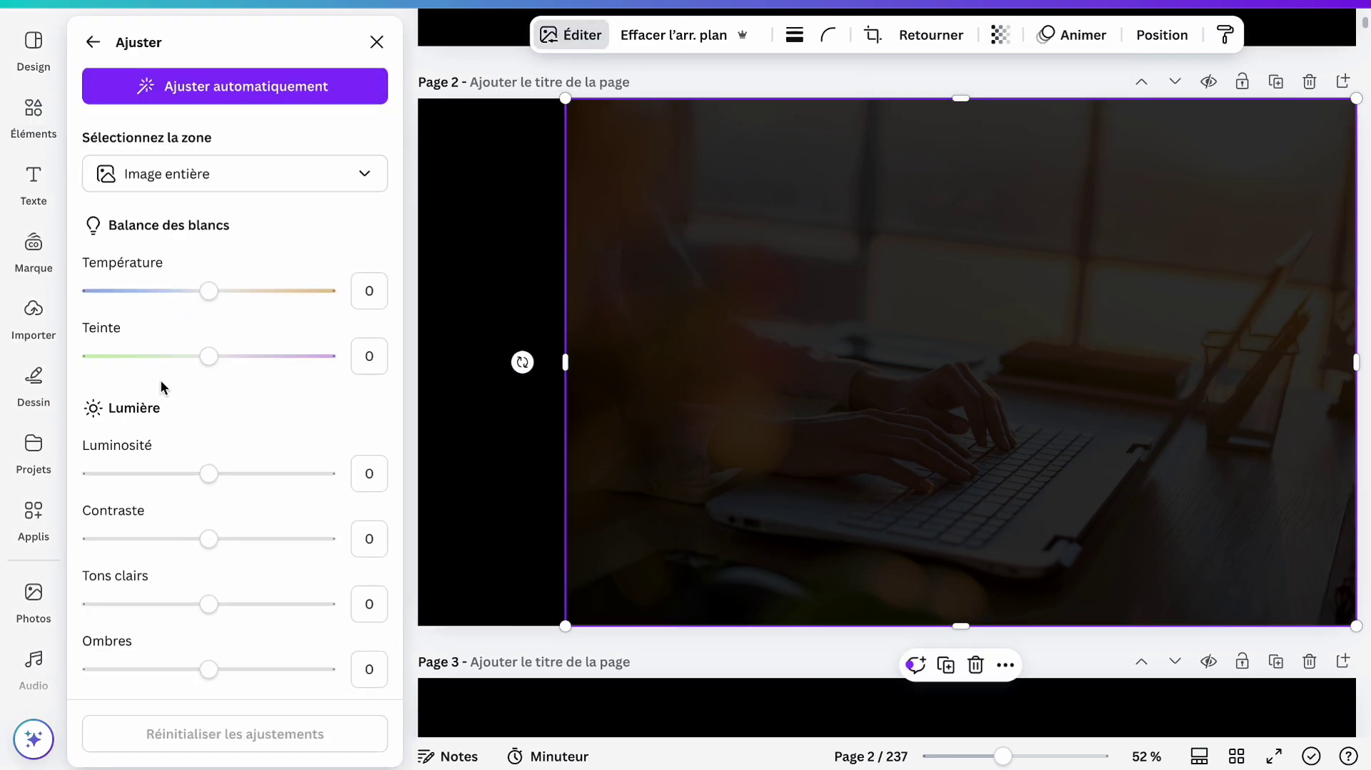
pyautogui.scroll(-6, 162, 389)
pyautogui.scroll(-2, 163, 386)
pyautogui.scroll(-3, 165, 385)
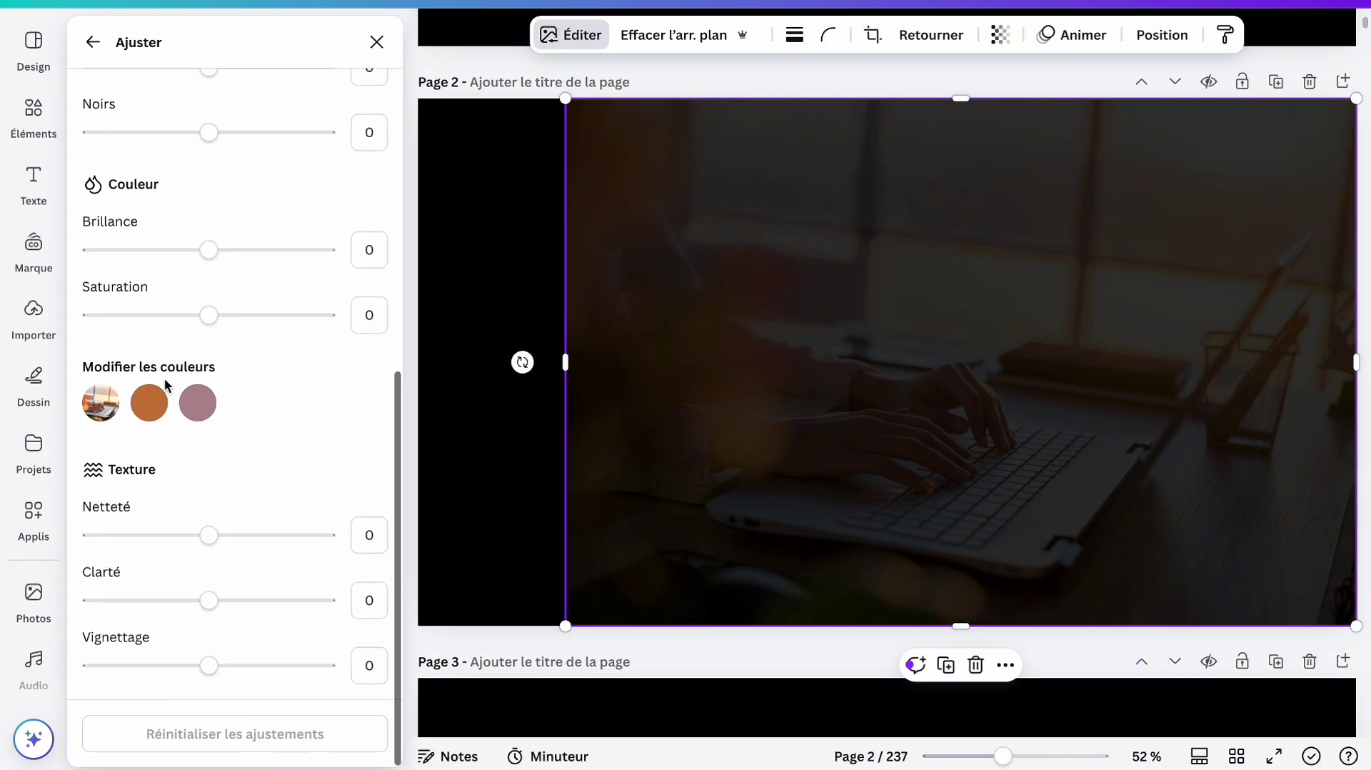
pyautogui.moveTo(208, 316); pyautogui.dragTo(115, 326)
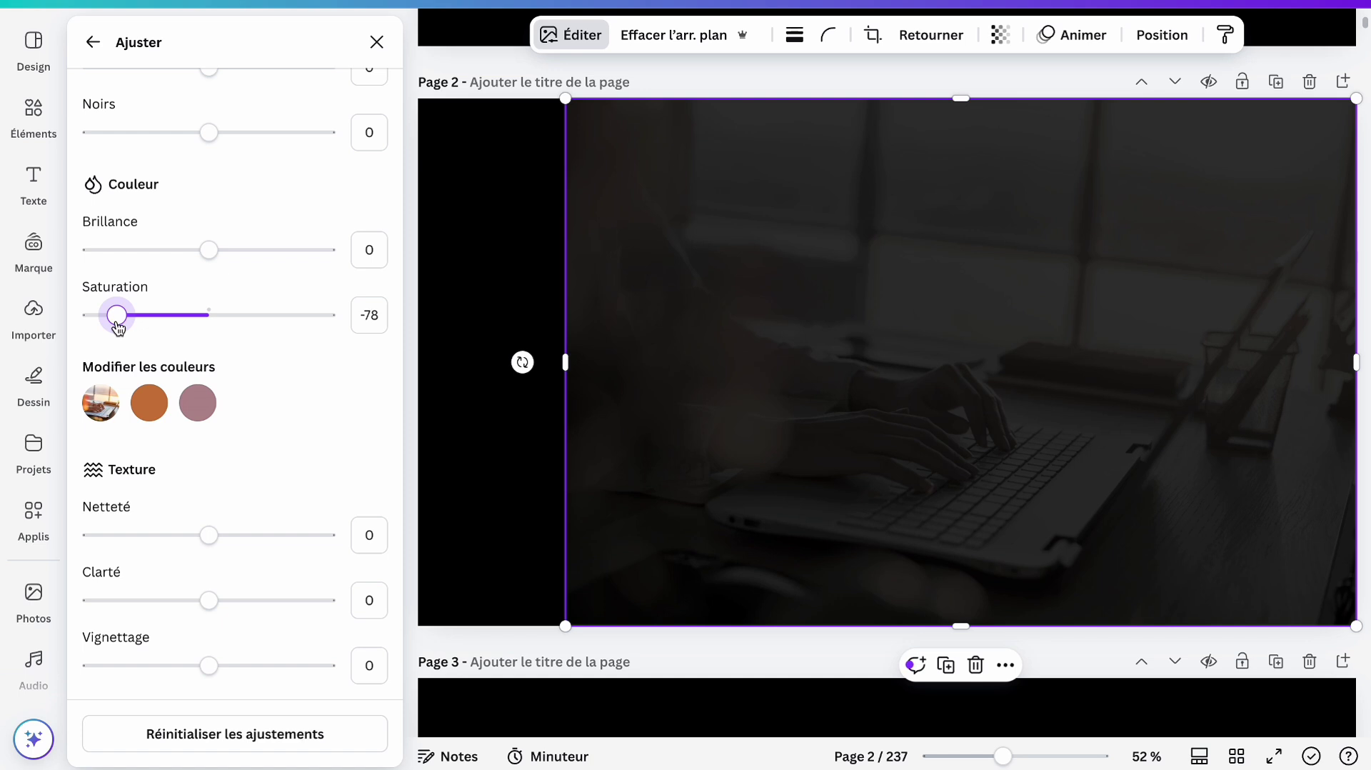
pyautogui.click(461, 408)
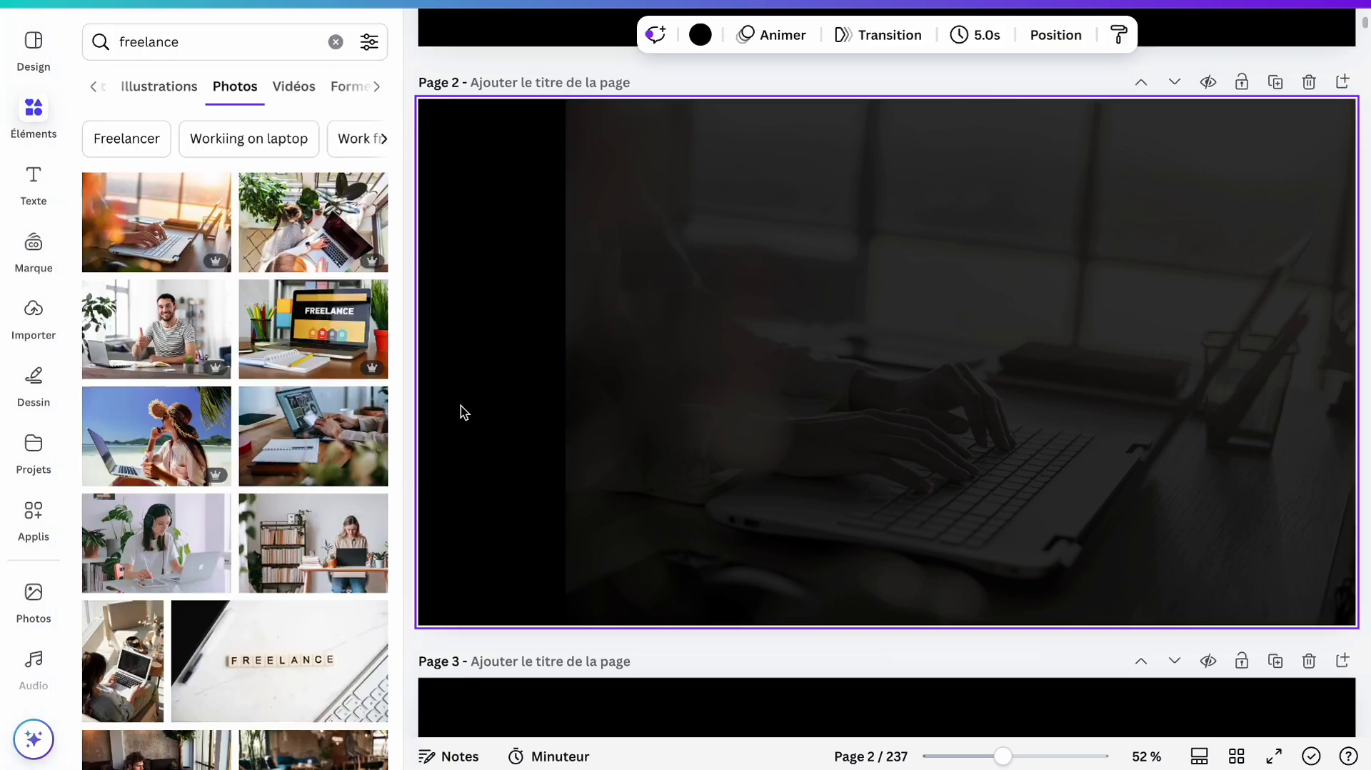
# - Move the laptop photo against page 2's left edge and open its transparency setting
pyautogui.moveTo(854, 400); pyautogui.dragTo(705, 406)
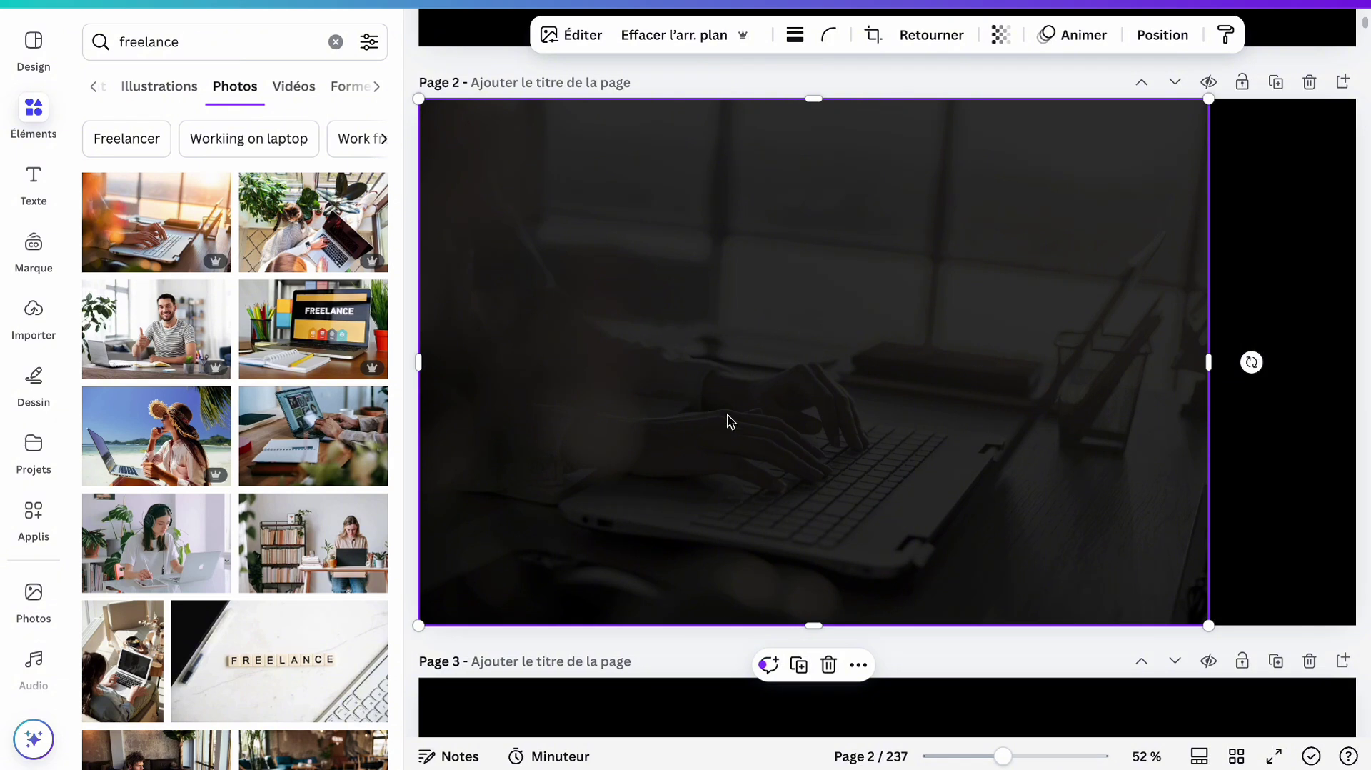
pyautogui.click(1225, 282)
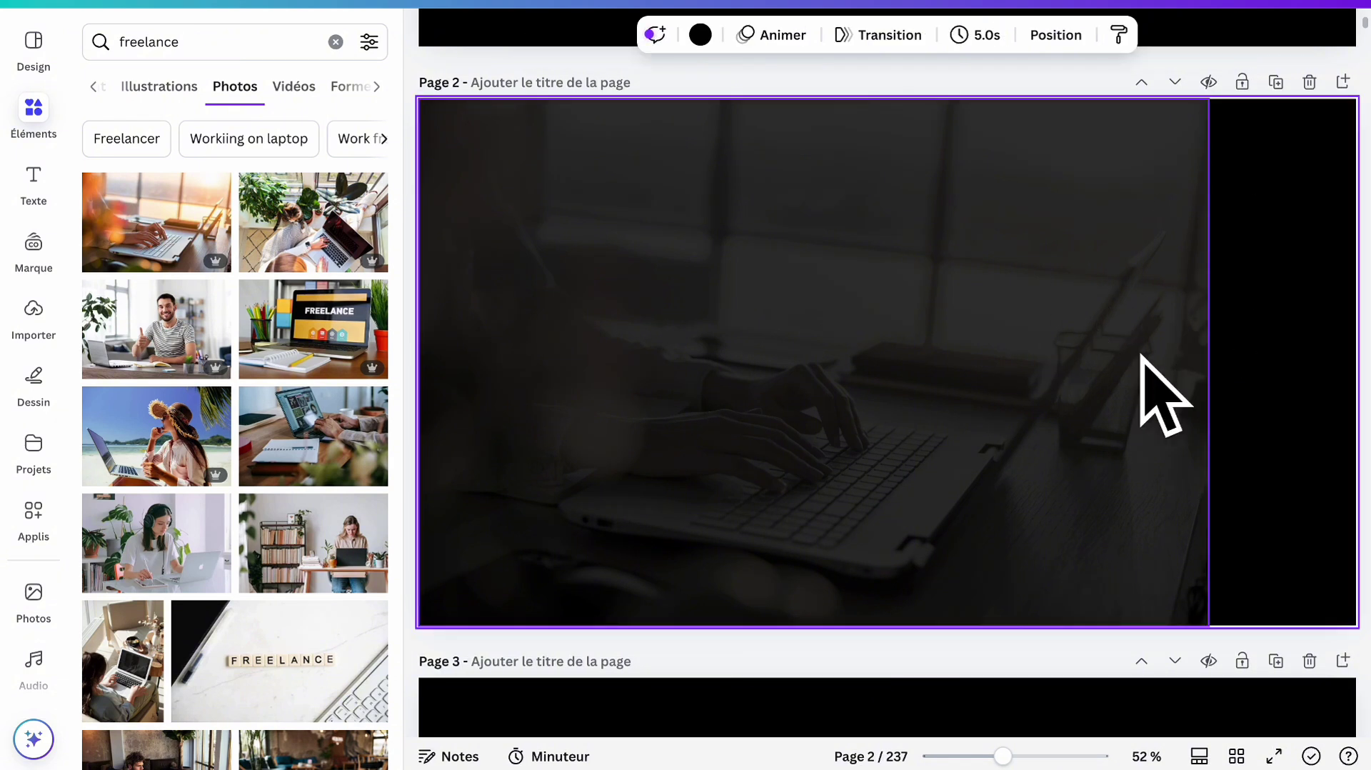
pyautogui.click(1071, 180)
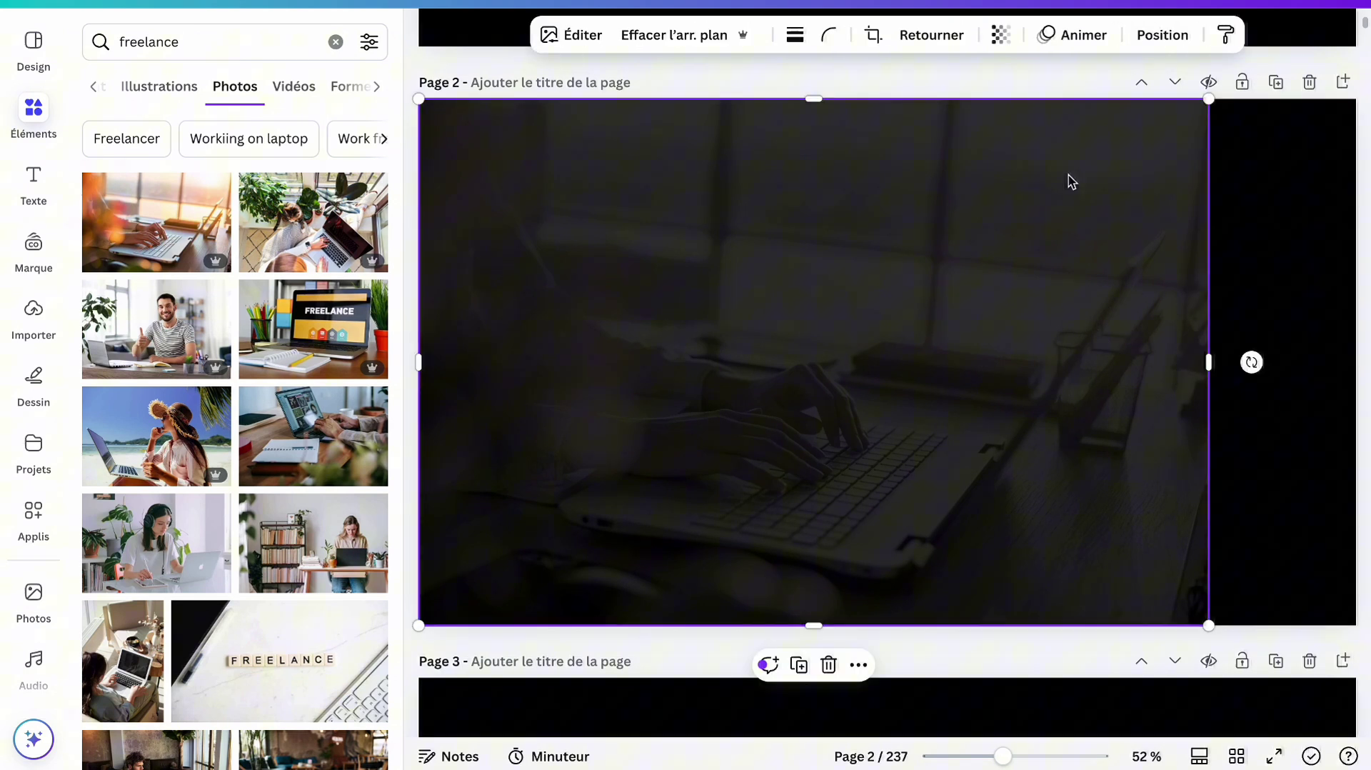
pyautogui.click(1007, 40)
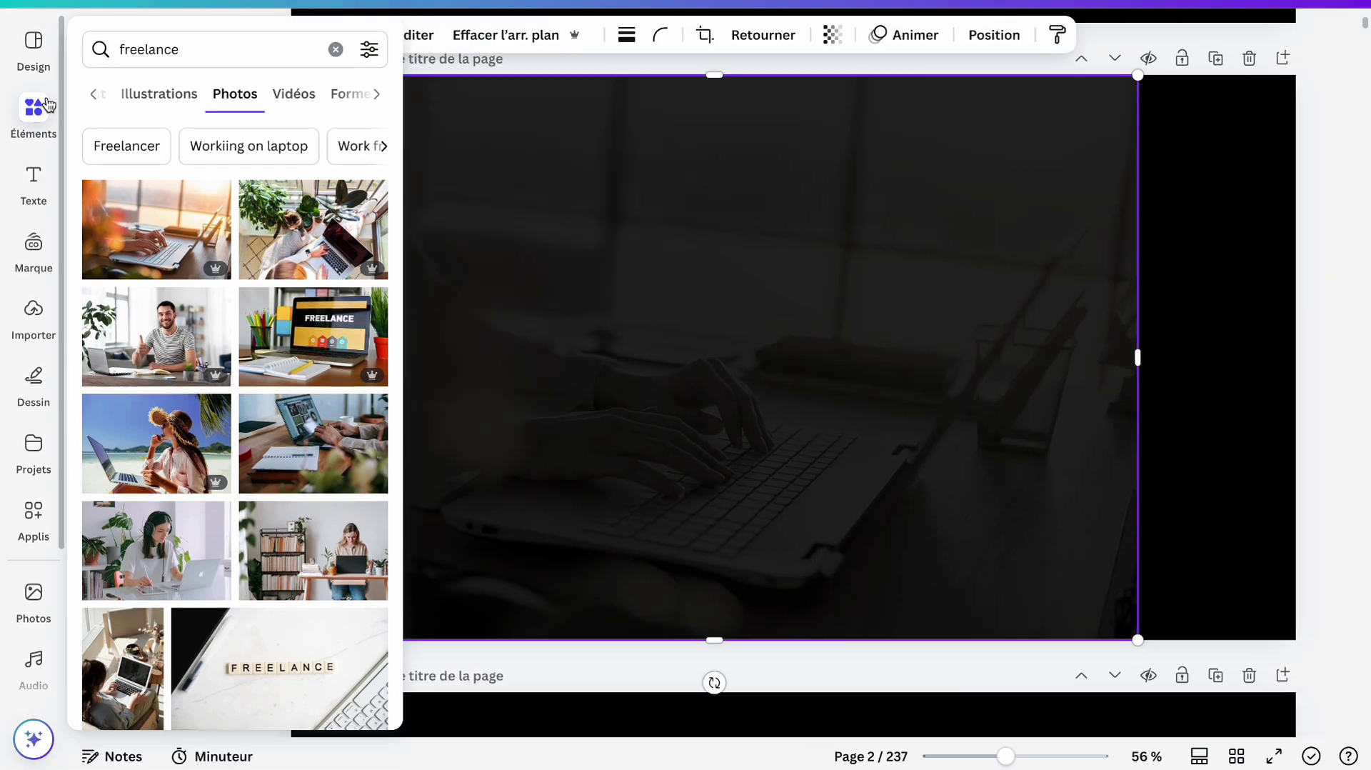
# - Search the element illustrations for "degrzadé noir" and add the vertical grainy black gradient to page 2
pyautogui.click(127, 50)
pyautogui.doubleClick(128, 50)
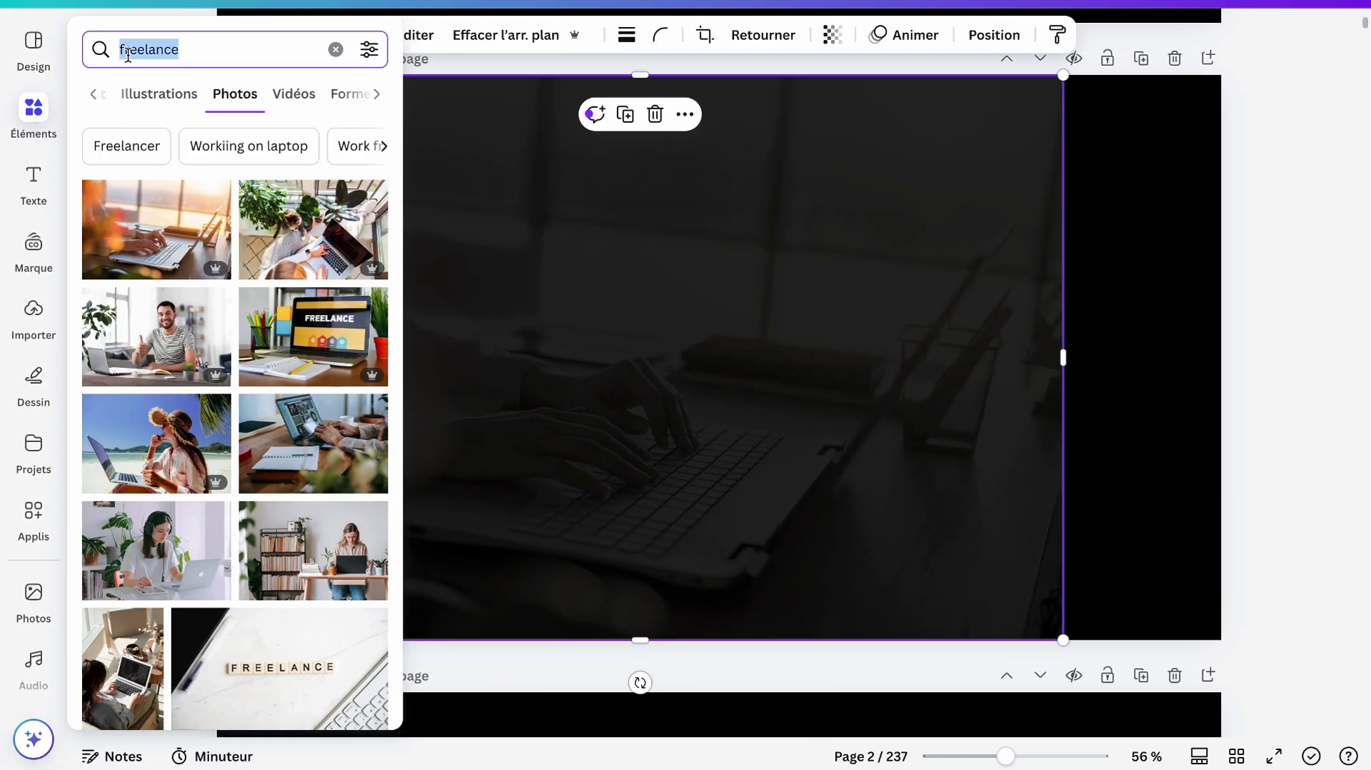
pyautogui.write('dégr')
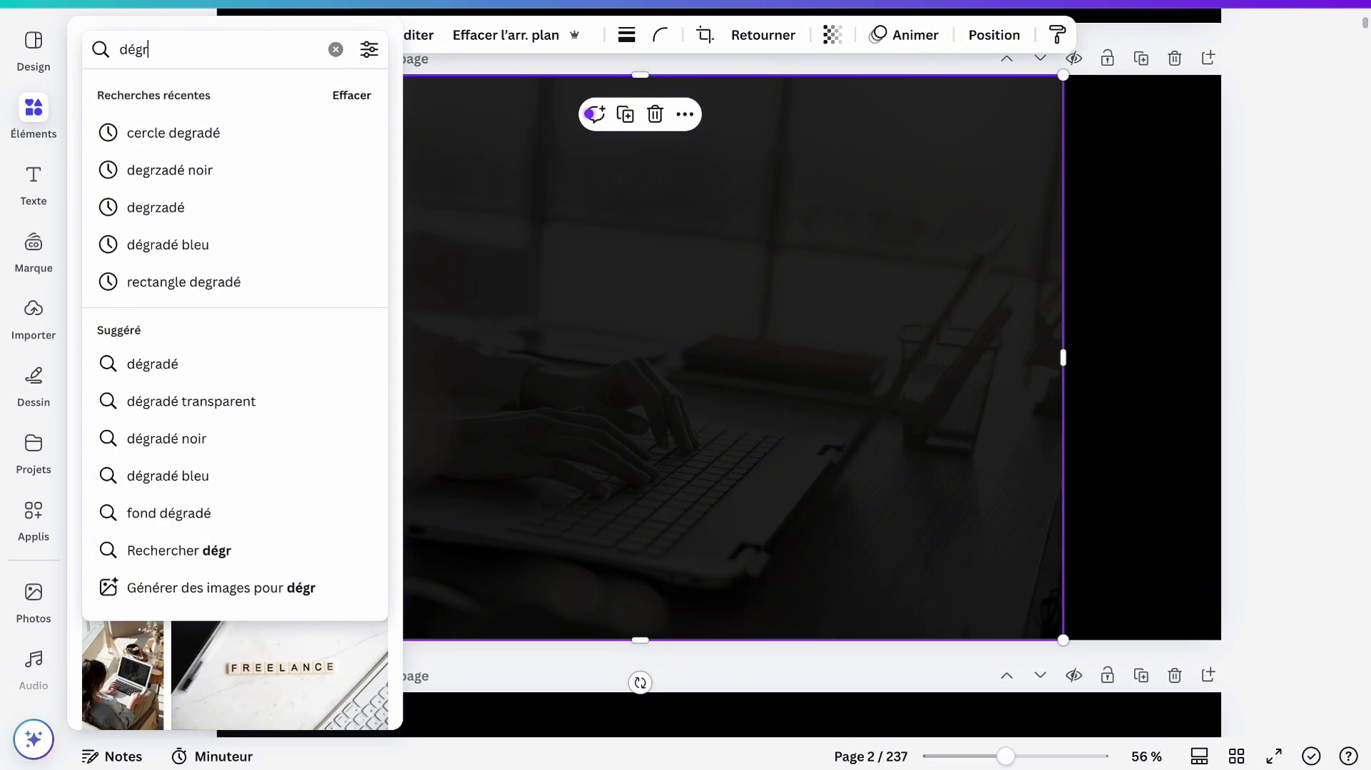
pyautogui.click(178, 169)
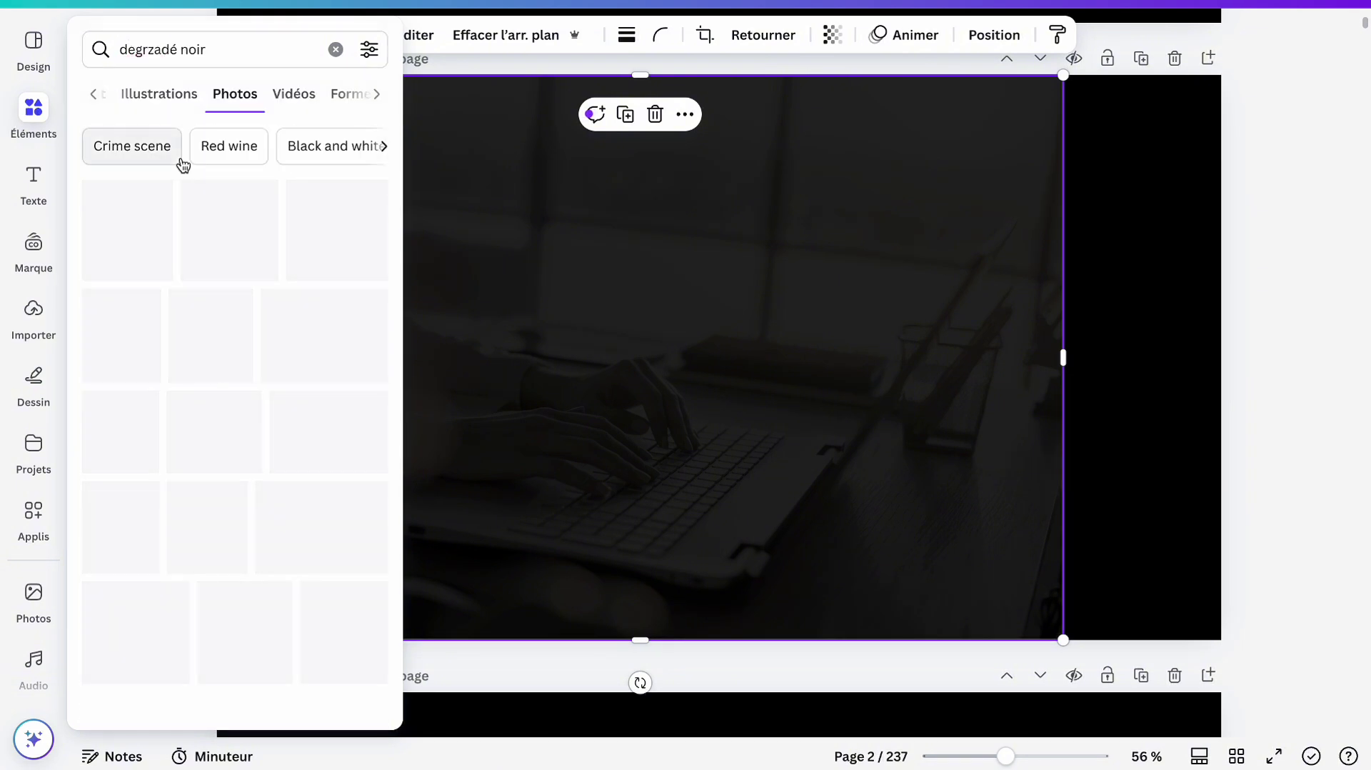
pyautogui.click(175, 104)
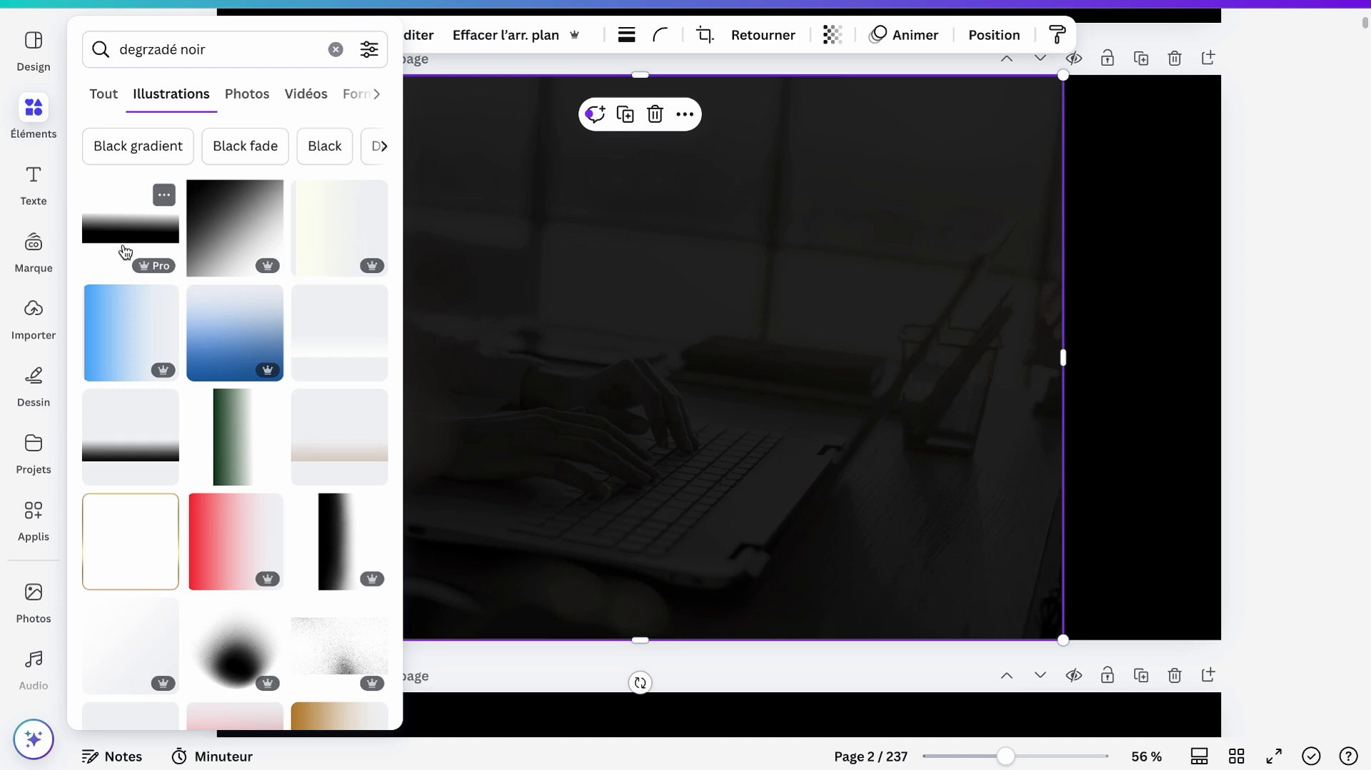
pyautogui.scroll(-4, 305, 571)
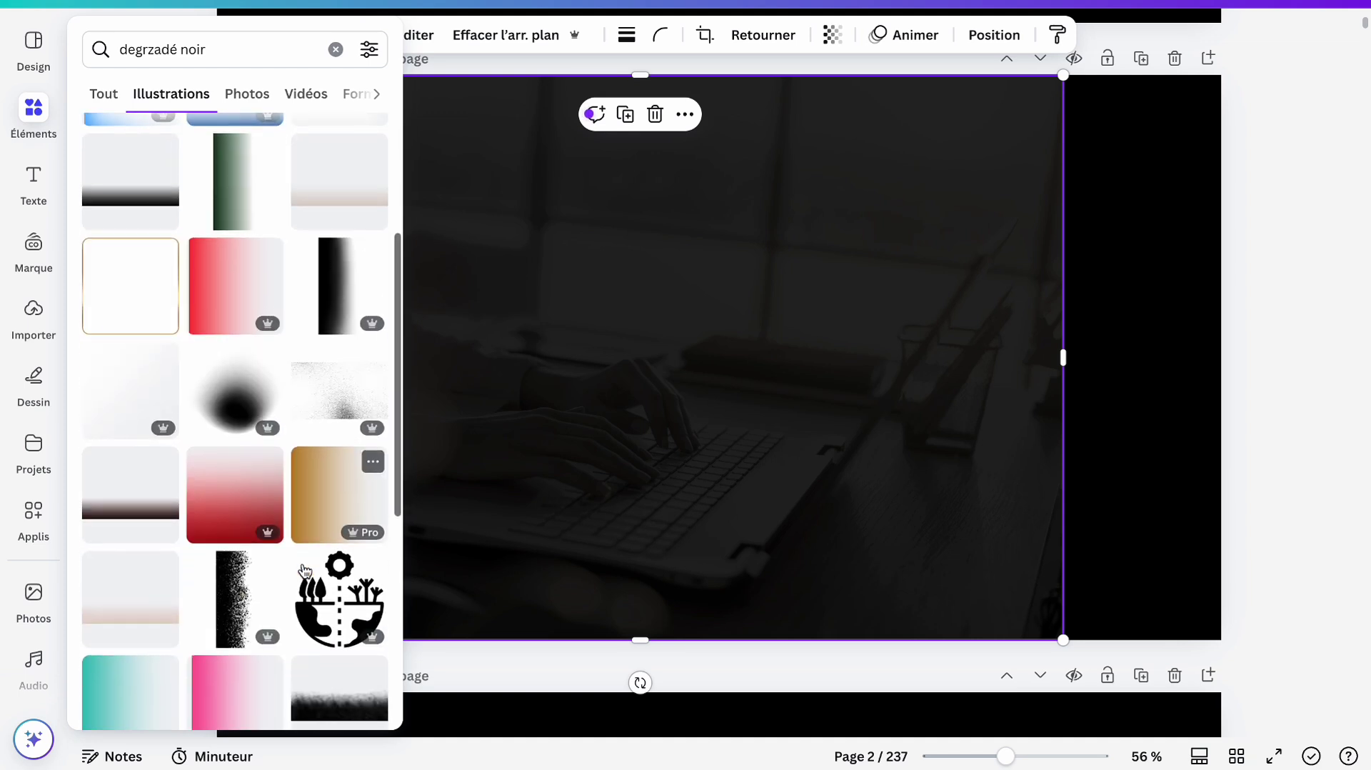
pyautogui.click(350, 289)
pyautogui.click(714, 455)
# - Rotate the black gradient by -180° and enlarge it to full page height over the laptop photo's right edge
pyautogui.moveTo(728, 462); pyautogui.dragTo(950, 441)
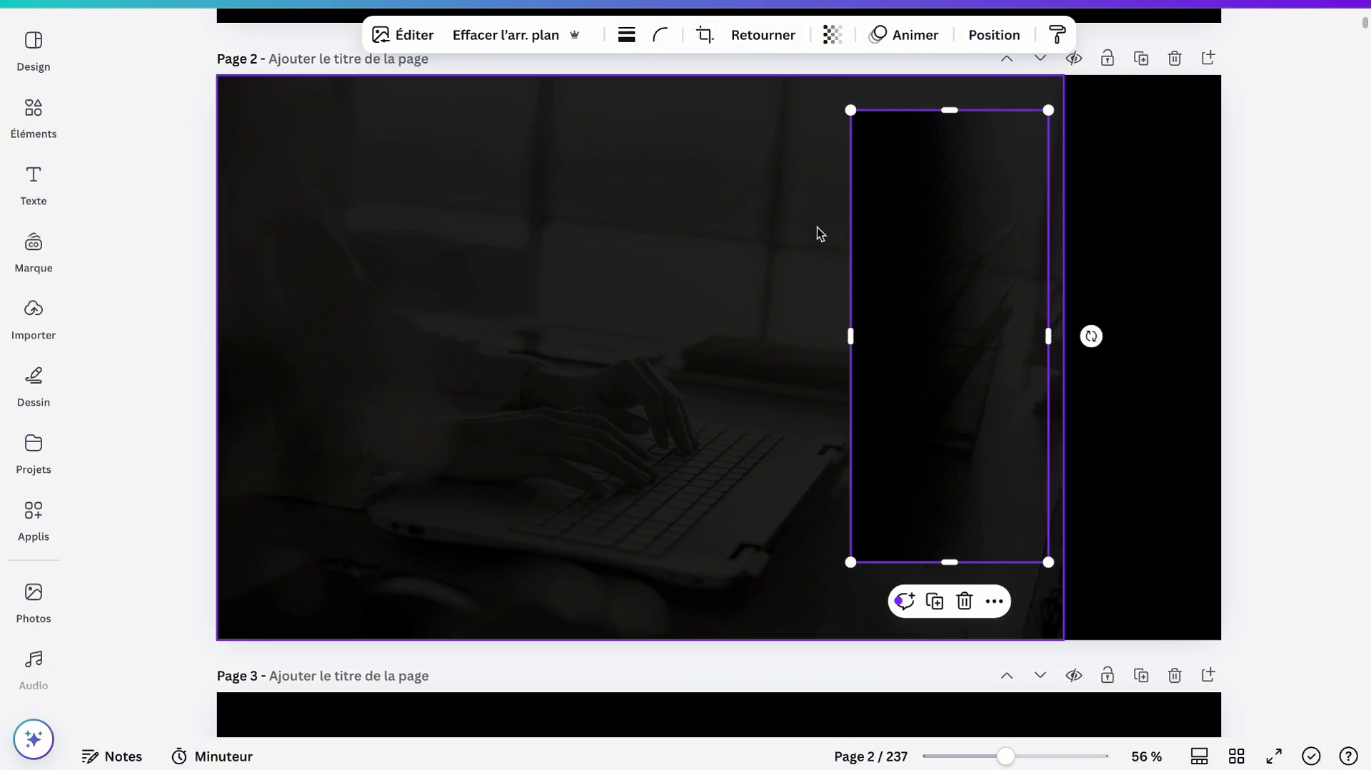
pyautogui.moveTo(1091, 335); pyautogui.dragTo(854, 336)
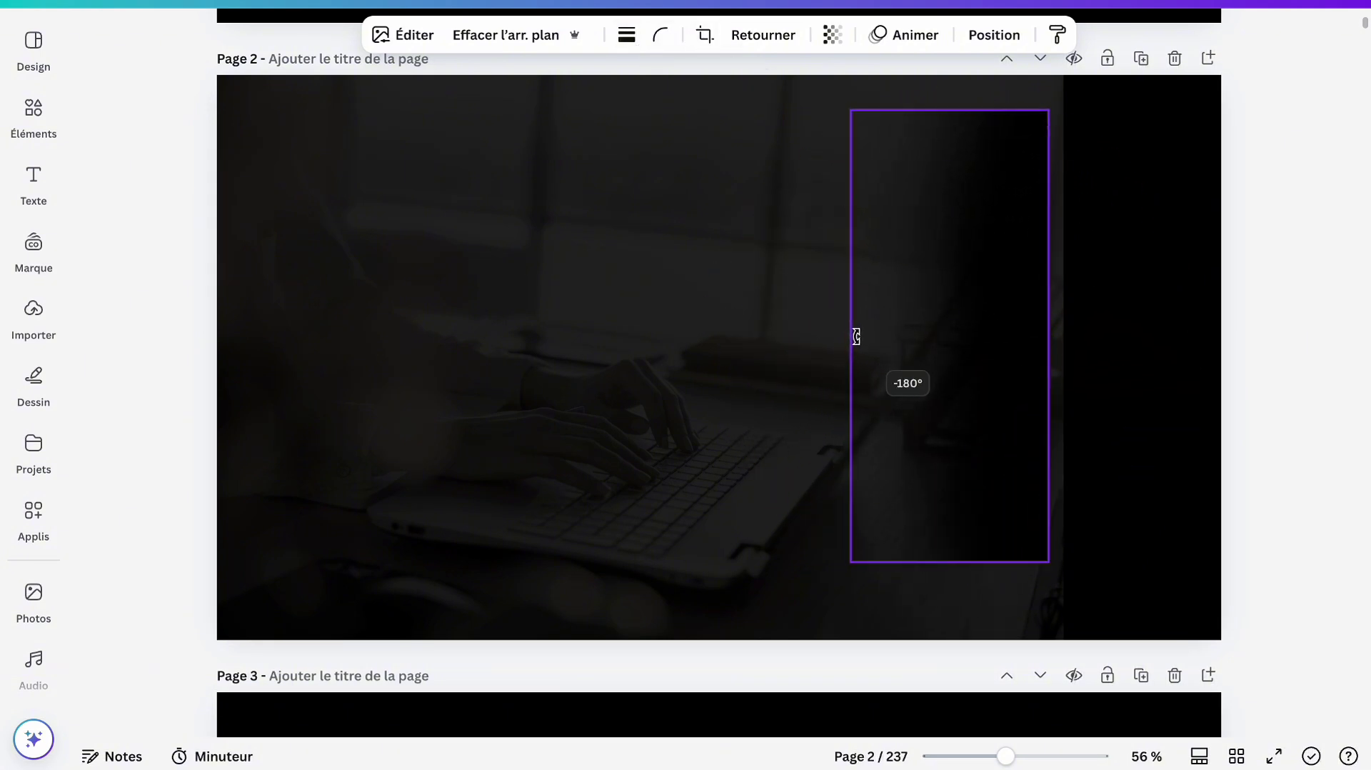
pyautogui.moveTo(955, 339); pyautogui.dragTo(973, 409)
pyautogui.scroll(2, 995, 413)
pyautogui.moveTo(878, 341); pyautogui.dragTo(800, 240)
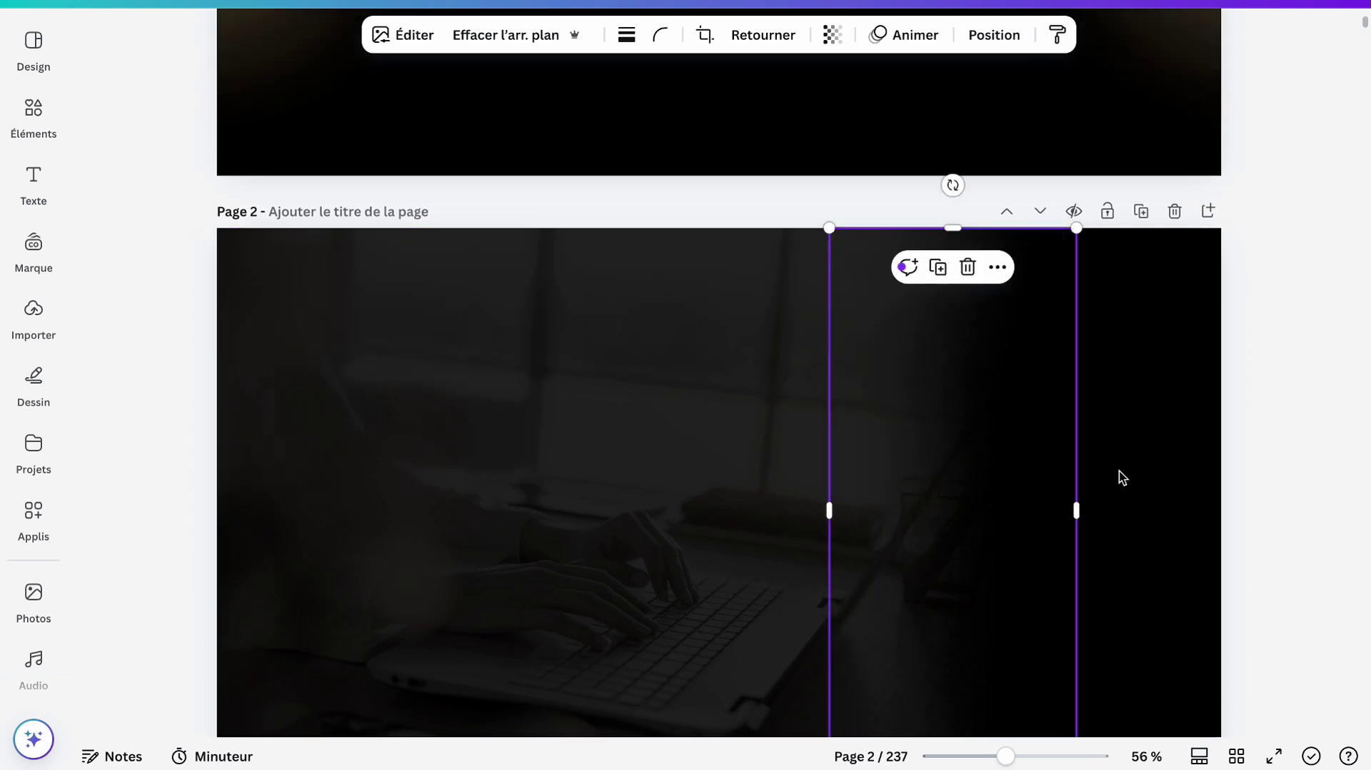
pyautogui.click(1314, 756)
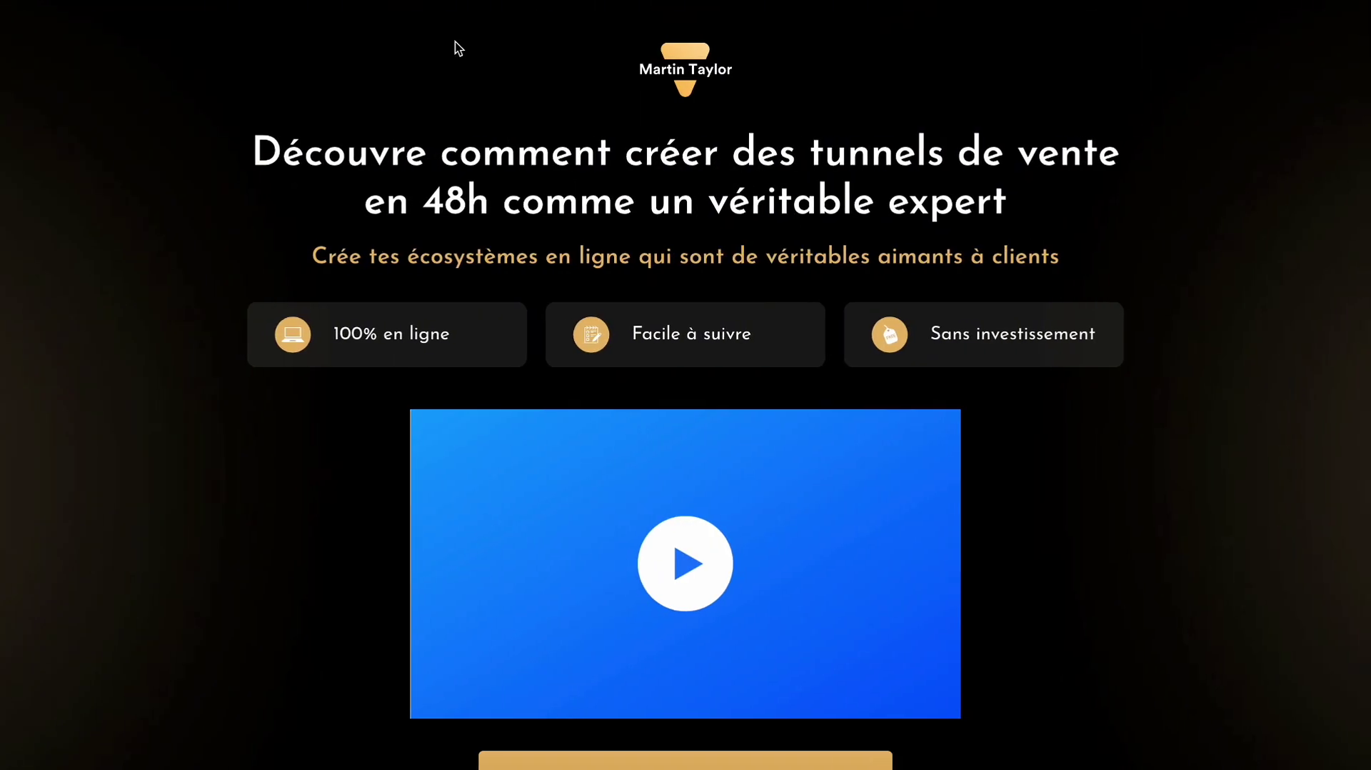
pyautogui.scroll(-10, 481, 312)
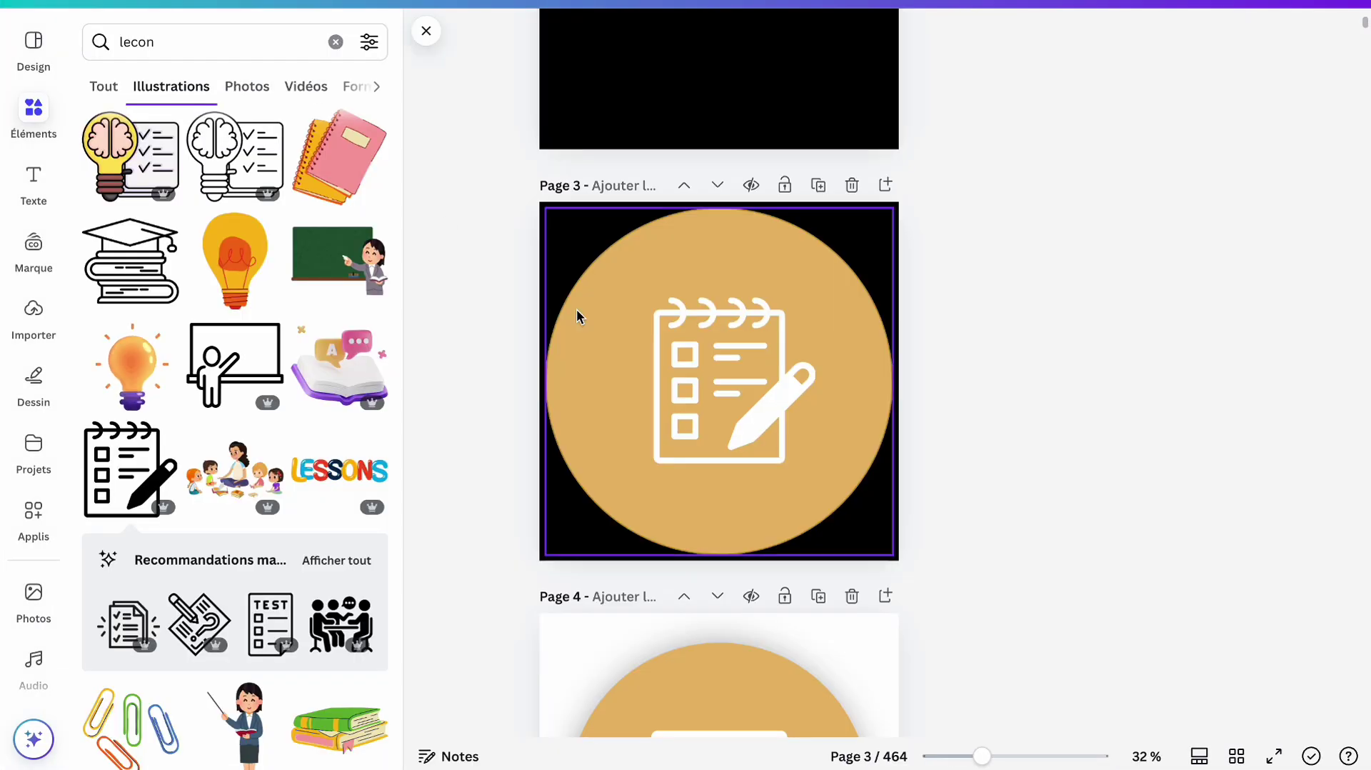
# - Insert a page after page 3, search for "jeune homme", and add the photo of the man in a denim shirt
pyautogui.click(883, 186)
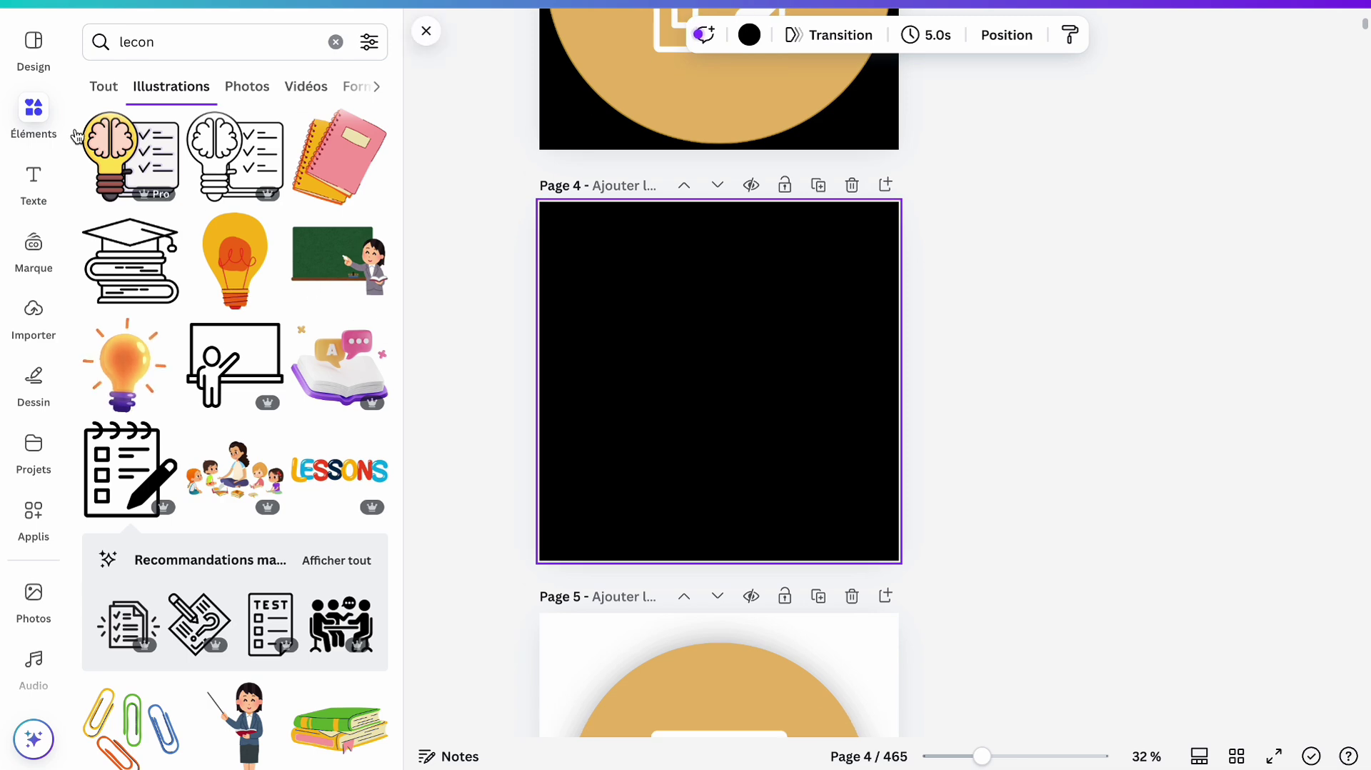
pyautogui.click(33, 179)
pyautogui.click(172, 43)
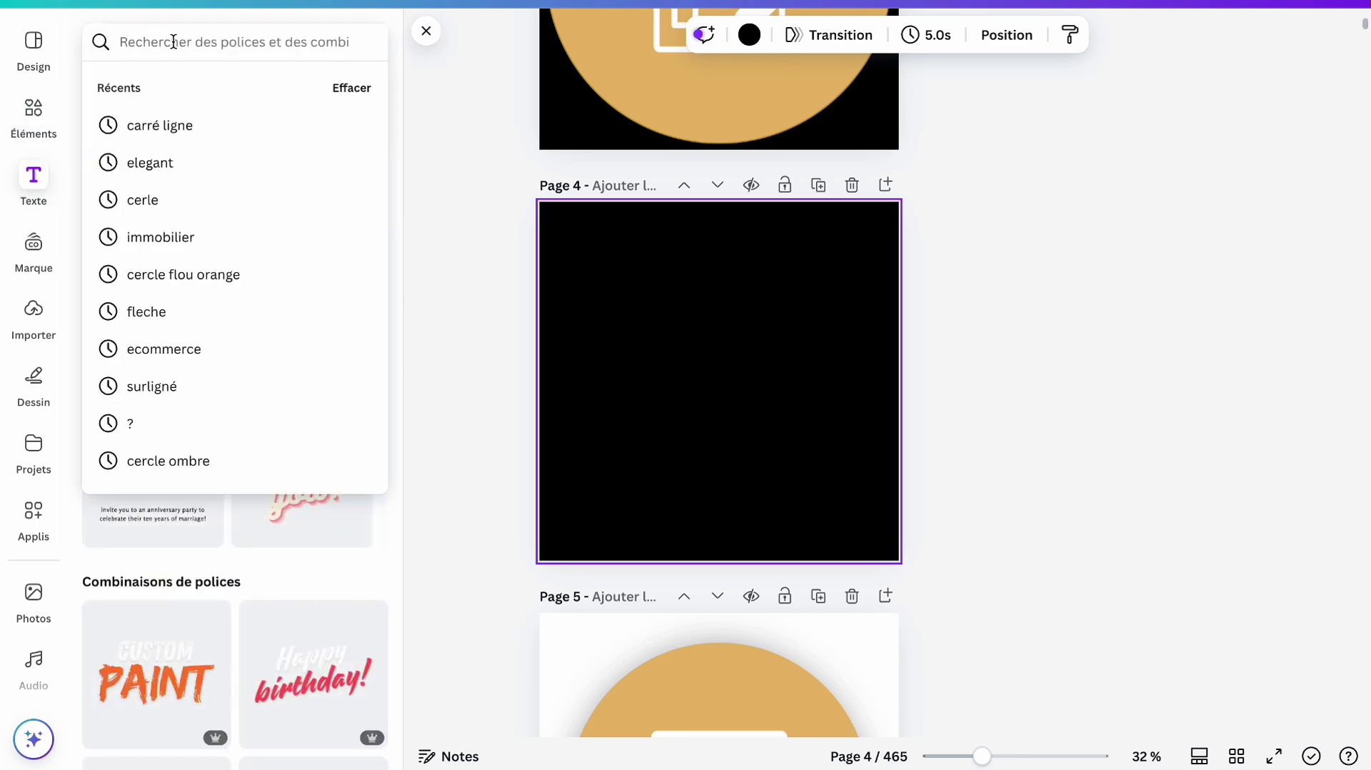
pyautogui.write('jeune homme')
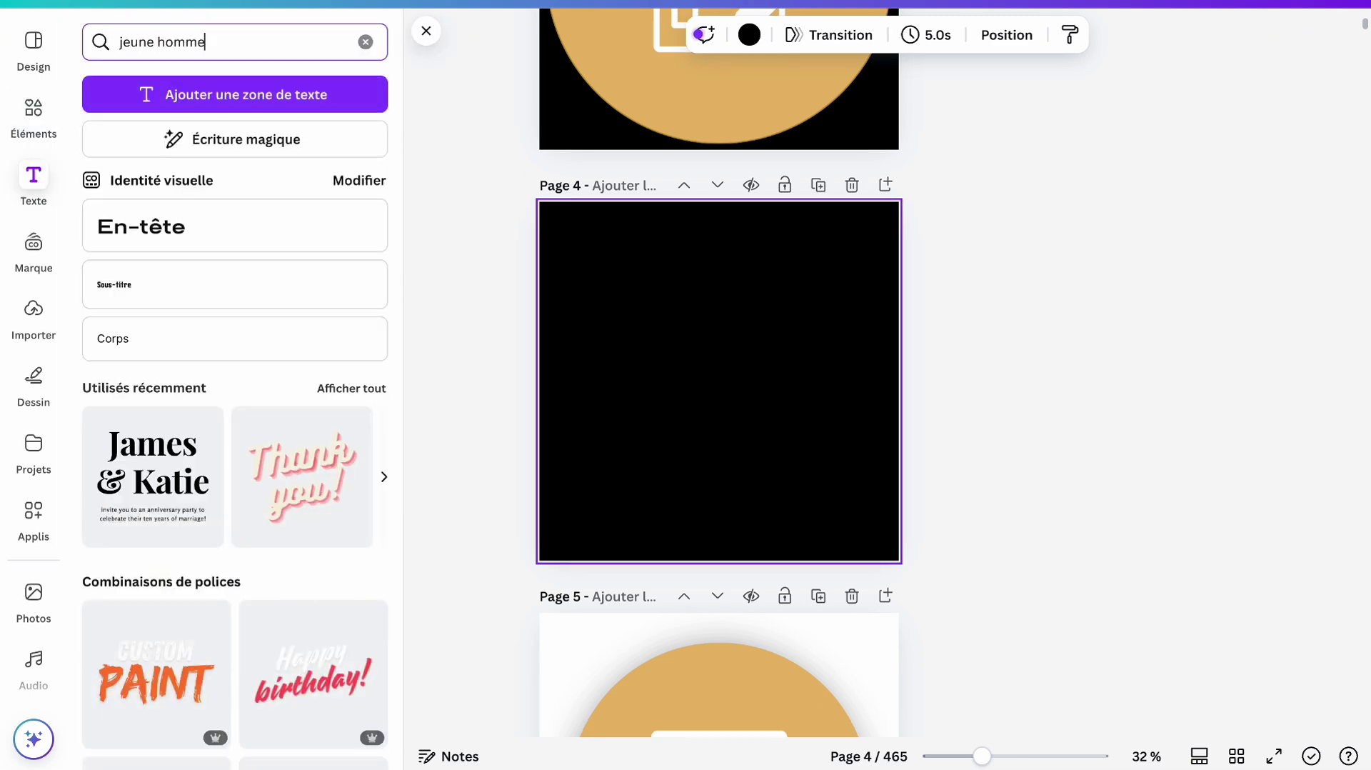
pyautogui.scroll(-4, 236, 429)
pyautogui.press('Return')
pyautogui.click(157, 340)
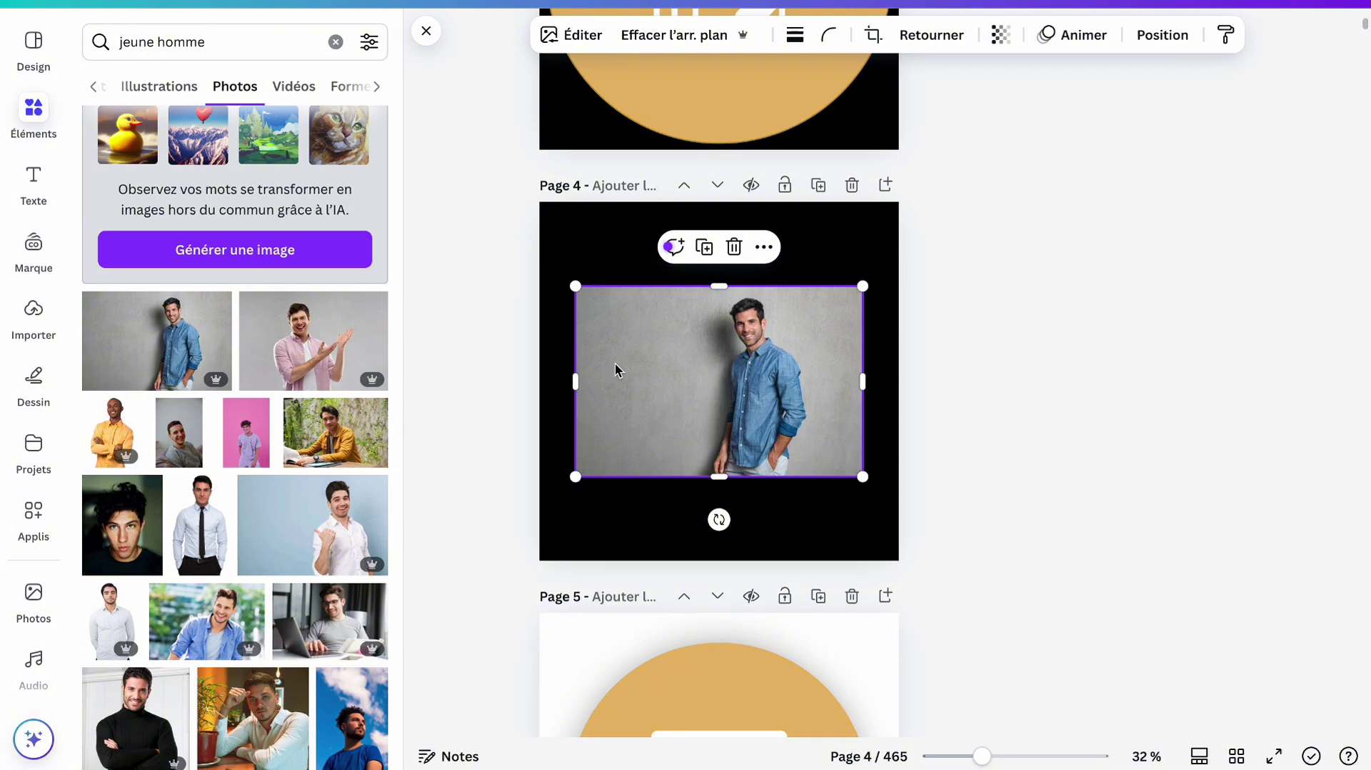
# - Crop both sides of the man's photo to a portrait format around him
pyautogui.moveTo(575, 367); pyautogui.dragTo(683, 372)
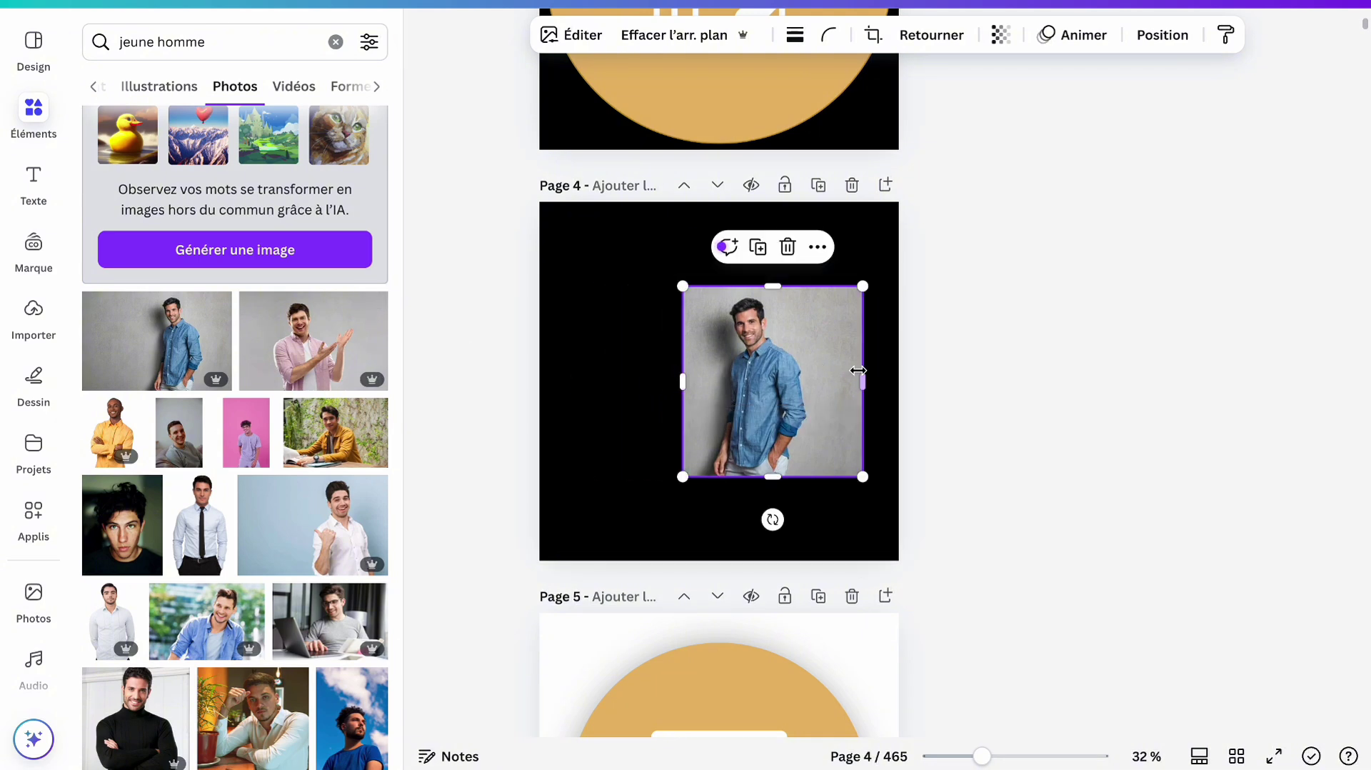
pyautogui.moveTo(835, 372); pyautogui.dragTo(824, 373)
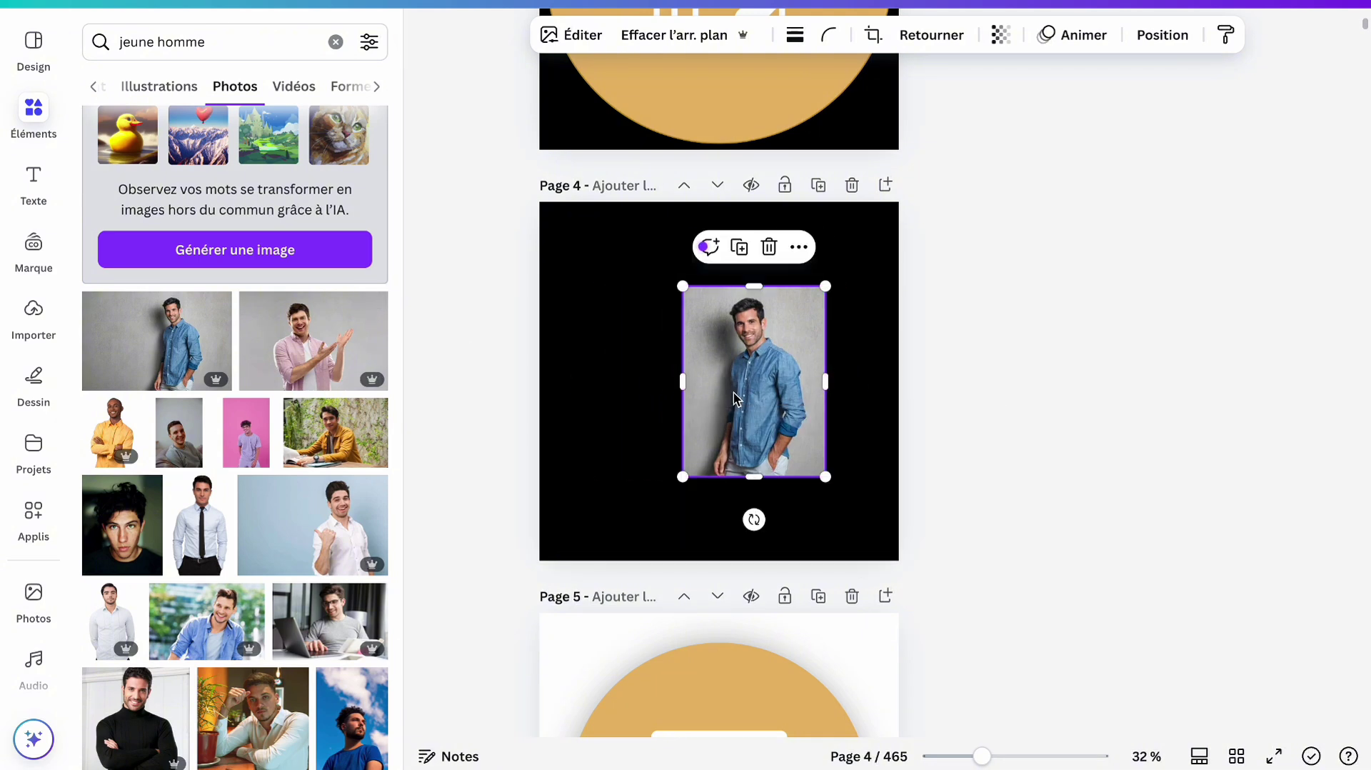
pyautogui.scroll(5, 734, 392)
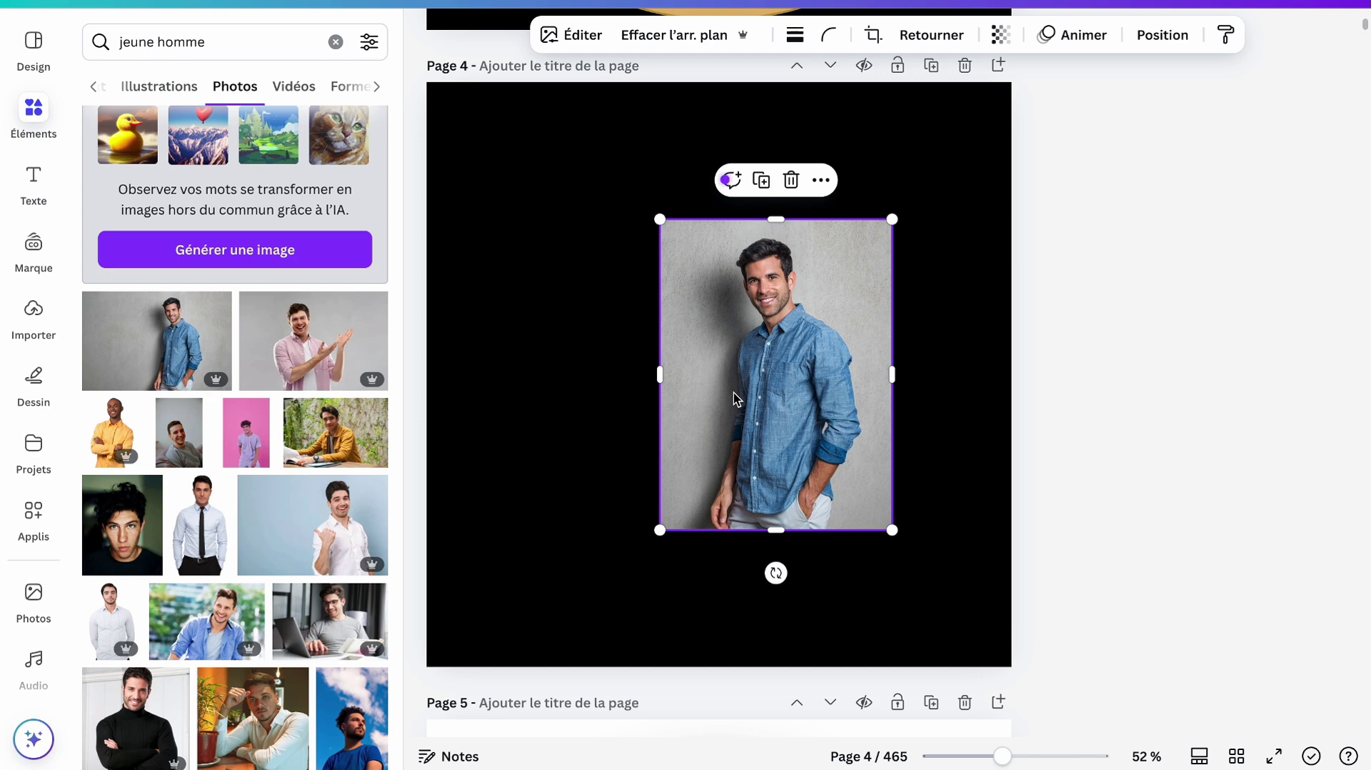
# - Duplicate the cropped photo, place the copy on the page's left side, and remove the copy's background
pyautogui.hotkey('ctrl', 'd')
pyautogui.moveTo(734, 392); pyautogui.dragTo(516, 390)
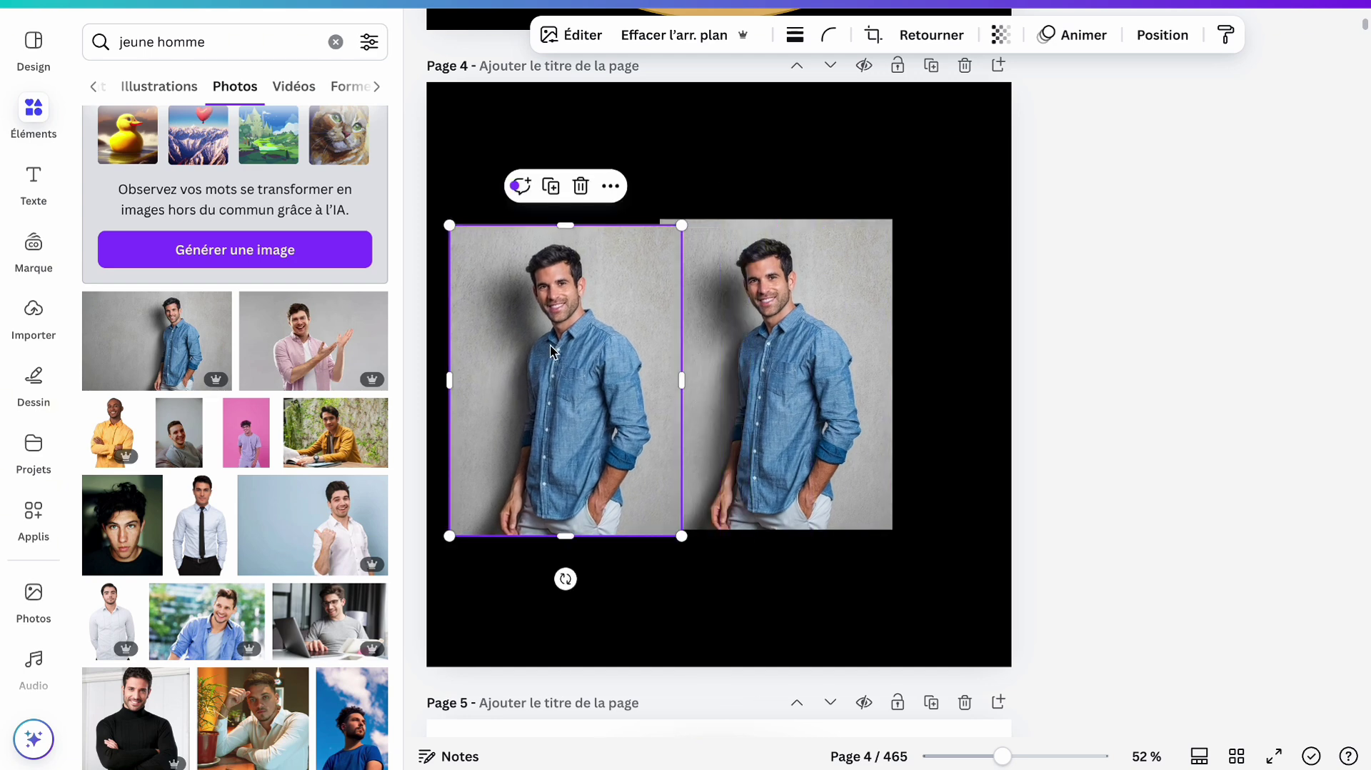
pyautogui.click(564, 34)
pyautogui.click(123, 208)
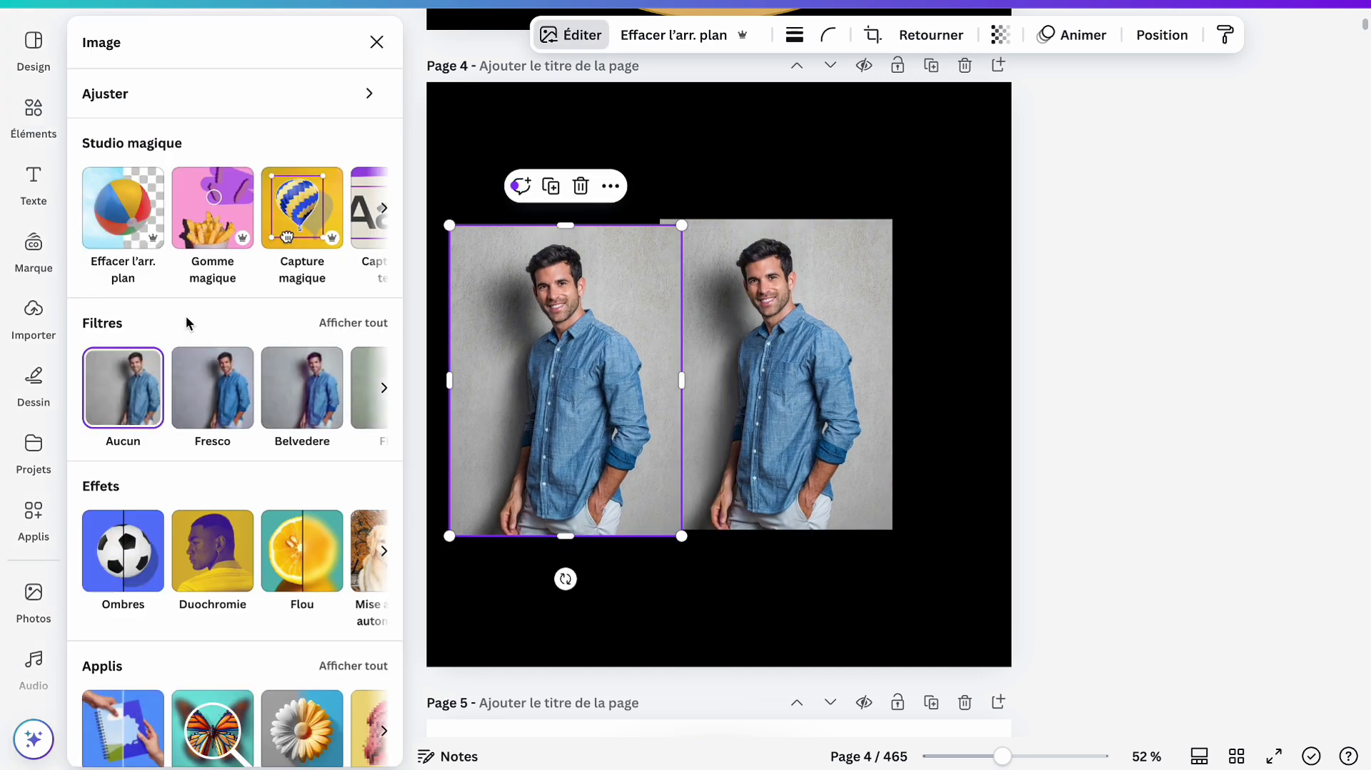
pyautogui.click(439, 325)
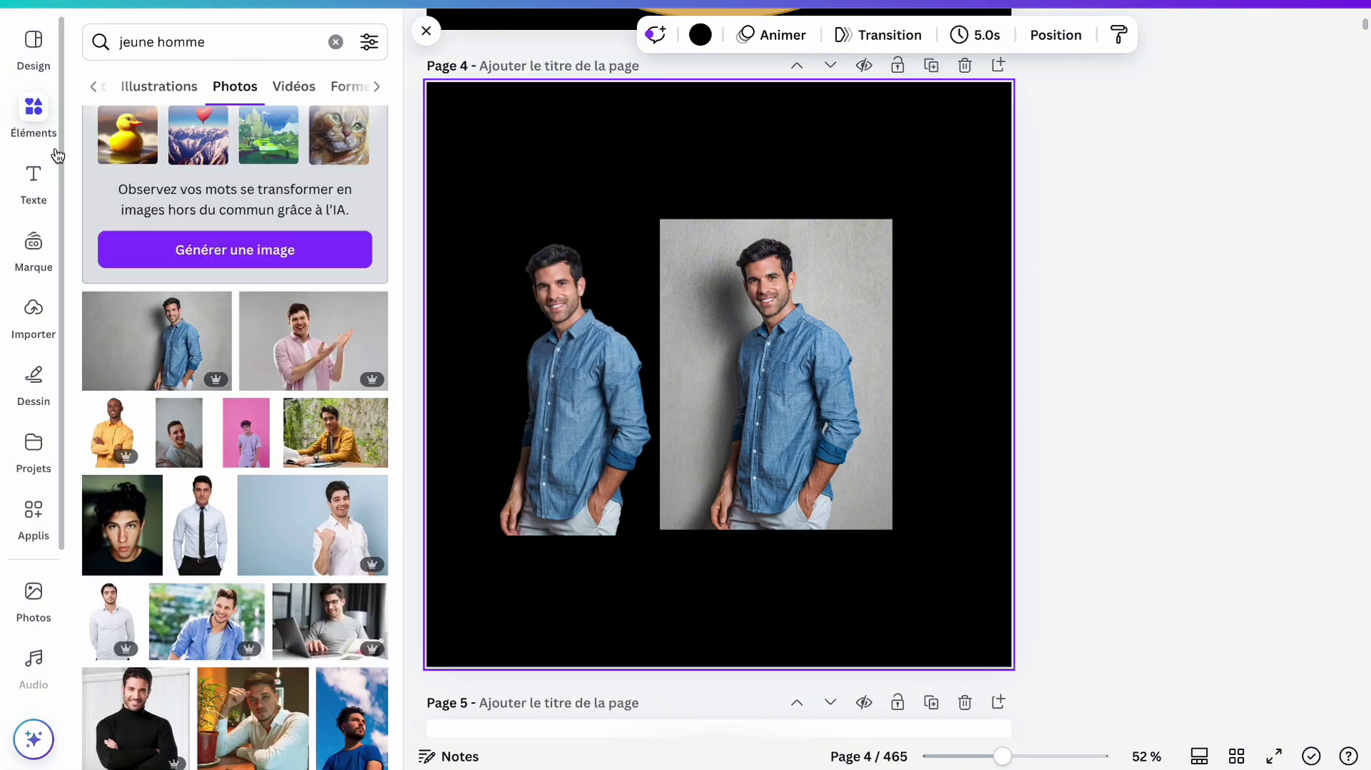
# - Search the elements for "Cadre", add a circular frame to page 4, and fill it with the original man's photo
pyautogui.click(336, 41)
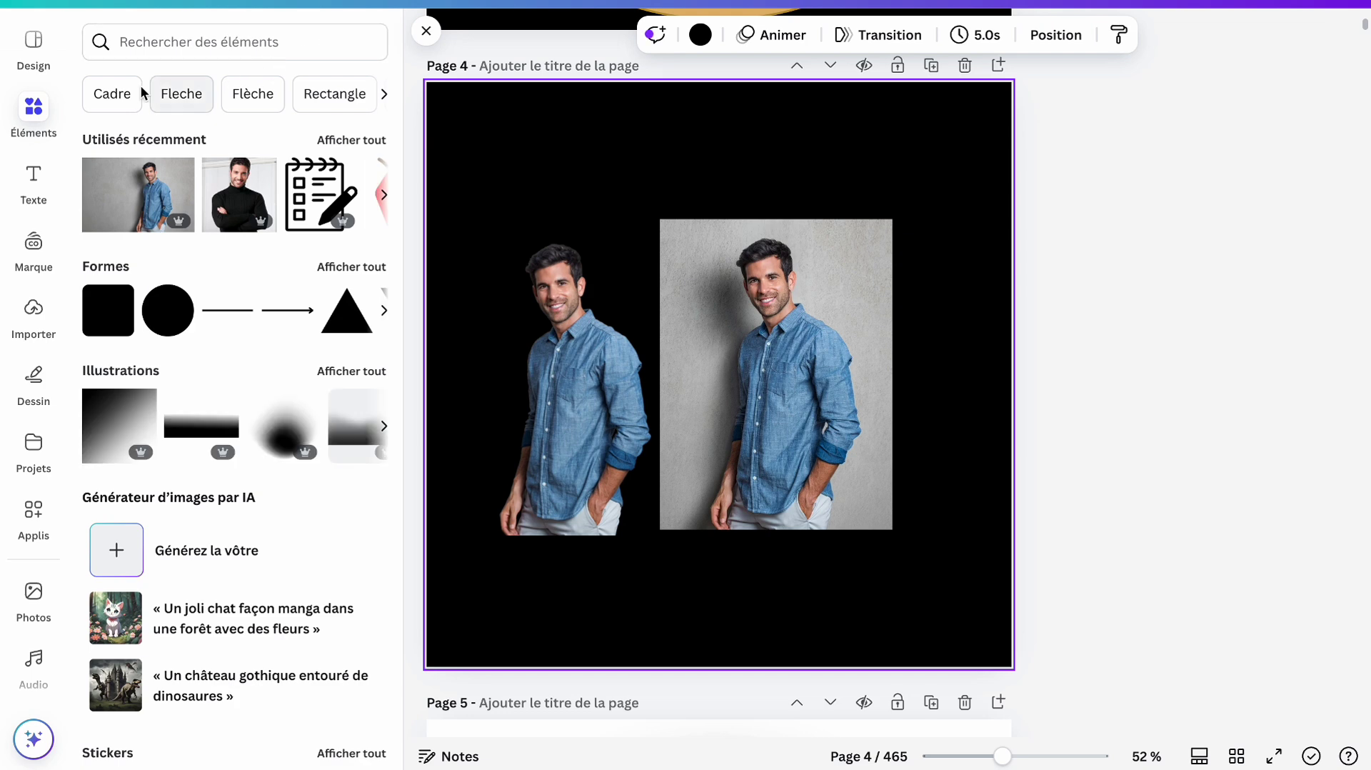
pyautogui.click(114, 94)
pyautogui.click(277, 355)
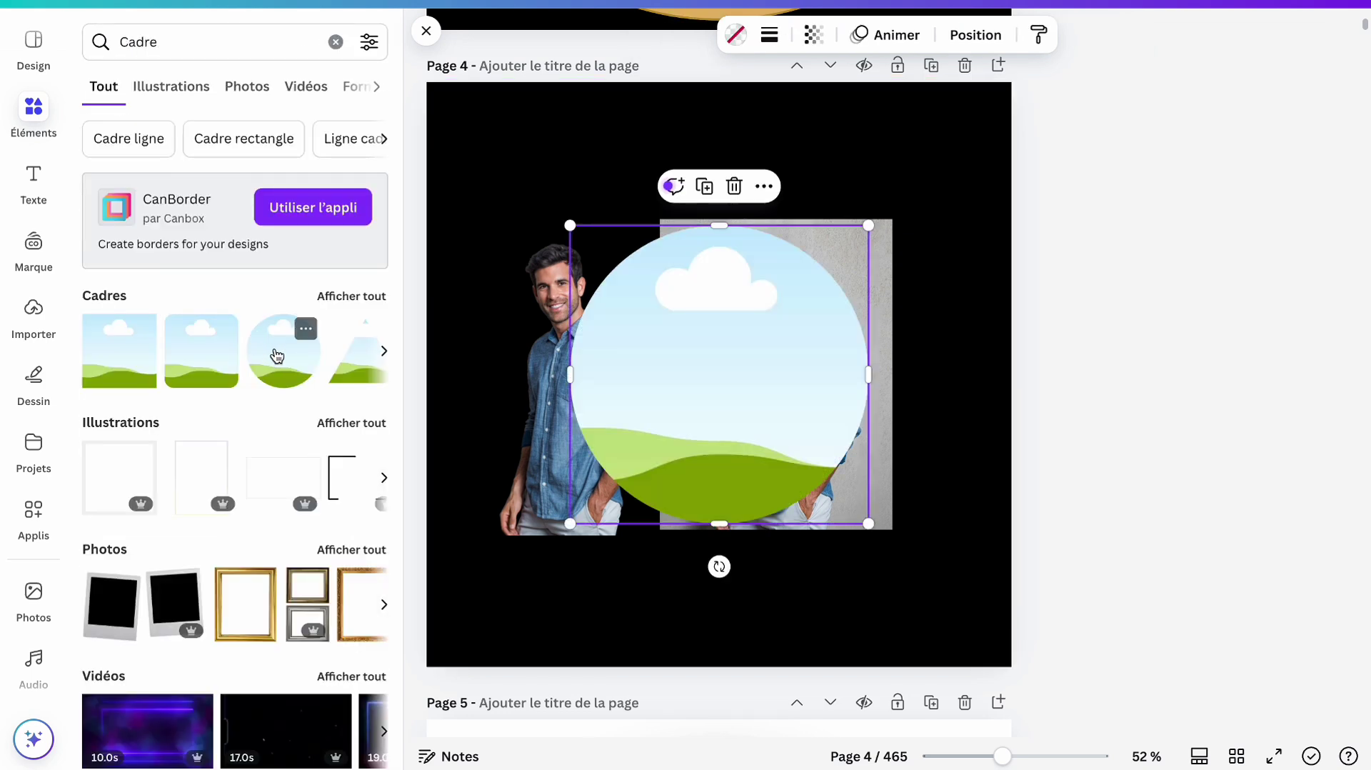
pyautogui.moveTo(743, 408); pyautogui.dragTo(849, 536)
pyautogui.moveTo(725, 281); pyautogui.dragTo(805, 373)
# - Enlarge the photo inside the circular frame and reposition it so the man's head extends above the circle
pyautogui.doubleClick(804, 373)
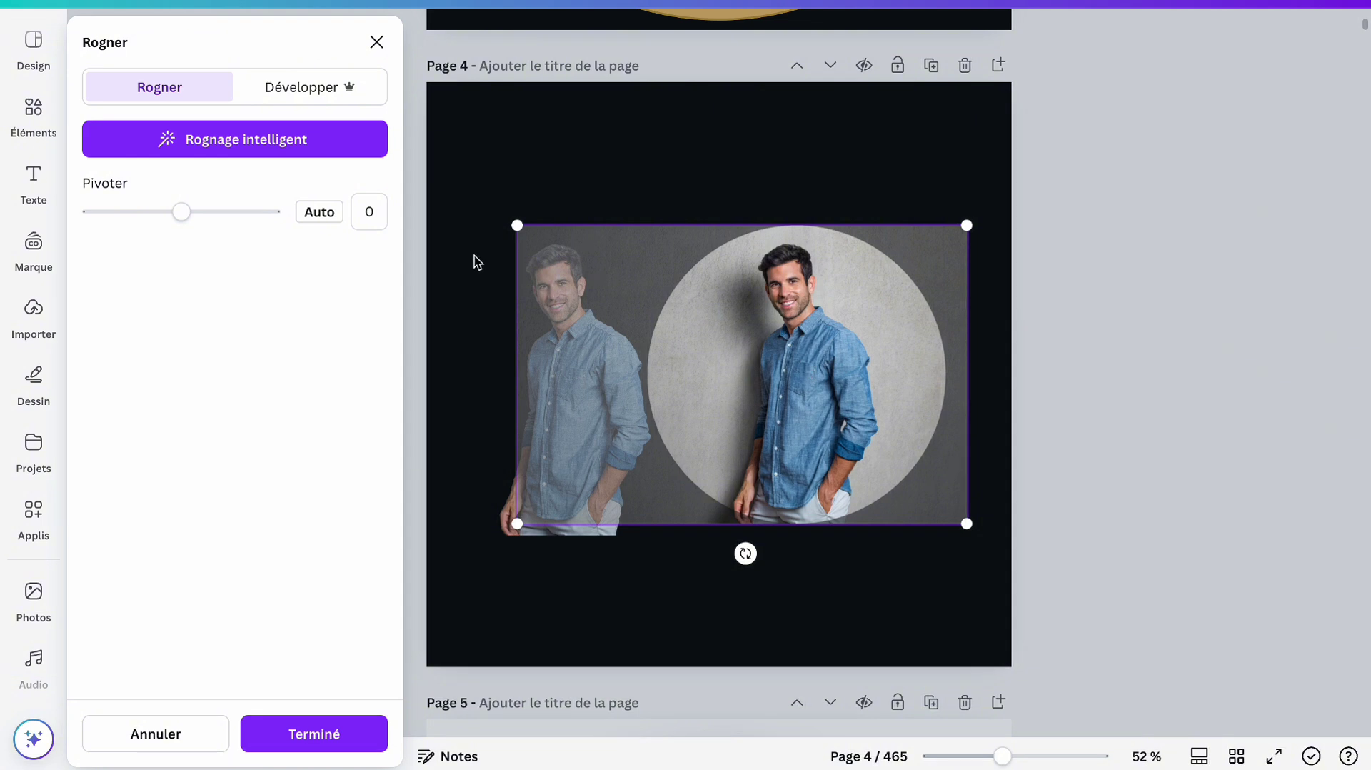
pyautogui.moveTo(514, 225); pyautogui.dragTo(414, 156)
pyautogui.moveTo(801, 424); pyautogui.dragTo(855, 412)
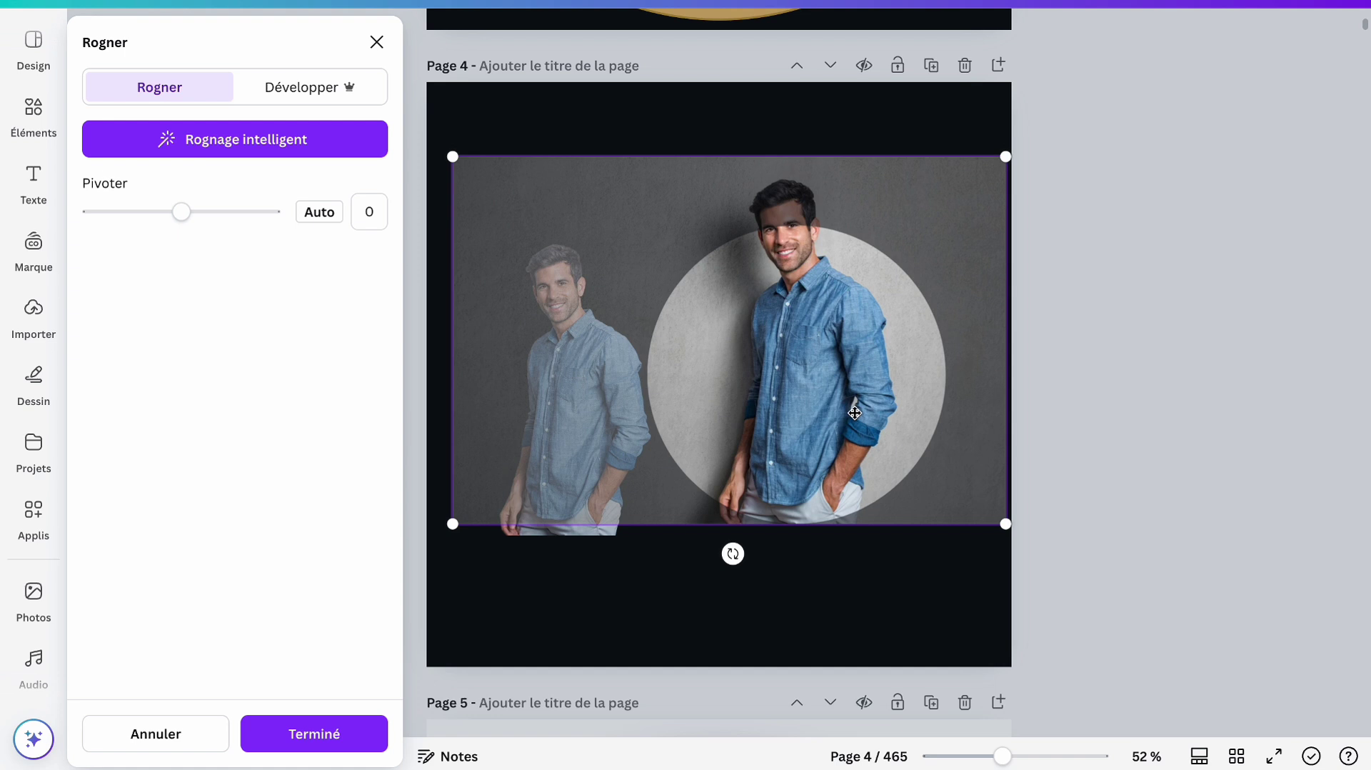
pyautogui.click(880, 577)
# - Move the cutout of the man over the circular photo and enlarge it to match the framed figure
pyautogui.click(566, 456)
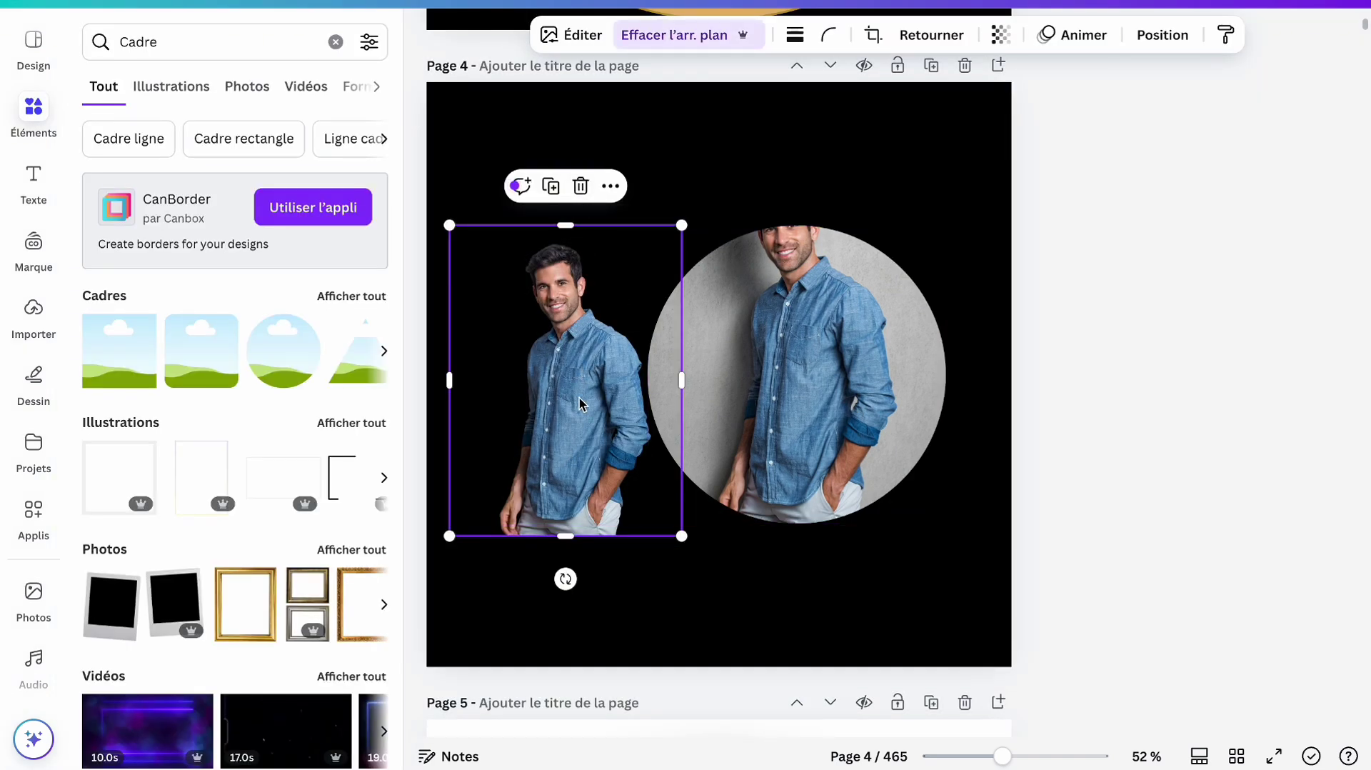
pyautogui.moveTo(502, 486); pyautogui.dragTo(697, 493)
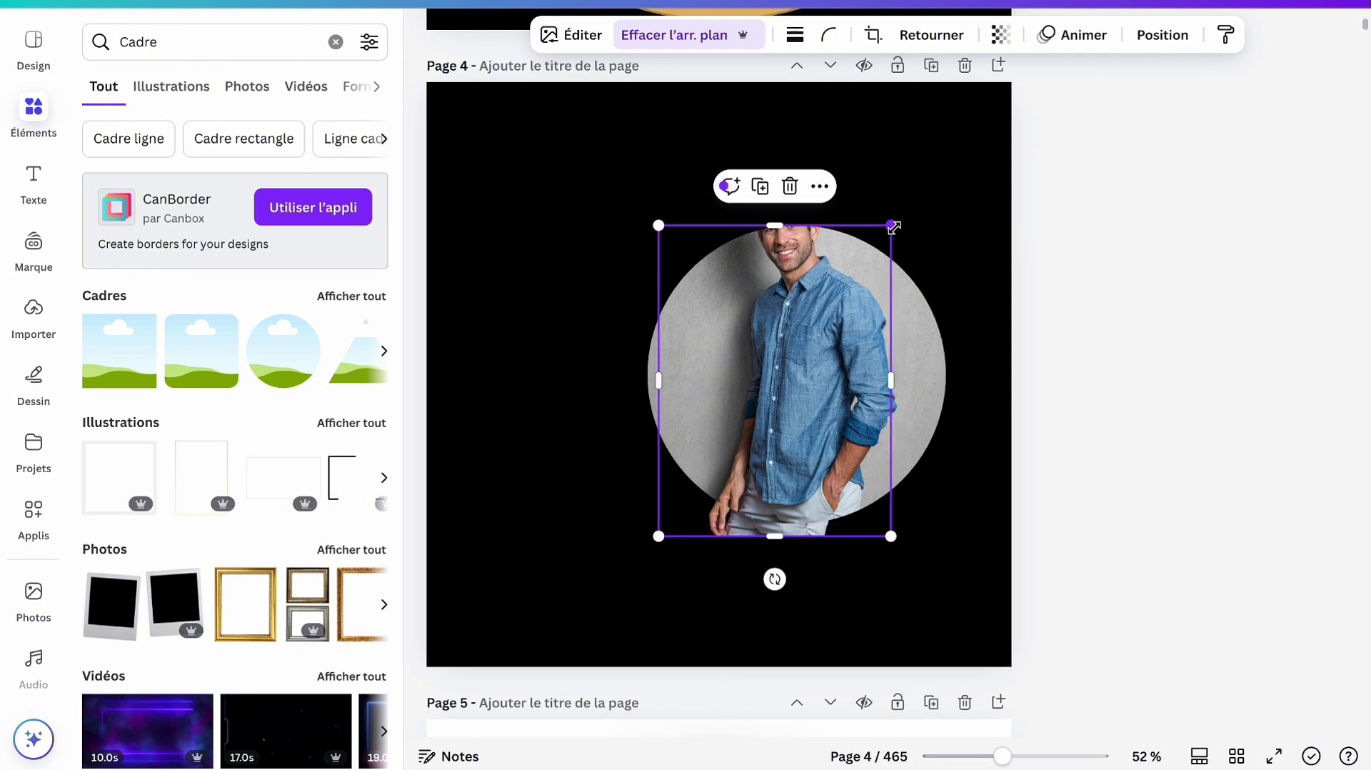
pyautogui.moveTo(892, 225); pyautogui.dragTo(919, 174)
# - Bring the cutout of the man to the front layer
pyautogui.rightClick(913, 175)
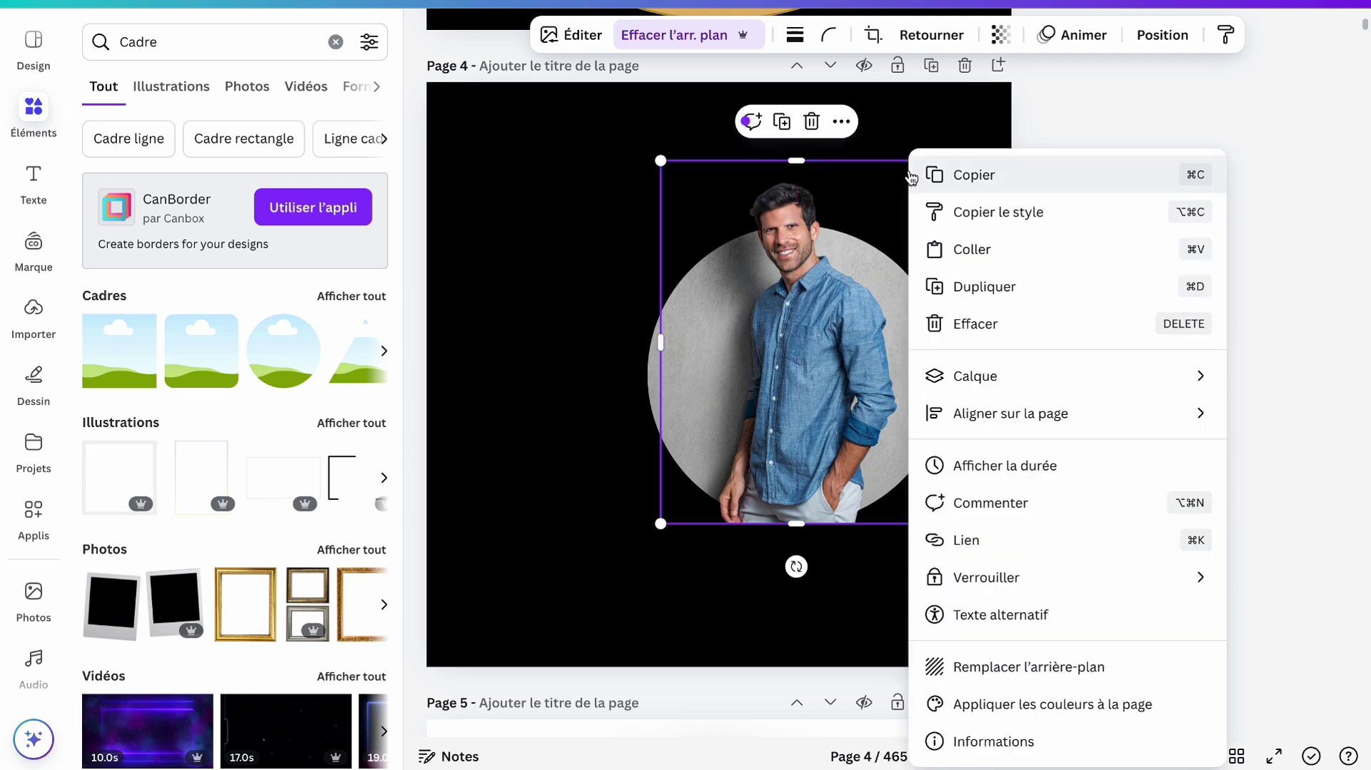
pyautogui.moveTo(1071, 376)
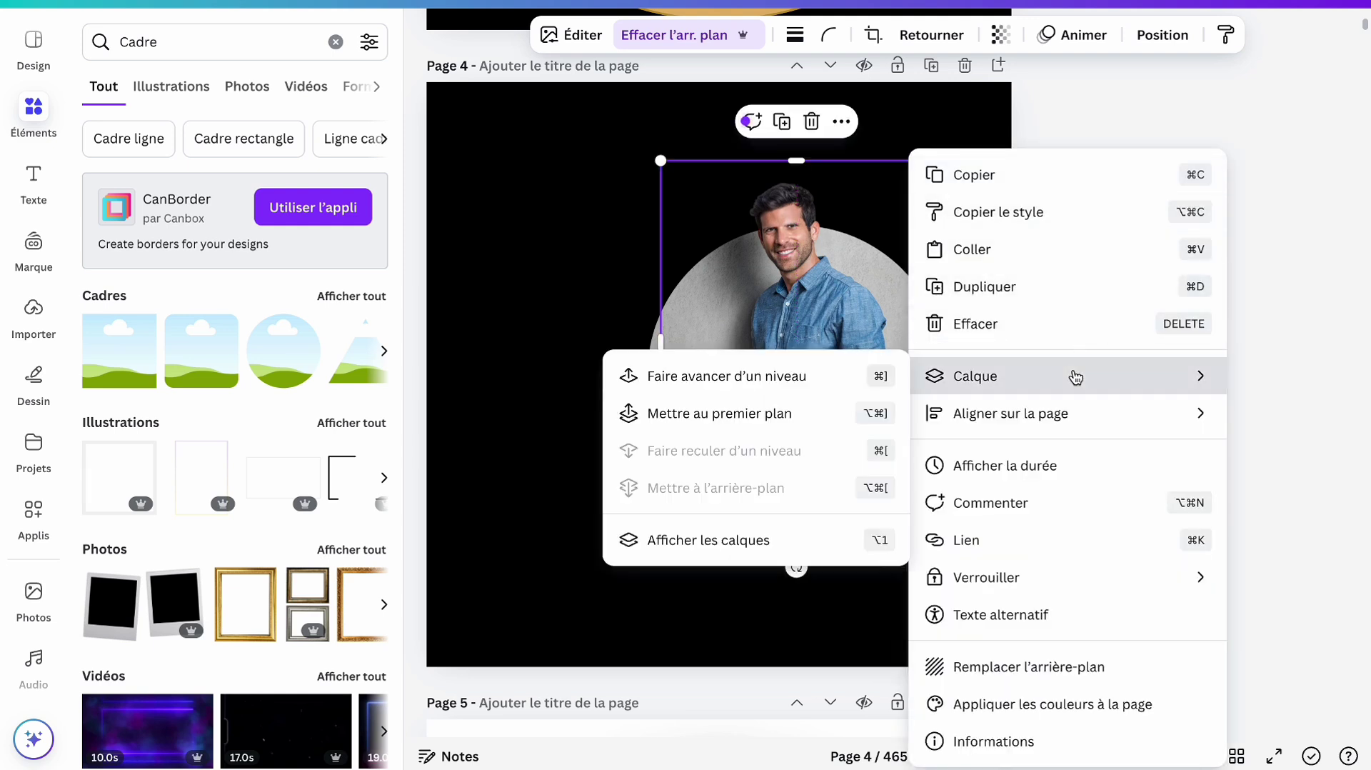
pyautogui.click(765, 411)
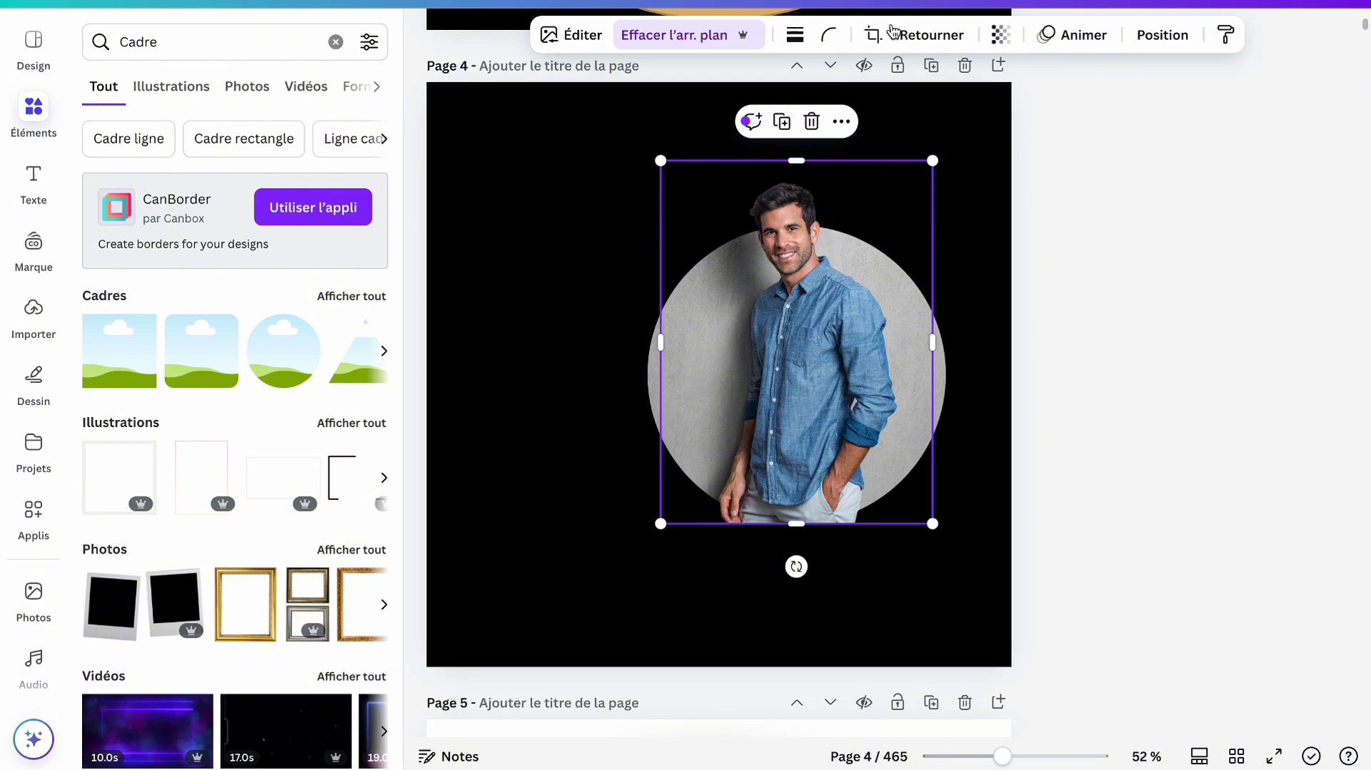
# - Set the cutout's transparency to 48 and shift it slightly upward to align its face with the framed photo
pyautogui.click(1001, 36)
pyautogui.moveTo(1049, 111); pyautogui.dragTo(974, 116)
pyautogui.scroll(5, 954, 184)
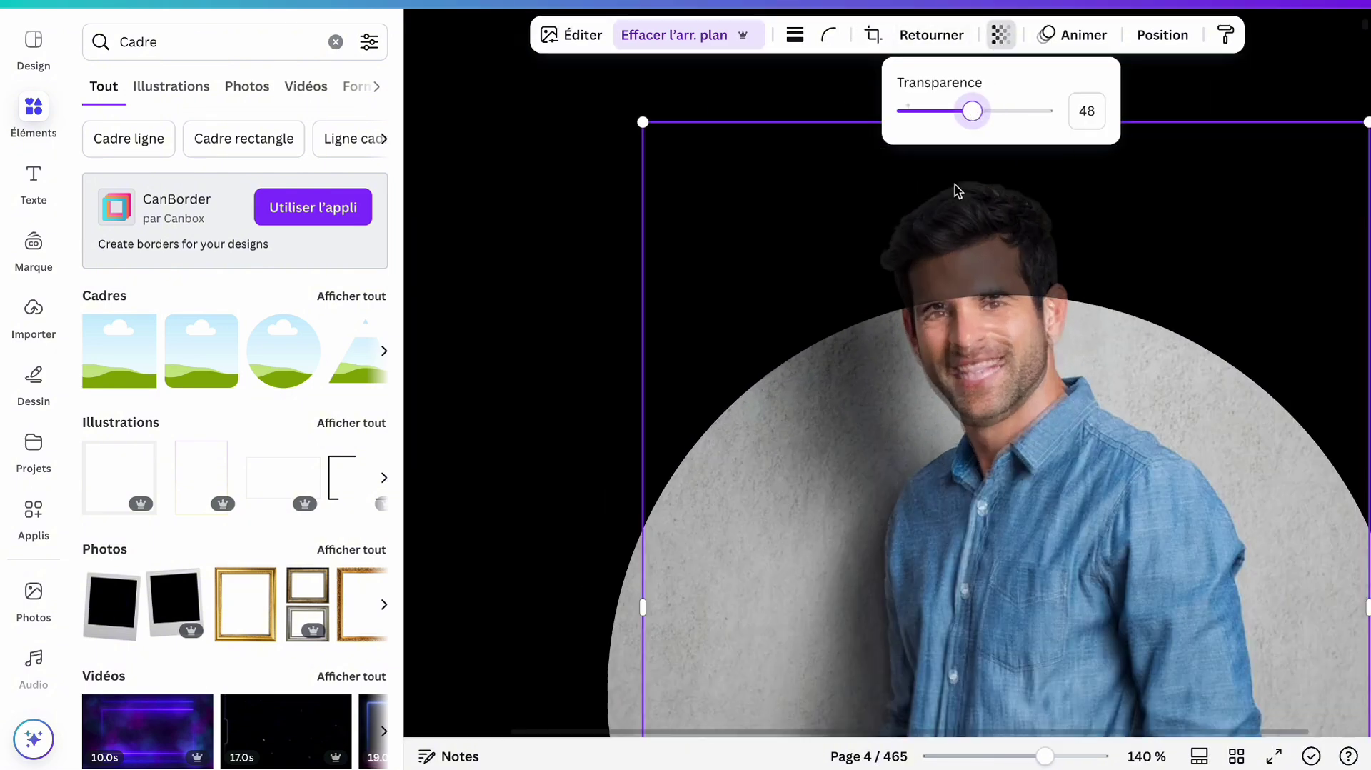
pyautogui.hscroll(3, 1031, 224)
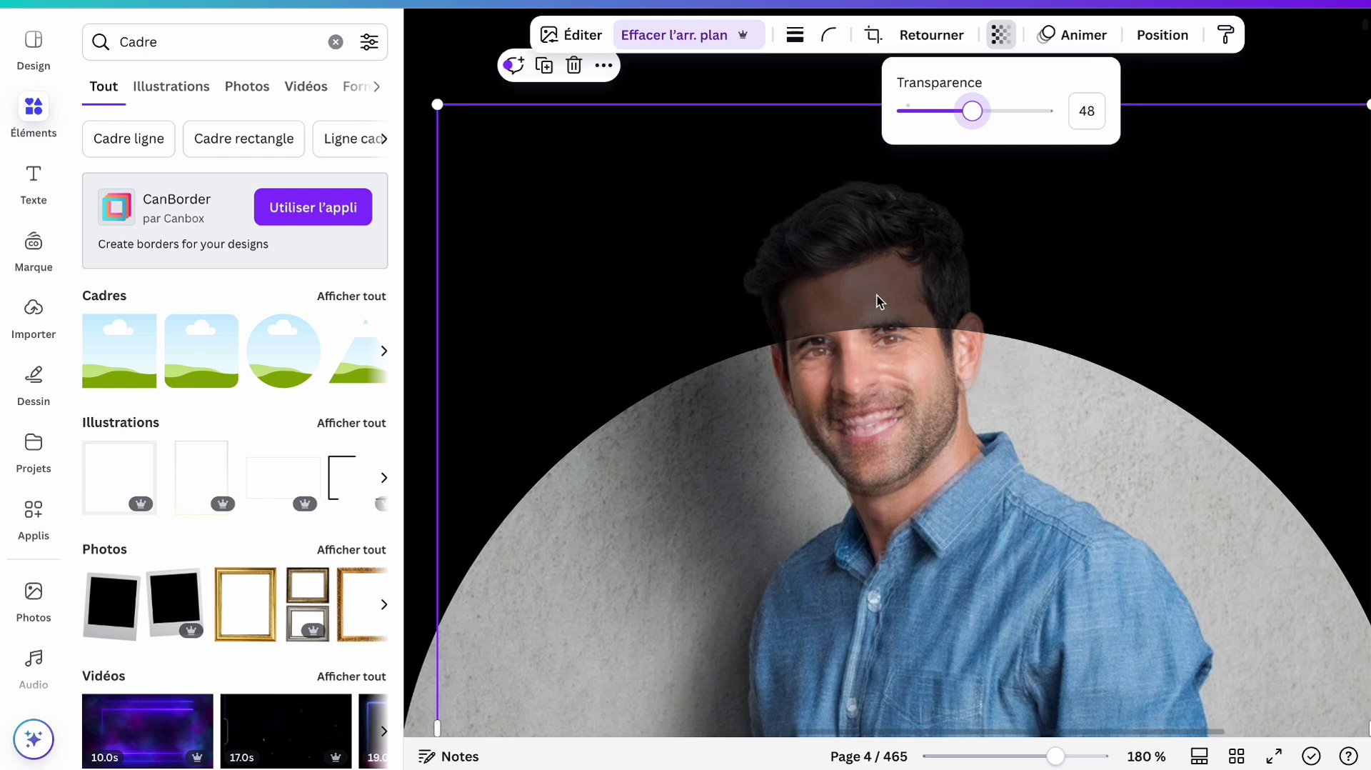
pyautogui.moveTo(877, 294); pyautogui.dragTo(877, 287)
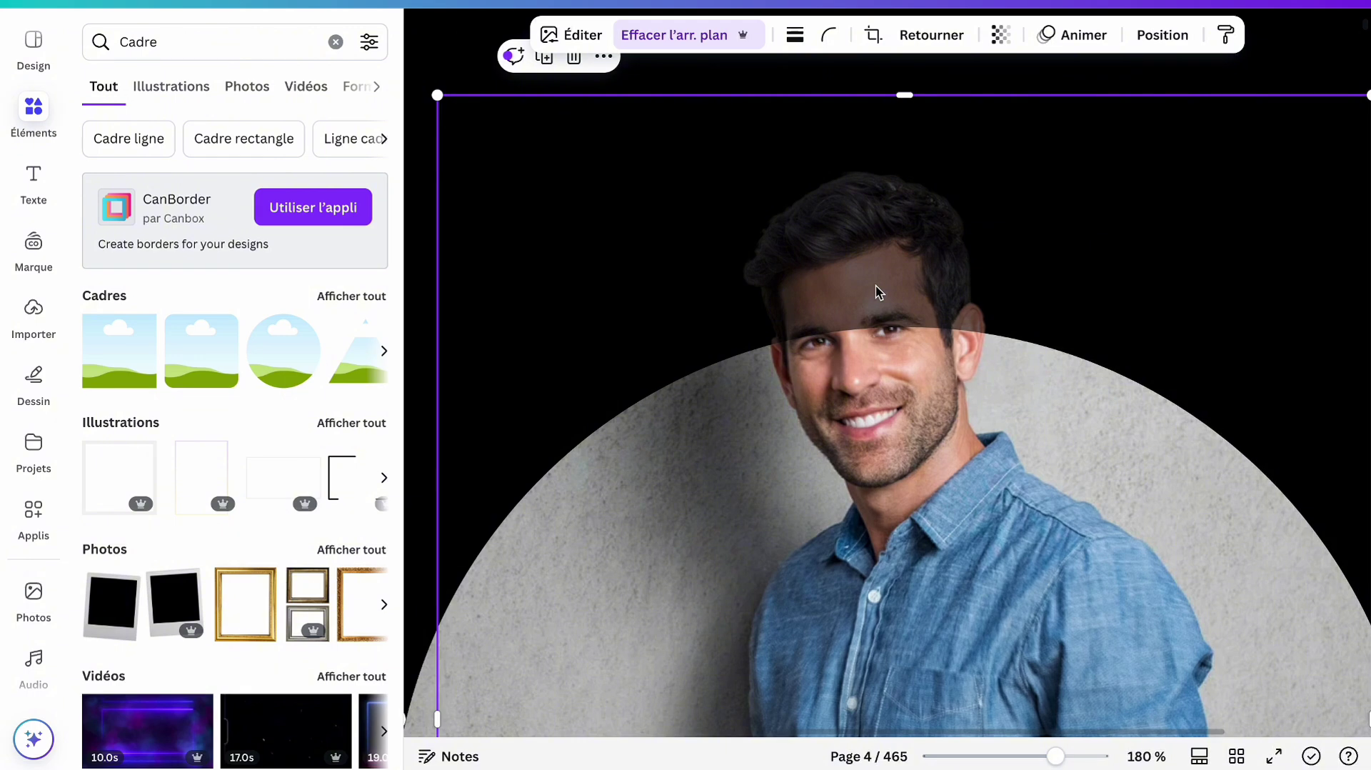
# - Set the cutout's transparency to 100
pyautogui.hotkey('ctrl', 'alt', '0')
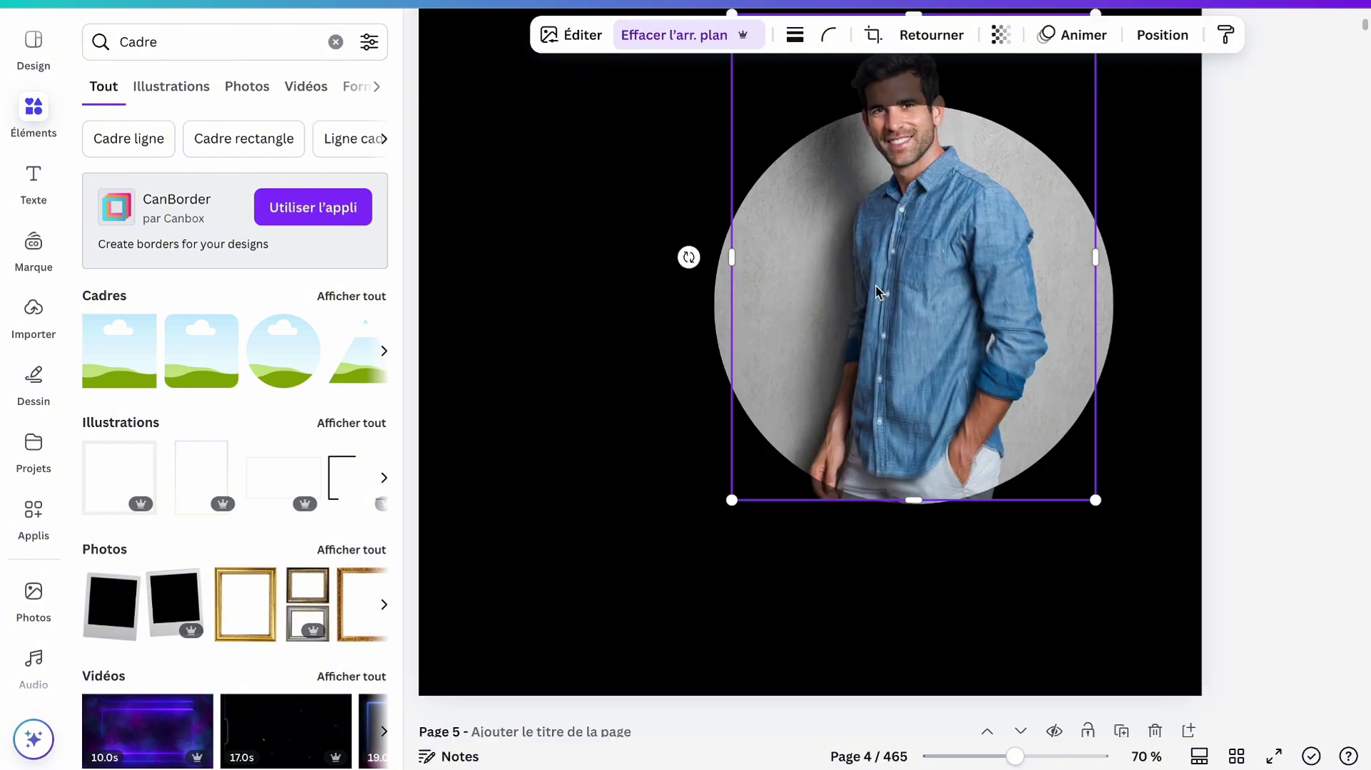
pyautogui.scroll(2, 876, 285)
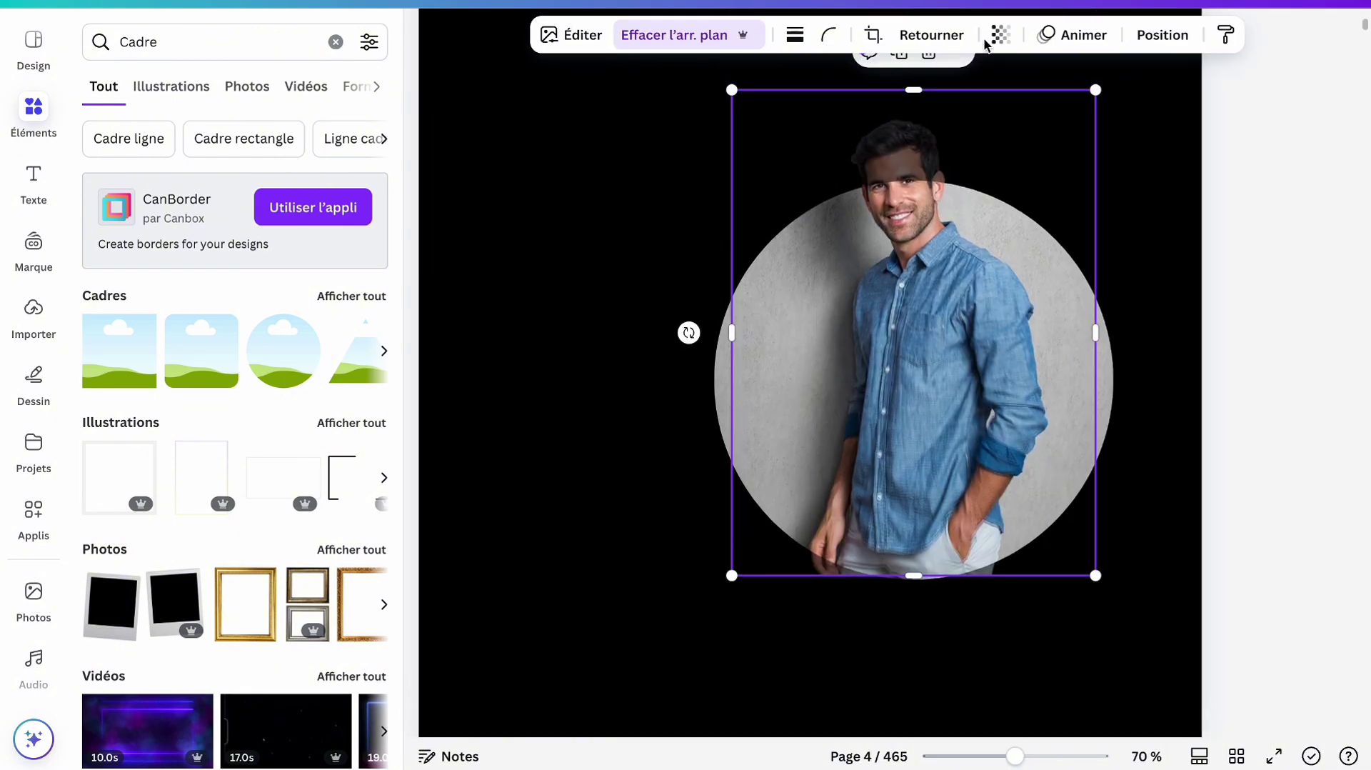
pyautogui.click(998, 35)
pyautogui.moveTo(972, 112); pyautogui.dragTo(1055, 112)
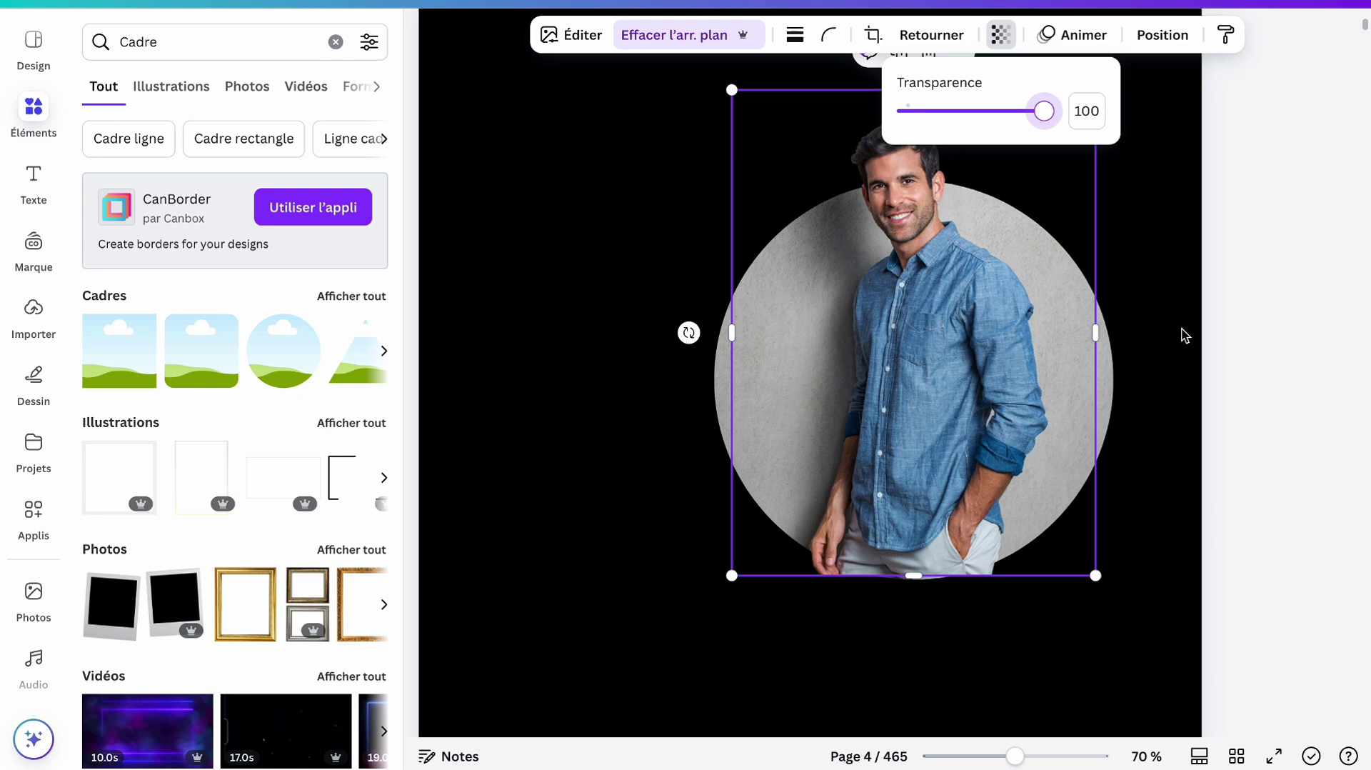
# - Crop the cutout's lower edge to stay within the circle and enlarge the cutout and circular photo together, centred on the page
pyautogui.moveTo(918, 577); pyautogui.dragTo(916, 547)
pyautogui.click(658, 575)
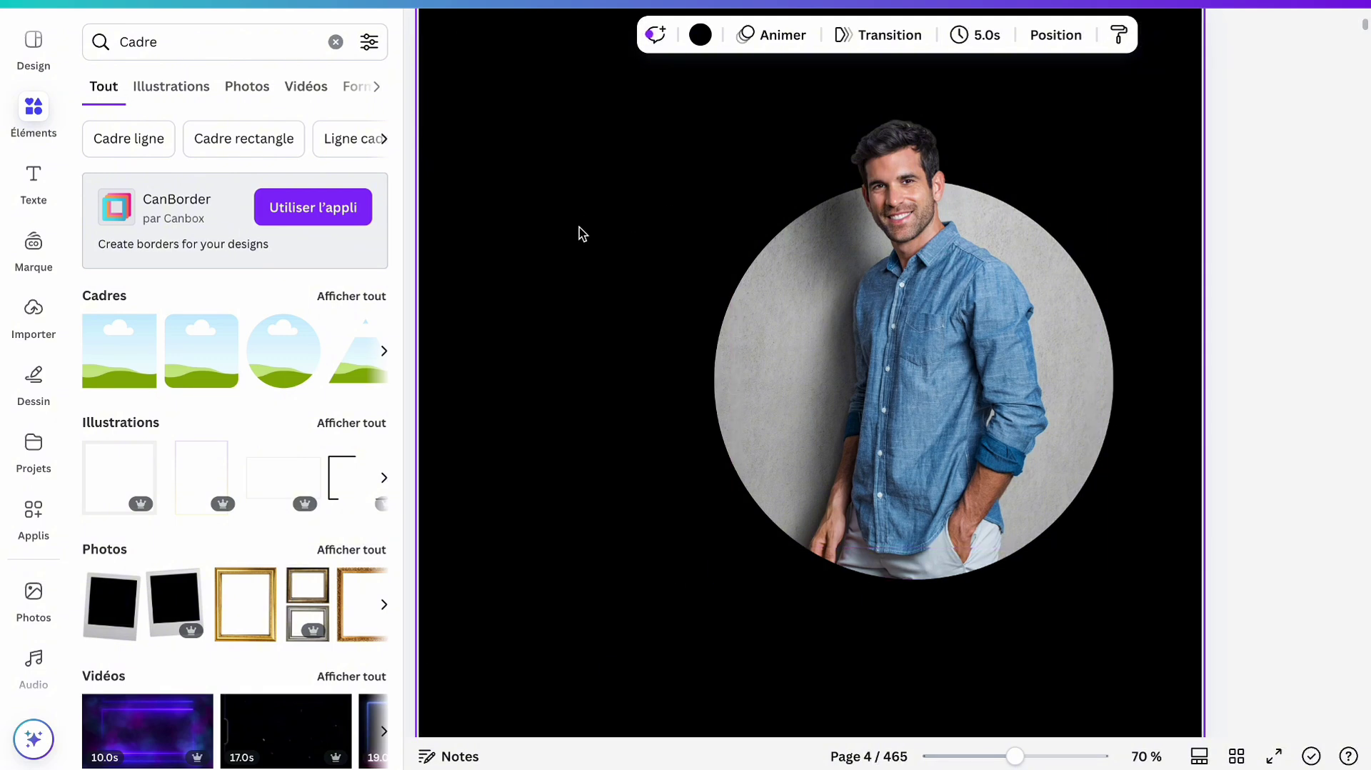
pyautogui.scroll(-3, 579, 227)
pyautogui.click(810, 373)
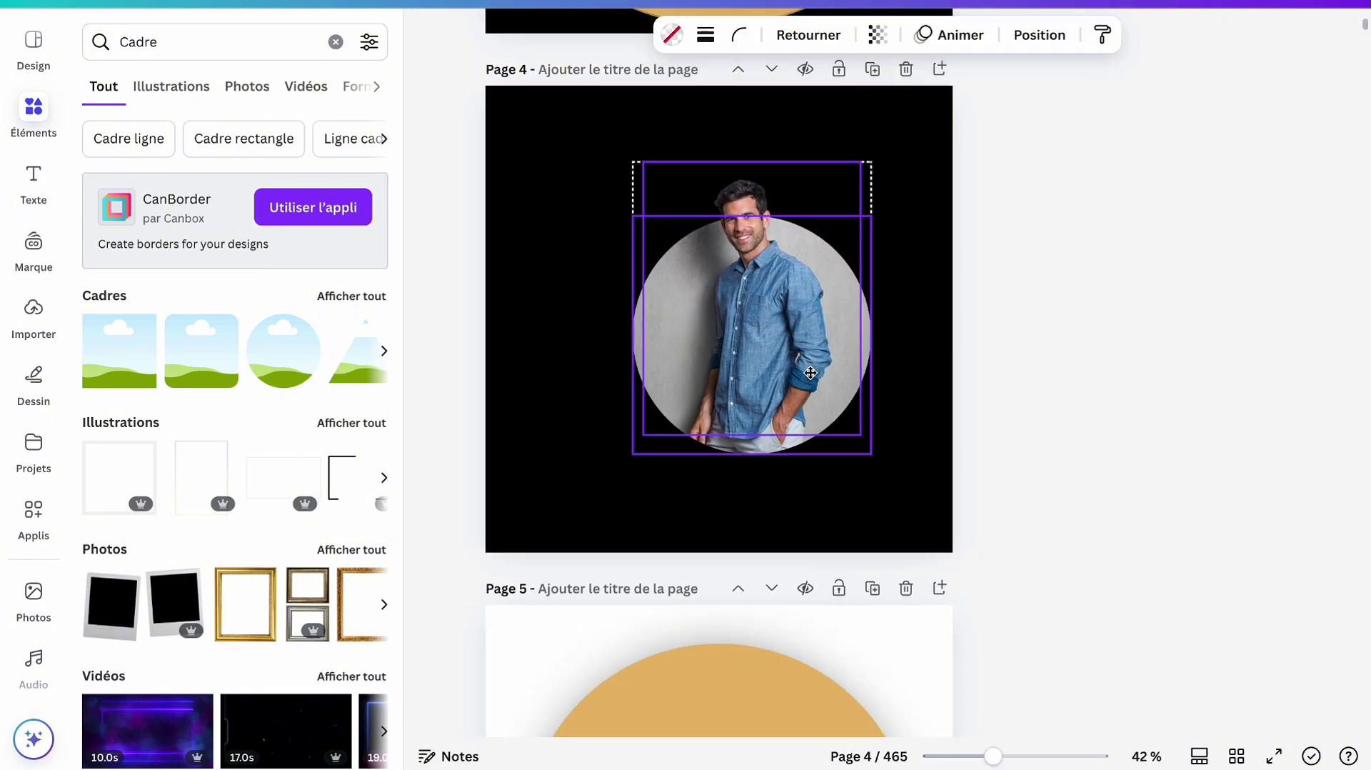
pyautogui.moveTo(810, 373); pyautogui.dragTo(783, 387)
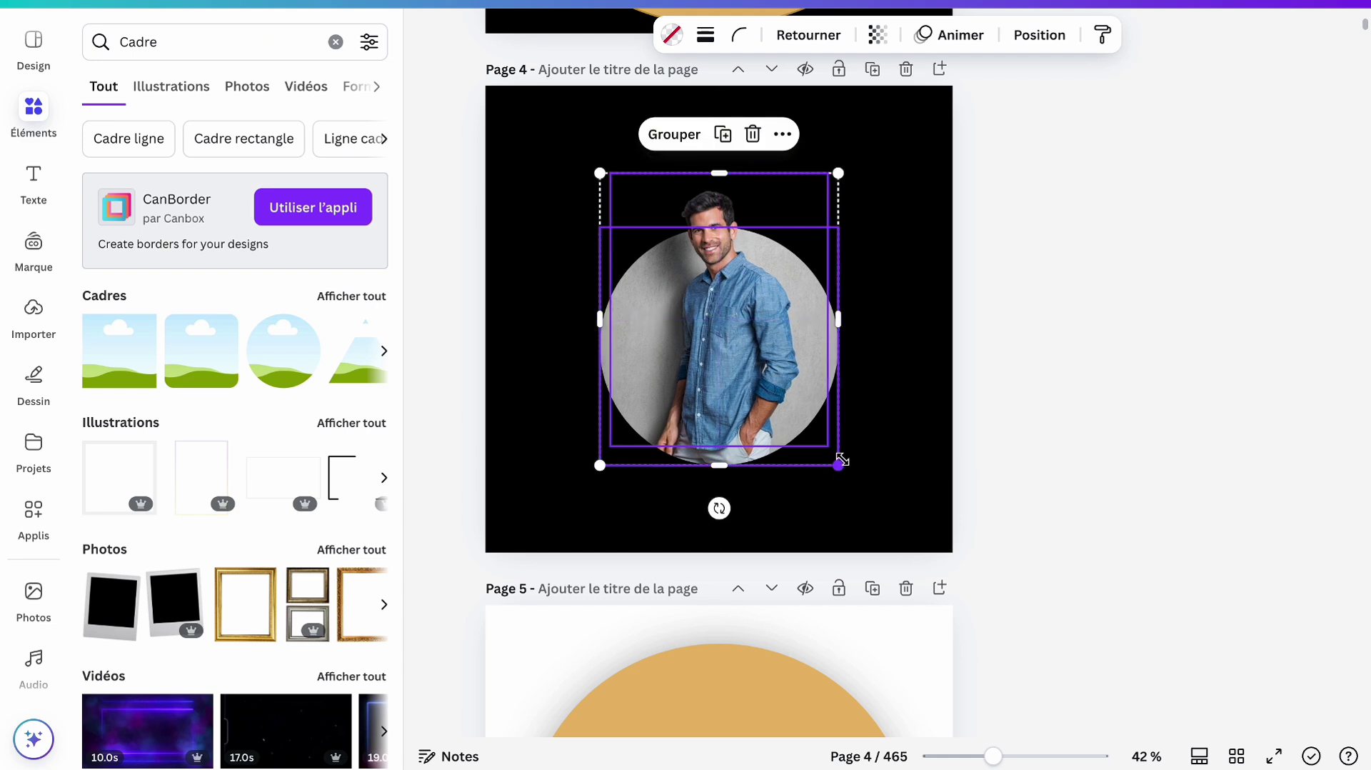
pyautogui.moveTo(842, 461); pyautogui.dragTo(905, 547)
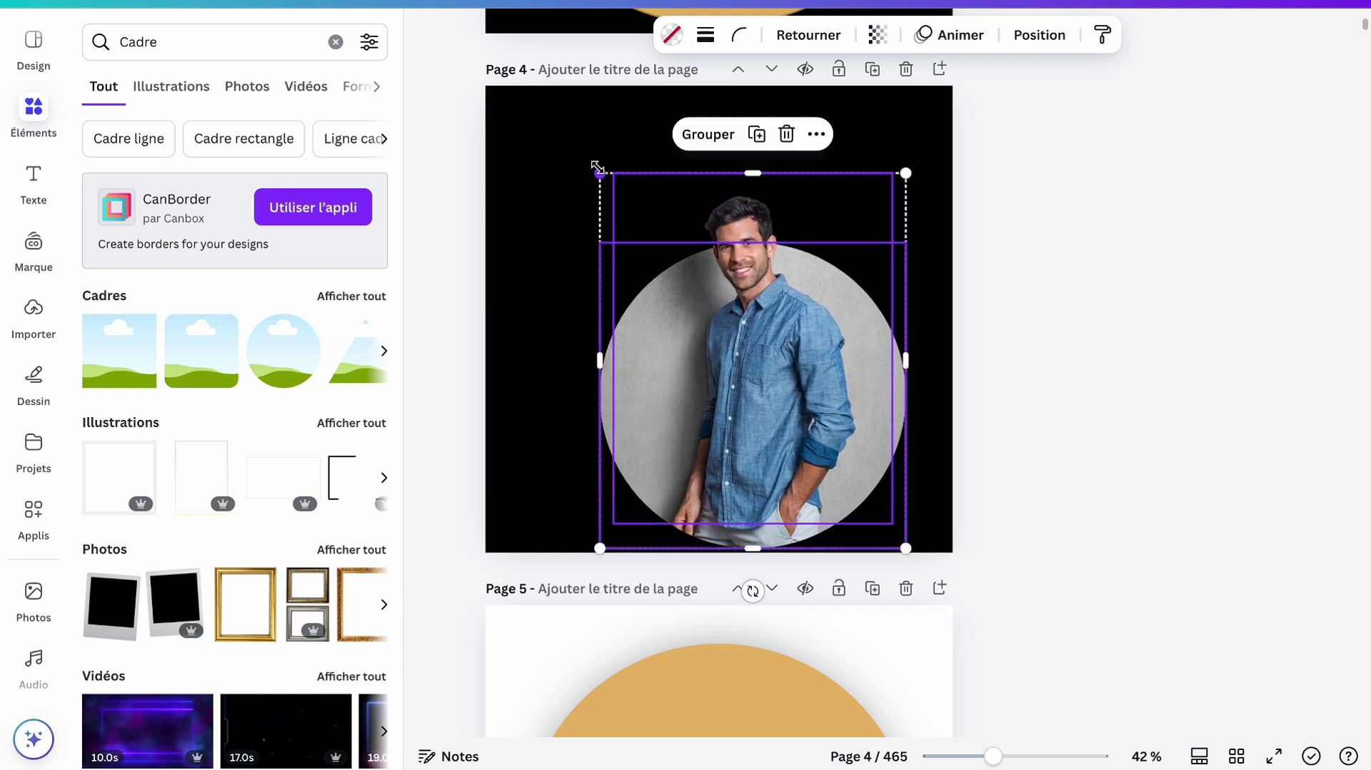
pyautogui.moveTo(597, 167); pyautogui.dragTo(511, 99)
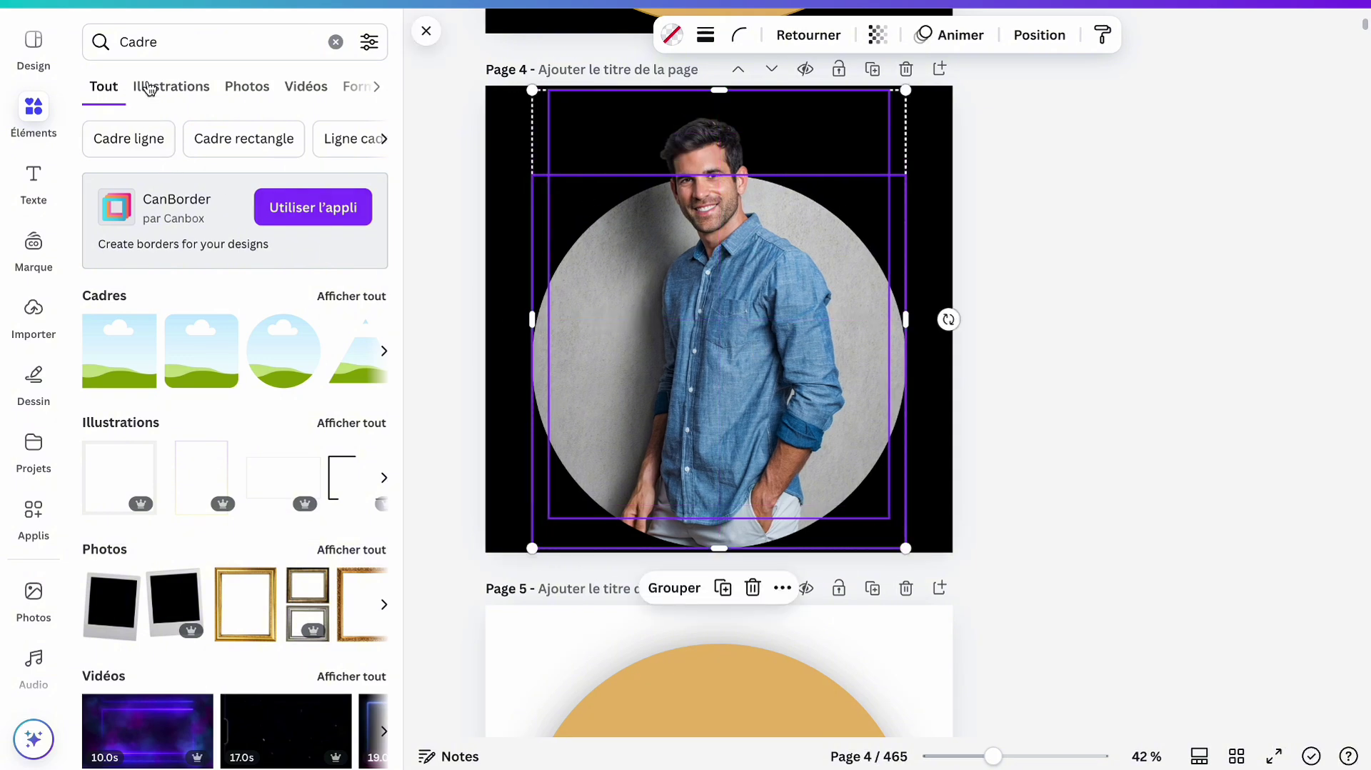
# - Search the elements for "funnel 3d" and place matching funnel and magnet illustrations at opposite edges of the circular photo
pyautogui.click(149, 43)
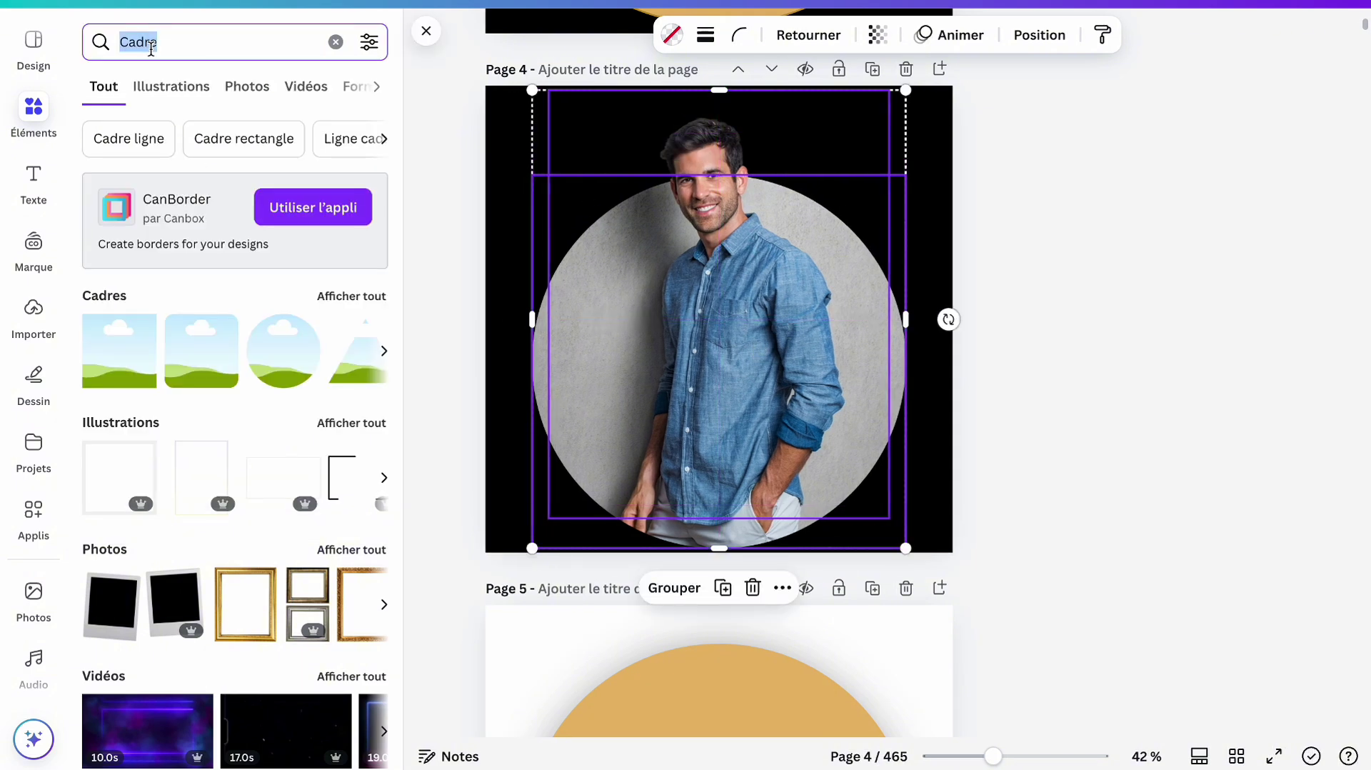
pyautogui.write('funnel 3d')
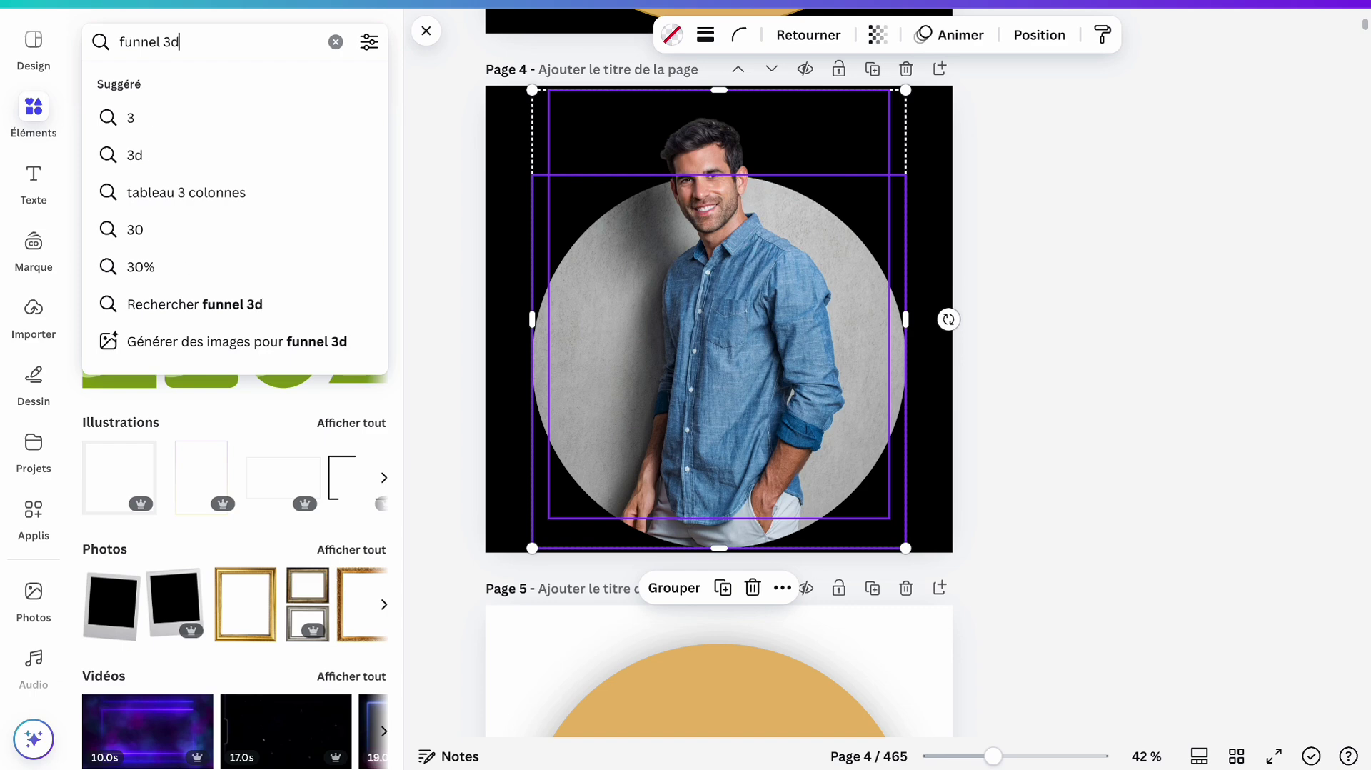
pyautogui.press('Return')
pyautogui.click(170, 102)
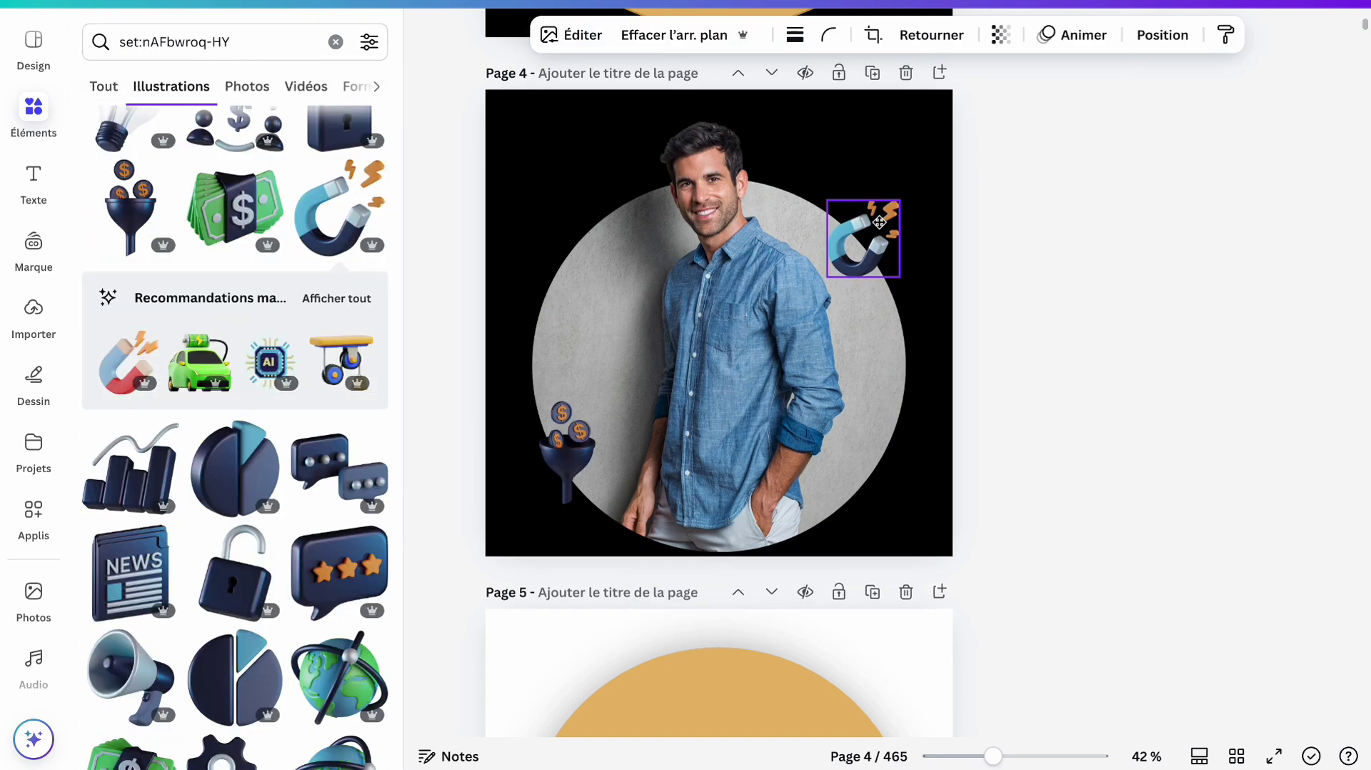
pyautogui.moveTo(884, 226); pyautogui.dragTo(877, 230)
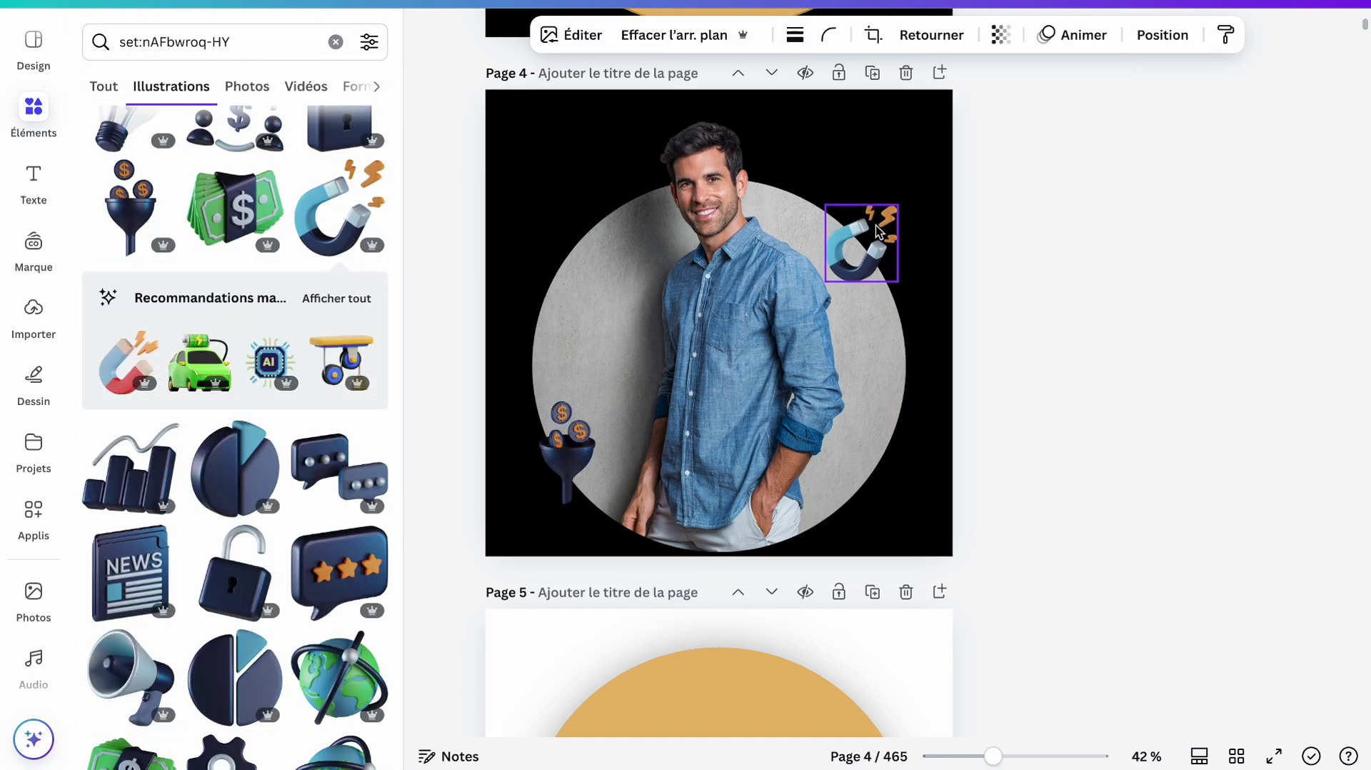
pyautogui.click(464, 234)
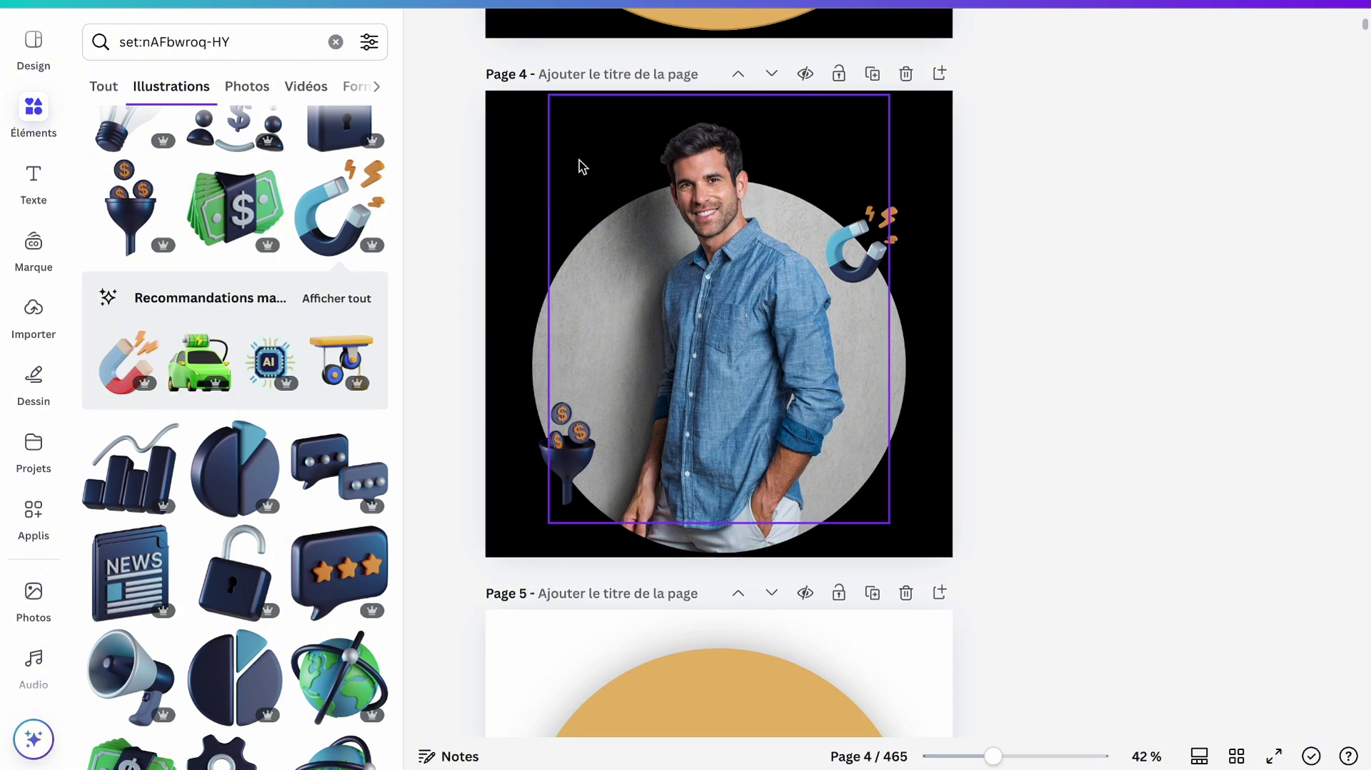
# - Enlarge the cutout, circular photo and both illustrations together and centre them against the page's lower edge
pyautogui.moveTo(443, 127); pyautogui.dragTo(973, 547)
pyautogui.moveTo(908, 105); pyautogui.dragTo(937, 82)
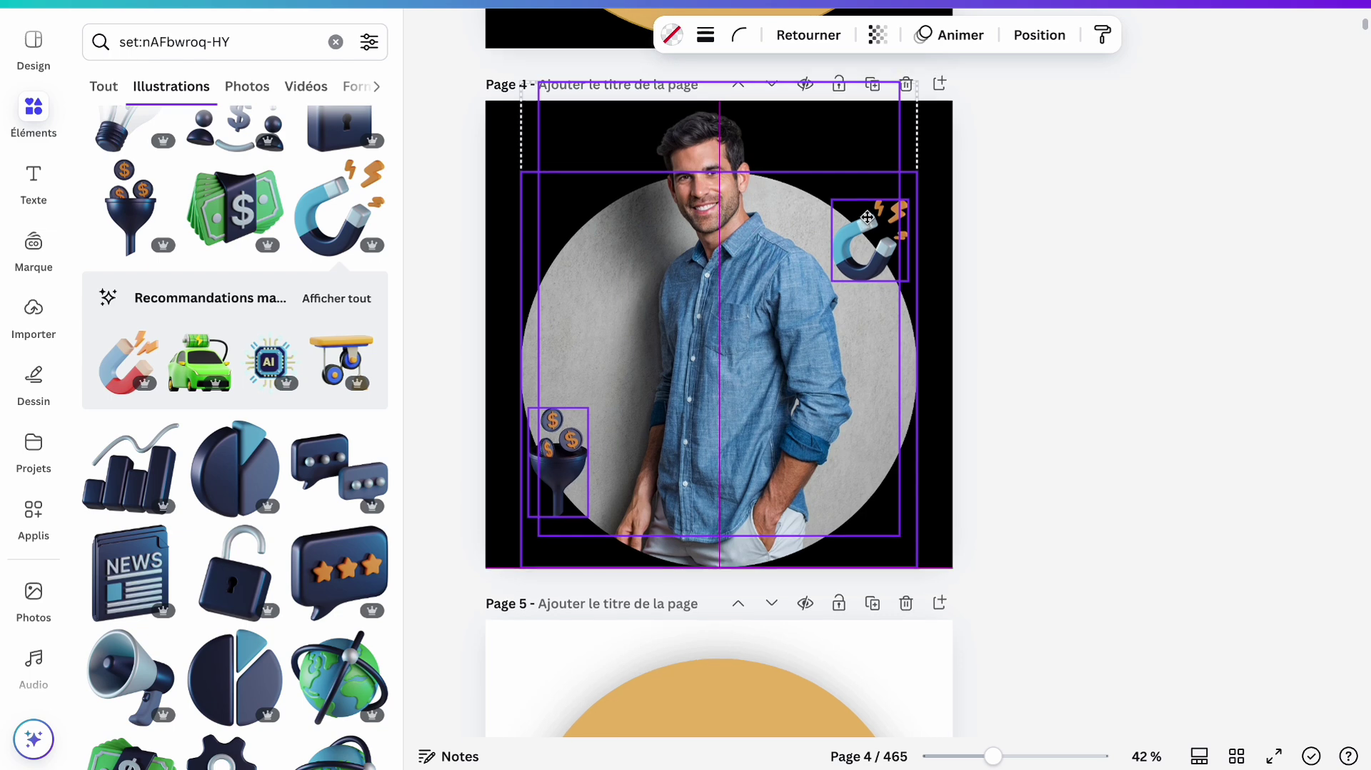
pyautogui.click(1048, 228)
# - Download the portrait composition as a PNG image
pyautogui.click(1289, 6)
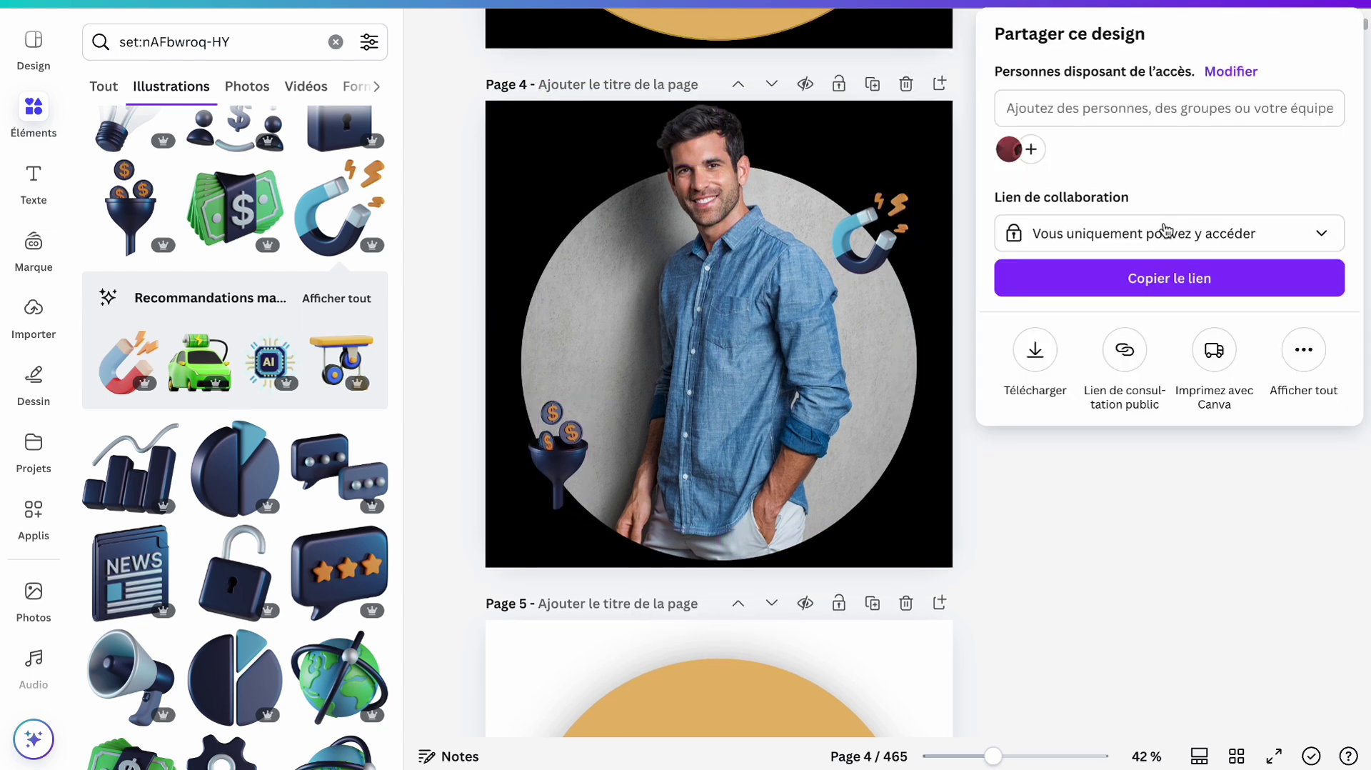
pyautogui.click(1035, 350)
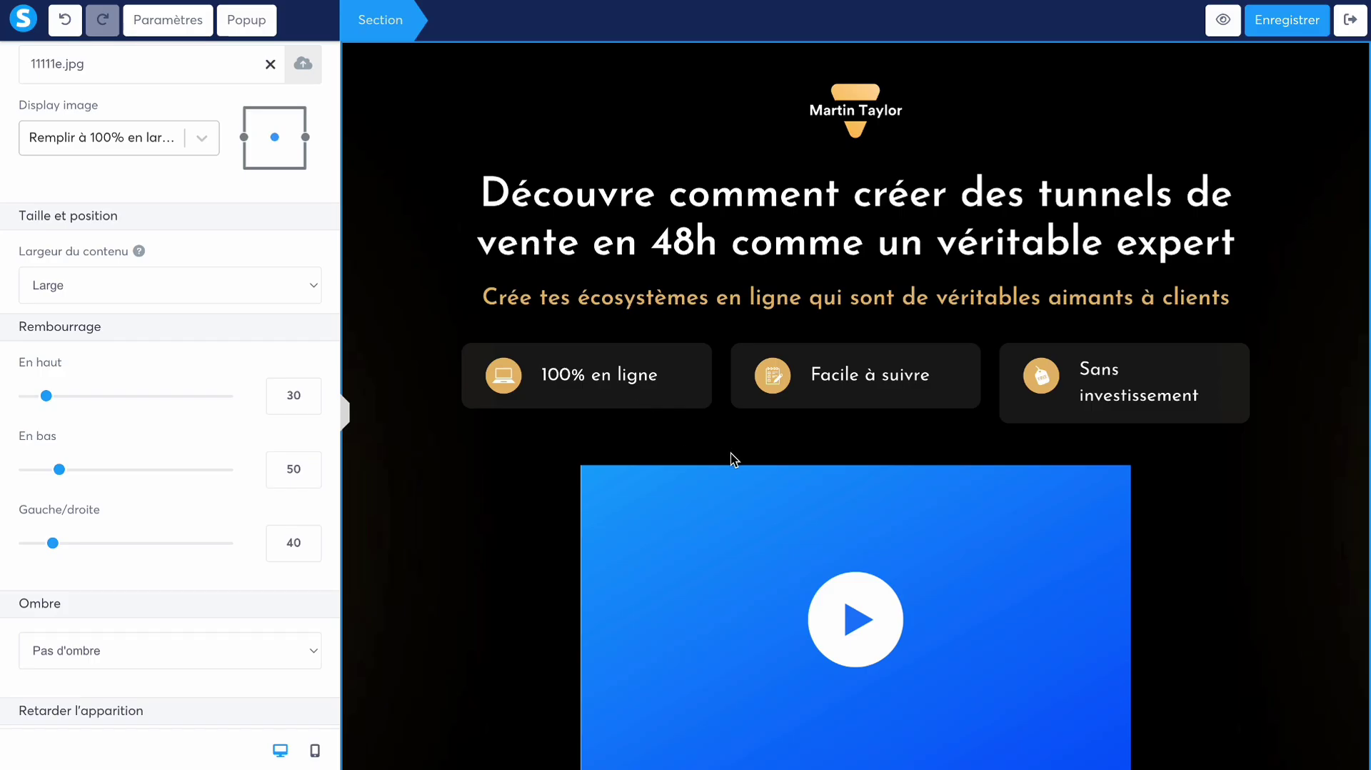
# - Switch to the landing page editor and replace the placeholder image above "PRÉSENTÉ PAR" with 2223.png from the Téléchargements folder
pyautogui.scroll(-10, 728, 459)
pyautogui.click(714, 386)
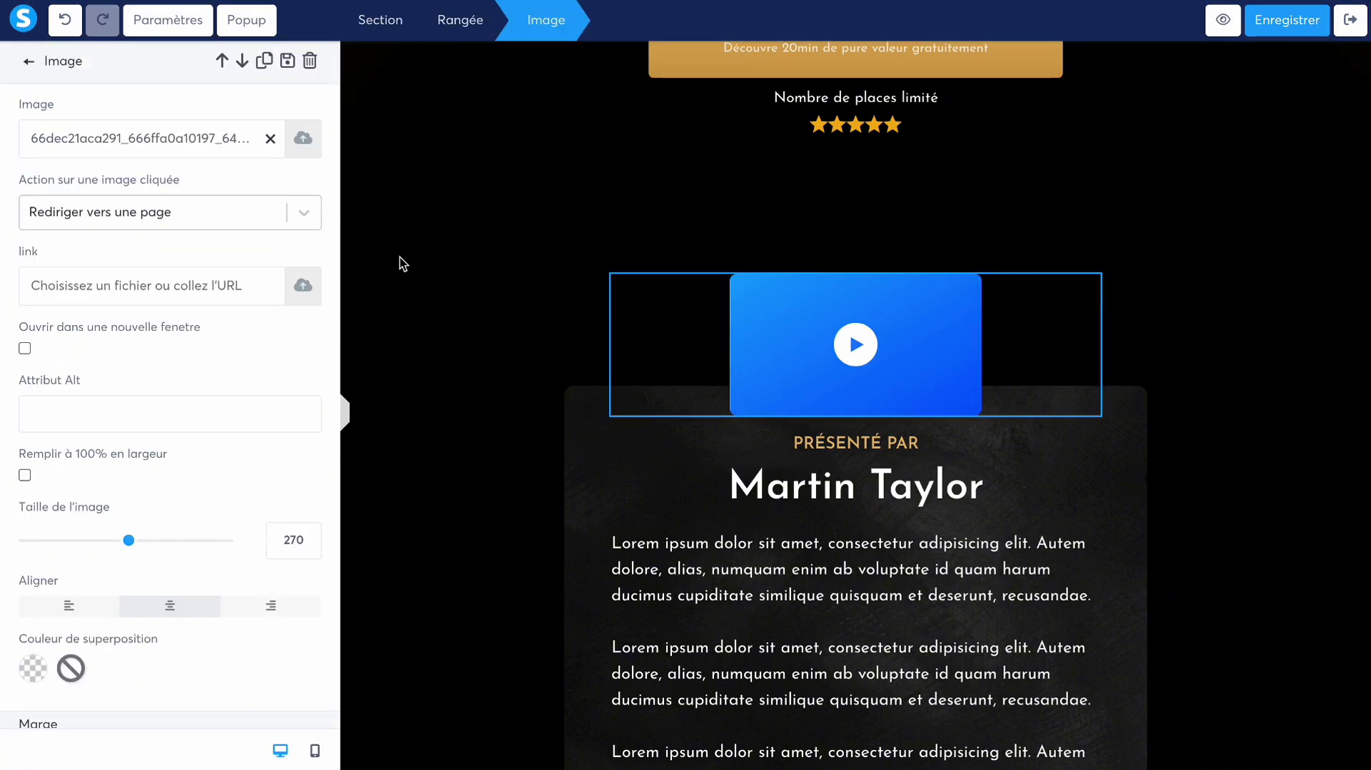
pyautogui.click(303, 139)
pyautogui.click(685, 440)
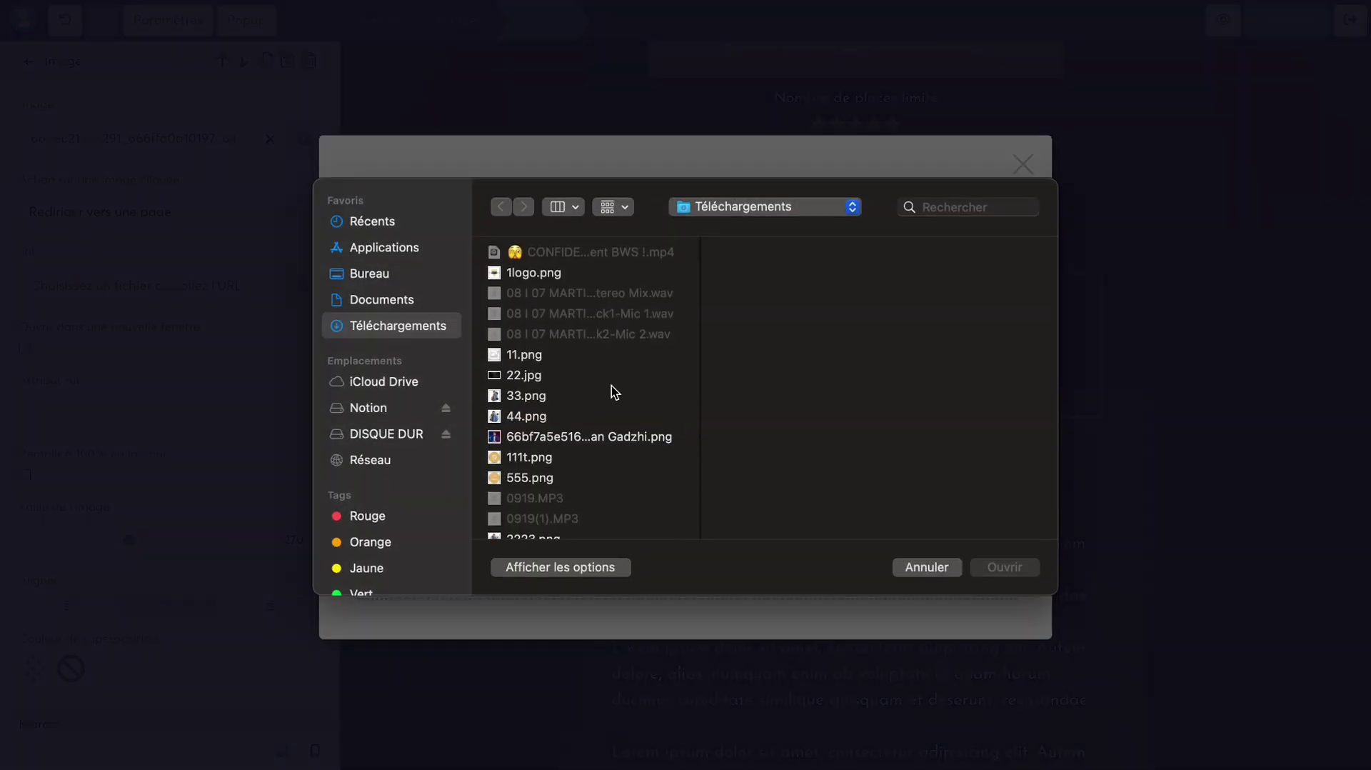
pyautogui.scroll(-5, 543, 428)
pyautogui.click(539, 399)
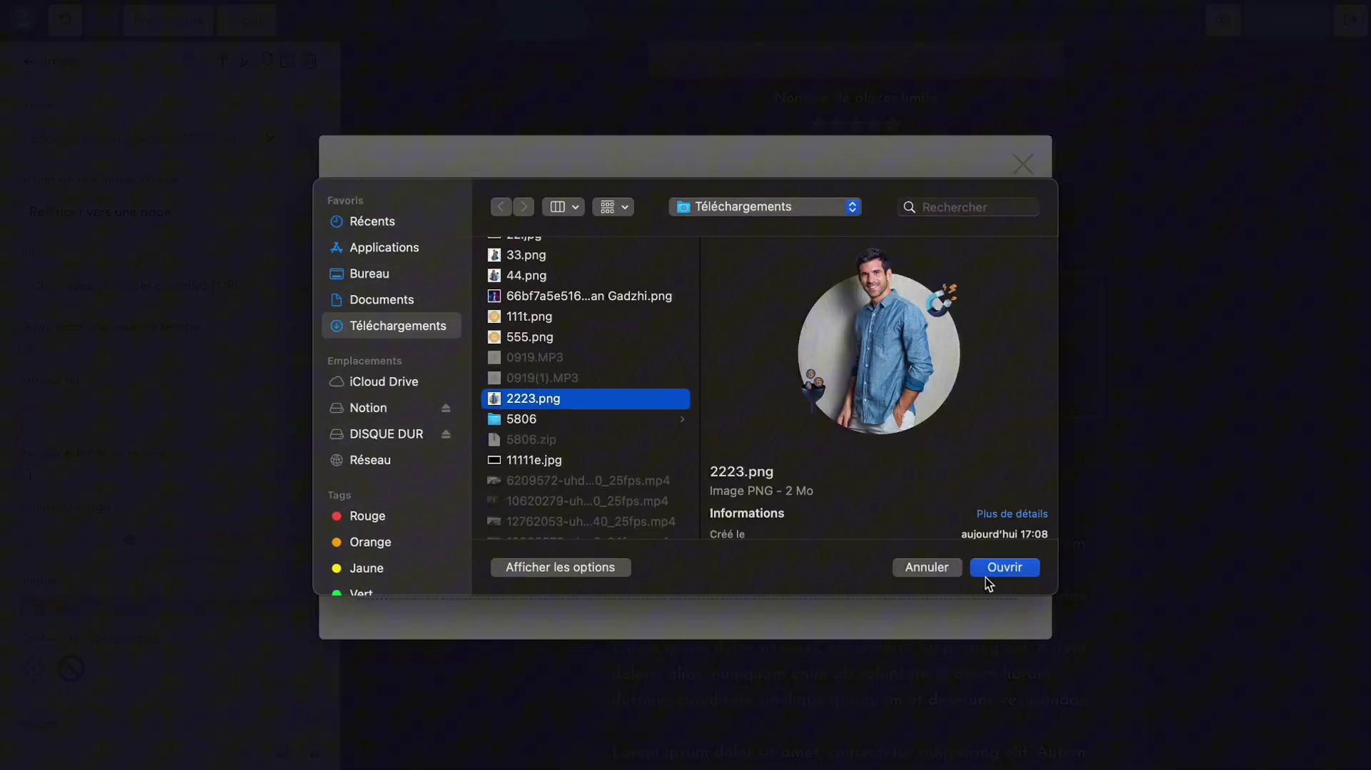
pyautogui.click(1025, 568)
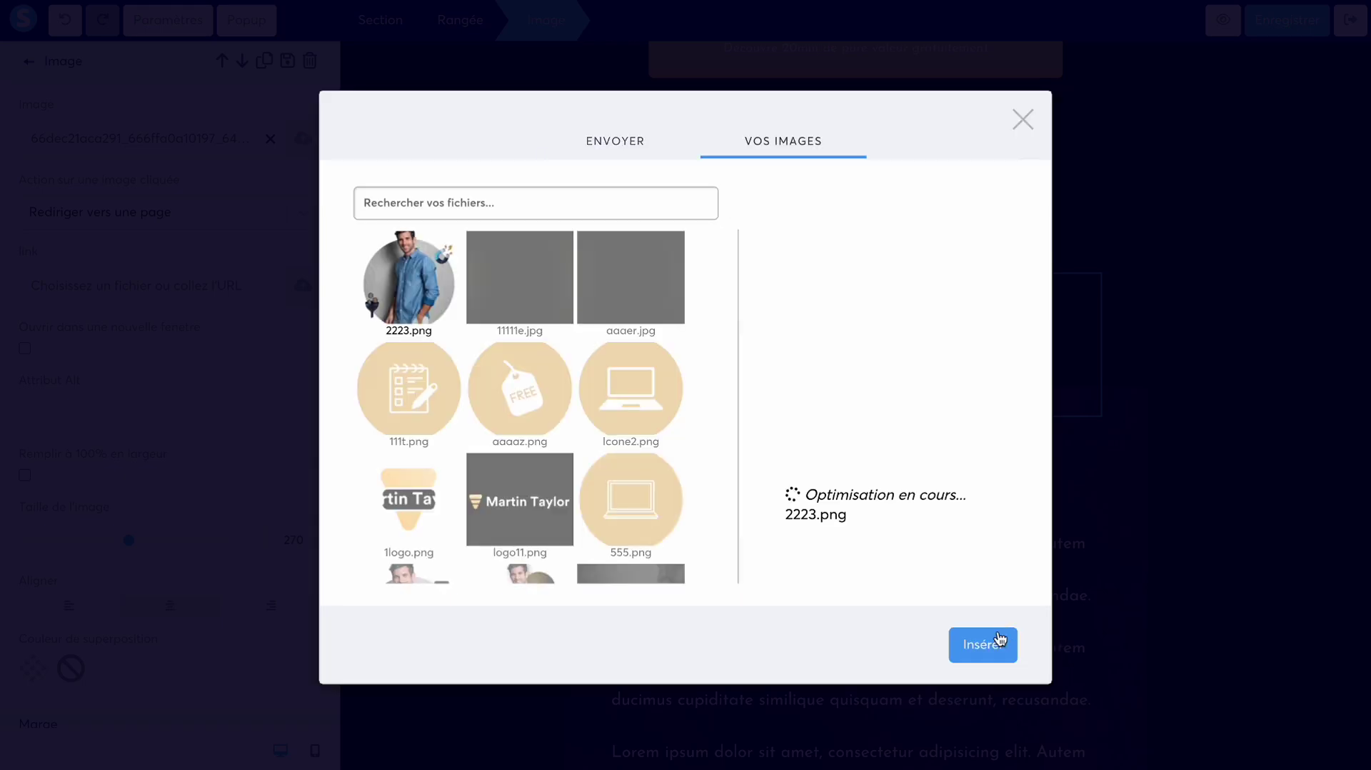
pyautogui.click(1000, 641)
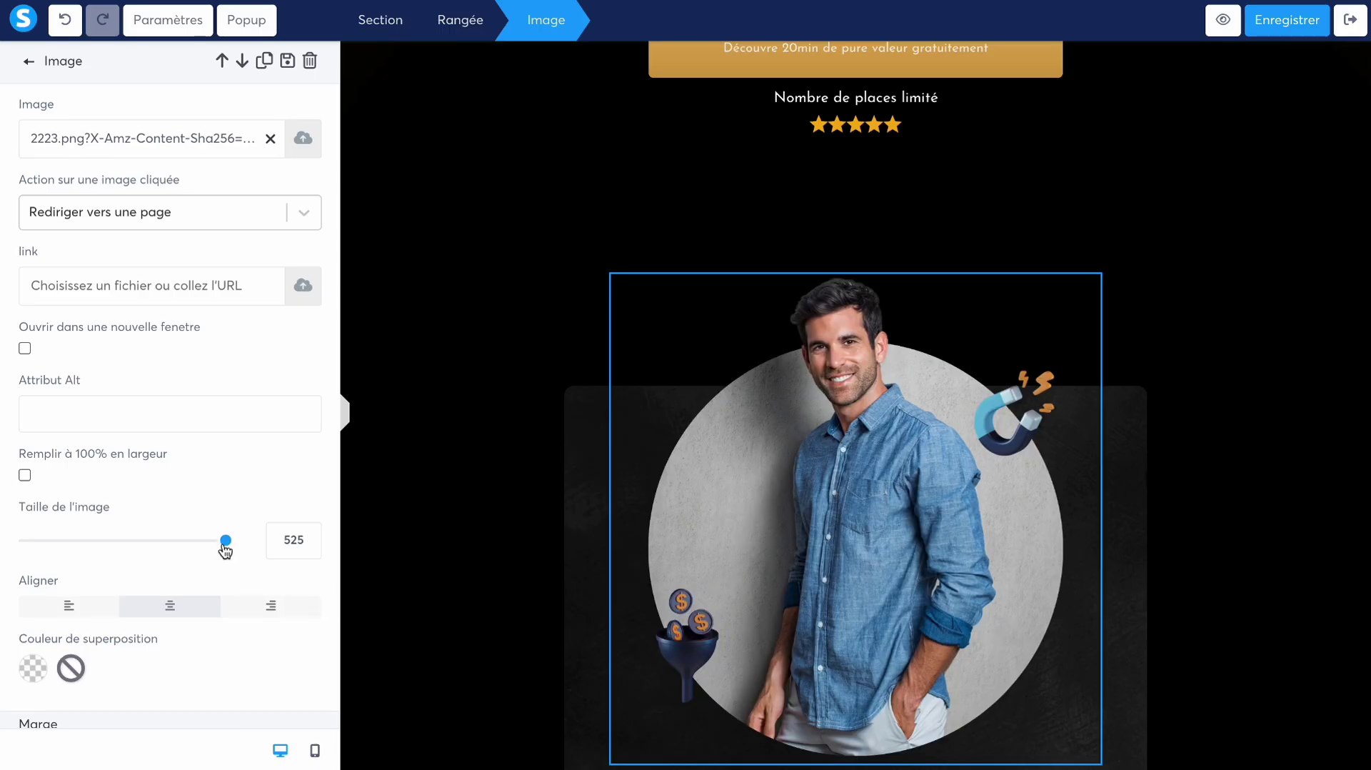
# - Set the portrait image's size to 215 and save the page
pyautogui.moveTo(225, 550); pyautogui.dragTo(109, 559)
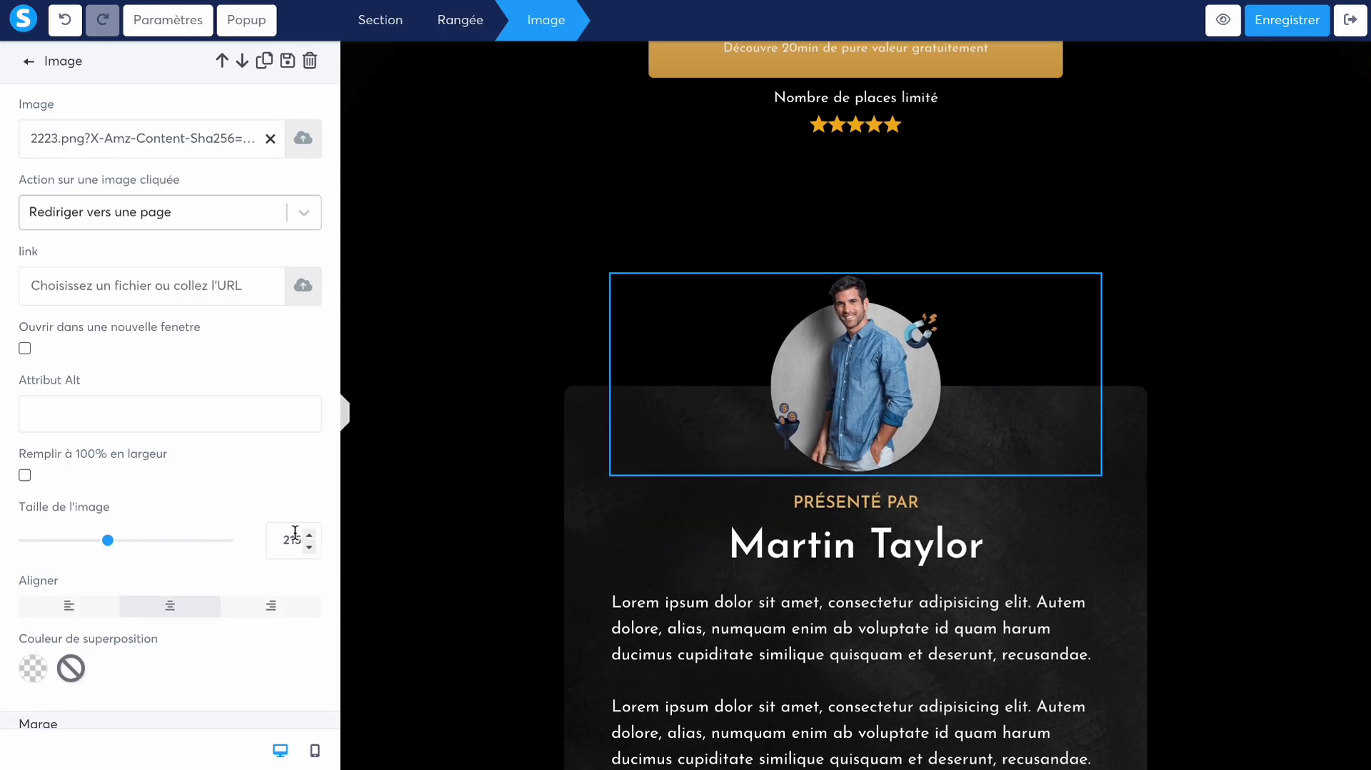
pyautogui.click(428, 550)
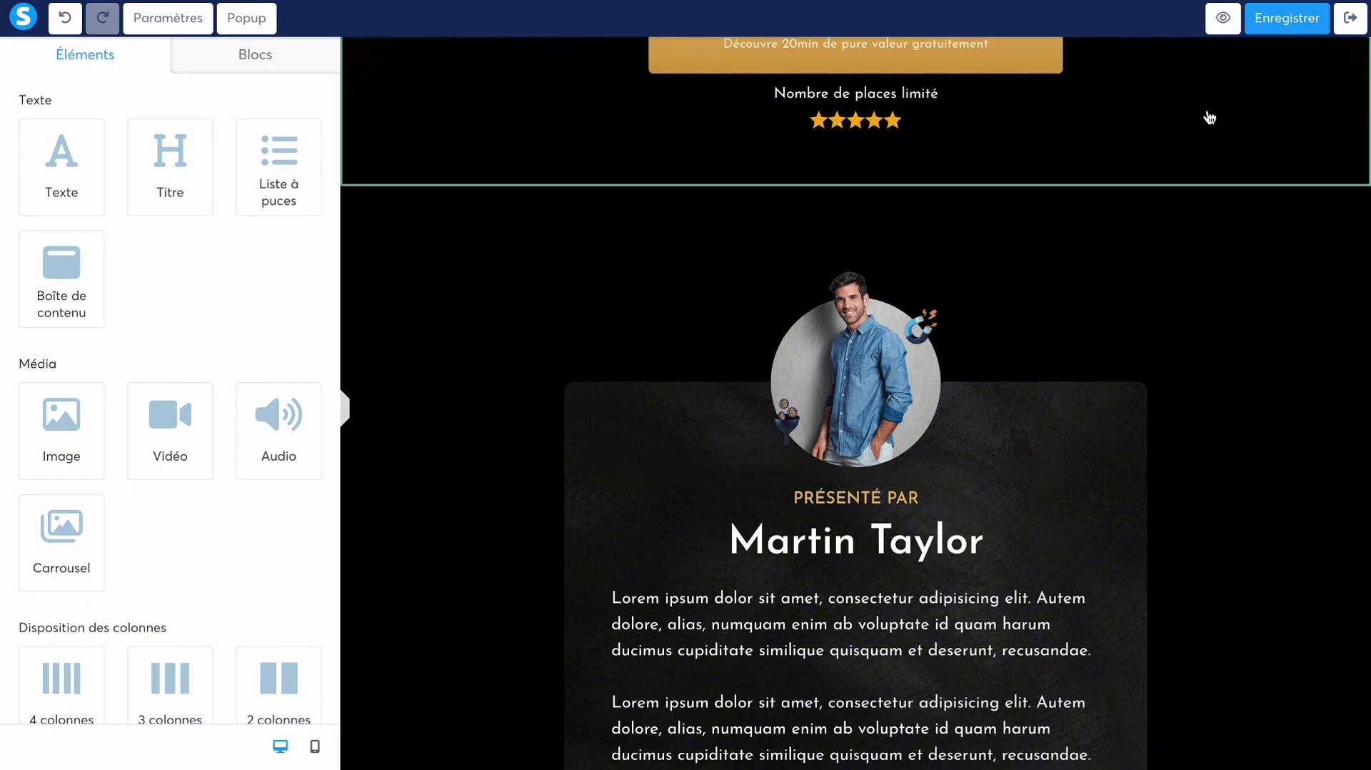
pyautogui.click(1282, 27)
# - Preview the landing page and check the portrait in the presenter section
pyautogui.click(1231, 21)
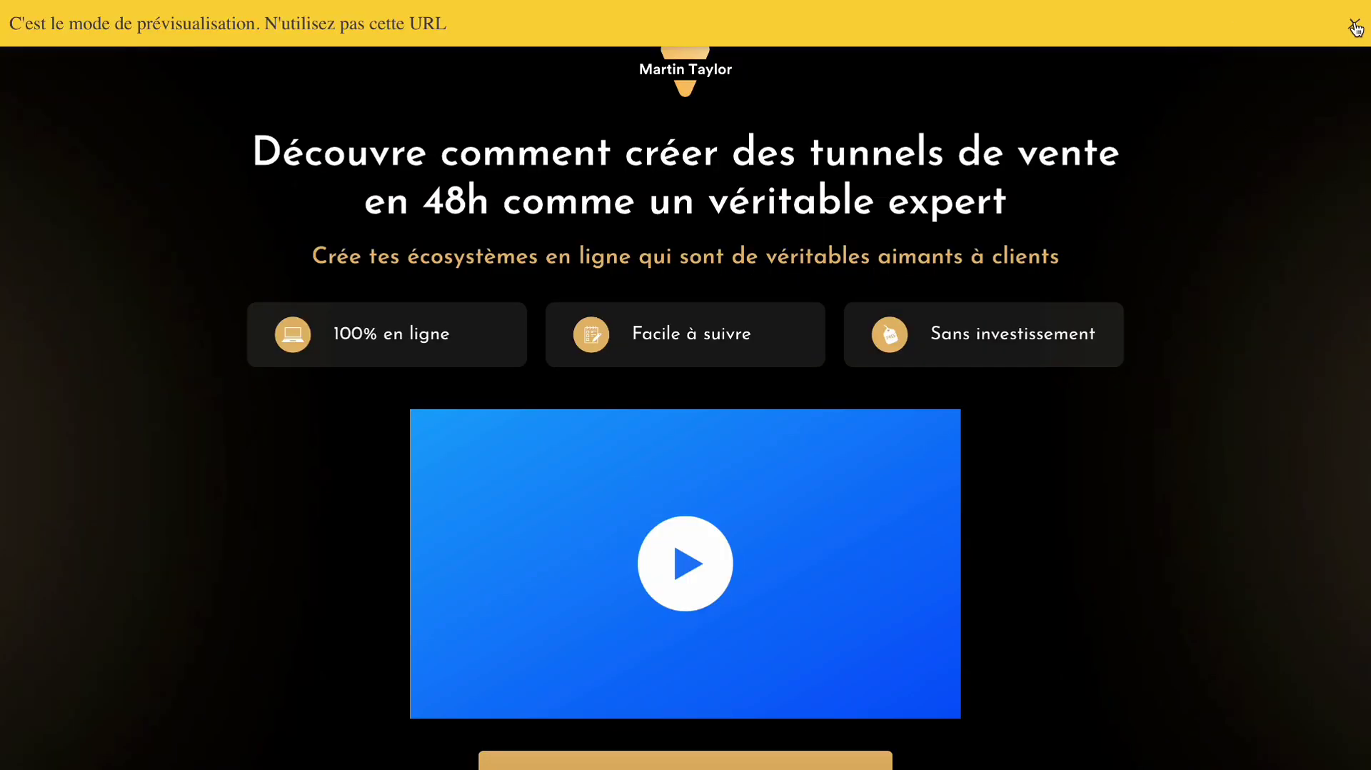
pyautogui.click(1354, 27)
pyautogui.scroll(-10, 971, 332)
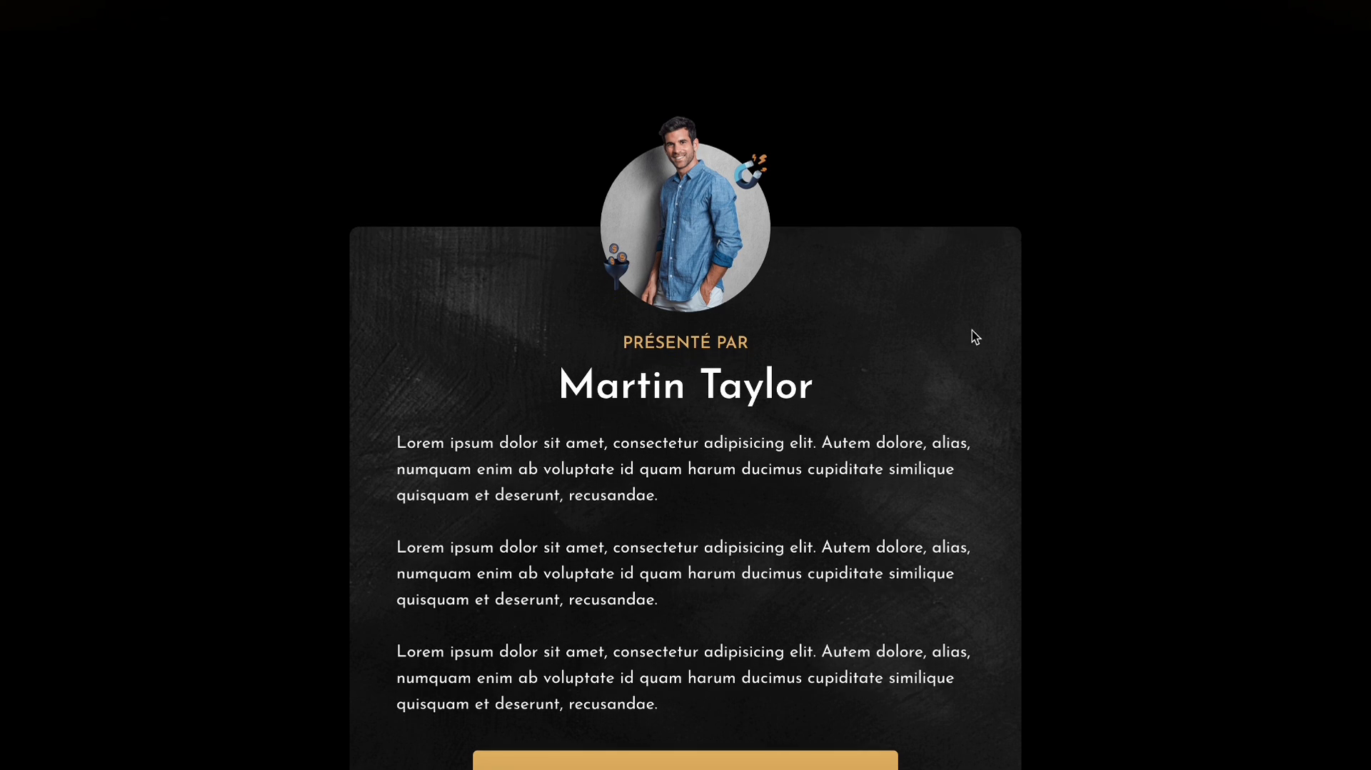
pyautogui.press('Escape')
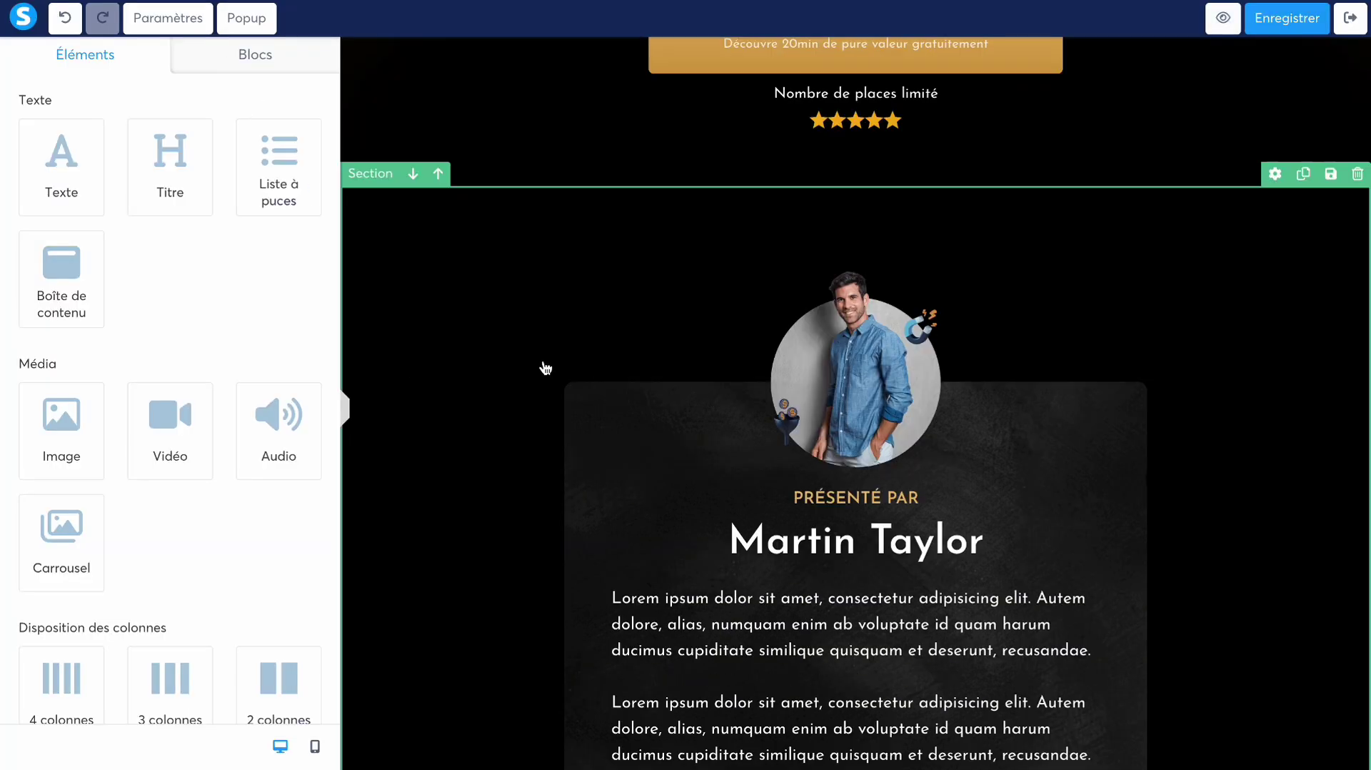
# - Set the size of the presenter section's portrait image to 230
pyautogui.moveTo(93, 548); pyautogui.dragTo(161, 524)
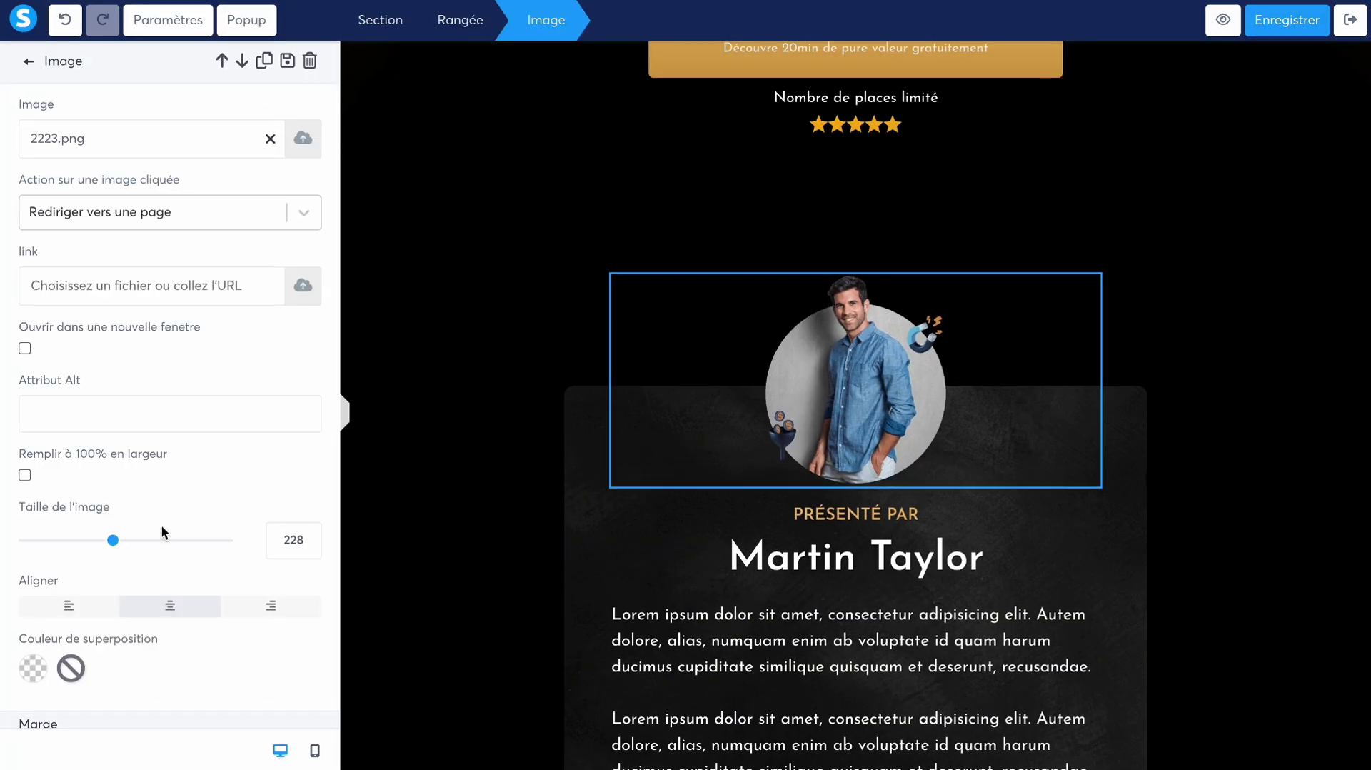
pyautogui.click(309, 535)
pyautogui.click(309, 535)
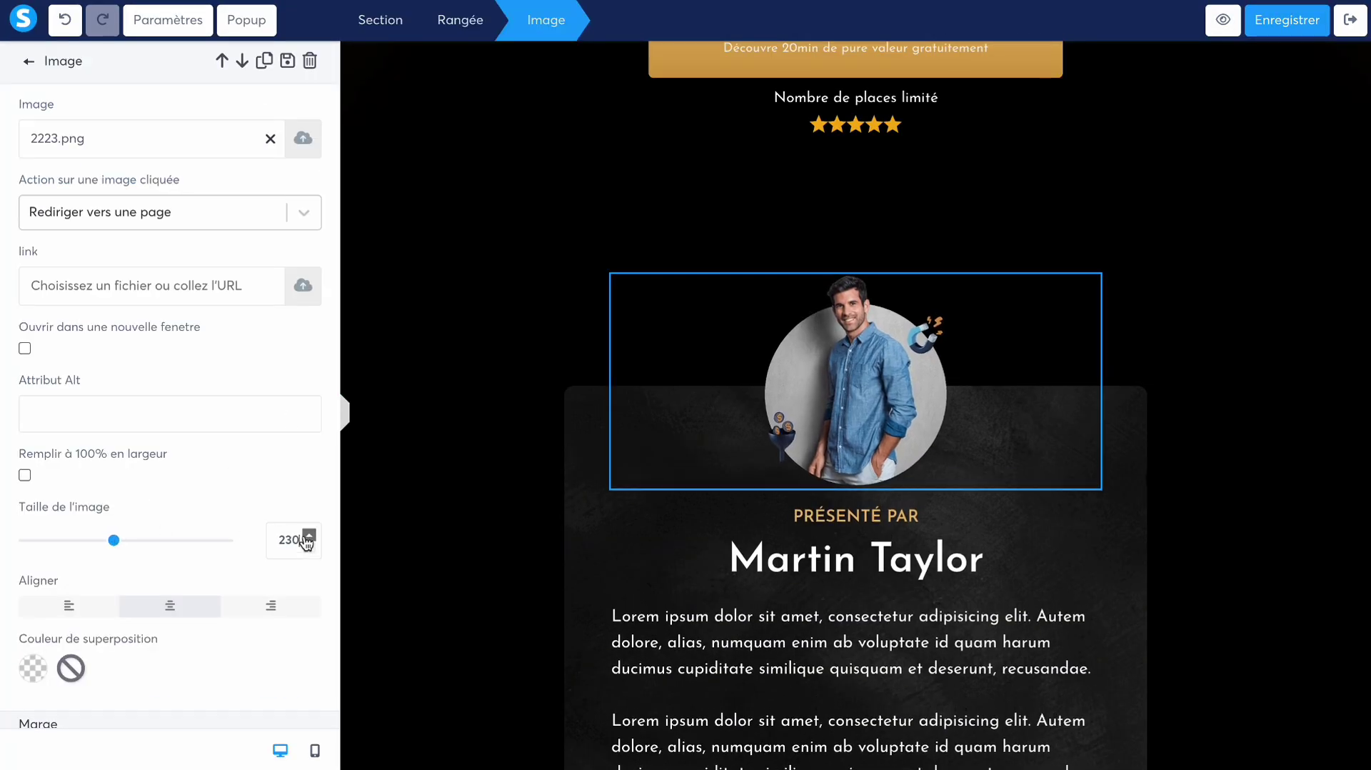
# - Preview the landing page again and review the hero section, video and masterclass button
pyautogui.click(1223, 20)
pyautogui.click(1354, 24)
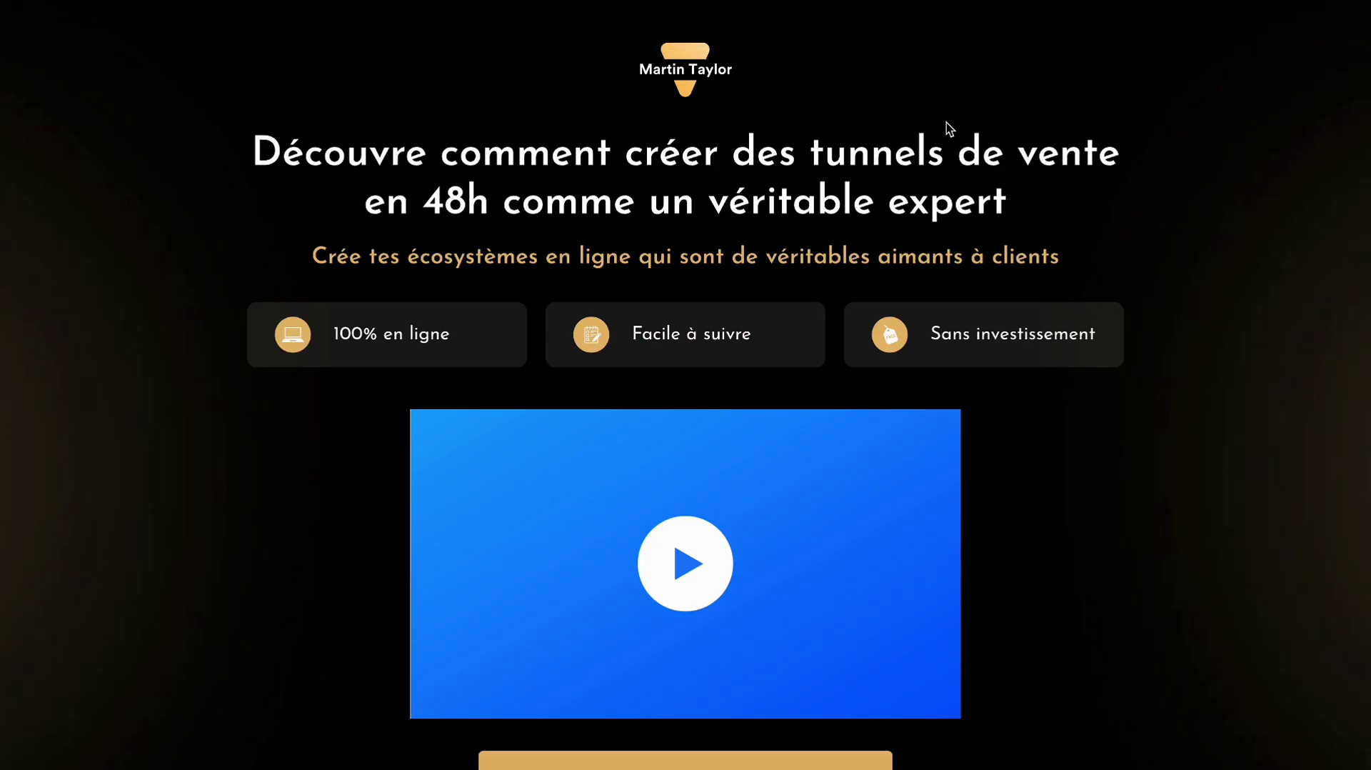
pyautogui.scroll(-5, 937, 123)
pyautogui.scroll(5, 936, 131)
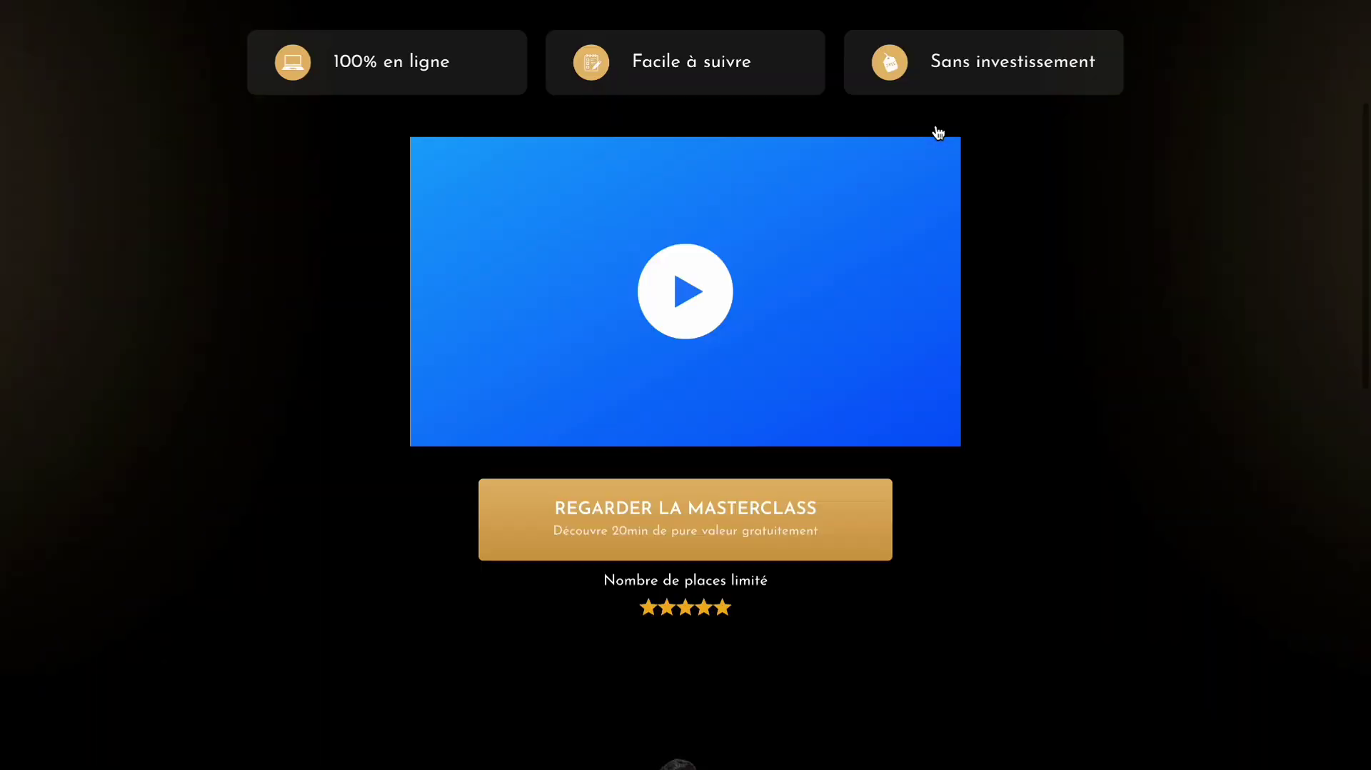